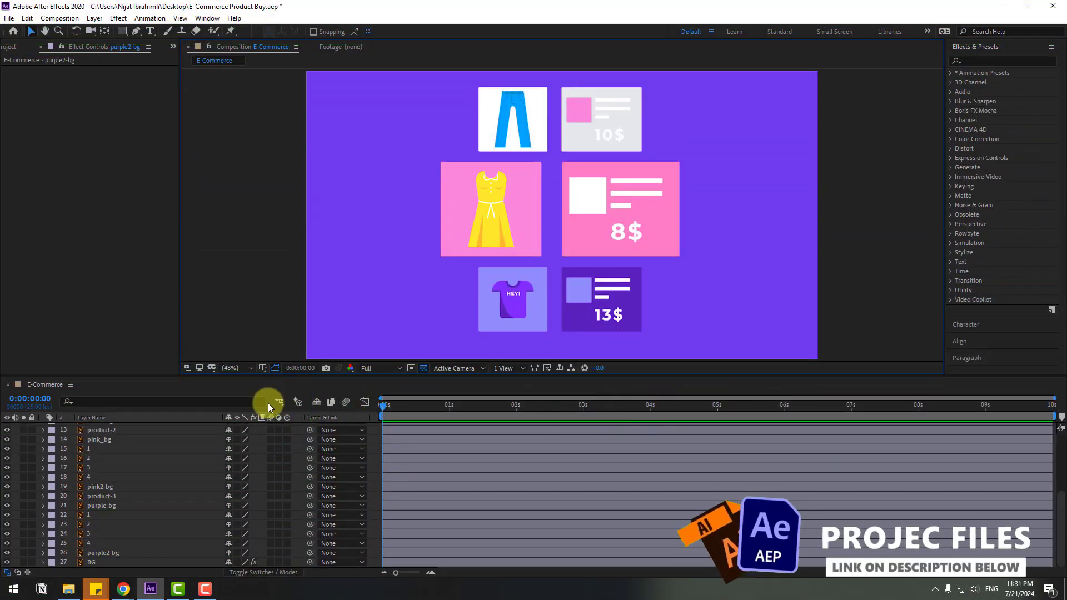
Pre-compose the 13$ card layers purple2-bg and 1 to 4 above it into a composition named product-1.
{"action": "left_click", "coordinate": [100, 553]}
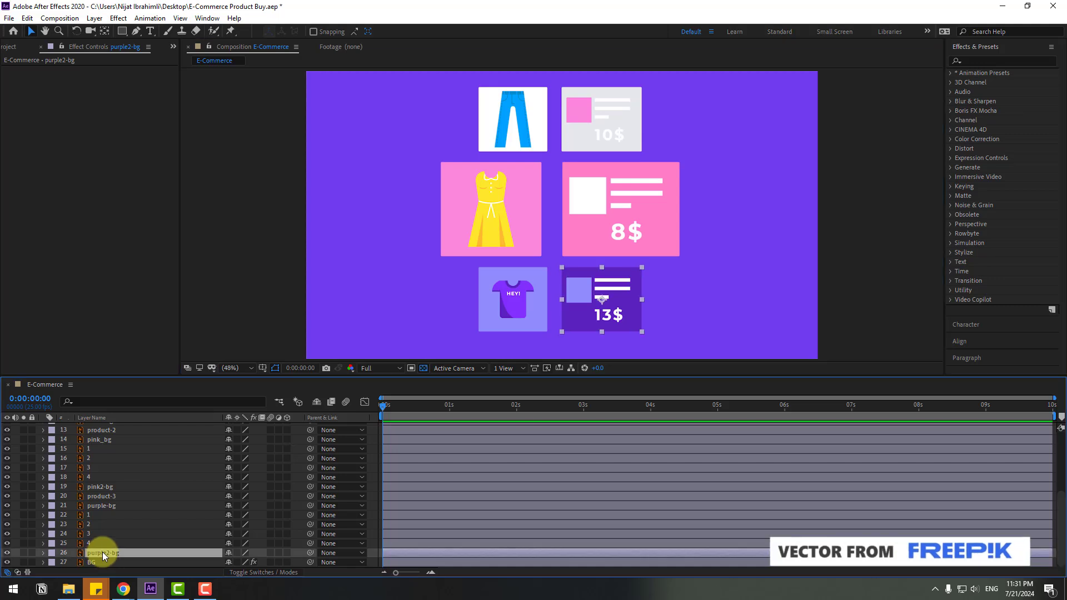
{"action": "left_click", "coordinate": [87, 544], "text": "ctrl"}
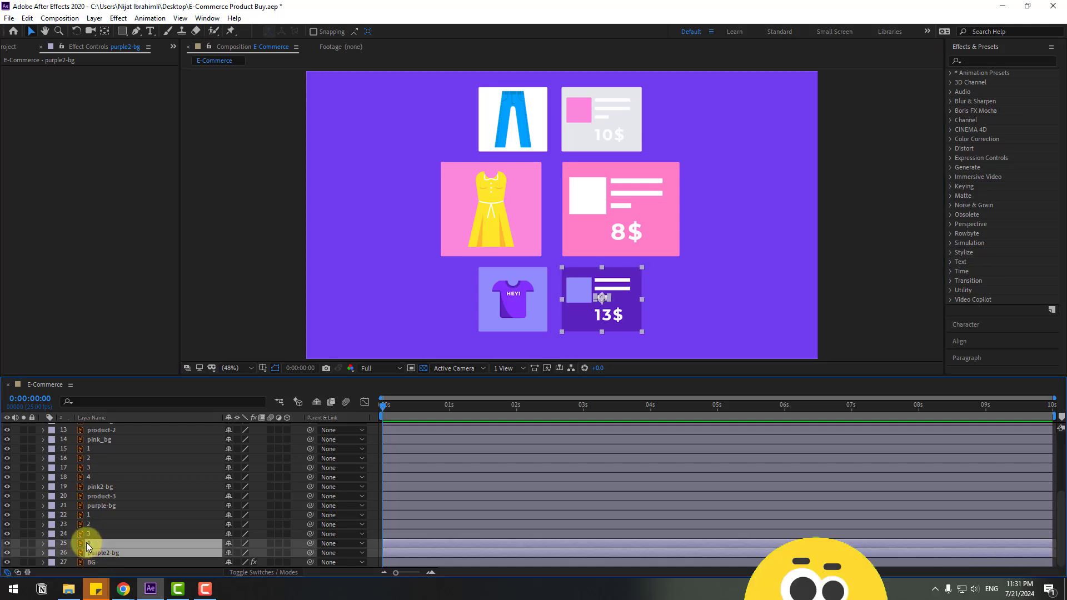
{"action": "left_click", "coordinate": [89, 535], "text": "ctrl"}
{"action": "left_click", "coordinate": [89, 525], "text": "ctrl"}
{"action": "left_click", "coordinate": [89, 516], "text": "ctrl"}
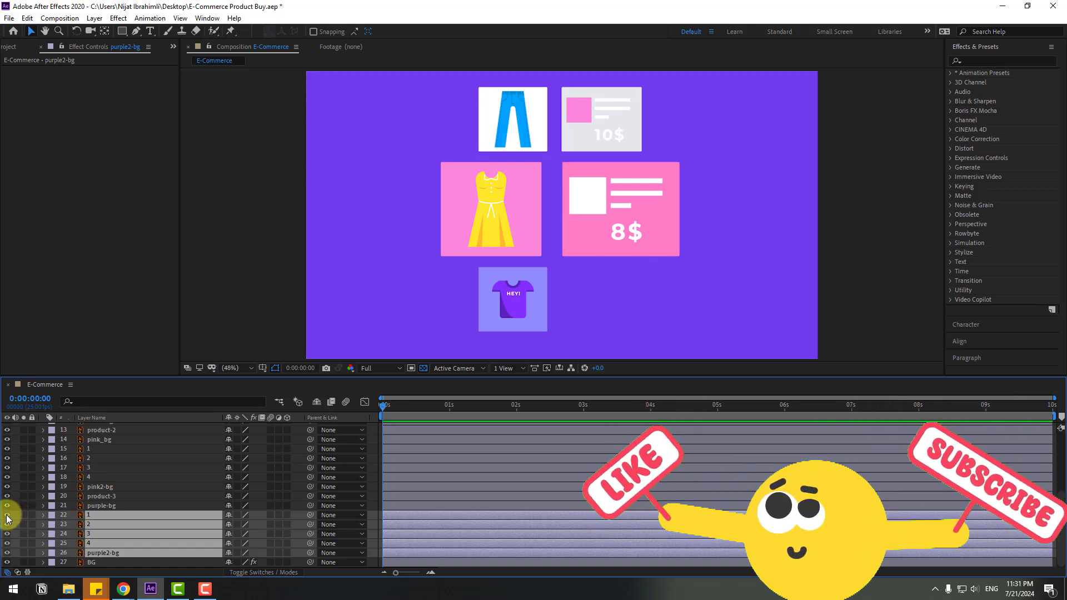
{"action": "right_click", "coordinate": [82, 525]}
{"action": "left_click", "coordinate": [117, 470]}
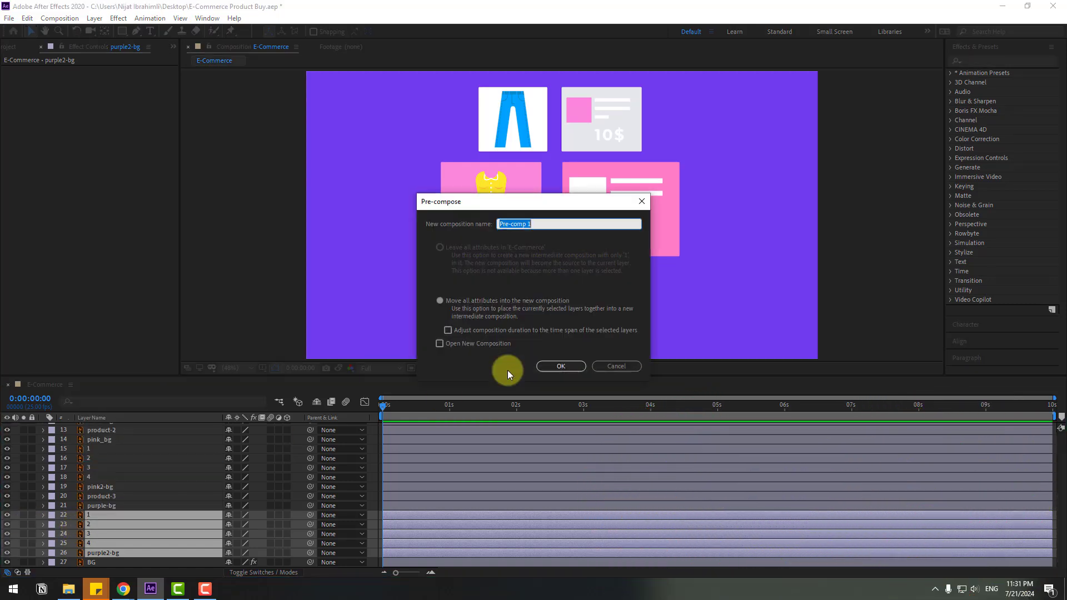
{"action": "type", "text": "product-1"}
{"action": "left_click", "coordinate": [571, 367]}
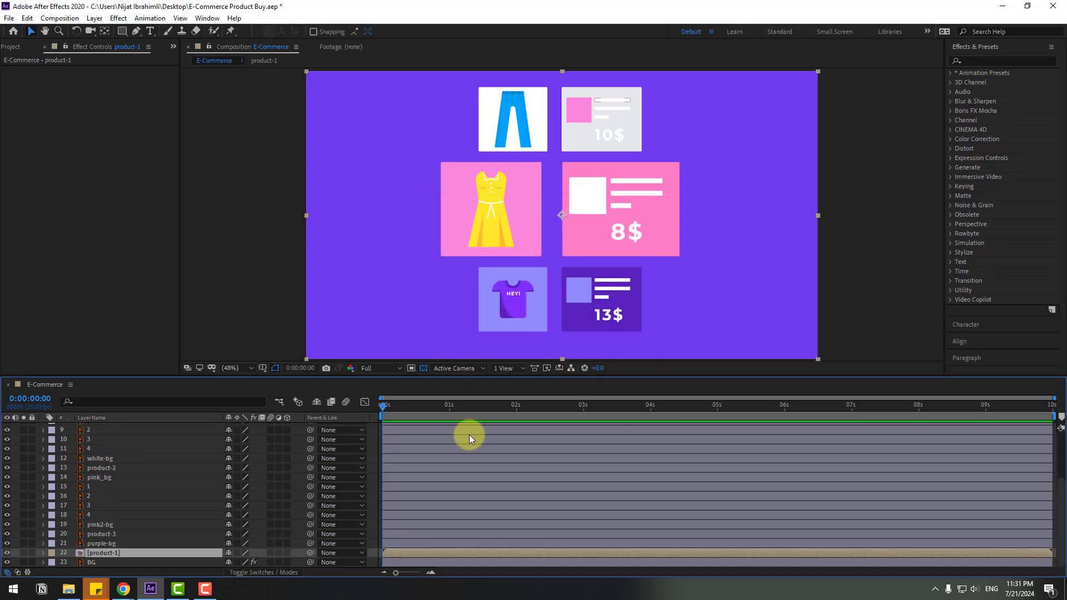
Pre-compose the T-shirt layers product-3 and purple-bg into a composition named product-2.
{"action": "left_click", "coordinate": [101, 545]}
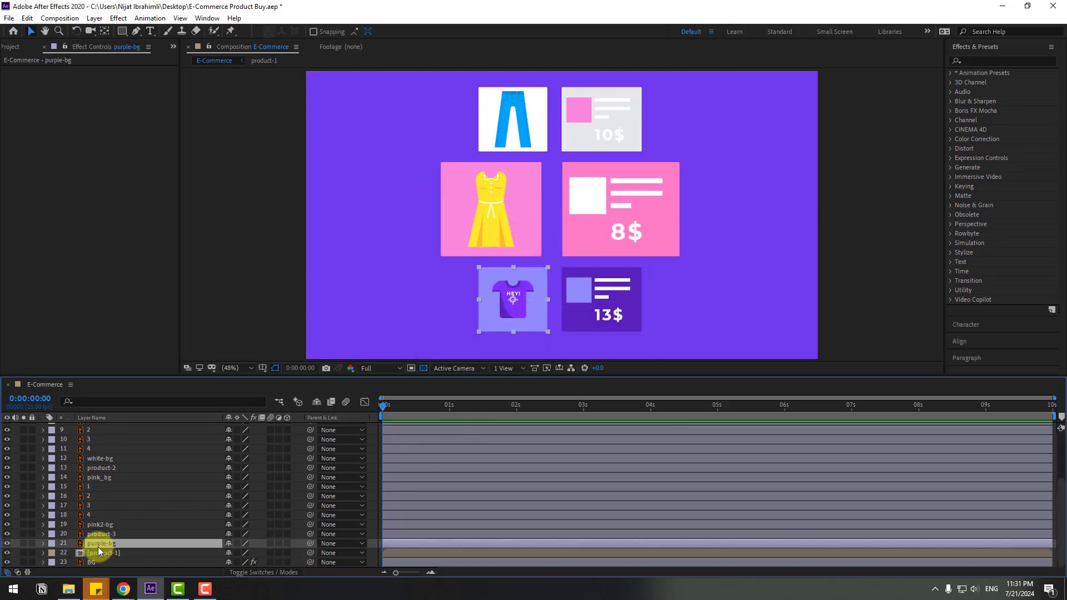
{"action": "left_click", "coordinate": [95, 535], "text": "ctrl"}
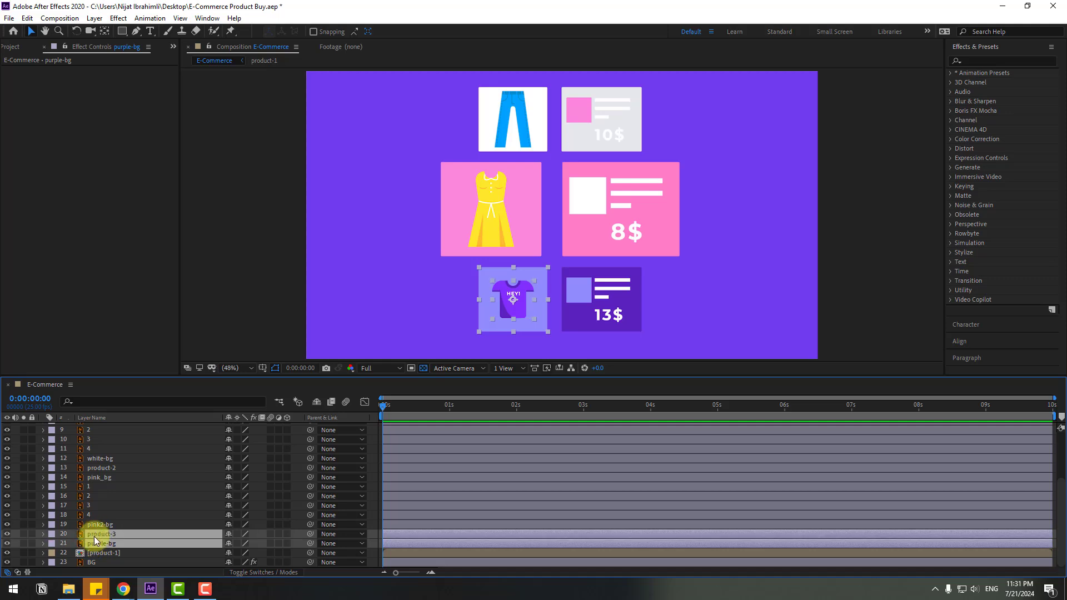
{"action": "right_click", "coordinate": [103, 539]}
{"action": "left_click", "coordinate": [143, 480]}
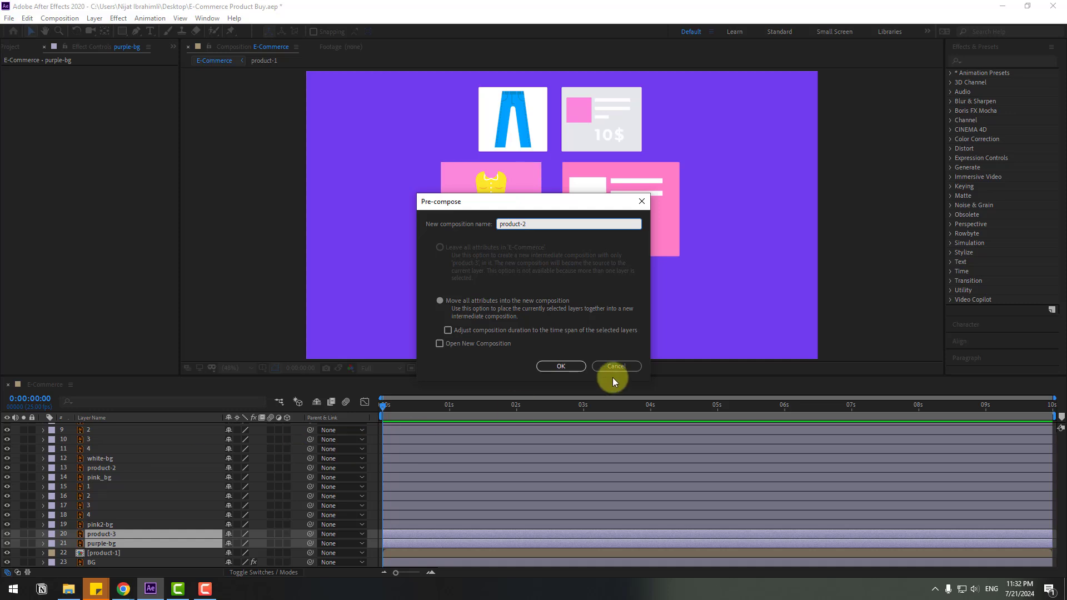
{"action": "left_click", "coordinate": [562, 366]}
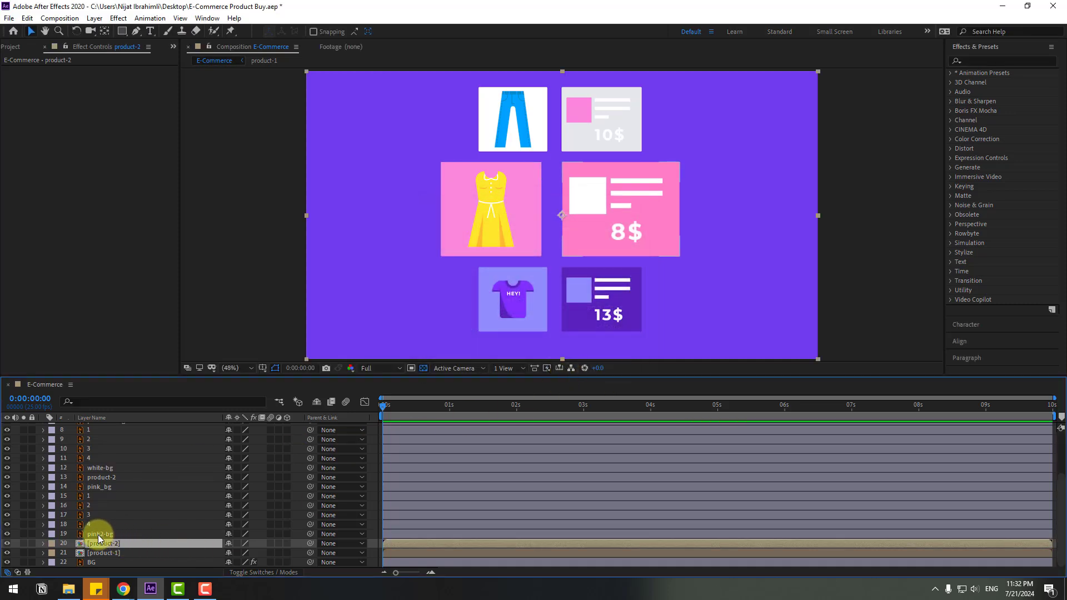
Pre-compose the 8$ card layers pink2-bg and 1 to 4 above it into a composition named product-3.
{"action": "left_click", "coordinate": [98, 535]}
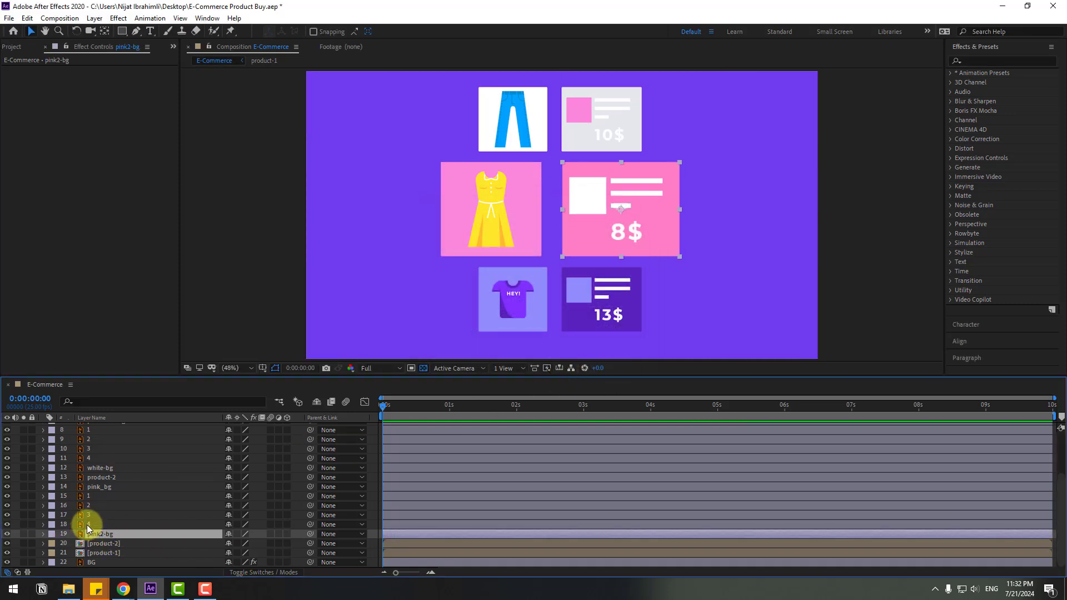
{"action": "left_click", "coordinate": [87, 525], "text": "ctrl"}
{"action": "left_click", "coordinate": [87, 515], "text": "ctrl"}
{"action": "left_click", "coordinate": [90, 505], "text": "ctrl"}
{"action": "left_click", "coordinate": [91, 496], "text": "ctrl"}
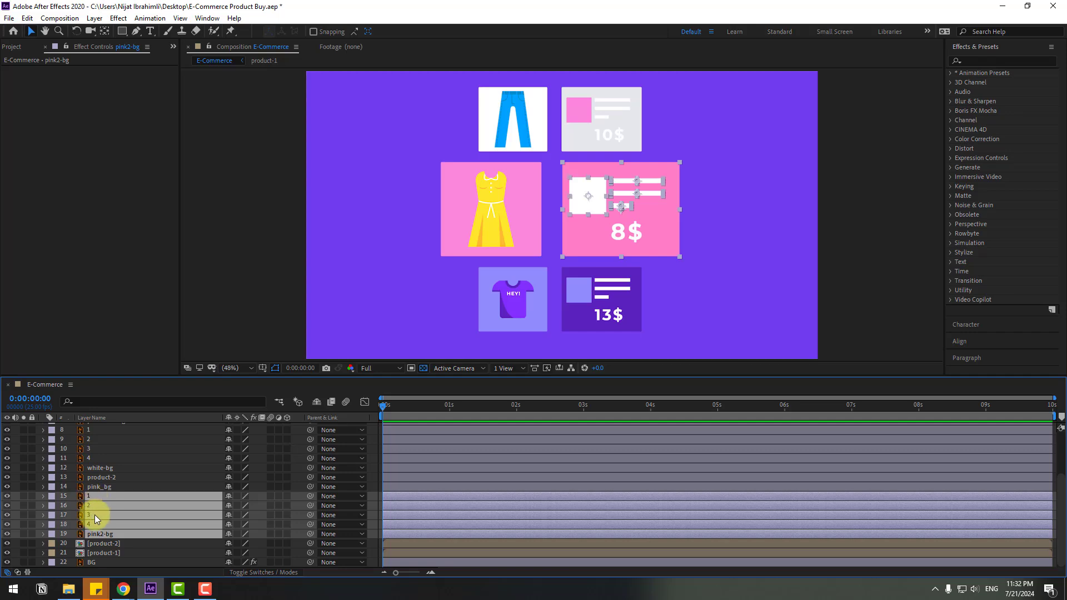
{"action": "right_click", "coordinate": [94, 515]}
{"action": "left_click", "coordinate": [148, 449]}
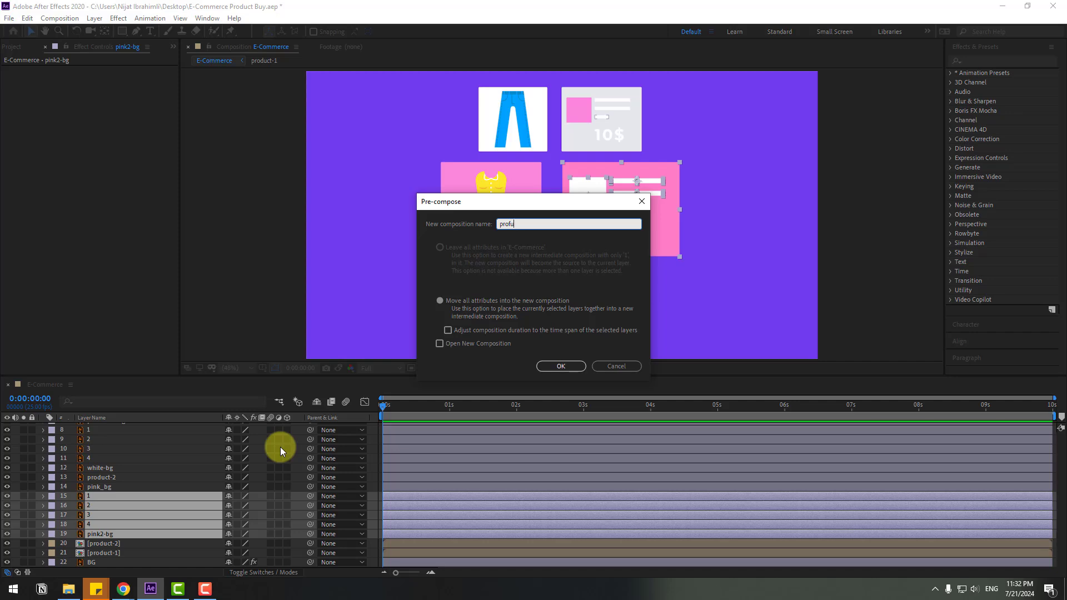
{"action": "left_click", "coordinate": [562, 366]}
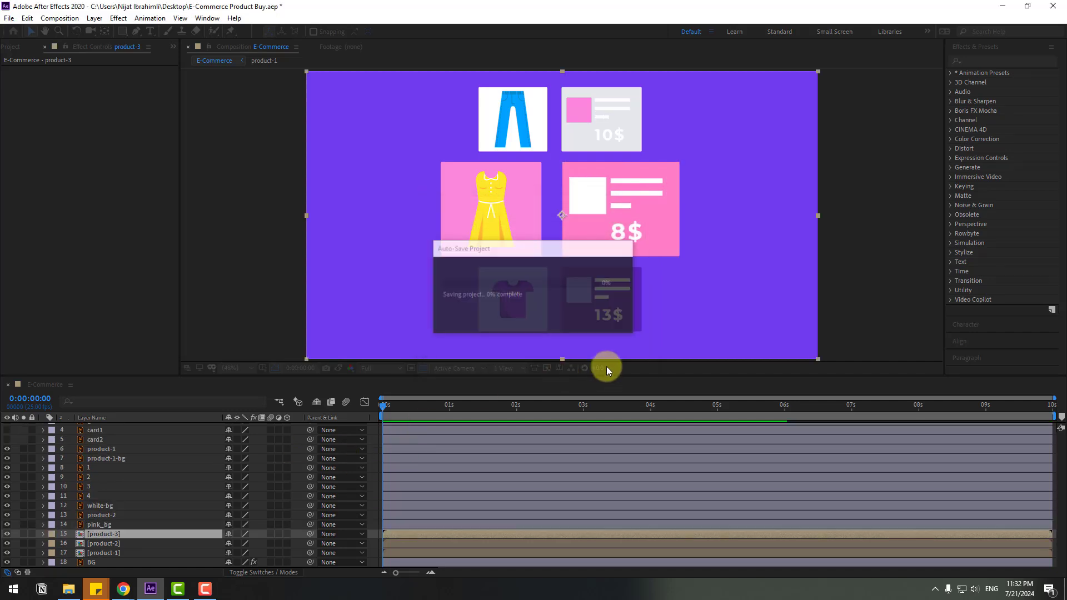
Pre-compose the dress layers product-2 and pink_bg into a composition named product-4.
{"action": "left_click", "coordinate": [111, 525]}
{"action": "left_click", "coordinate": [103, 514], "text": "ctrl"}
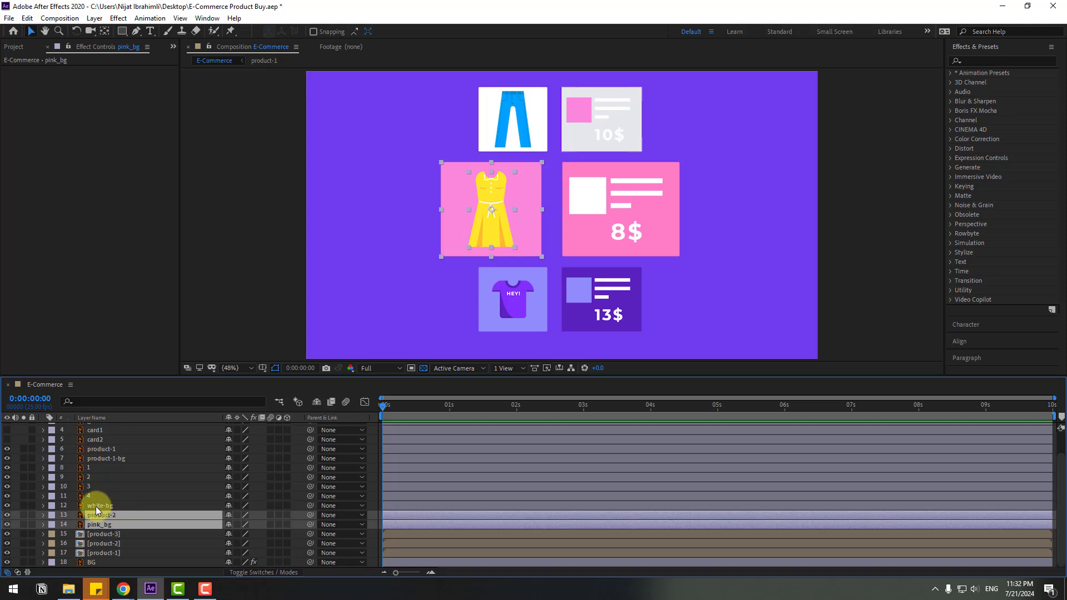
{"action": "right_click", "coordinate": [101, 520]}
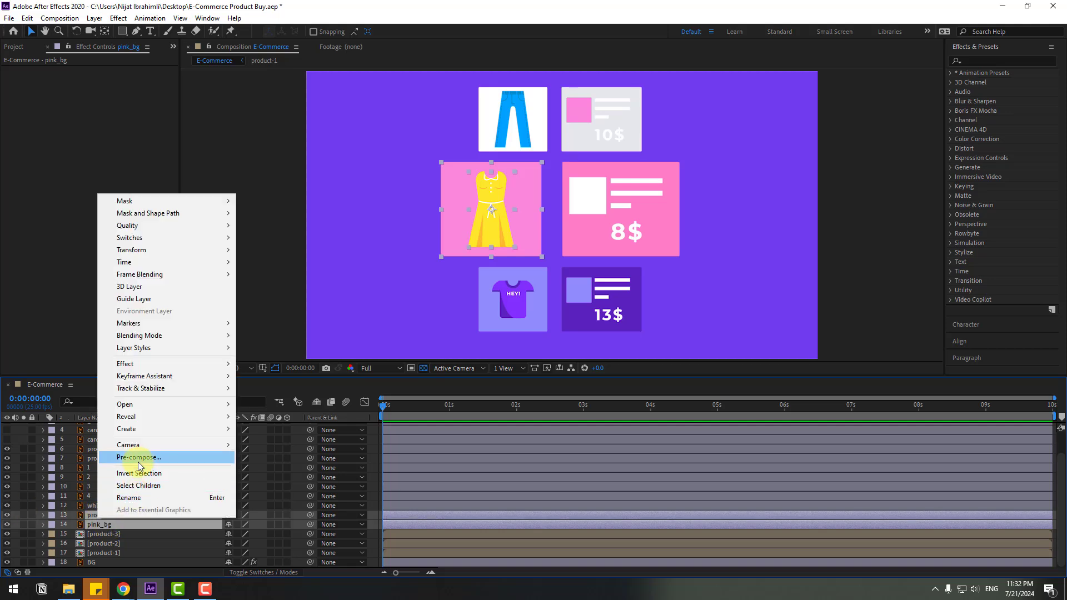
{"action": "left_click", "coordinate": [129, 457]}
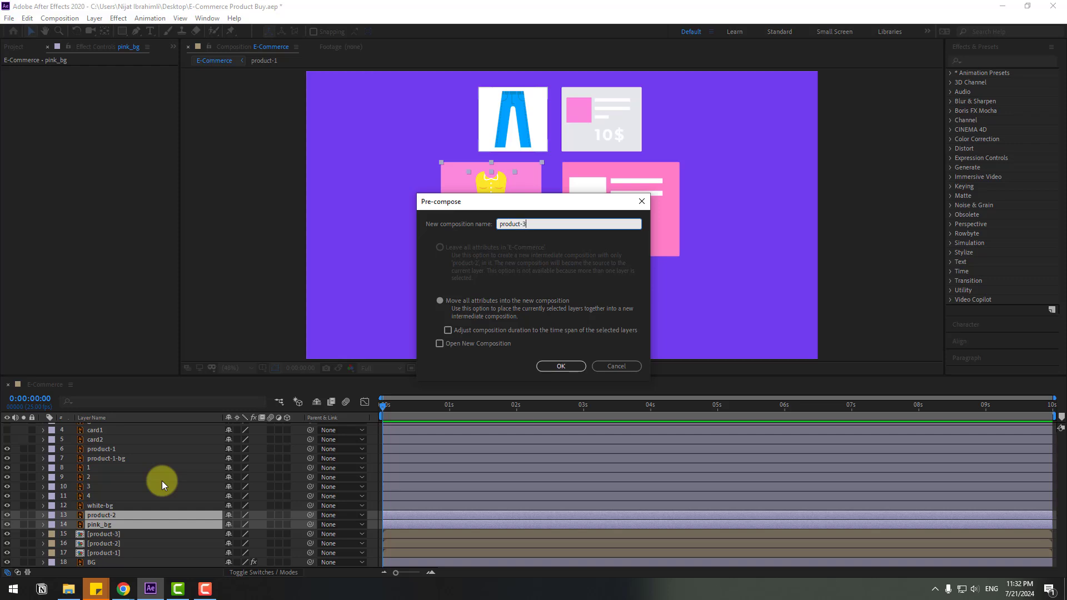
{"action": "type", "text": "product-3"}
{"action": "key", "text": "BackSpace"}
{"action": "type", "text": "4"}
{"action": "left_click", "coordinate": [551, 370]}
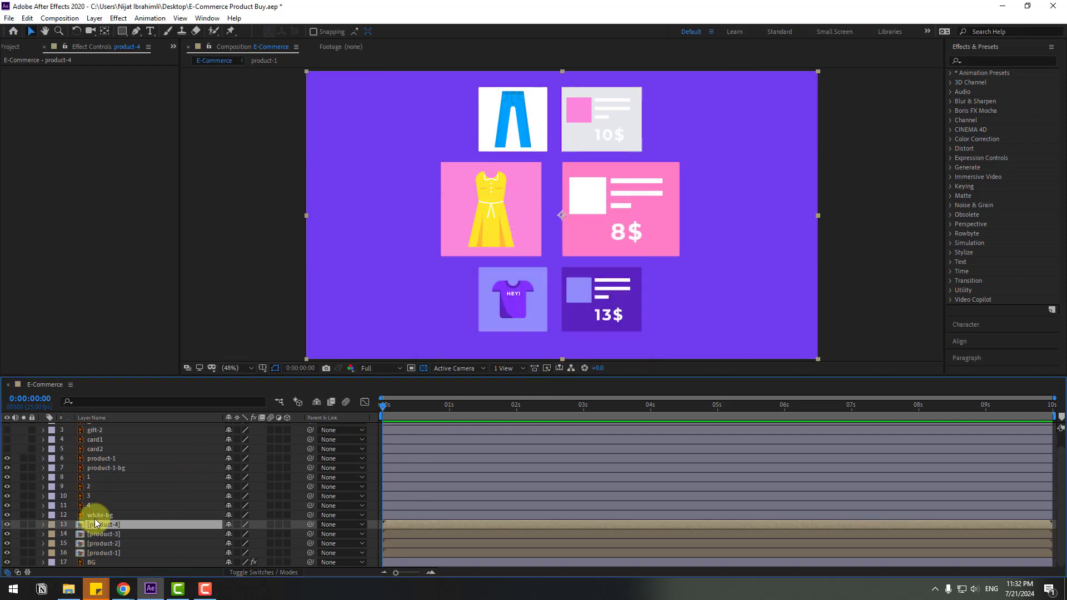
Pre-compose the 10$ card layers white-bg and 1 to 4 above it into a composition named product-5.
{"action": "left_click", "coordinate": [90, 517]}
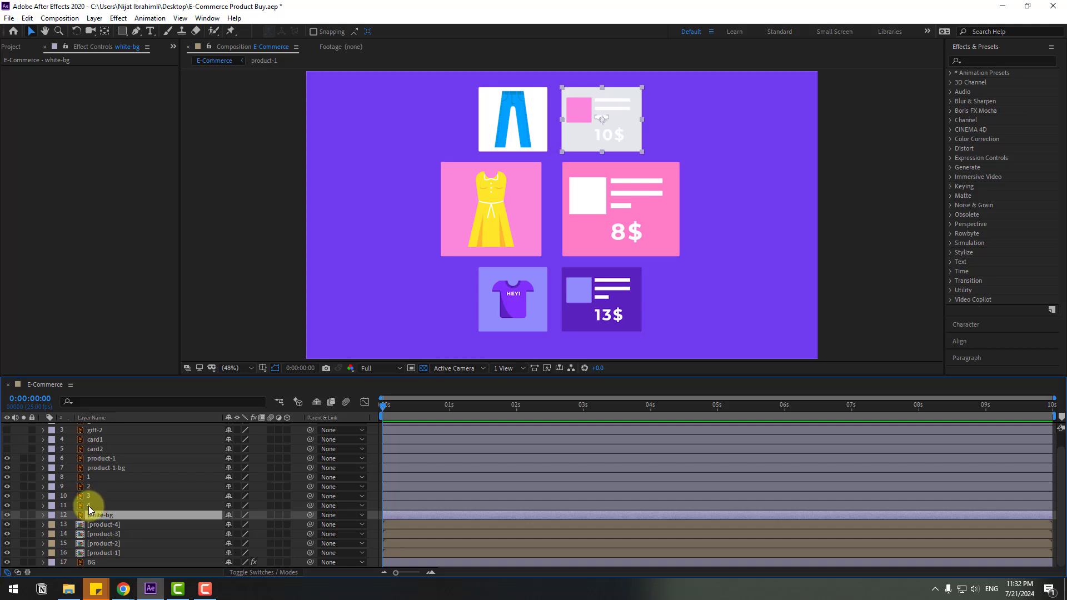
{"action": "left_click_drag", "start_coordinate": [89, 506], "coordinate": [93, 477]}
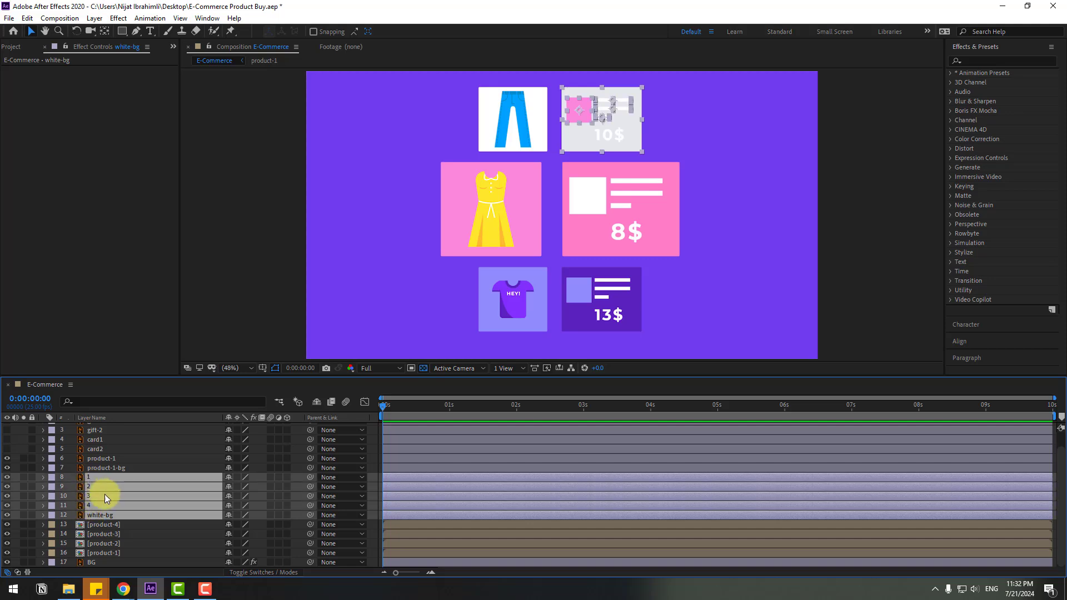
{"action": "right_click", "coordinate": [104, 495]}
{"action": "left_click", "coordinate": [148, 451]}
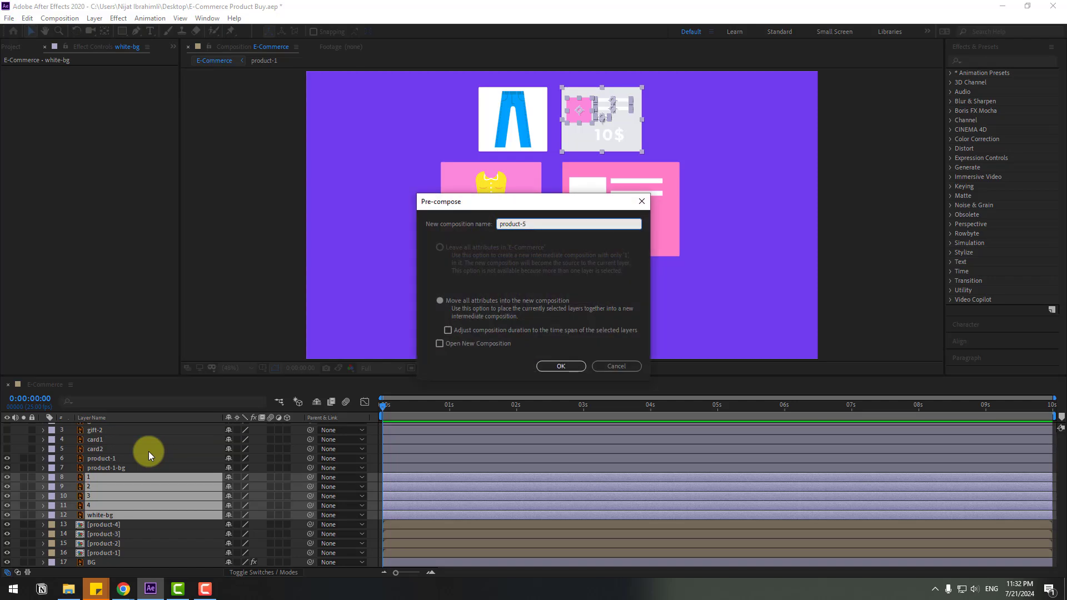
{"action": "left_click", "coordinate": [557, 366]}
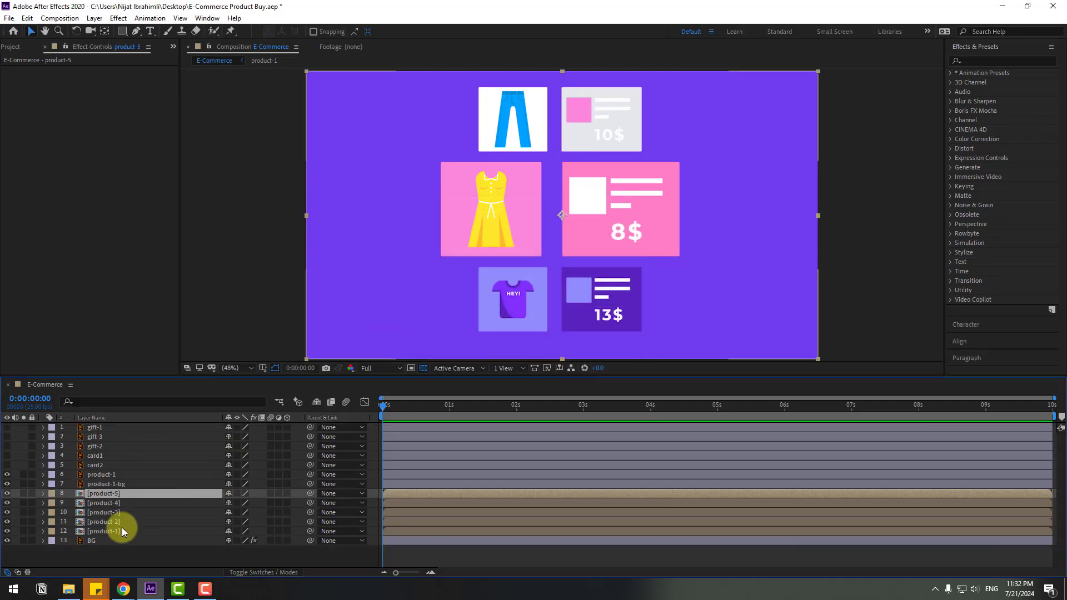
Pre-compose the trousers layers product-1 and product-1-bg into a composition named product-6.
{"action": "left_click", "coordinate": [97, 485]}
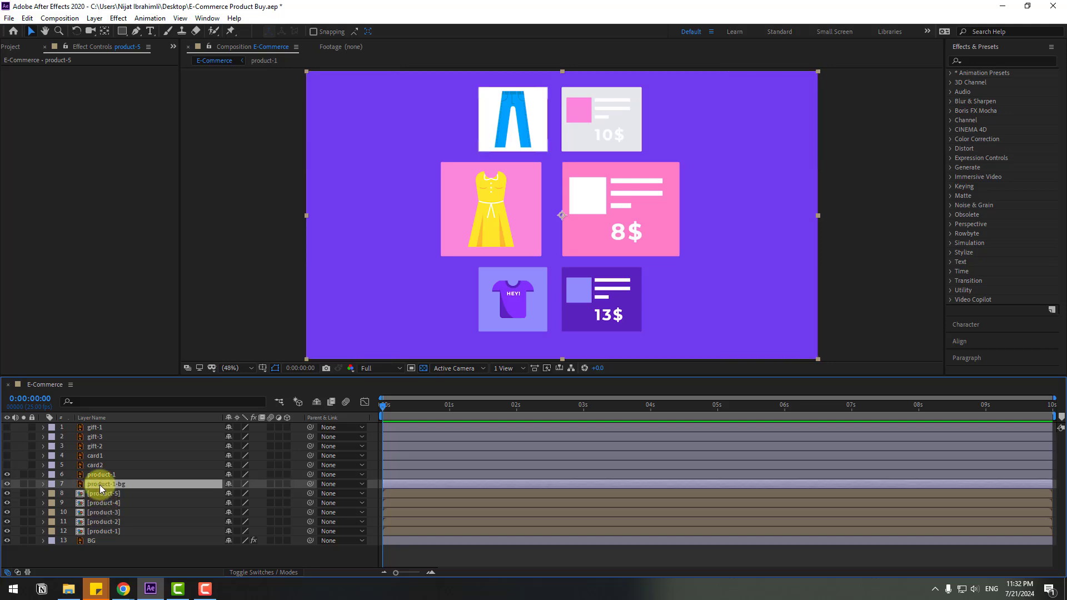
{"action": "left_click", "coordinate": [99, 476], "text": "shift"}
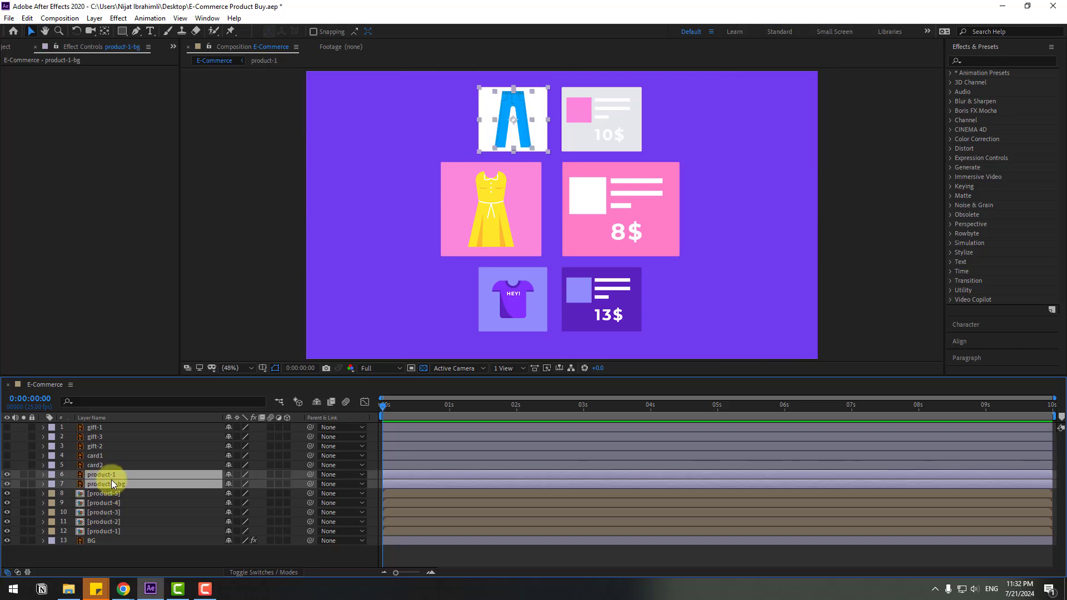
{"action": "right_click", "coordinate": [103, 485]}
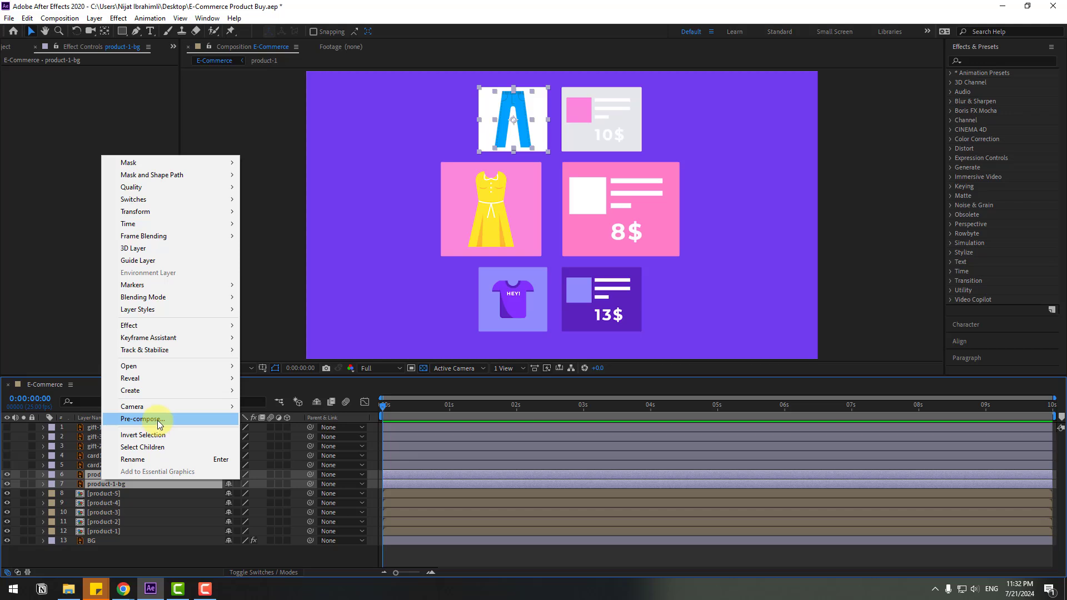
{"action": "left_click", "coordinate": [140, 419]}
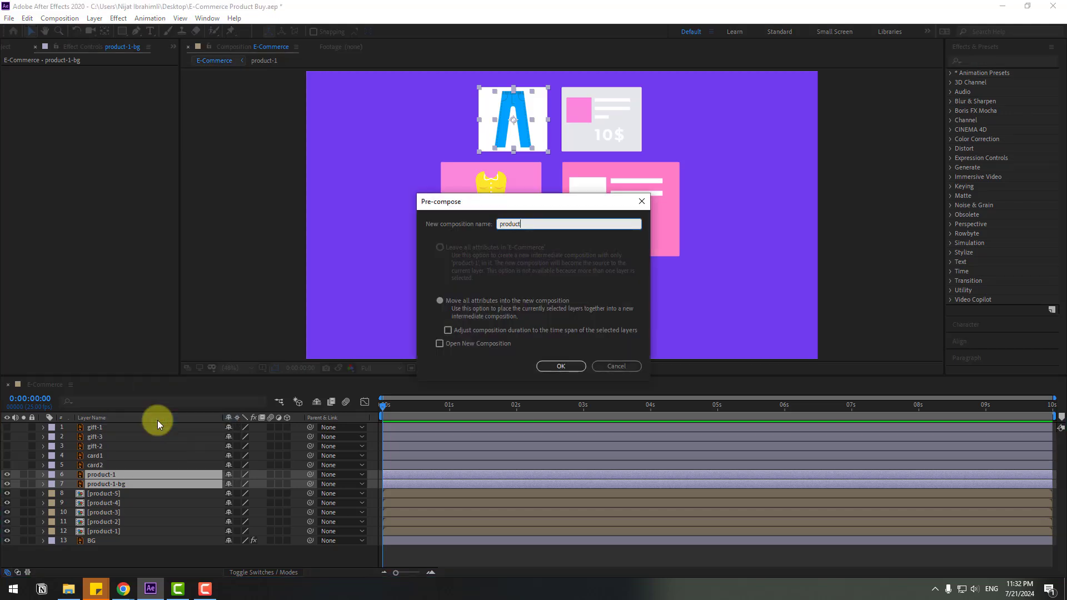
{"action": "left_click", "coordinate": [544, 370]}
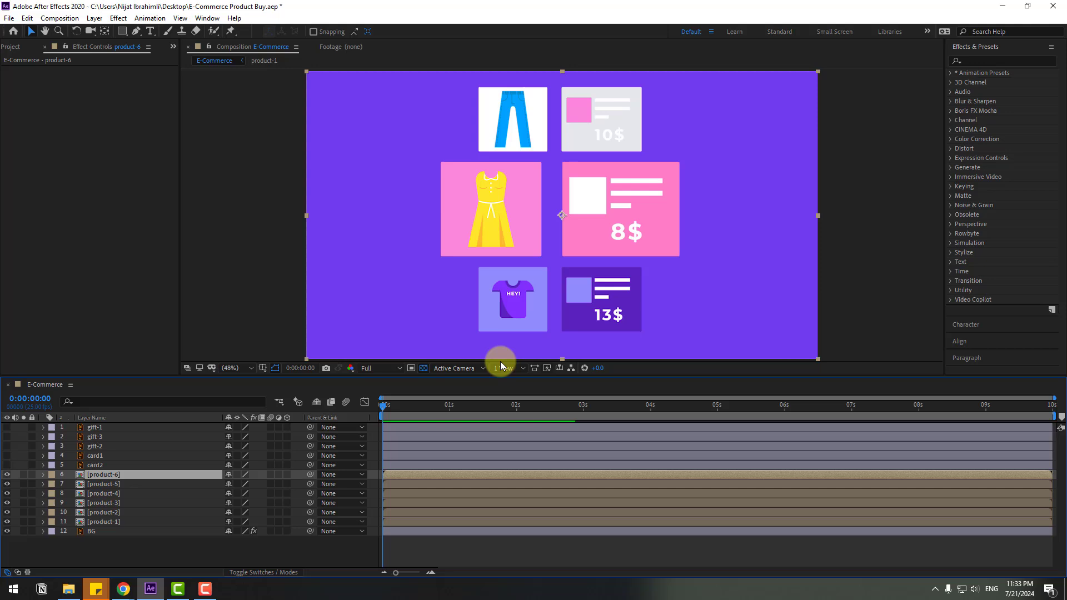
Open the product-1 pre-composition containing the 13$ card.
{"action": "double_click", "coordinate": [108, 524]}
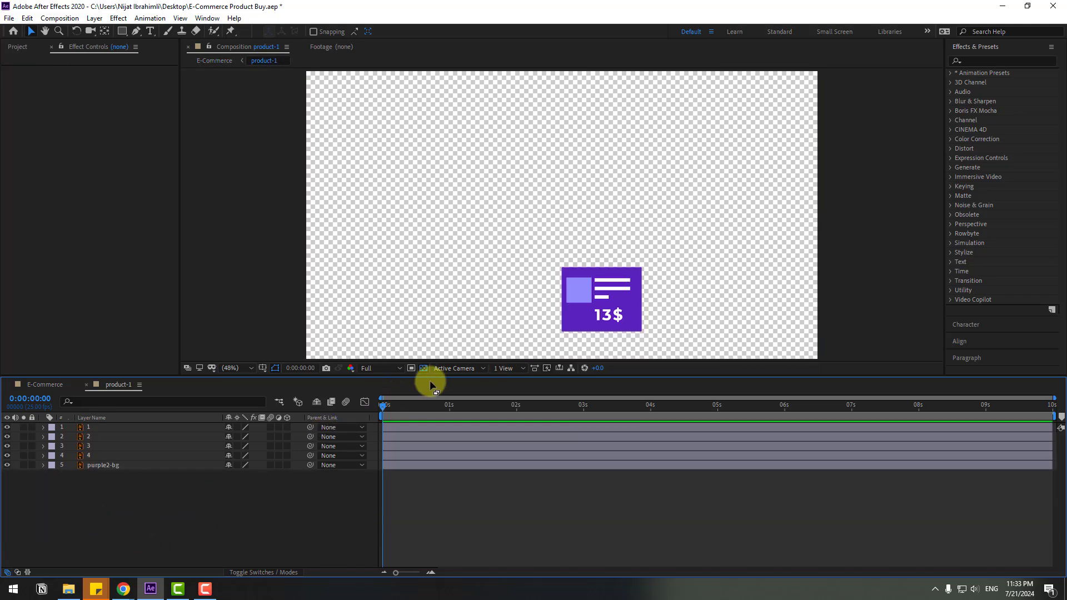
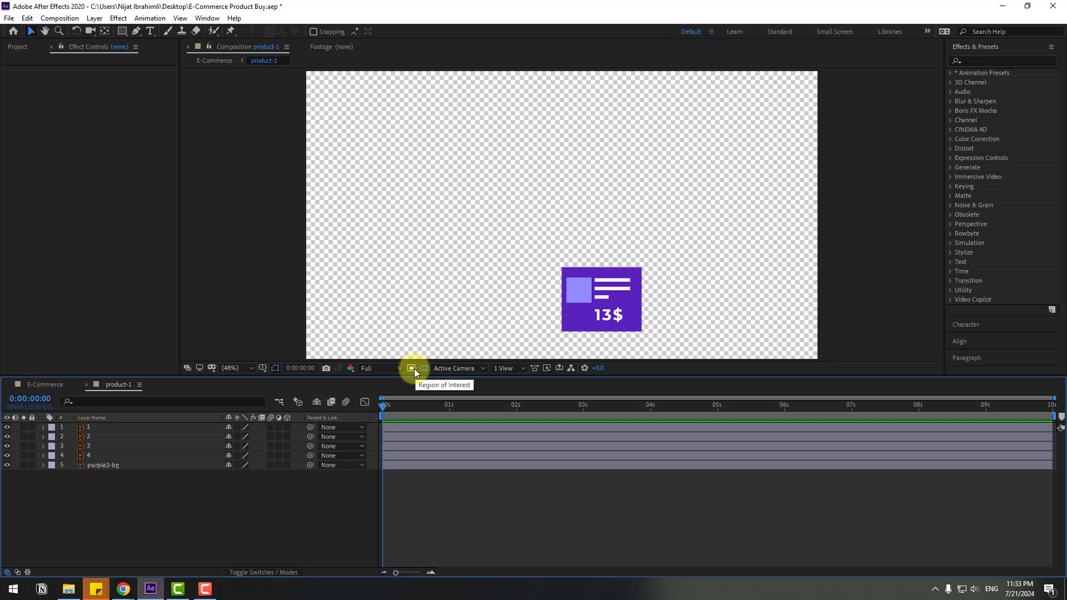
Crop the product-1 composition to a region of interest drawn closely around the purple 13$ card.
{"action": "left_click", "coordinate": [414, 368]}
{"action": "left_click_drag", "start_coordinate": [559, 265], "coordinate": [647, 333]}
{"action": "left_click", "coordinate": [60, 18]}
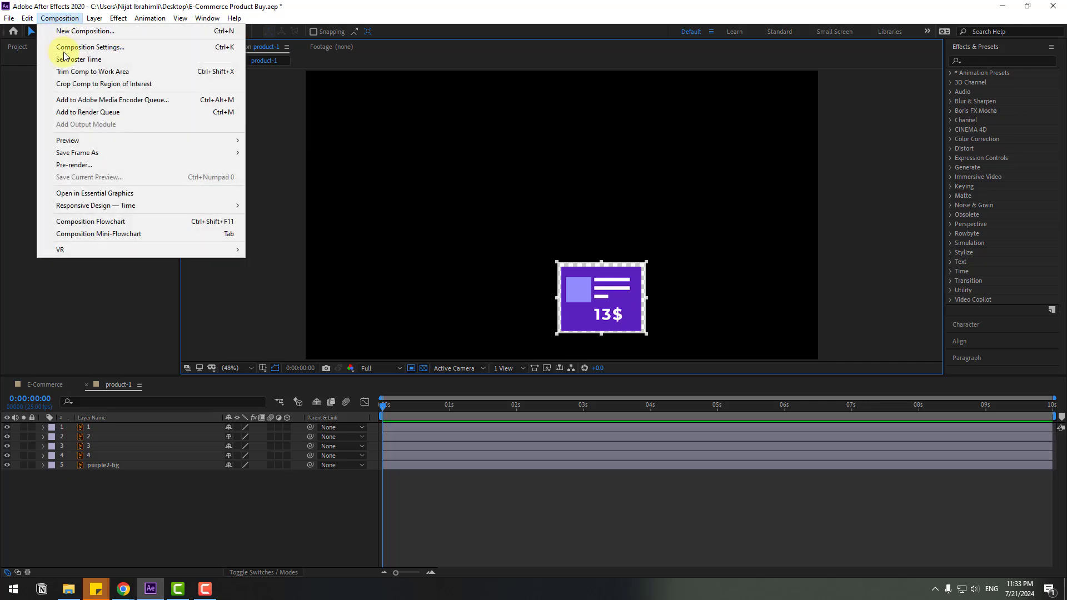
{"action": "left_click", "coordinate": [115, 83]}
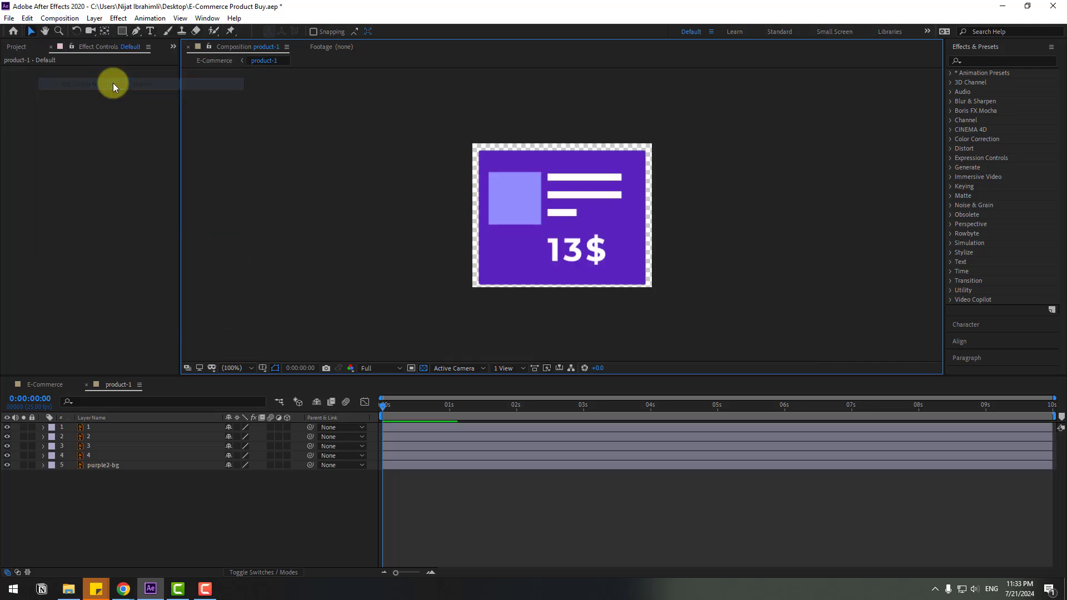
Unlink the purple2-bg layer's scale proportions and add a Scale keyframe at 0:00:00:24.
{"action": "scroll", "coordinate": [630, 246], "scroll_direction": "up", "scroll_amount": 2}
{"action": "left_click", "coordinate": [144, 489]}
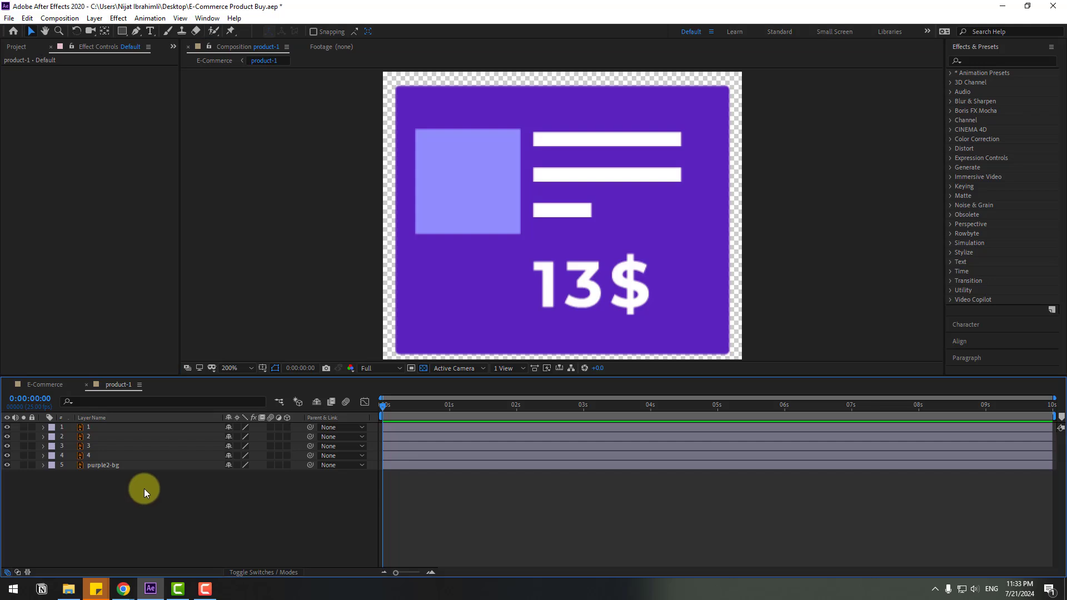
{"action": "left_click", "coordinate": [105, 468]}
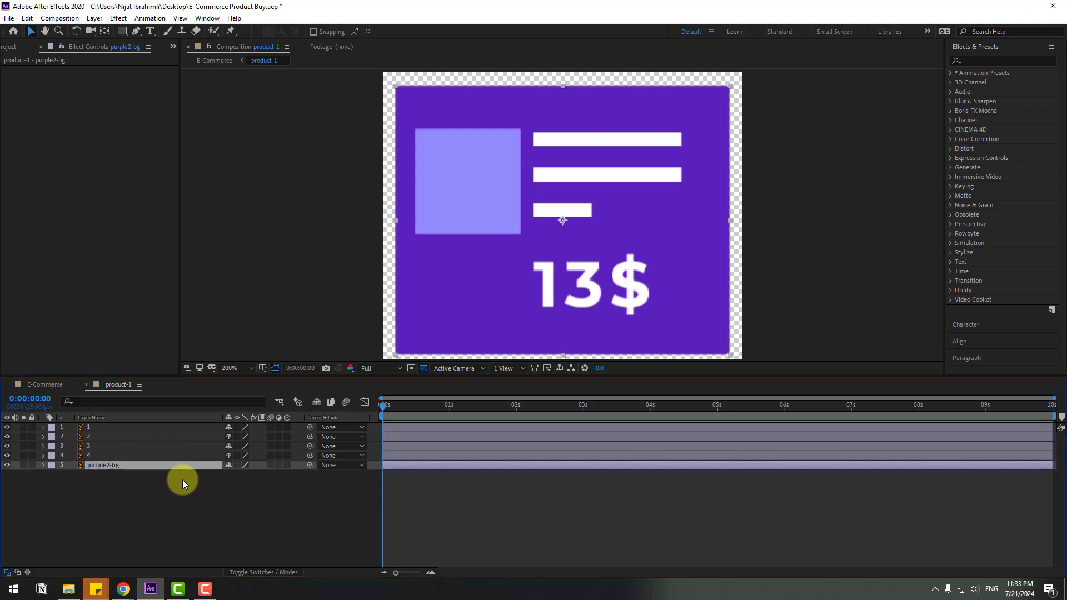
{"action": "key", "text": "s"}
{"action": "left_click", "coordinate": [228, 476]}
{"action": "left_click_drag", "start_coordinate": [390, 407], "coordinate": [448, 408]}
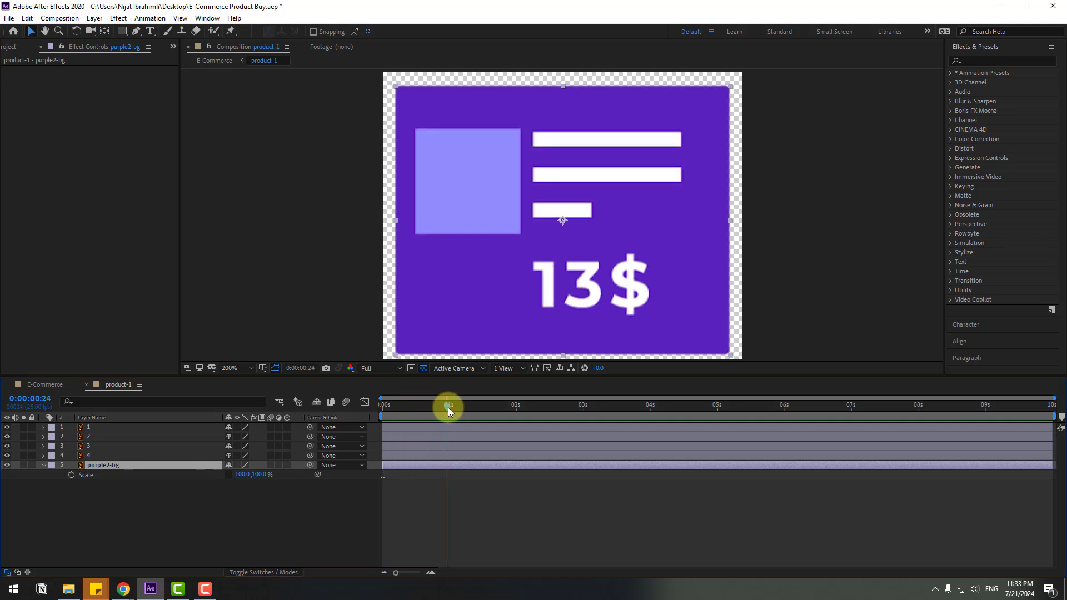
{"action": "left_click", "coordinate": [72, 475]}
Set purple2-bg's horizontal scale to 0% at 0:00:00:00, leaving the vertical scale at 100%.
{"action": "left_click_drag", "start_coordinate": [446, 405], "coordinate": [350, 415]}
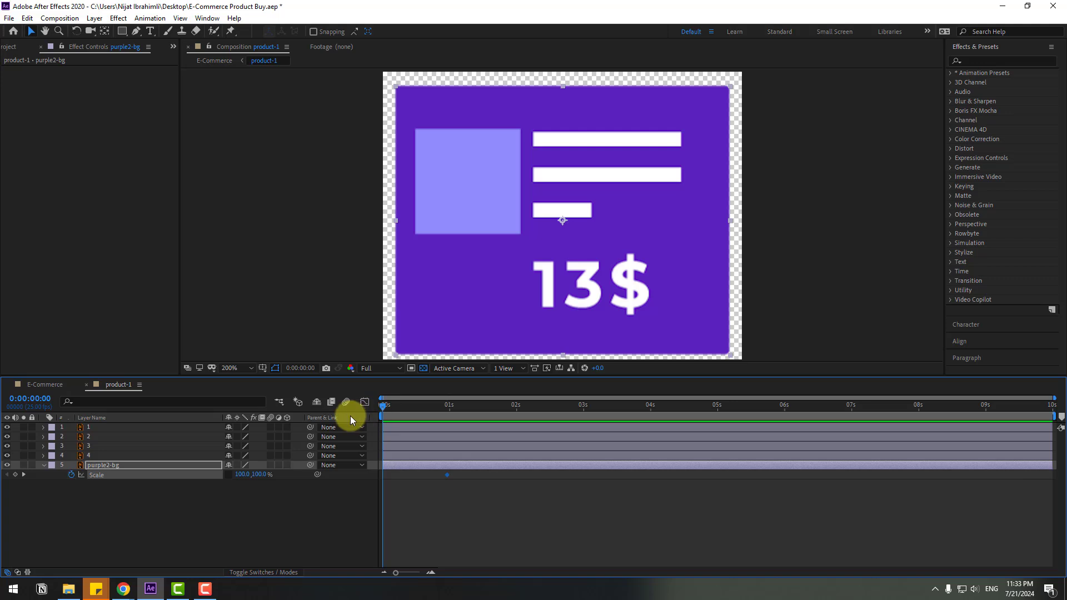
{"action": "left_click_drag", "start_coordinate": [241, 475], "coordinate": [236, 486]}
{"action": "left_click", "coordinate": [244, 476]}
{"action": "type", "text": "0"}
{"action": "key", "text": "Return"}
Apply Easy Ease to both Scale keyframes of the purple2-bg layer.
{"action": "left_click_drag", "start_coordinate": [456, 475], "coordinate": [384, 478]}
{"action": "right_click", "coordinate": [383, 475]}
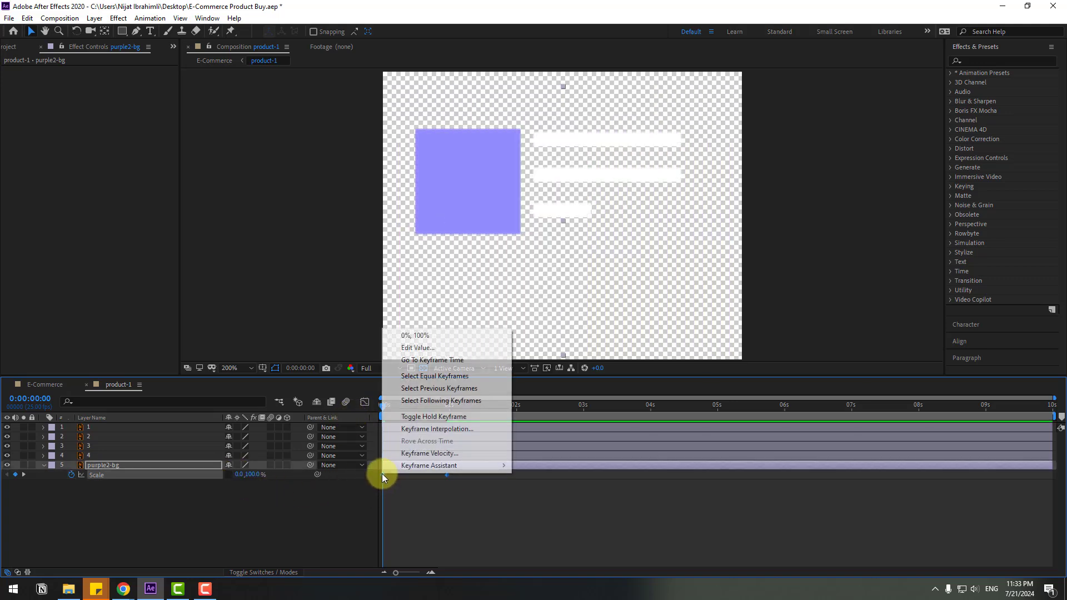
{"action": "mouse_move", "coordinate": [492, 467]}
{"action": "left_click", "coordinate": [642, 502]}
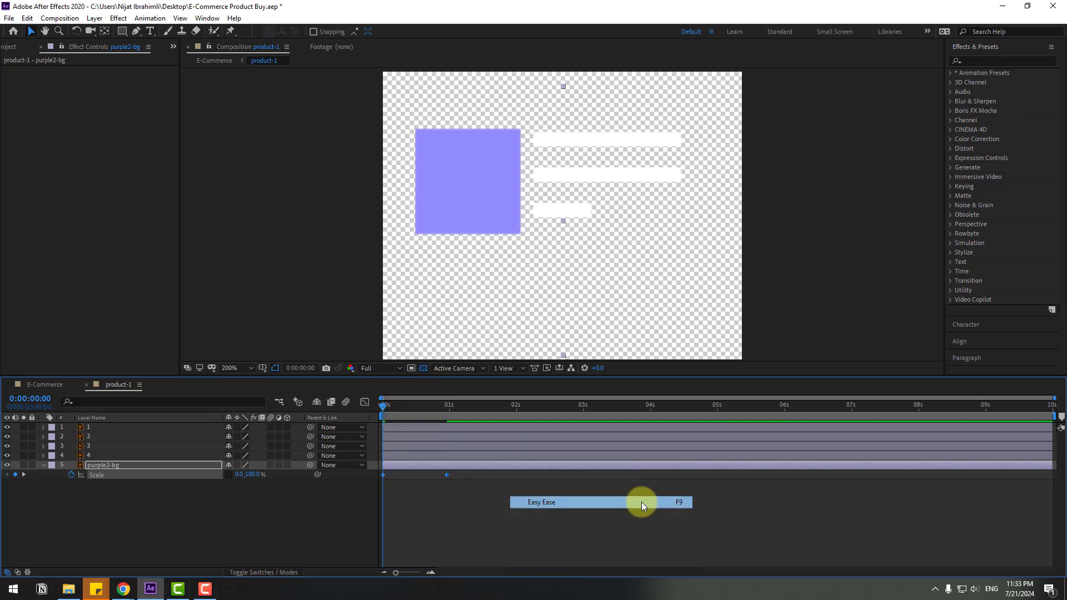
Move layer 4's anchor point by hand to the left end of the short white bar.
{"action": "left_click", "coordinate": [88, 455]}
{"action": "left_click_drag", "start_coordinate": [396, 409], "coordinate": [479, 409]}
{"action": "left_click", "coordinate": [105, 31]}
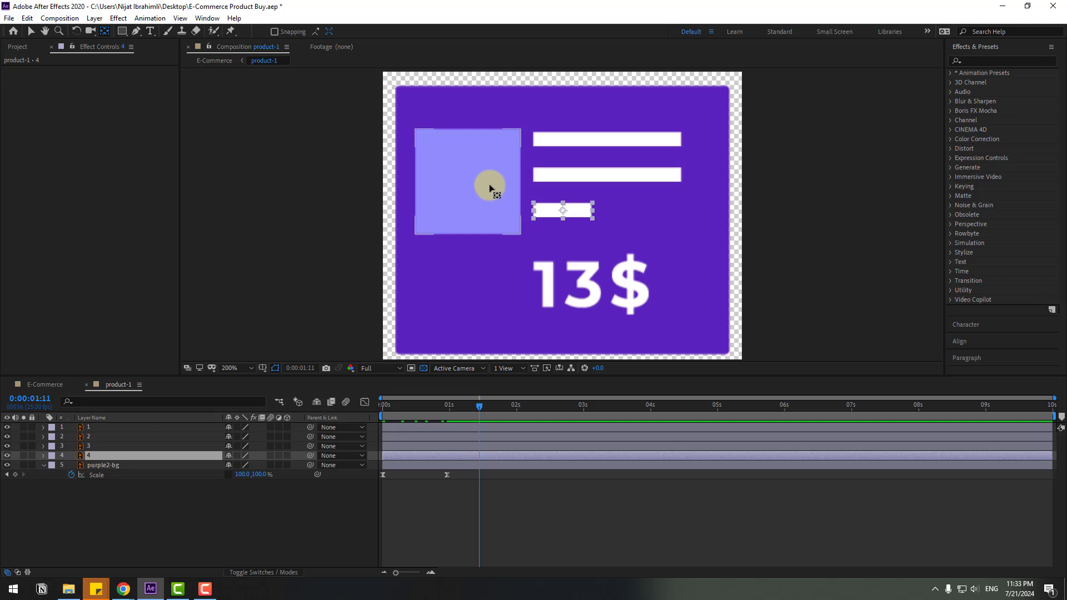
{"action": "left_click_drag", "start_coordinate": [557, 215], "coordinate": [540, 214]}
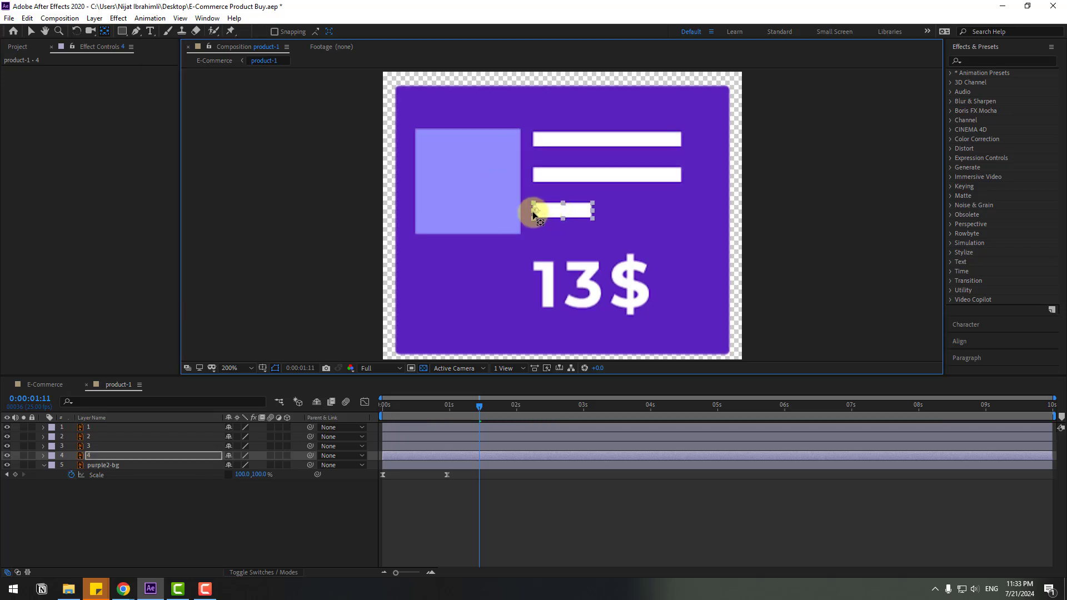
{"action": "left_click", "coordinate": [32, 32]}
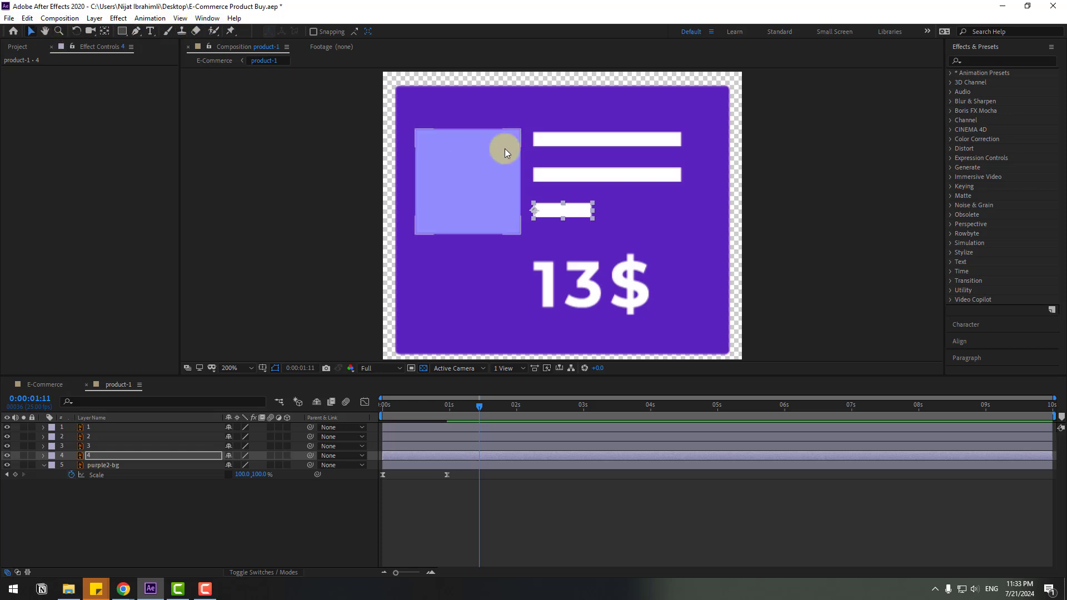
Use Animation Composer's Anchor Point Mover to place the anchor points of bar layers 2, 3 and 4 at their left-middle edges.
{"action": "left_click", "coordinate": [207, 18]}
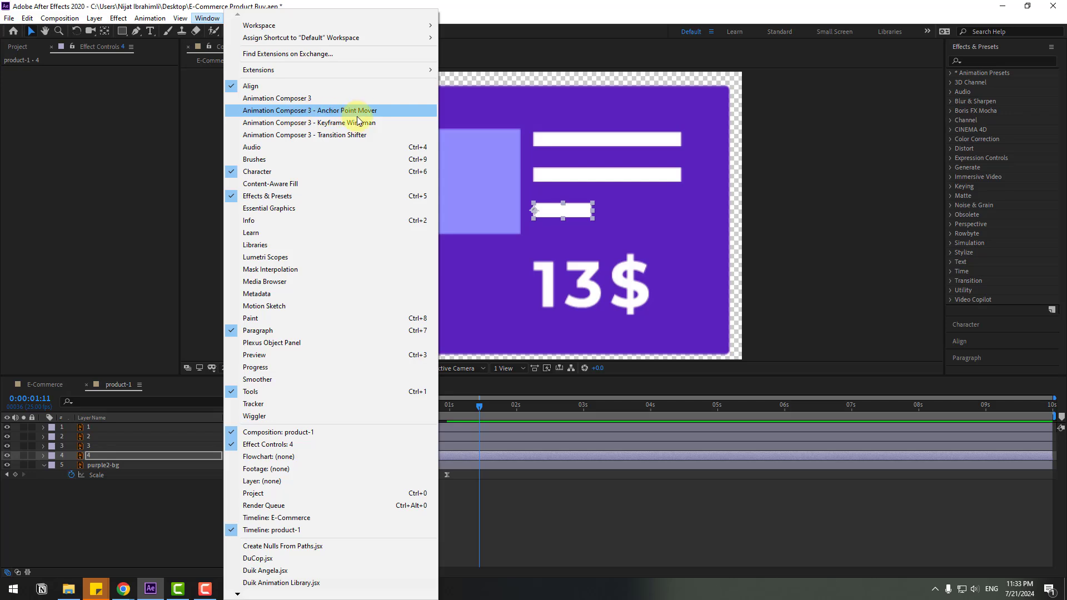
{"action": "left_click", "coordinate": [358, 110]}
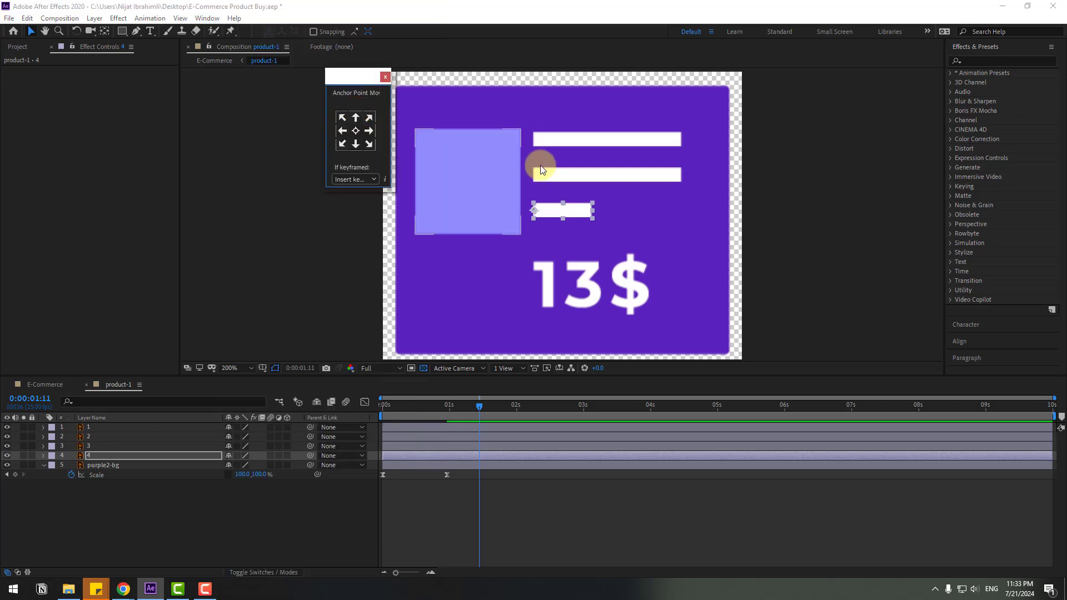
{"action": "left_click", "coordinate": [553, 175]}
{"action": "left_click", "coordinate": [561, 139], "text": "shift"}
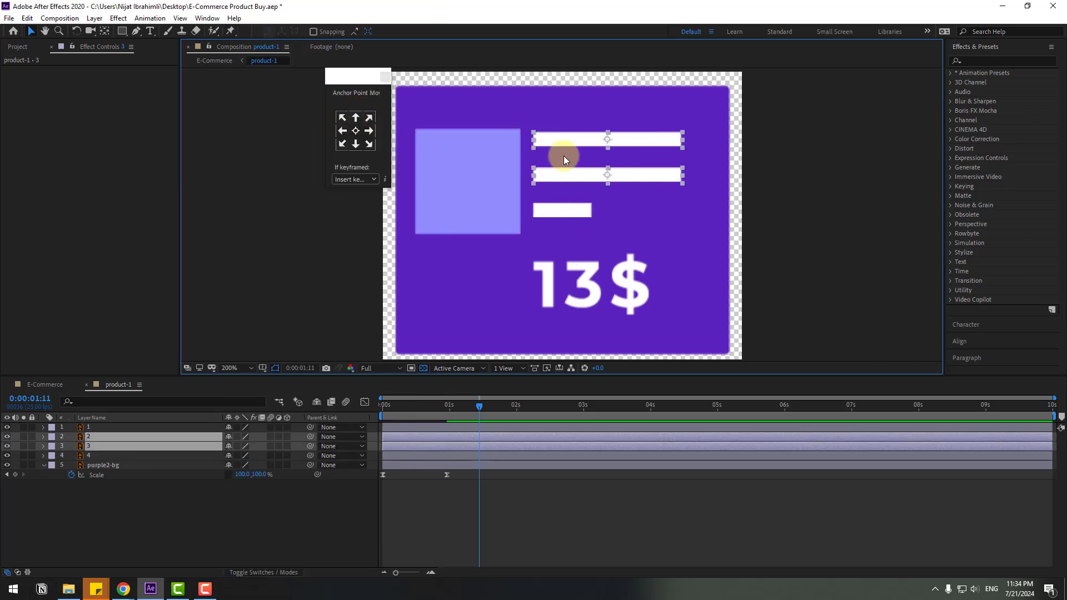
{"action": "left_click", "coordinate": [344, 131]}
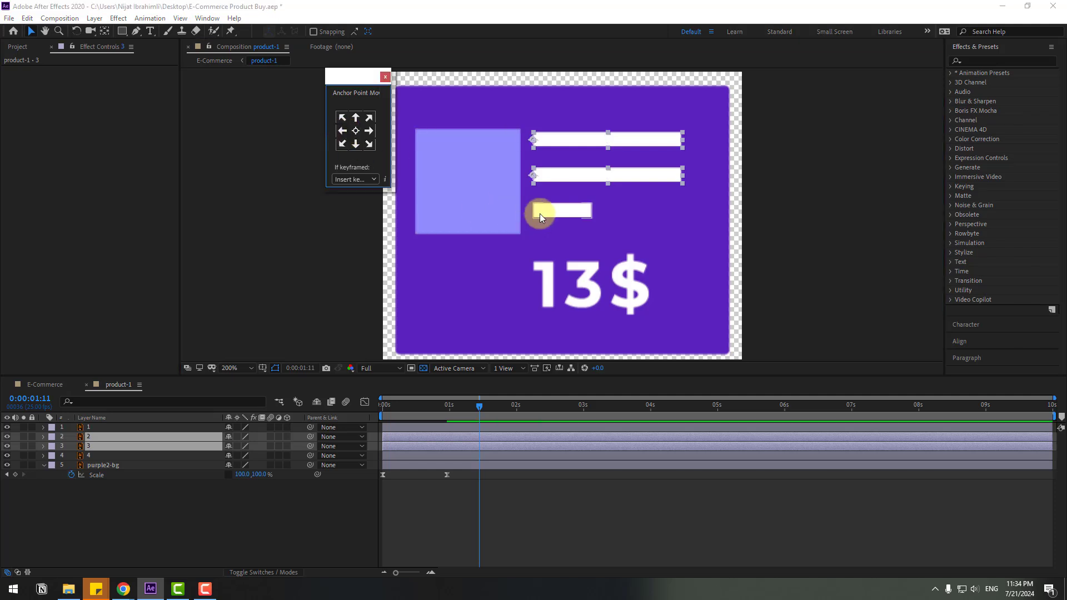
{"action": "left_click", "coordinate": [542, 216]}
{"action": "left_click", "coordinate": [340, 132]}
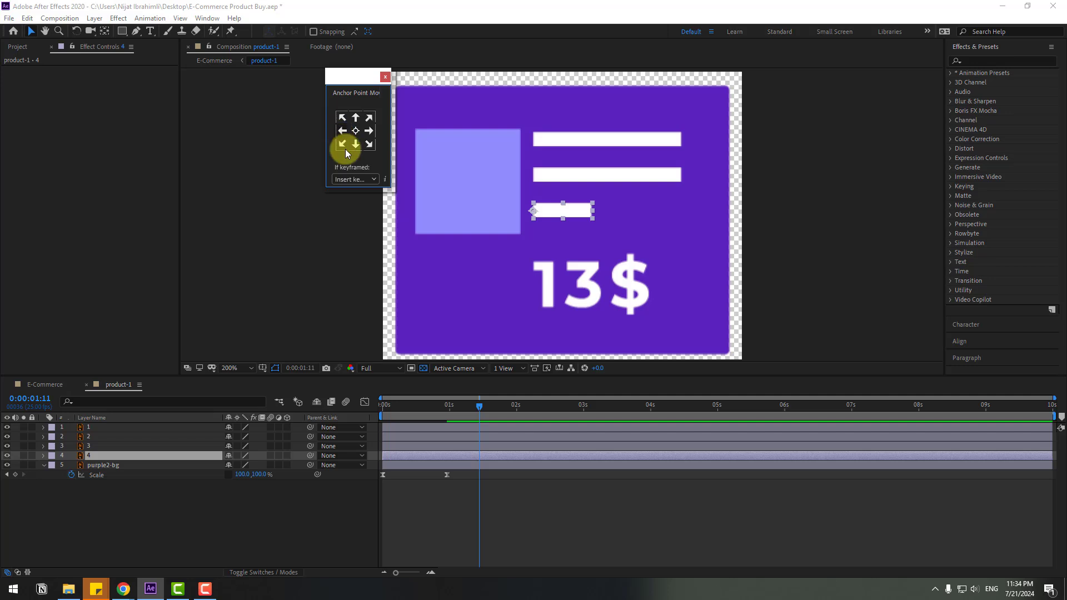
{"action": "left_click", "coordinate": [98, 516]}
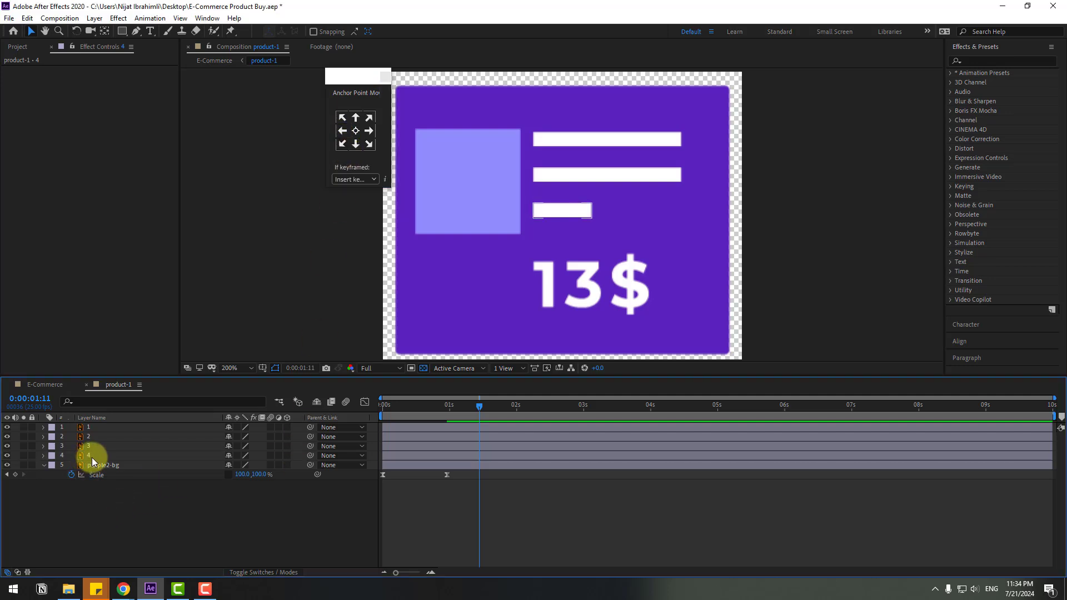
Add Scale keyframes to the white bar layers 2, 3 and 4 at 0:00:01:16.
{"action": "left_click", "coordinate": [92, 456]}
{"action": "key", "text": "s"}
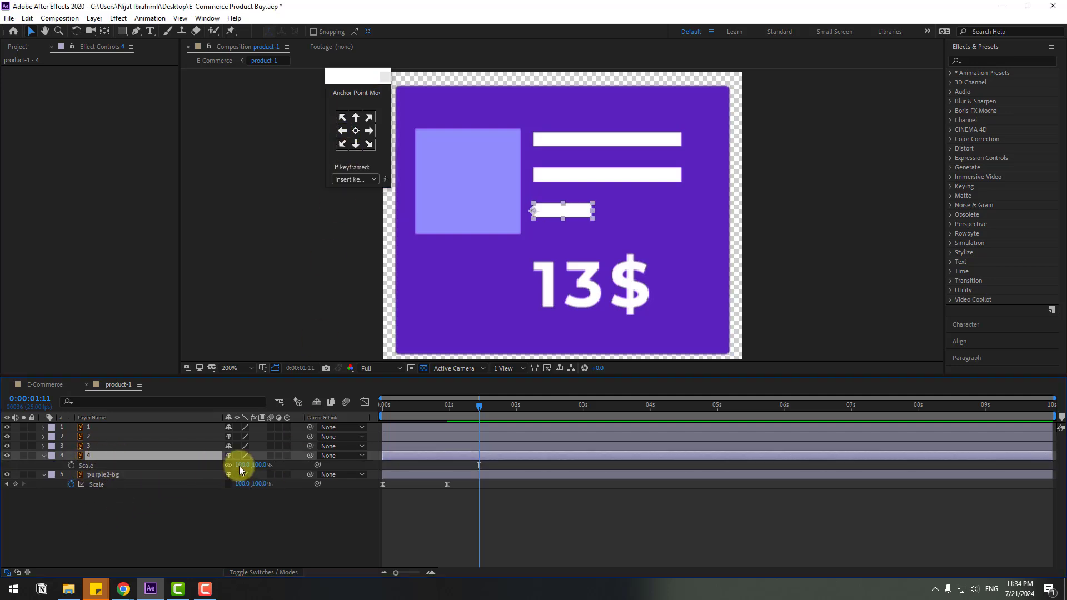
{"action": "left_click", "coordinate": [99, 446]}
{"action": "key", "text": "s"}
{"action": "left_click", "coordinate": [95, 436]}
{"action": "key", "text": "s"}
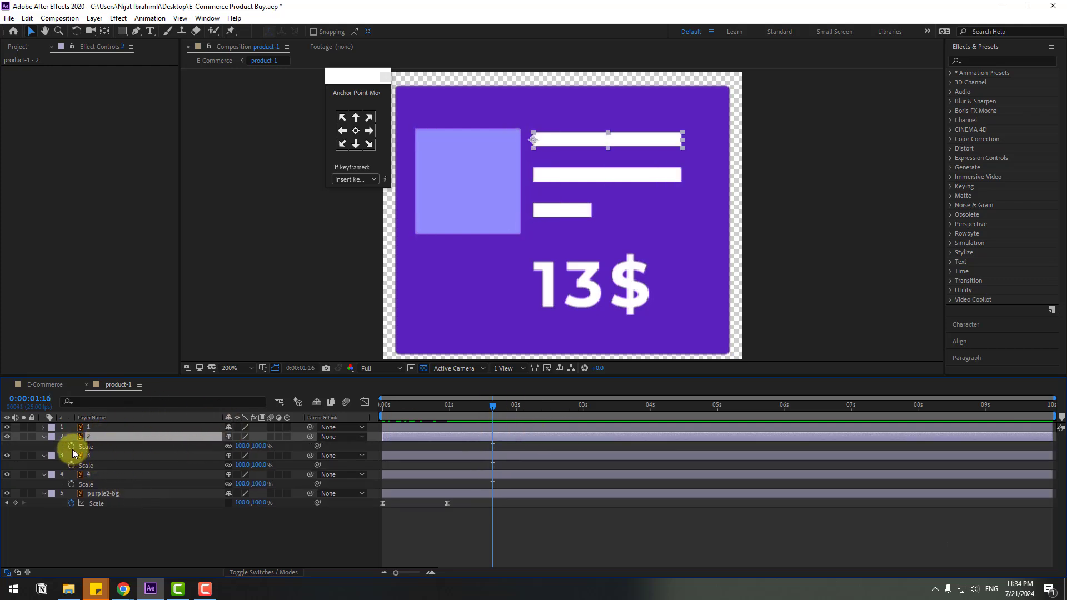
{"action": "left_click", "coordinate": [71, 447]}
{"action": "left_click", "coordinate": [71, 466]}
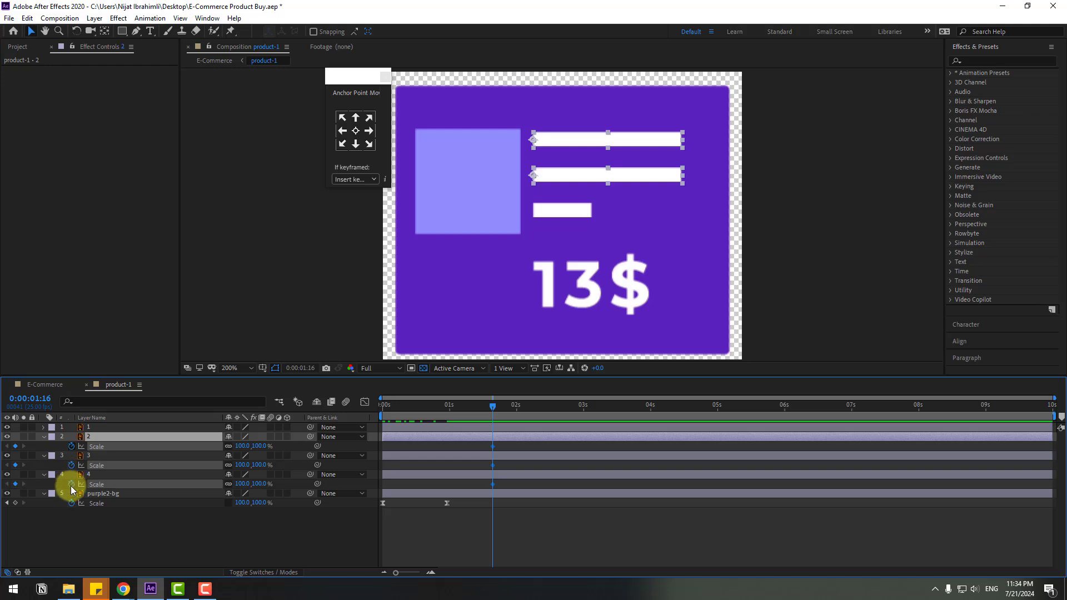
{"action": "left_click", "coordinate": [71, 486]}
Unlink the scale proportions of layers 2, 3 and 4 and set their horizontal scale to 0% at 0:00:00:00.
{"action": "left_click_drag", "start_coordinate": [475, 406], "coordinate": [346, 415]}
{"action": "left_click", "coordinate": [272, 470]}
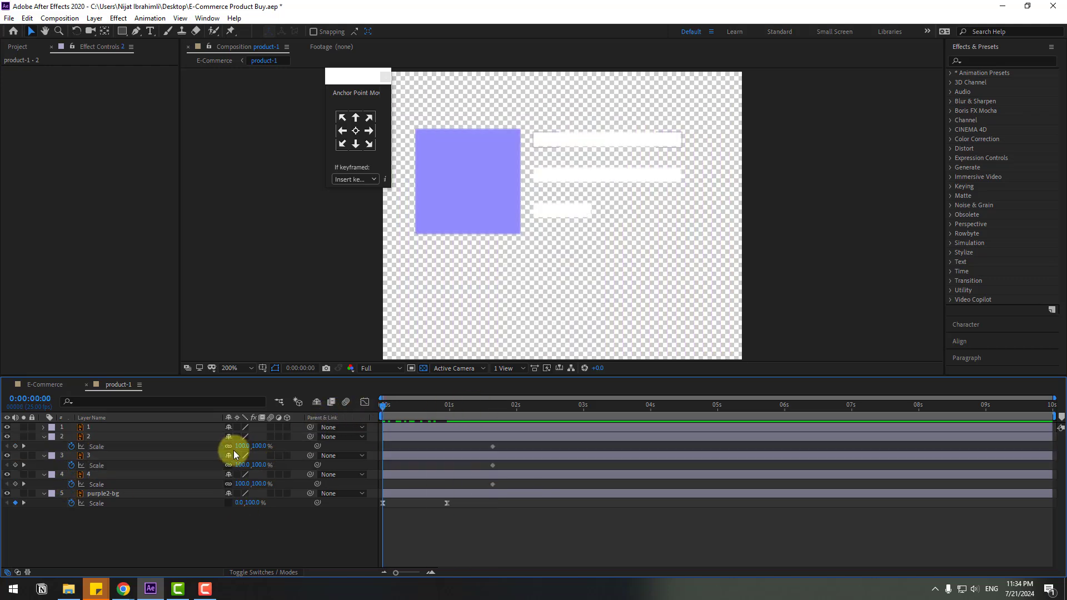
{"action": "left_click", "coordinate": [243, 446]}
{"action": "type", "text": "0"}
{"action": "key", "text": "Return"}
{"action": "left_click", "coordinate": [243, 465]}
{"action": "type", "text": "0"}
{"action": "key", "text": "Return"}
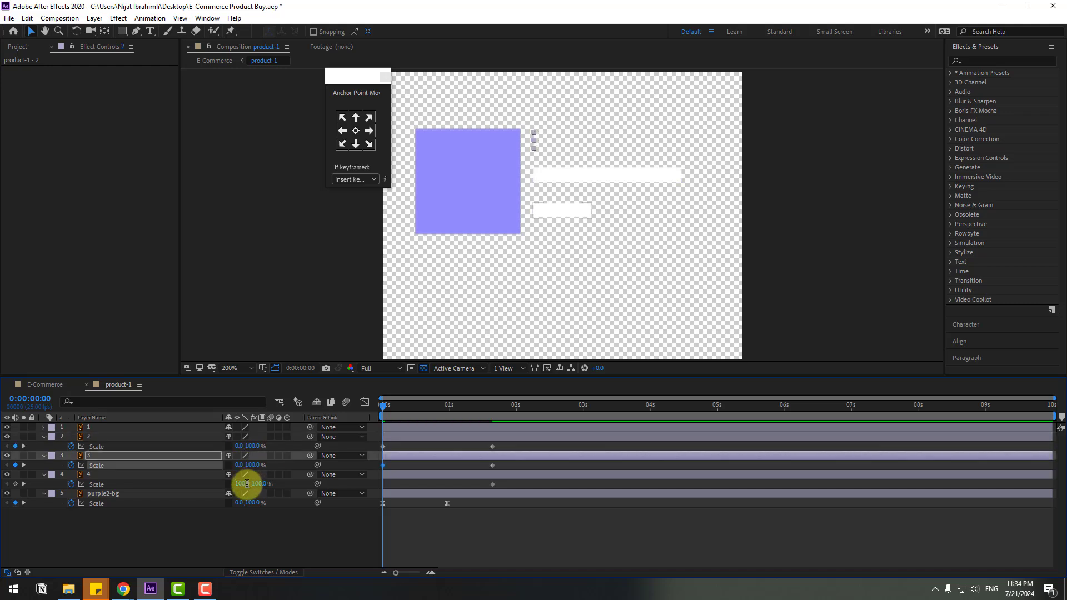
{"action": "left_click", "coordinate": [245, 484]}
{"action": "type", "text": "0"}
{"action": "key", "text": "Return"}
Apply Easy Ease to all Scale keyframes of layers 2, 3 and 4.
{"action": "left_click_drag", "start_coordinate": [498, 449], "coordinate": [381, 485]}
{"action": "right_click", "coordinate": [382, 485]}
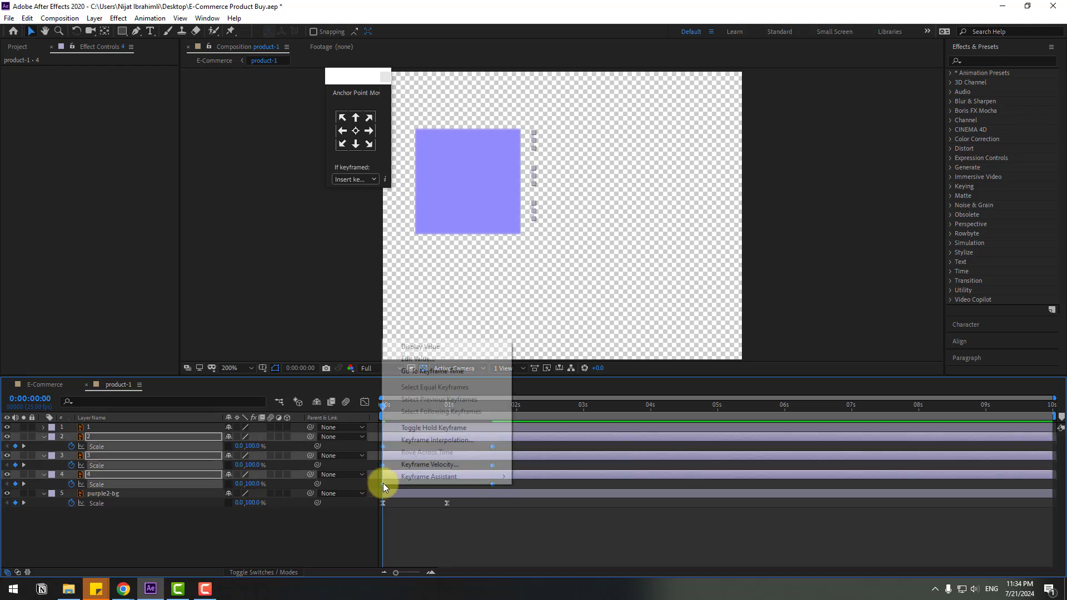
{"action": "mouse_move", "coordinate": [445, 476]}
{"action": "left_click", "coordinate": [568, 509]}
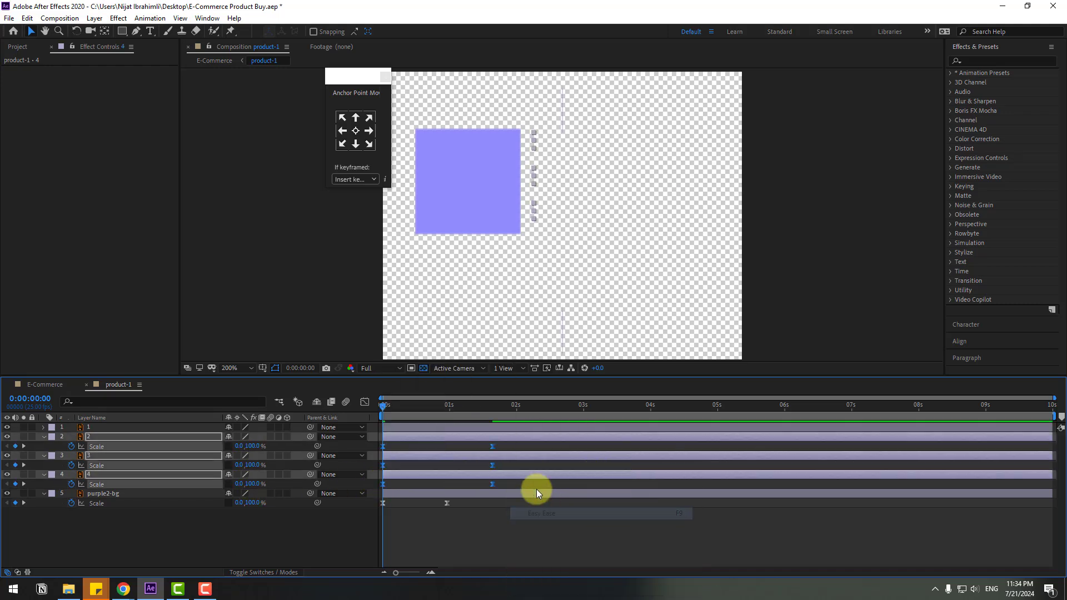
Reshape the Scale speed curve of layers 2, 3 and 4 for a slower start, and preview the bar animation.
{"action": "left_click", "coordinate": [366, 402]}
{"action": "mouse_move", "coordinate": [421, 530]}
{"action": "left_mouse_down"}
{"action": "mouse_move", "coordinate": [372, 556]}
{"action": "mouse_move", "coordinate": [419, 533]}
{"action": "left_mouse_up"}
{"action": "key", "text": "space"}
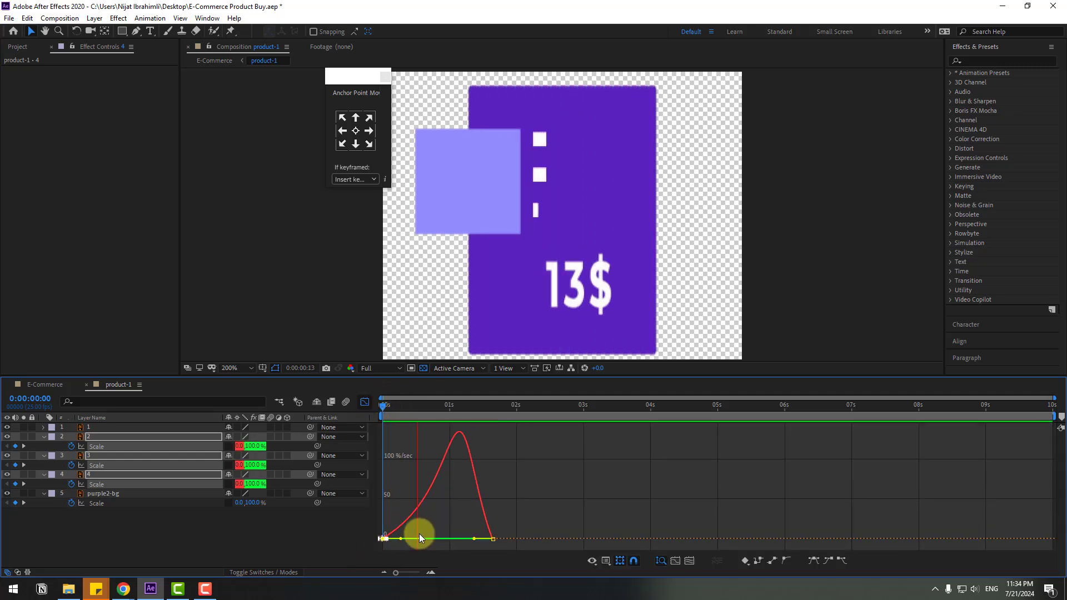
{"action": "key", "text": "space"}
{"action": "left_click", "coordinate": [367, 404]}
Adjust the speed curve of the purple2-bg layer's Scale keyframes.
{"action": "left_click_drag", "start_coordinate": [406, 411], "coordinate": [522, 439]}
{"action": "left_click", "coordinate": [445, 512]}
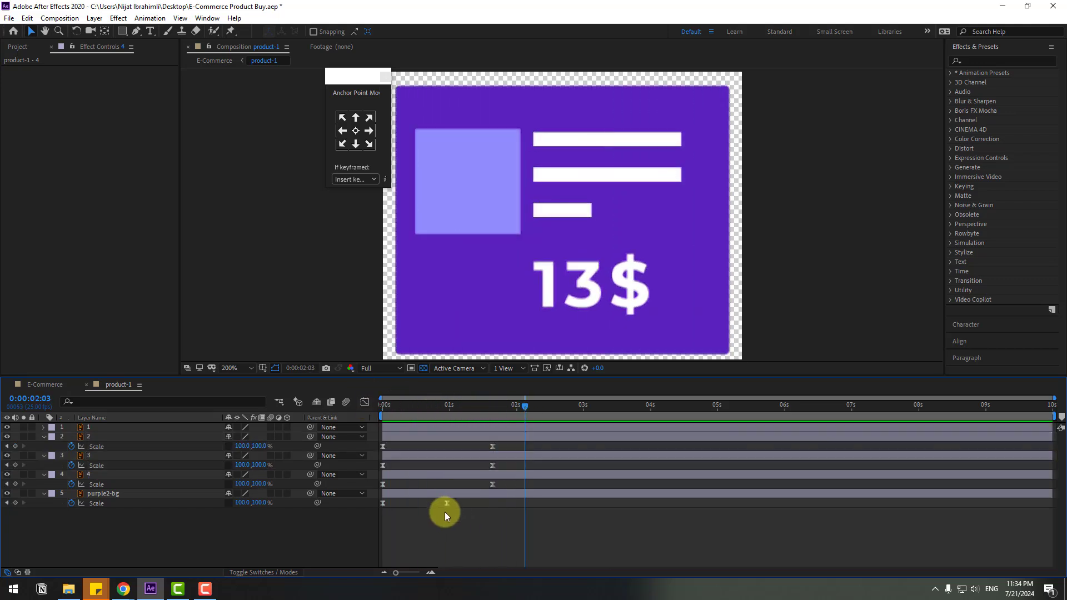
{"action": "left_click_drag", "start_coordinate": [470, 503], "coordinate": [417, 543]}
{"action": "left_click", "coordinate": [364, 403]}
{"action": "left_click", "coordinate": [364, 402]}
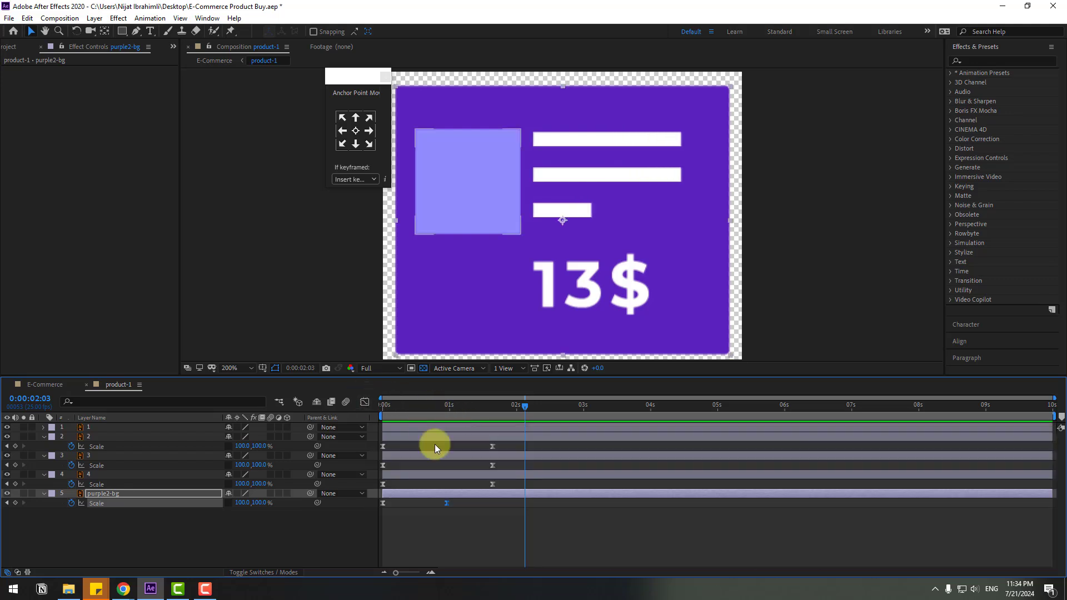
Stagger the bar layers 2, 3 and 4 to start at about 0.3, 0.5 and 0.8 seconds, and preview the result.
{"action": "left_click", "coordinate": [416, 475]}
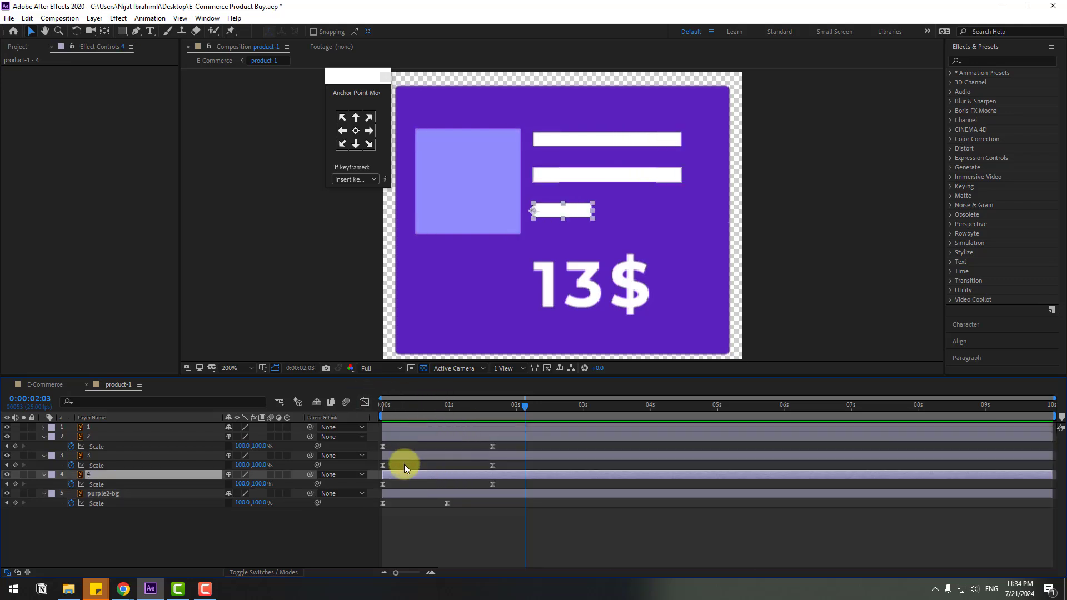
{"action": "mouse_move", "coordinate": [402, 455]}
{"action": "left_mouse_down"}
{"action": "mouse_move", "coordinate": [436, 476]}
{"action": "mouse_move", "coordinate": [439, 439]}
{"action": "mouse_move", "coordinate": [421, 456]}
{"action": "left_mouse_up"}
{"action": "key", "text": "space"}
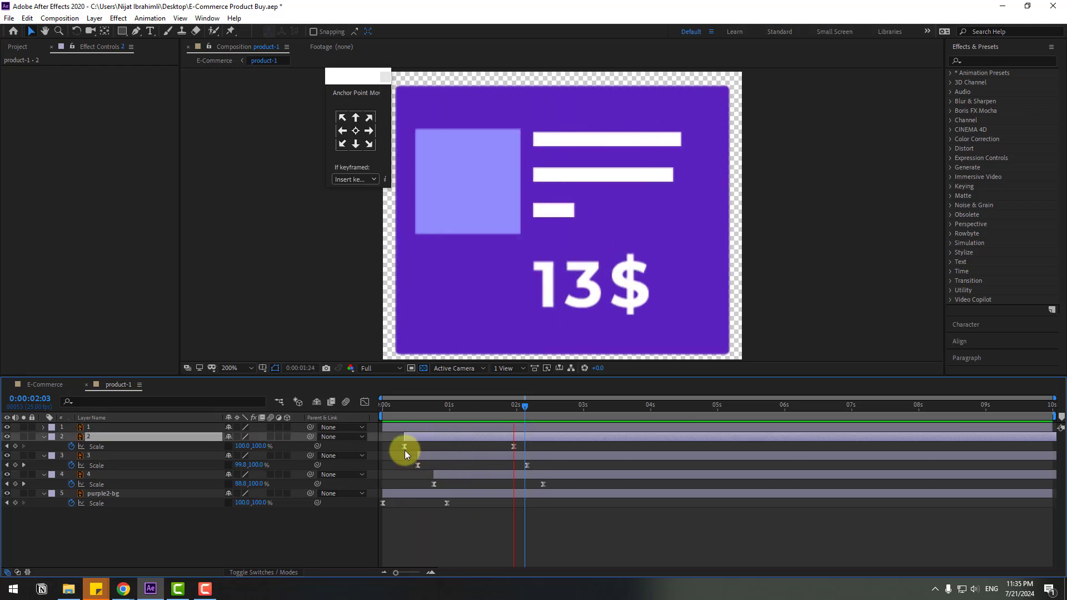
Add a Scale keyframe to layer 1, the light purple square, at 0:00:00:00 with its vertical scale unlinked and set to 0%.
{"action": "left_click", "coordinate": [108, 427]}
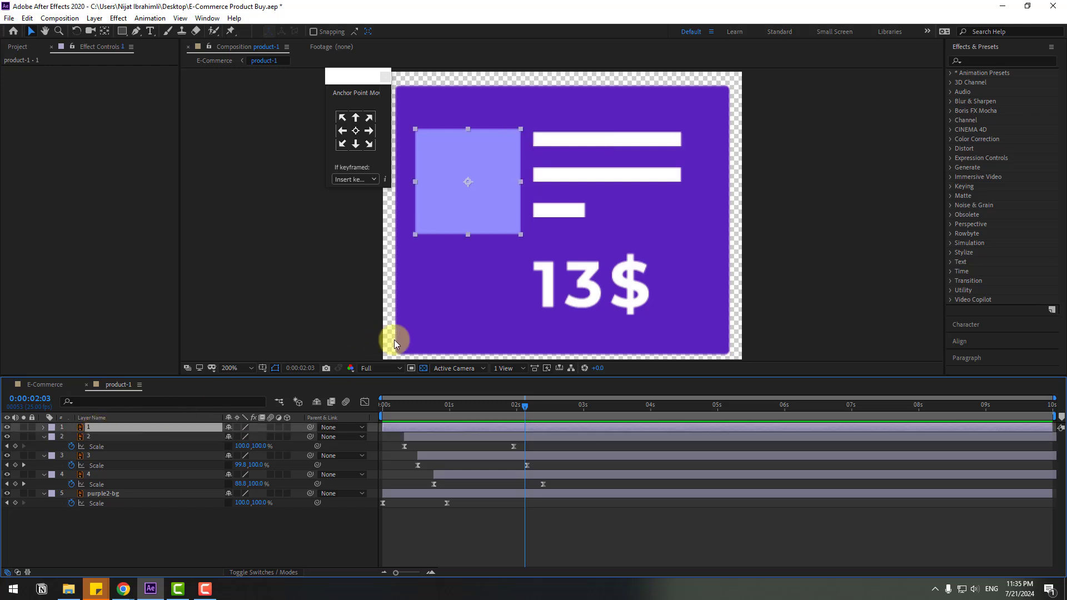
{"action": "left_click_drag", "start_coordinate": [419, 408], "coordinate": [327, 418]}
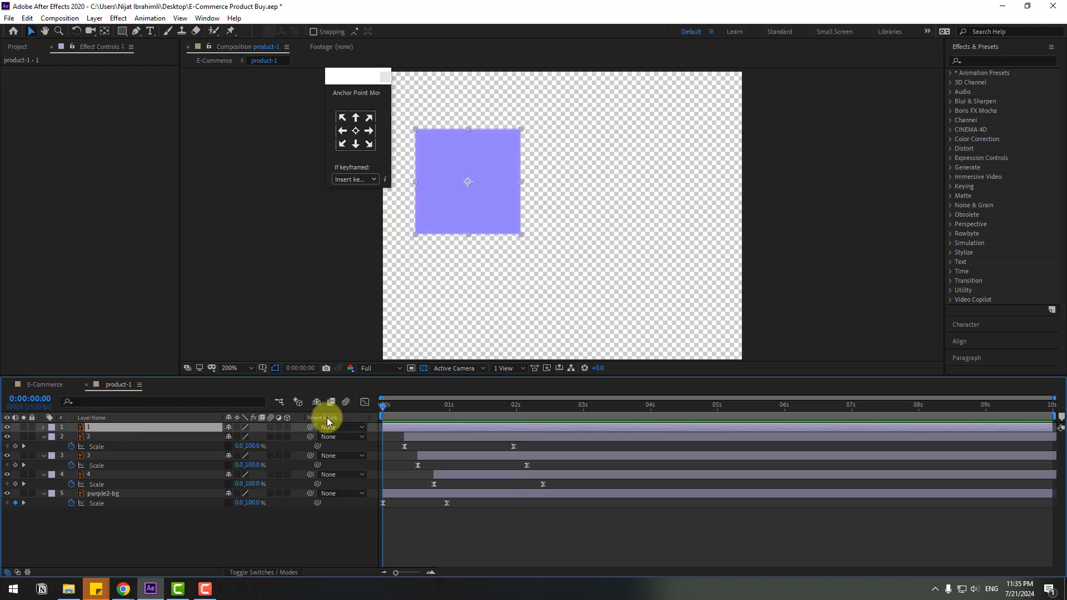
{"action": "key", "text": "s"}
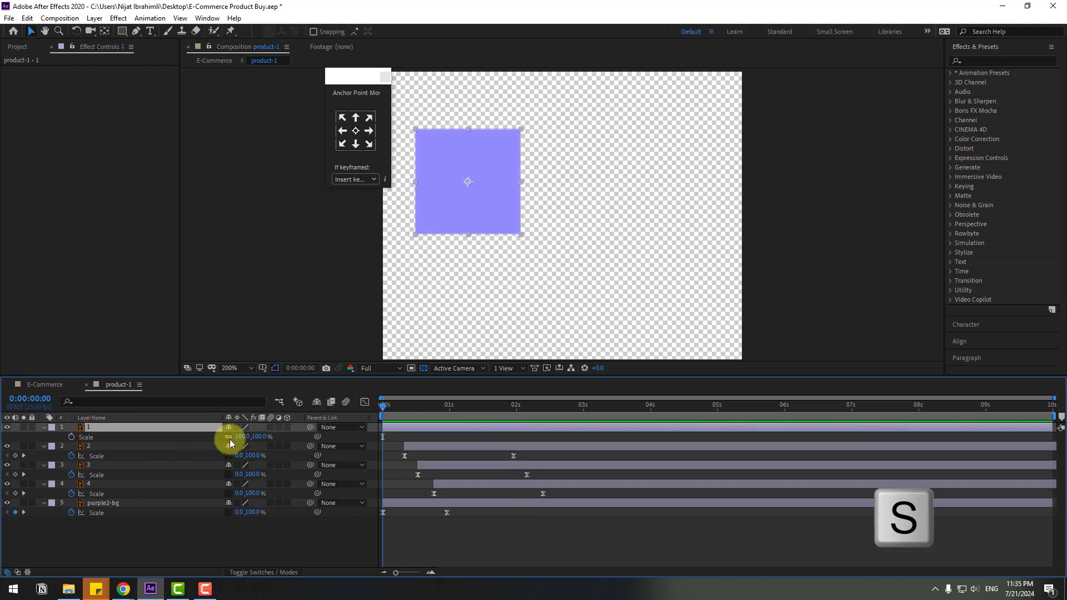
{"action": "left_click", "coordinate": [72, 437]}
{"action": "left_click_drag", "start_coordinate": [243, 438], "coordinate": [236, 439]}
{"action": "key", "text": "ctrl+z"}
{"action": "left_click", "coordinate": [258, 437]}
{"action": "type", "text": "0"}
{"action": "key", "text": "Return"}
Set layer 1's vertical scale to 100% at 0:00:00:24.
{"action": "left_click_drag", "start_coordinate": [389, 409], "coordinate": [448, 408]}
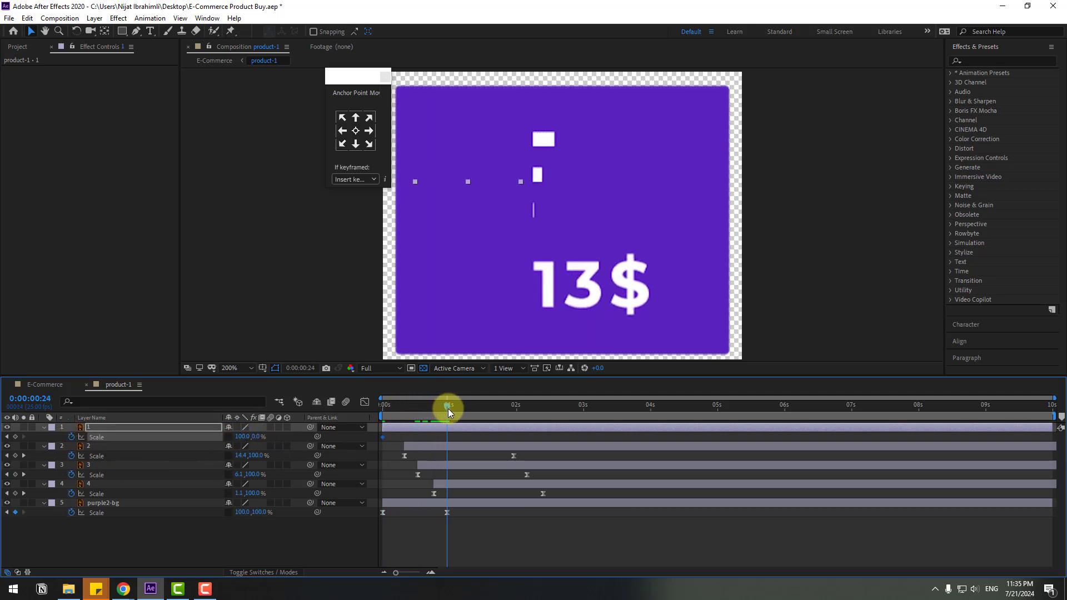
{"action": "type", "text": "100"}
{"action": "key", "text": "Return"}
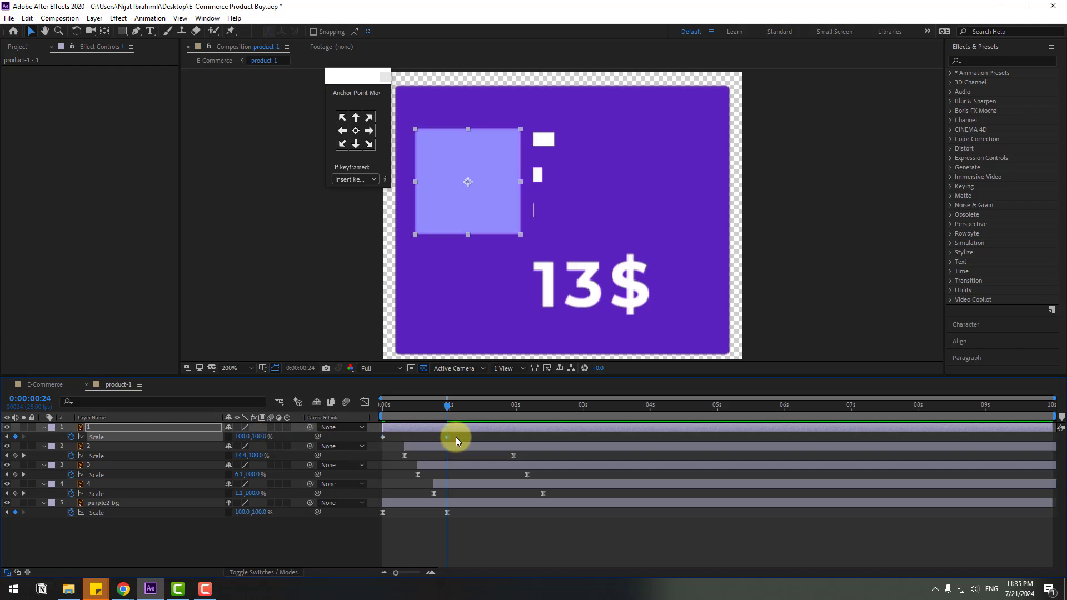
Apply Easy Ease to layer 1's Scale keyframes, reshape their speed curve to peak late, and preview the result.
{"action": "right_click", "coordinate": [383, 437]}
{"action": "mouse_move", "coordinate": [478, 428]}
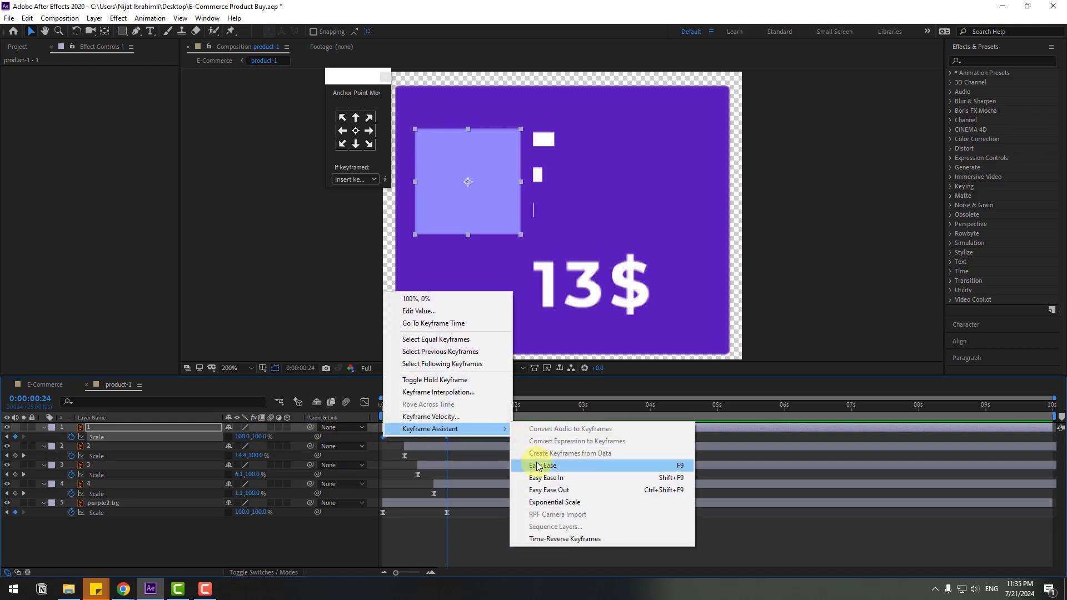
{"action": "left_click", "coordinate": [543, 466]}
{"action": "left_click", "coordinate": [365, 402]}
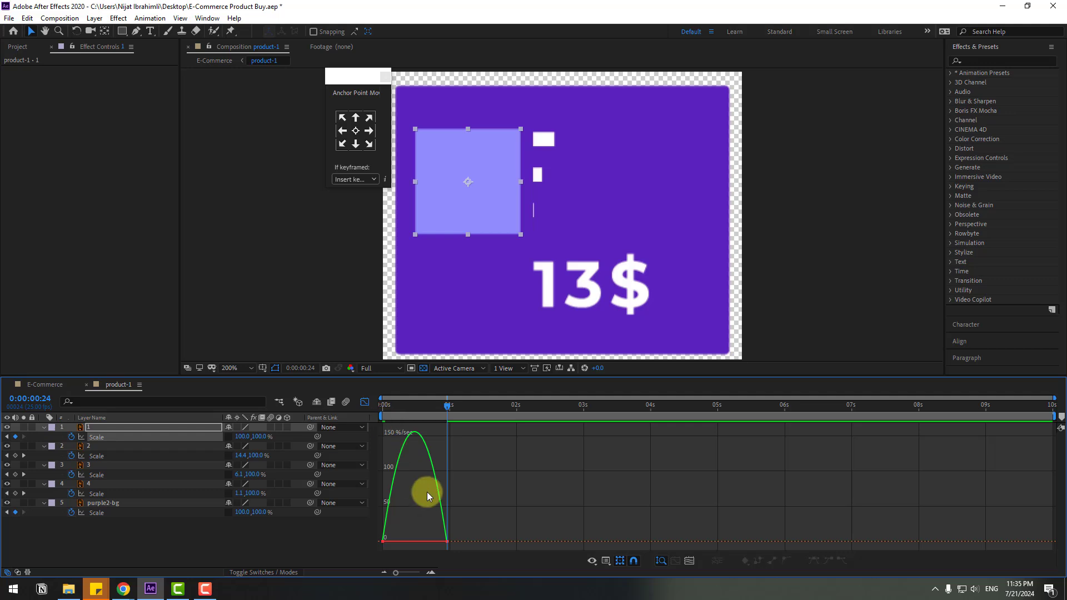
{"action": "left_click", "coordinate": [398, 541]}
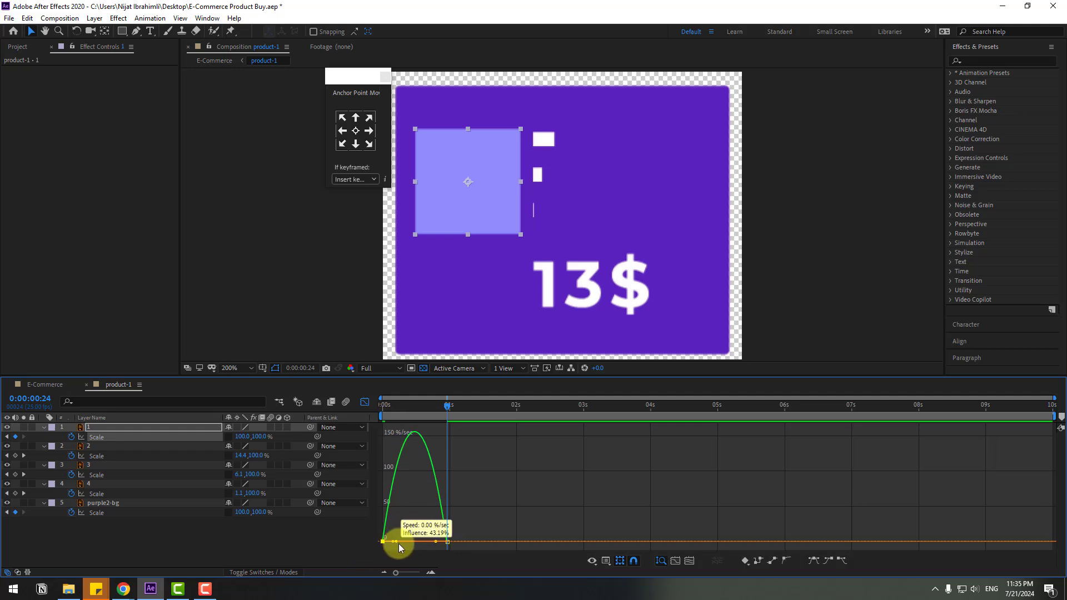
{"action": "left_click_drag", "start_coordinate": [398, 543], "coordinate": [423, 536]}
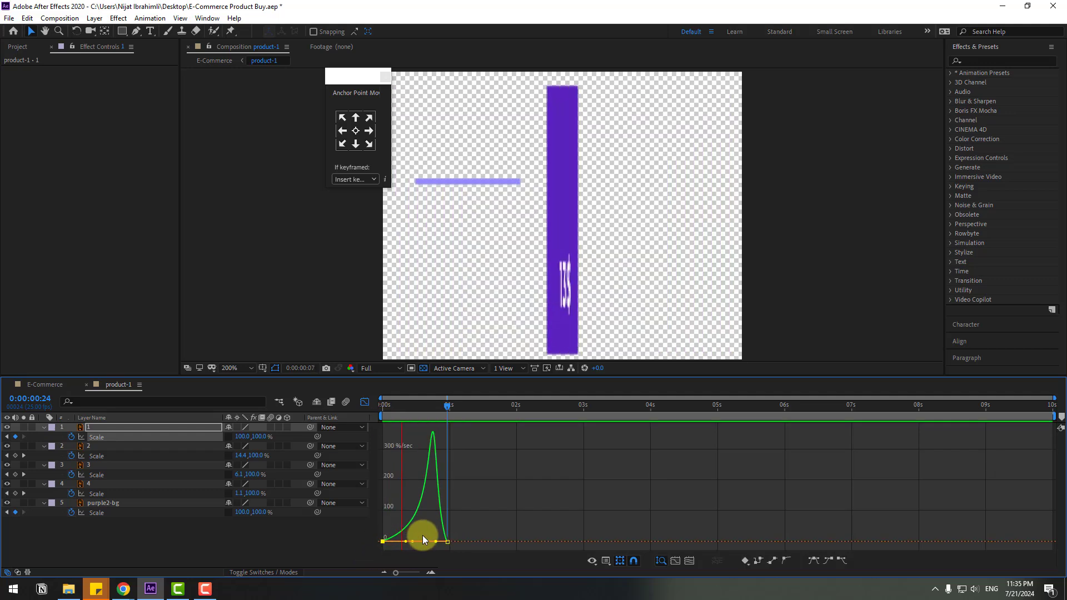
{"action": "key", "text": "space"}
{"action": "key", "text": "space"}
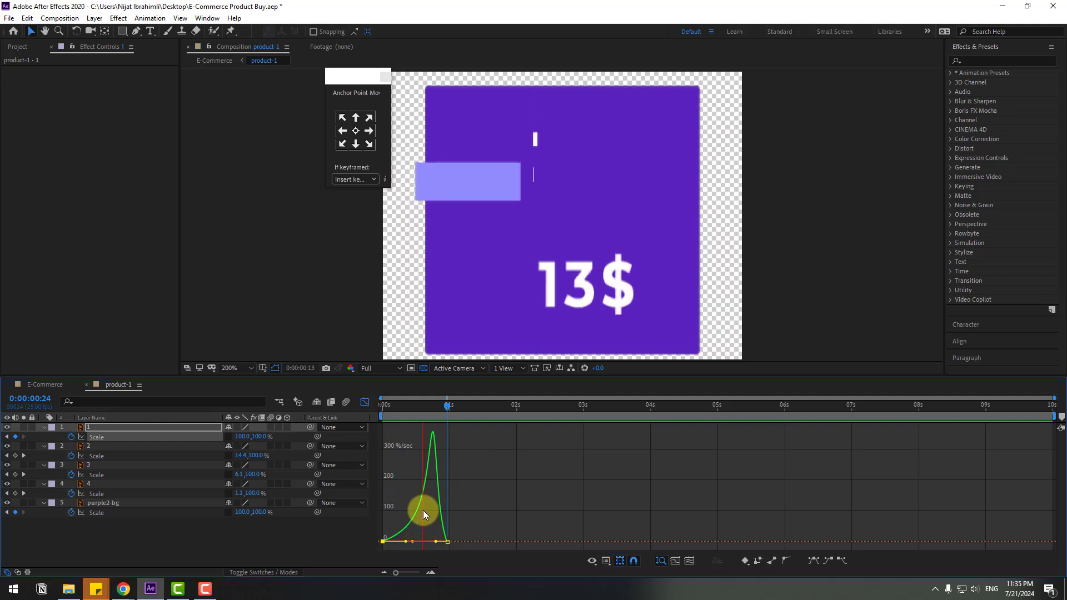
{"action": "key", "text": "space"}
Shift layer 1 to start at about 0.6 seconds and preview the card animation.
{"action": "left_click", "coordinate": [368, 405]}
{"action": "key", "text": "space"}
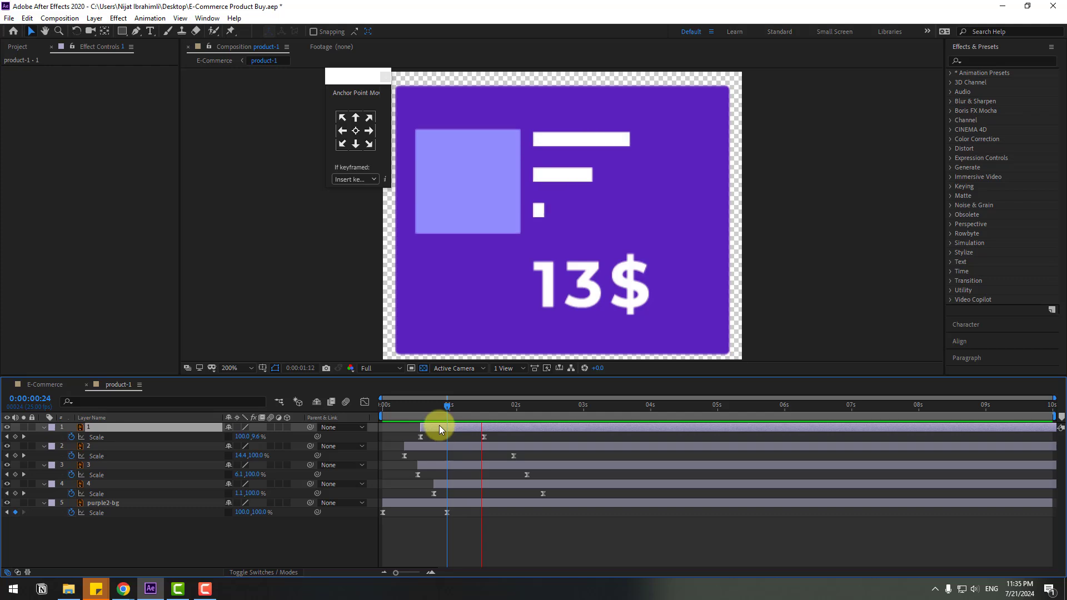
{"action": "key", "text": "space"}
Return to the E-Commerce composition and, at 0:00:01:17, align the product-1 13$ card beside the T-shirt card.
{"action": "left_click", "coordinate": [86, 385]}
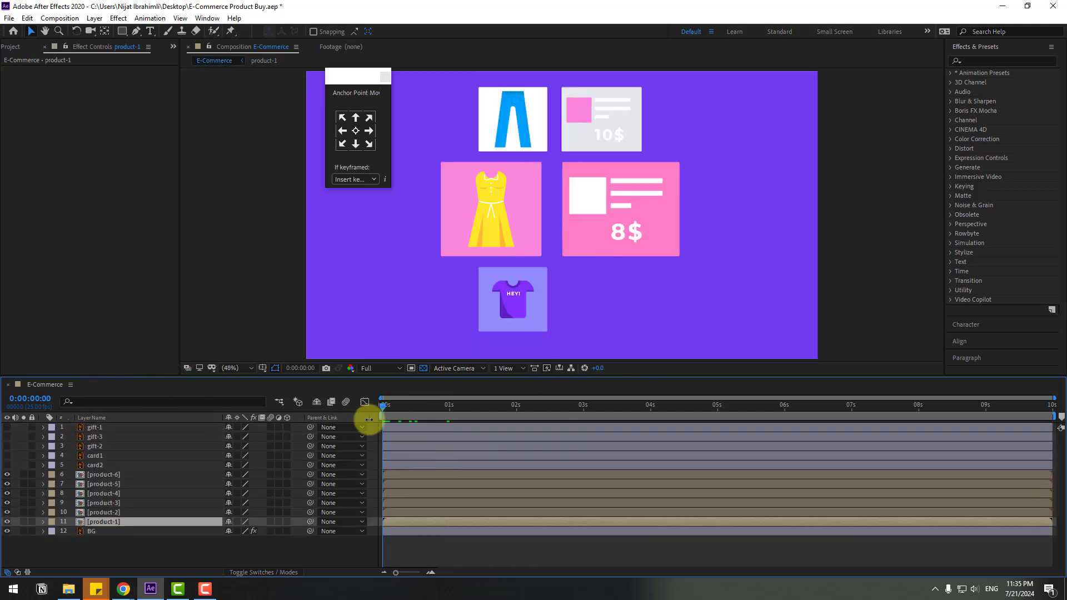
{"action": "left_click", "coordinate": [598, 325]}
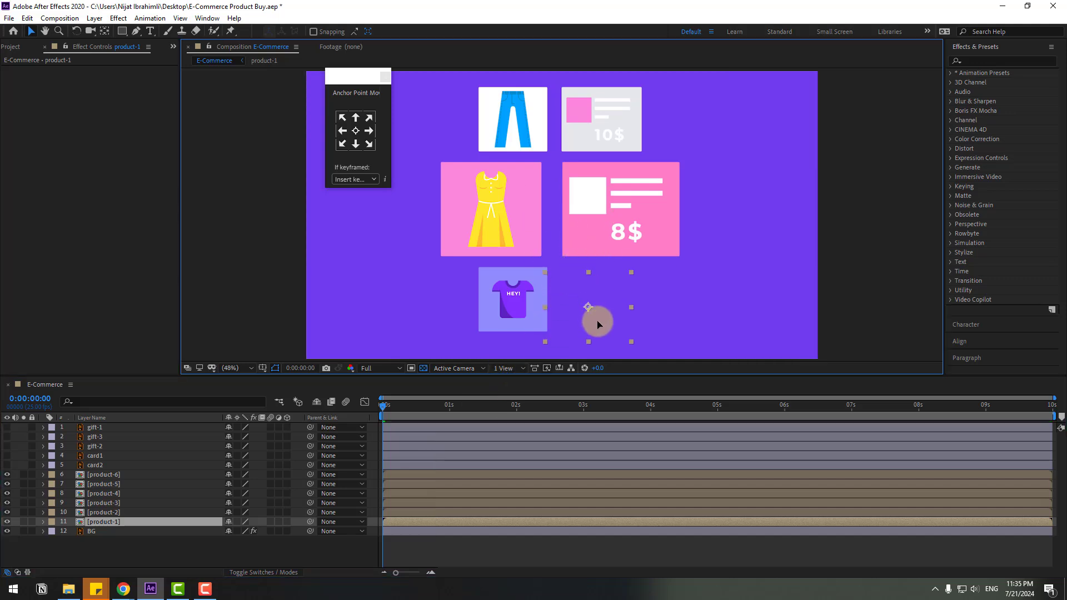
{"action": "left_click_drag", "start_coordinate": [388, 404], "coordinate": [495, 406]}
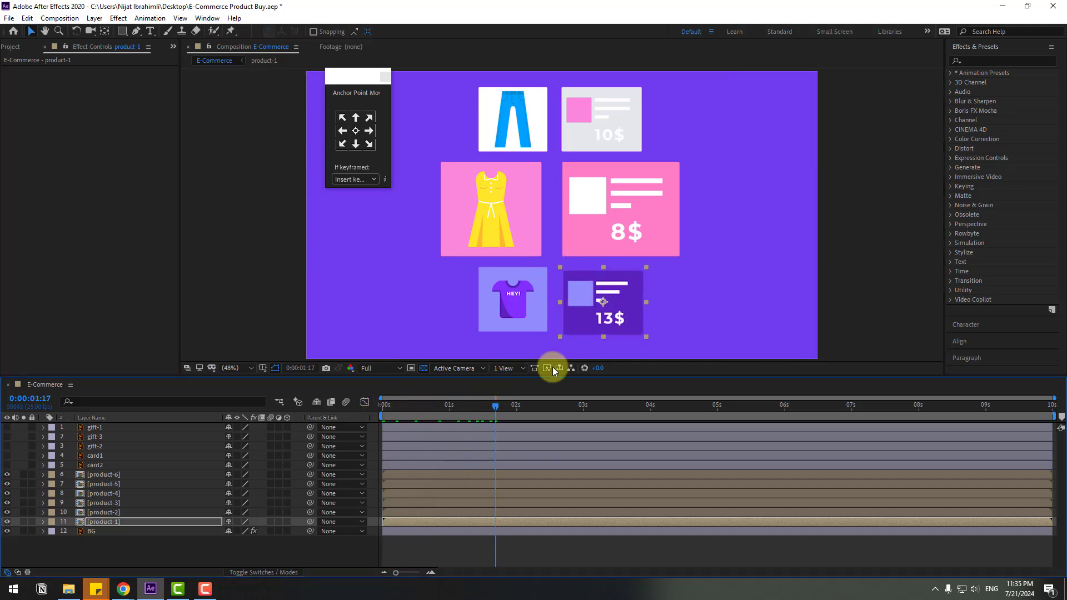
{"action": "left_click_drag", "start_coordinate": [579, 310], "coordinate": [578, 306]}
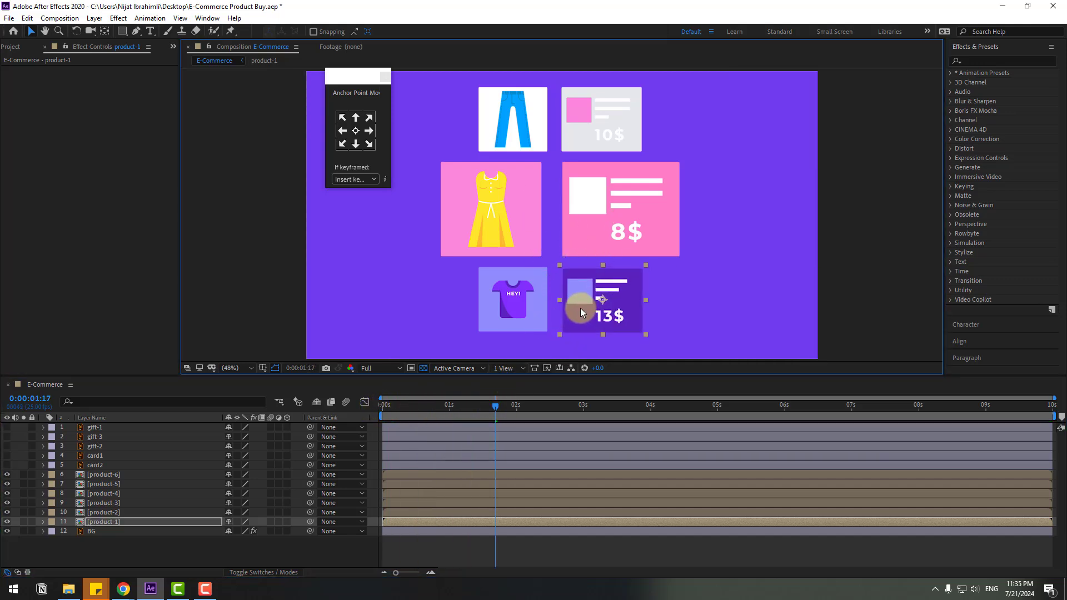
Open the product-2 composition and crop it to a region of interest drawn closely around the T-shirt card.
{"action": "double_click", "coordinate": [105, 513]}
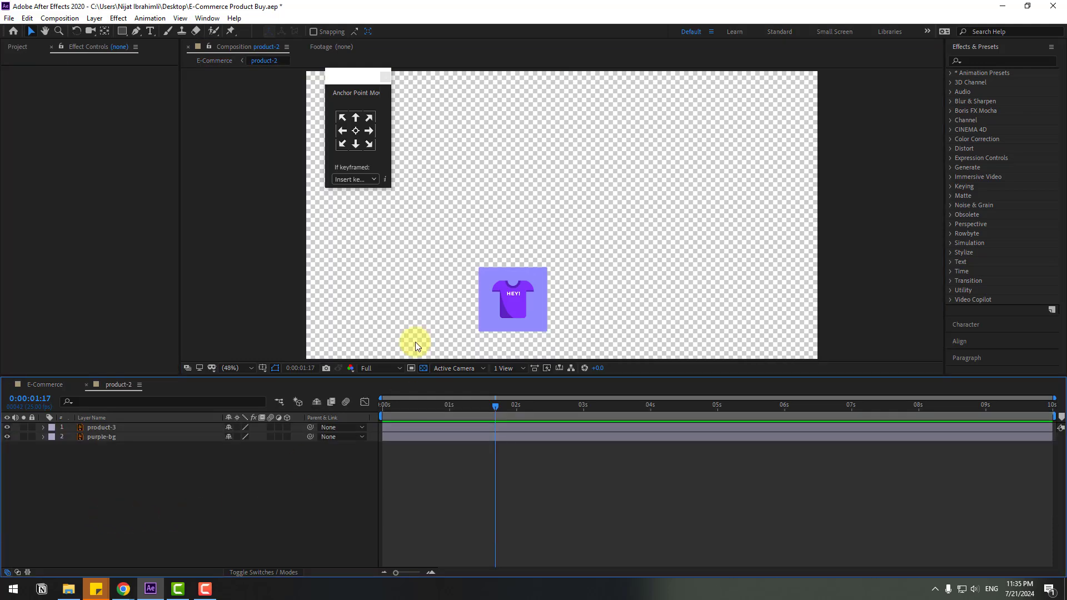
{"action": "left_click", "coordinate": [411, 368]}
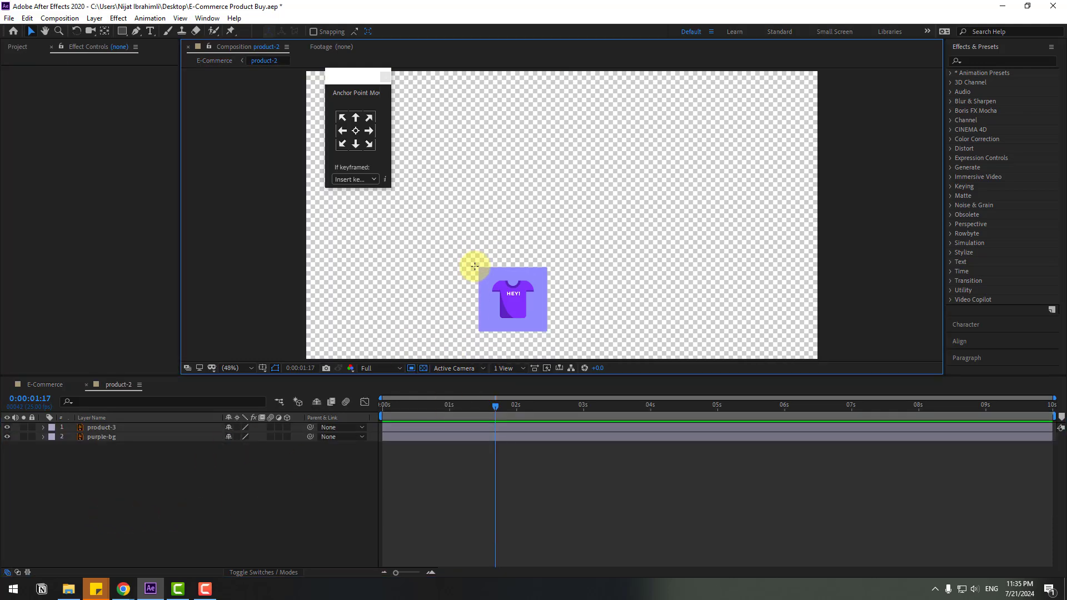
{"action": "left_click_drag", "start_coordinate": [475, 265], "coordinate": [552, 334]}
{"action": "left_click", "coordinate": [73, 19]}
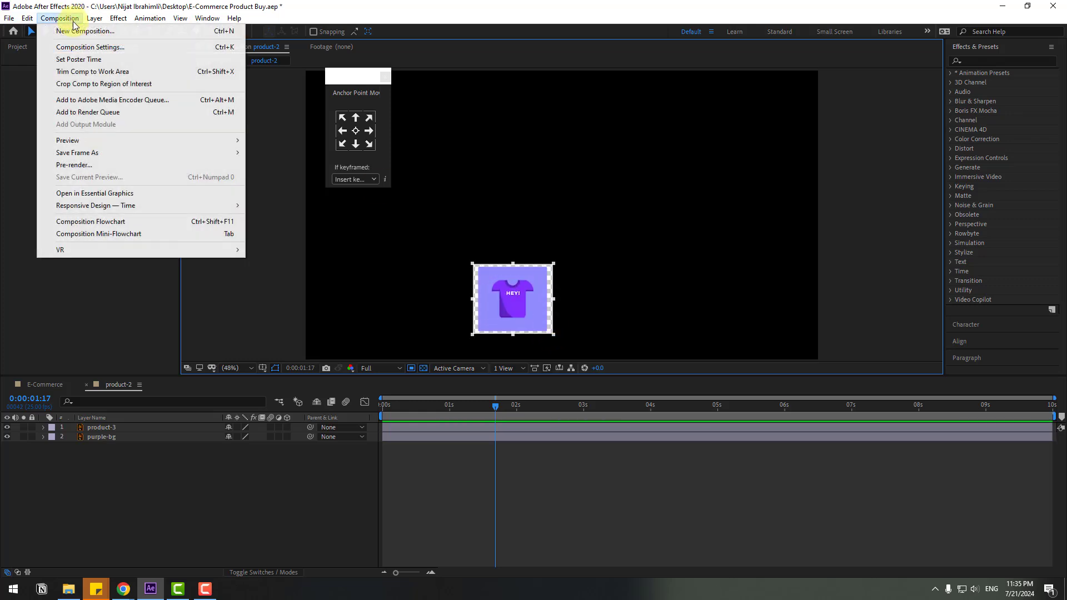
{"action": "left_click", "coordinate": [89, 84]}
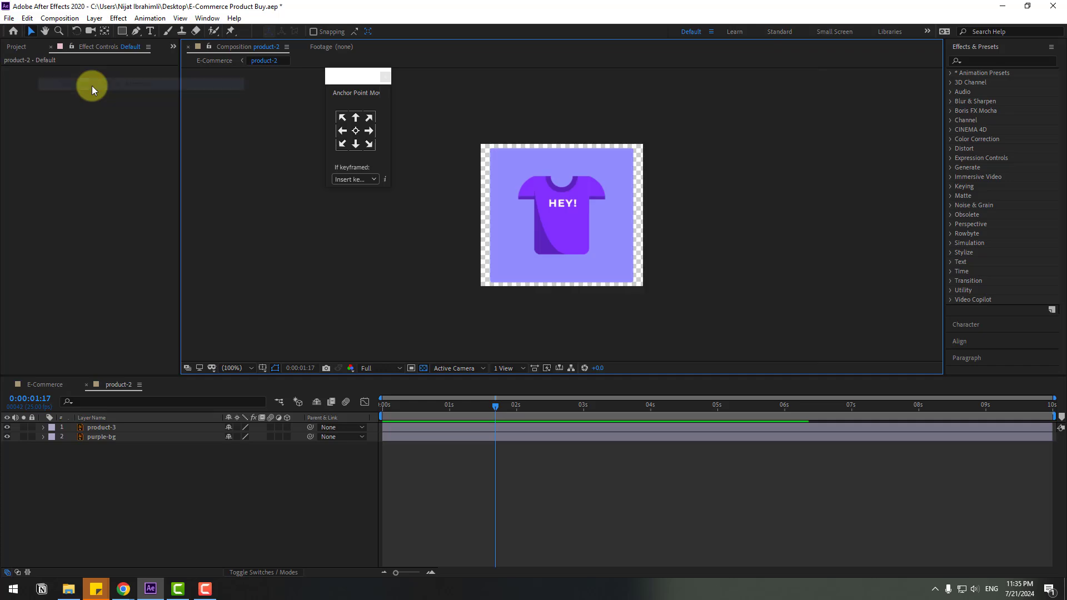
Select the product-3 T-shirt layer and open Animation Composer 3, placing its window clear of the artwork.
{"action": "left_click", "coordinate": [103, 427]}
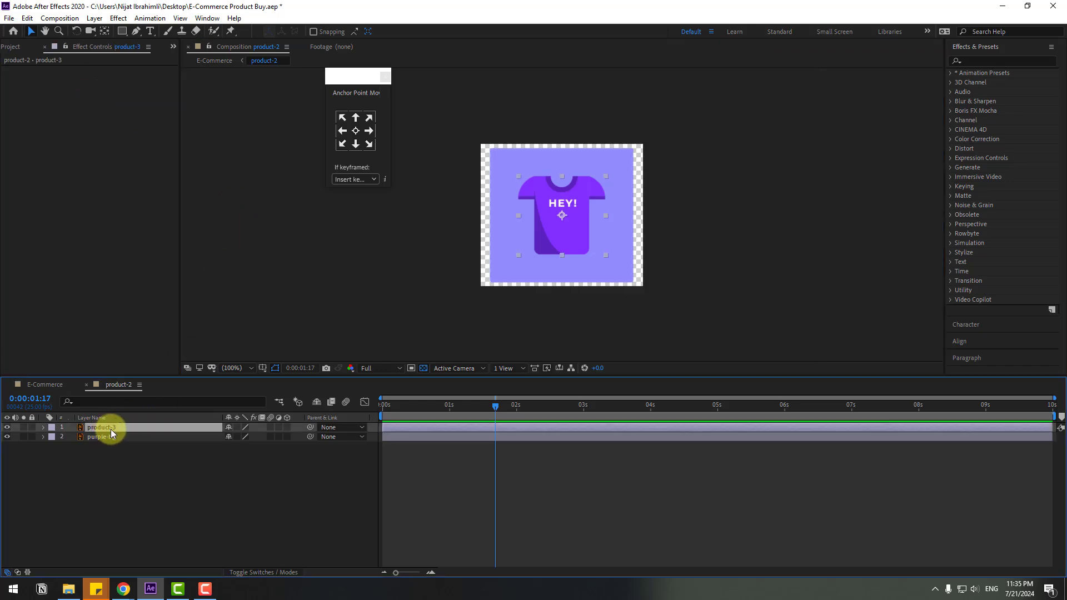
{"action": "left_click", "coordinate": [207, 18]}
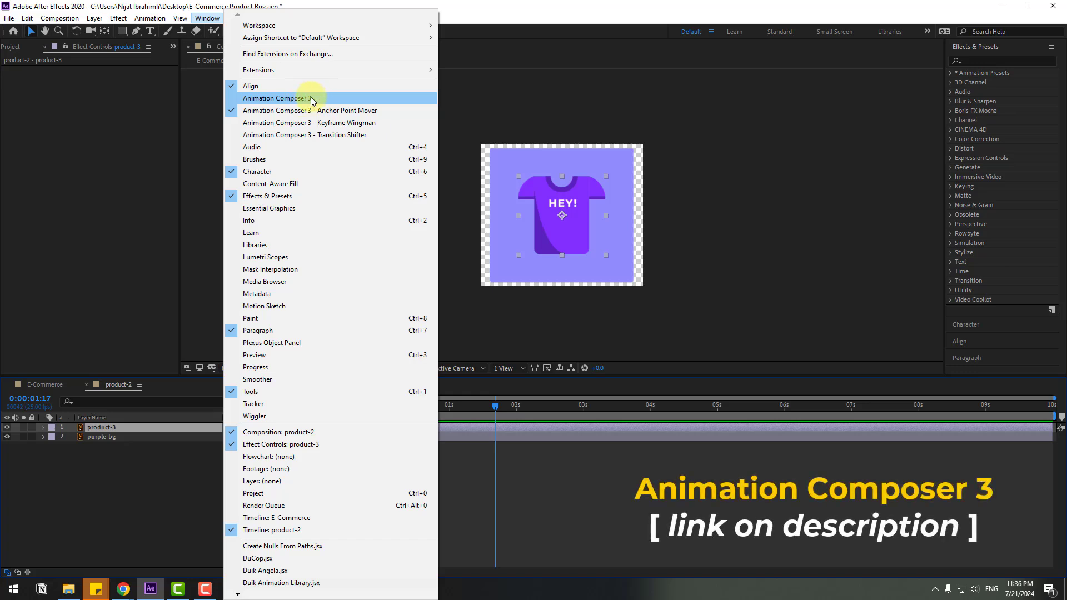
{"action": "left_click", "coordinate": [310, 100]}
{"action": "left_click_drag", "start_coordinate": [572, 121], "coordinate": [549, 324]}
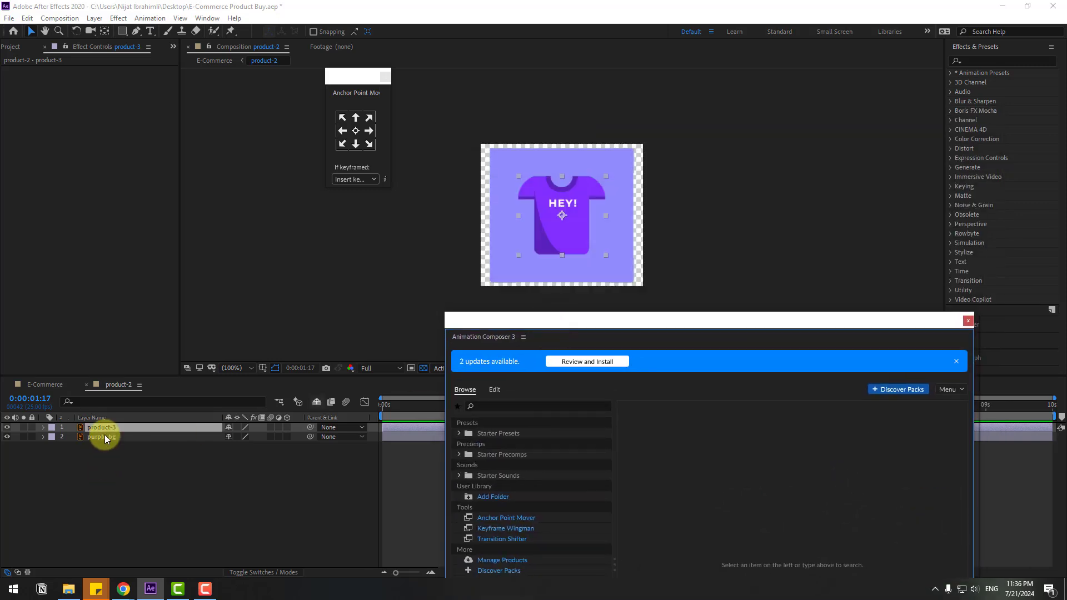
Apply the Cosine Rotate preset from the starter 2D layer effects to the product-3 layer.
{"action": "left_click", "coordinate": [459, 435]}
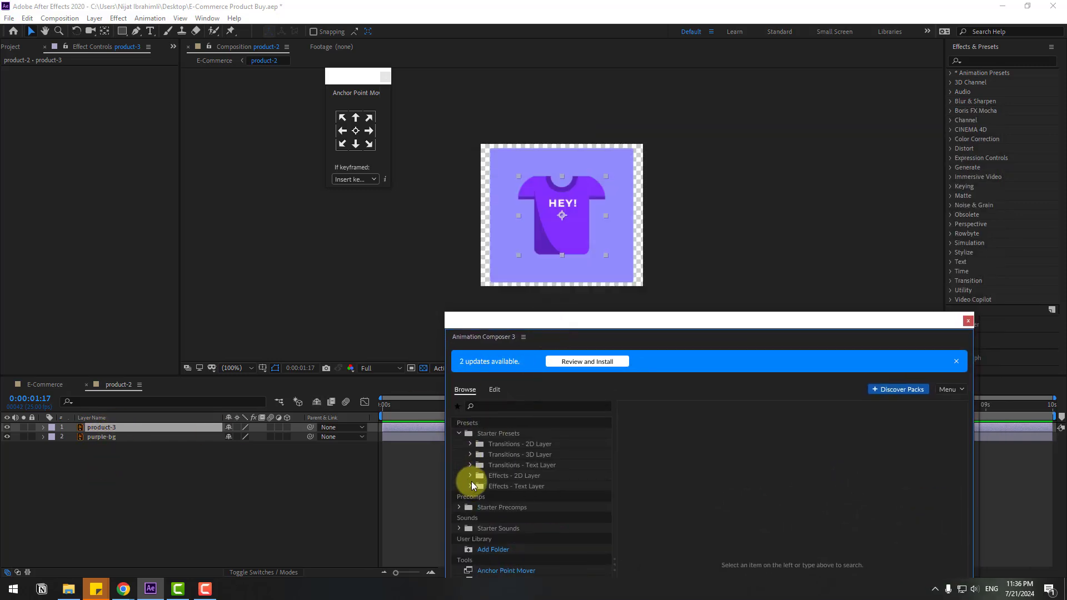
{"action": "left_click", "coordinate": [471, 476]}
{"action": "left_click", "coordinate": [481, 488]}
{"action": "scroll", "coordinate": [500, 523], "scroll_direction": "down", "scroll_amount": 1}
{"action": "left_click", "coordinate": [530, 532]}
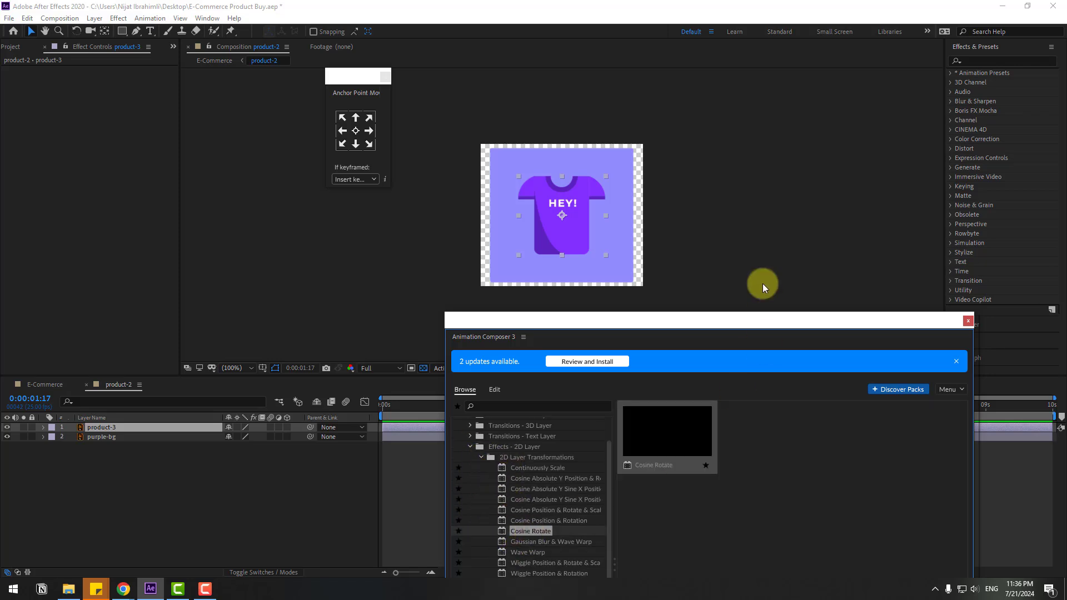
{"action": "left_click_drag", "start_coordinate": [735, 326], "coordinate": [864, 259]}
{"action": "left_click", "coordinate": [984, 543]}
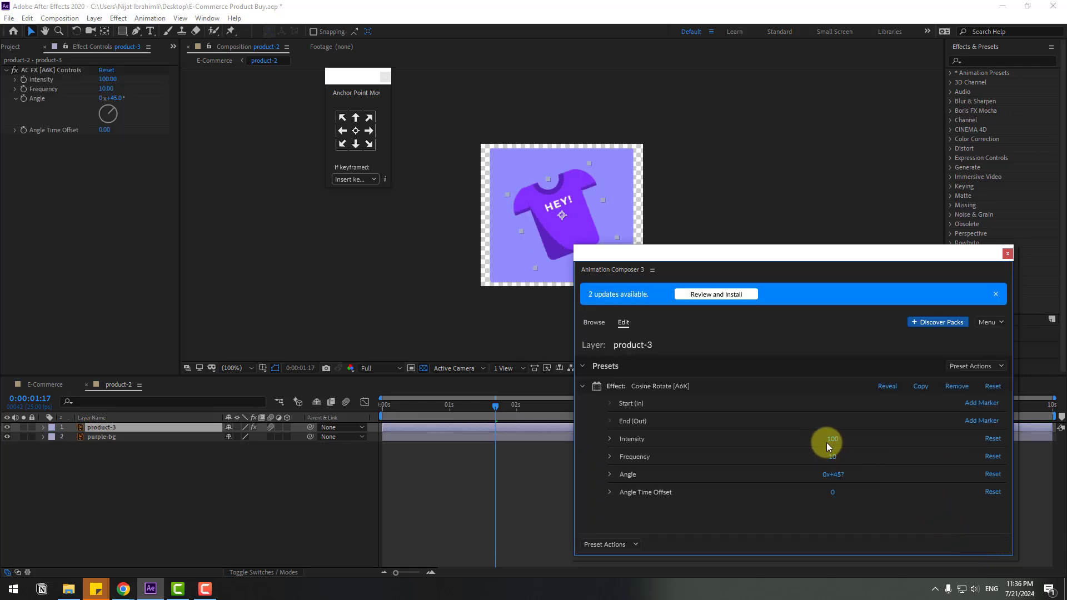
Set the Cosine Rotate effect's Intensity to 10 and preview the T-shirt's swing.
{"action": "left_click", "coordinate": [835, 440]}
{"action": "type", "text": "10"}
{"action": "key", "text": "Return"}
{"action": "left_click", "coordinate": [514, 498]}
{"action": "key", "text": "space"}
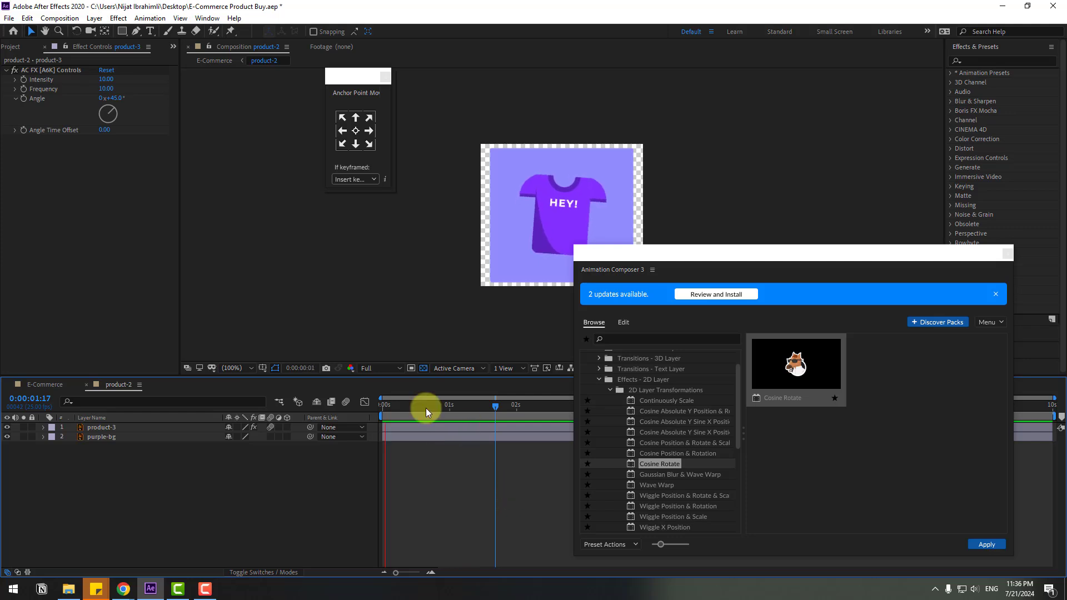
Keyframe the purple-bg layer's Scale at about 1.2 seconds and set its unlinked vertical scale to 0% at 0:00:00:00.
{"action": "left_click_drag", "start_coordinate": [436, 406], "coordinate": [133, 433]}
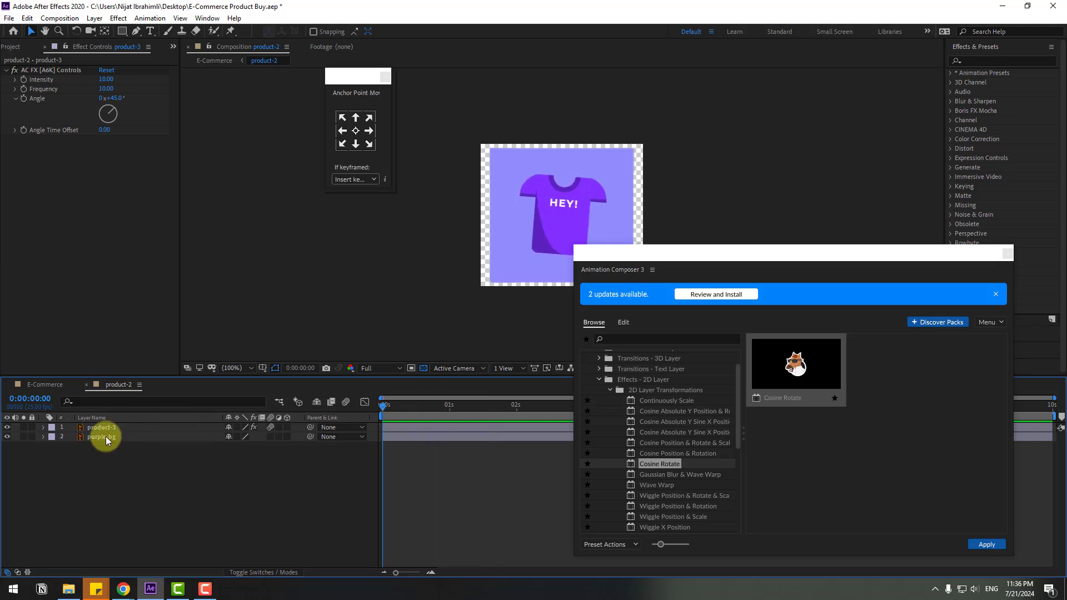
{"action": "left_click", "coordinate": [106, 437]}
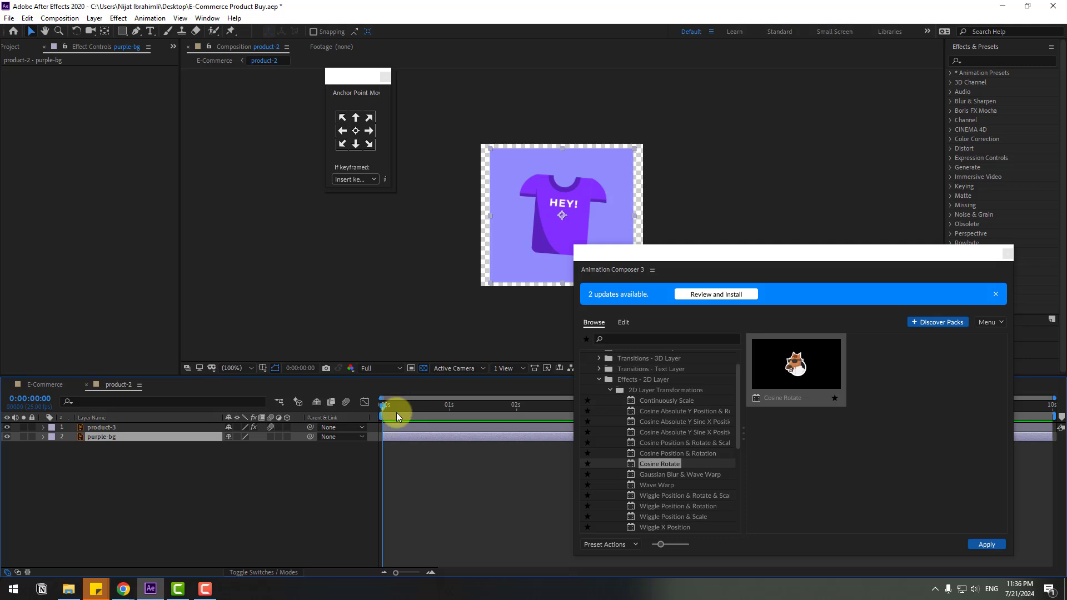
{"action": "key", "text": "s"}
{"action": "left_click_drag", "start_coordinate": [447, 413], "coordinate": [246, 449]}
{"action": "left_click", "coordinate": [71, 449]}
{"action": "left_click", "coordinate": [228, 446]}
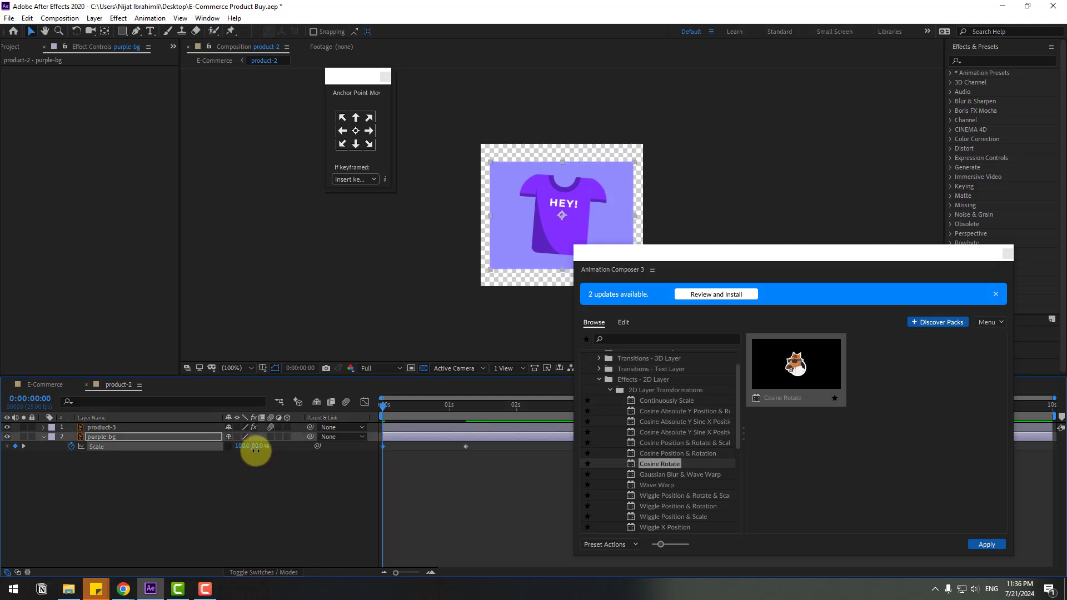
{"action": "type", "text": "0"}
{"action": "key", "text": "Return"}
Apply Easy Ease to the purple-bg Scale keyframes, reshape their speed curve to peak late, and preview it.
{"action": "right_click", "coordinate": [383, 447]}
{"action": "mouse_move", "coordinate": [434, 439]}
{"action": "left_click", "coordinate": [567, 475]}
{"action": "left_click", "coordinate": [364, 401]}
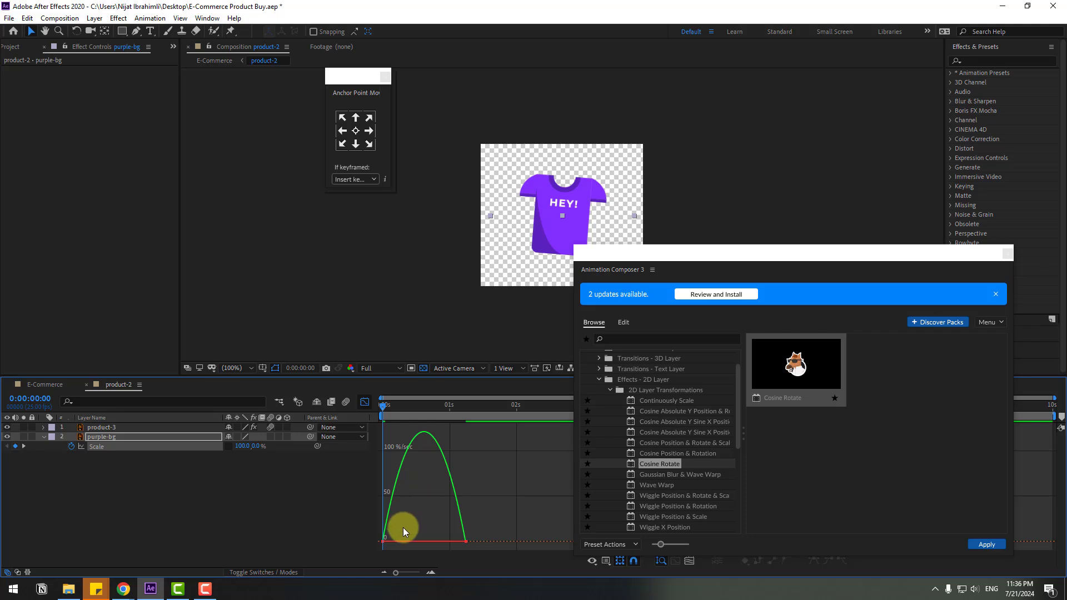
{"action": "left_click_drag", "start_coordinate": [380, 547], "coordinate": [418, 532]}
{"action": "key", "text": "space"}
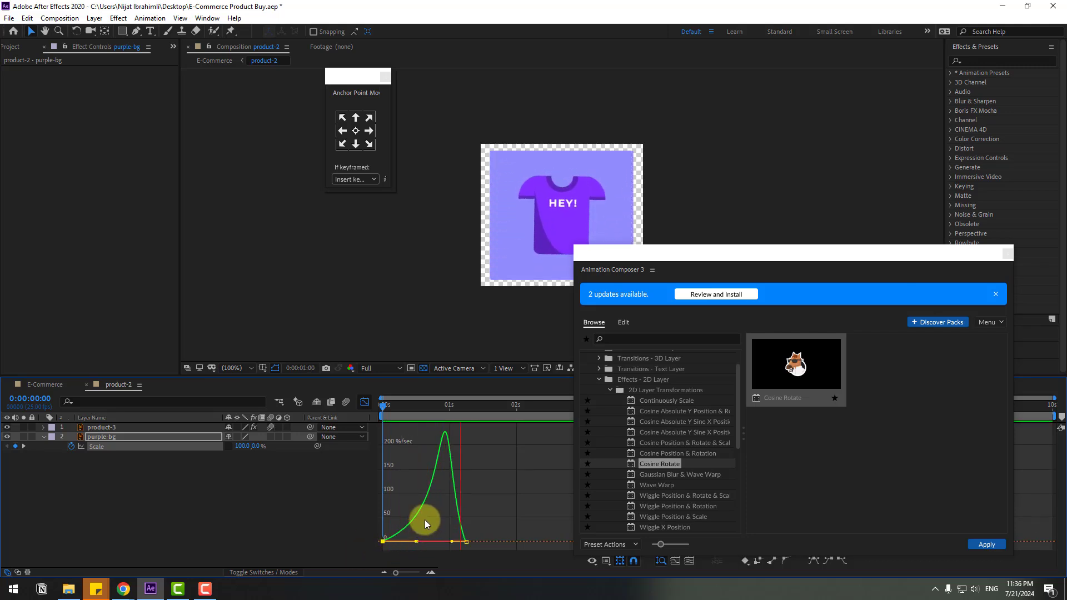
{"action": "left_click", "coordinate": [368, 399]}
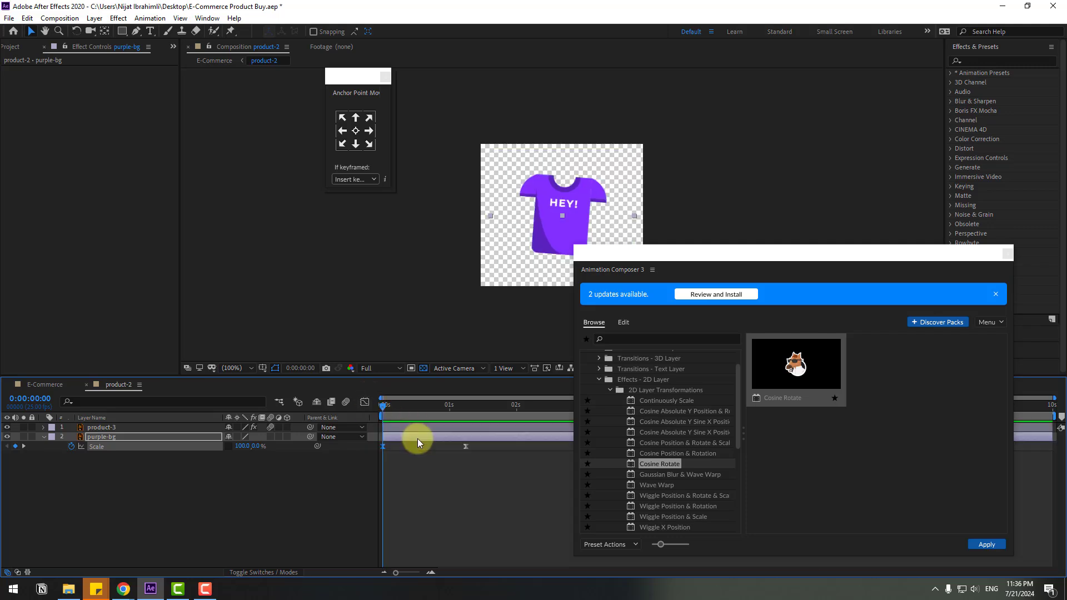
Delay the product-3 layer to about 0.8 seconds and apply Overshoot Scale From Anchor Point as its In transition.
{"action": "left_click", "coordinate": [115, 427]}
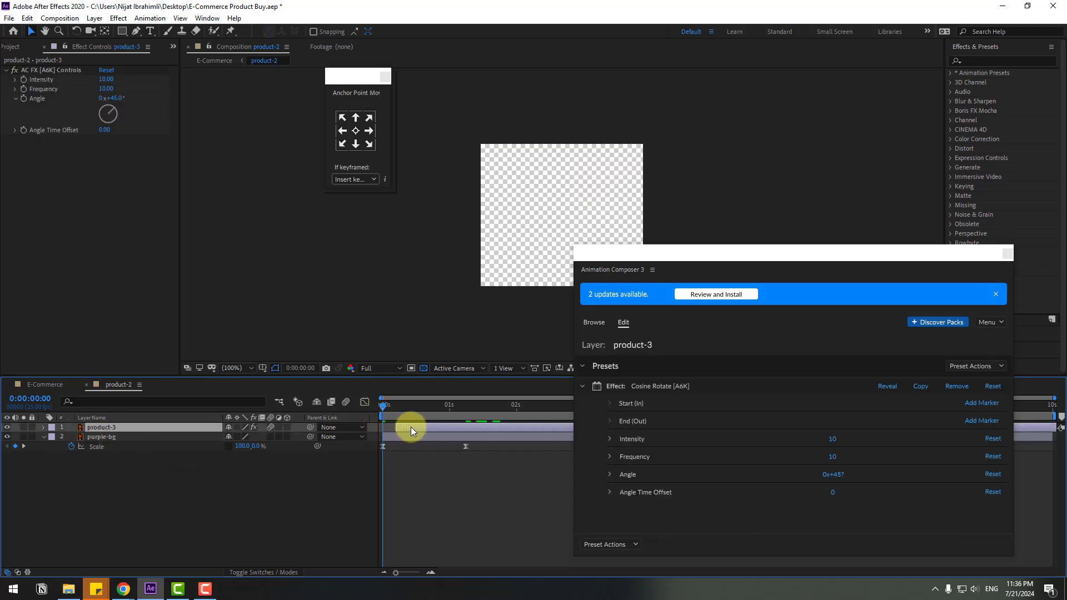
{"action": "left_click_drag", "start_coordinate": [430, 405], "coordinate": [453, 408]}
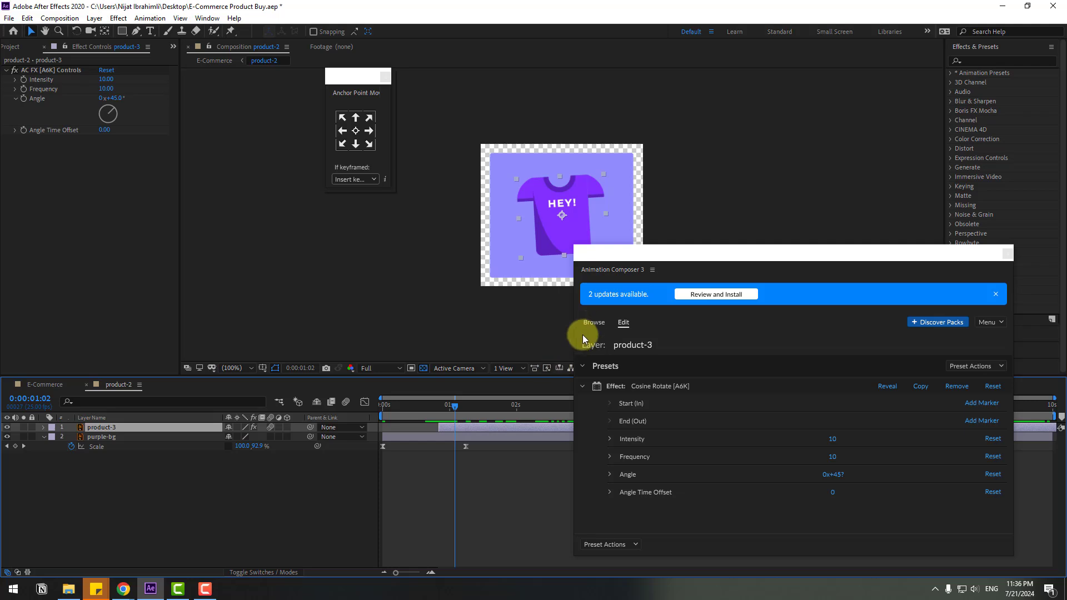
{"action": "left_click", "coordinate": [594, 323]}
{"action": "scroll", "coordinate": [638, 407], "scroll_direction": "up", "scroll_amount": 3}
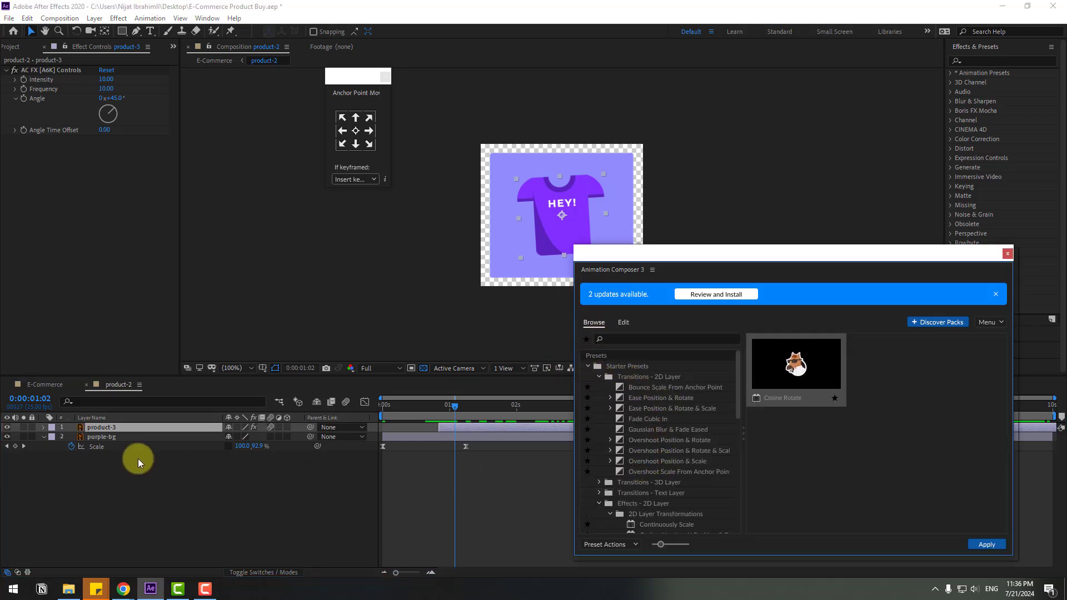
{"action": "left_click", "coordinate": [664, 472]}
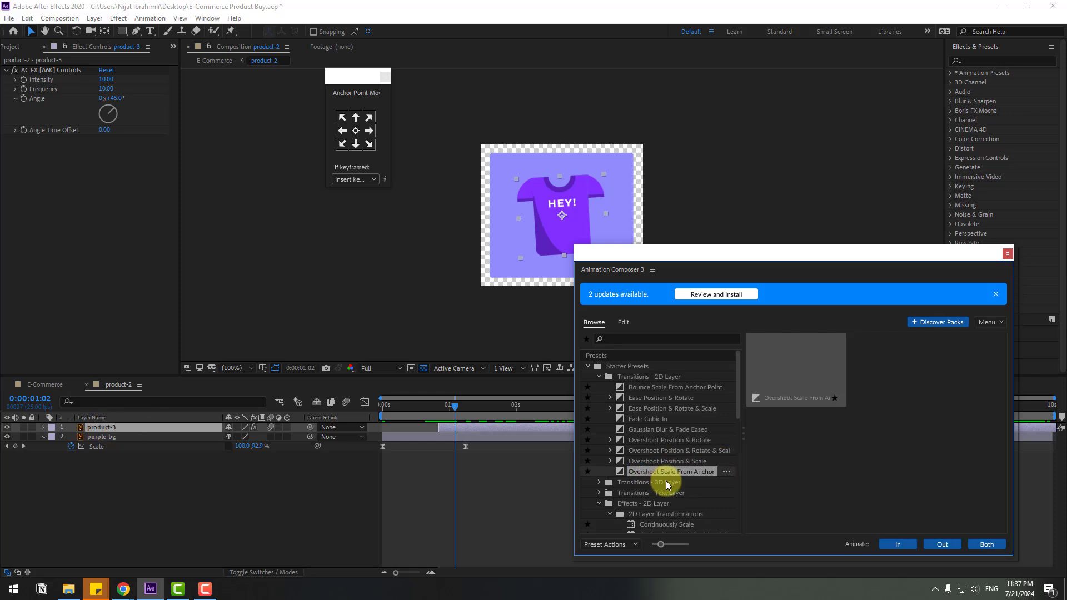
{"action": "left_click", "coordinate": [894, 545]}
Start the product-3 layer at about 0.6 seconds, extend its In transition marker to about 2.3 seconds, and preview.
{"action": "mouse_move", "coordinate": [448, 405]}
{"action": "left_mouse_down"}
{"action": "mouse_move", "coordinate": [410, 404]}
{"action": "mouse_move", "coordinate": [444, 412]}
{"action": "left_mouse_up"}
{"action": "mouse_move", "coordinate": [453, 426]}
{"action": "left_mouse_down"}
{"action": "mouse_move", "coordinate": [448, 443]}
{"action": "mouse_move", "coordinate": [542, 427]}
{"action": "left_mouse_up"}
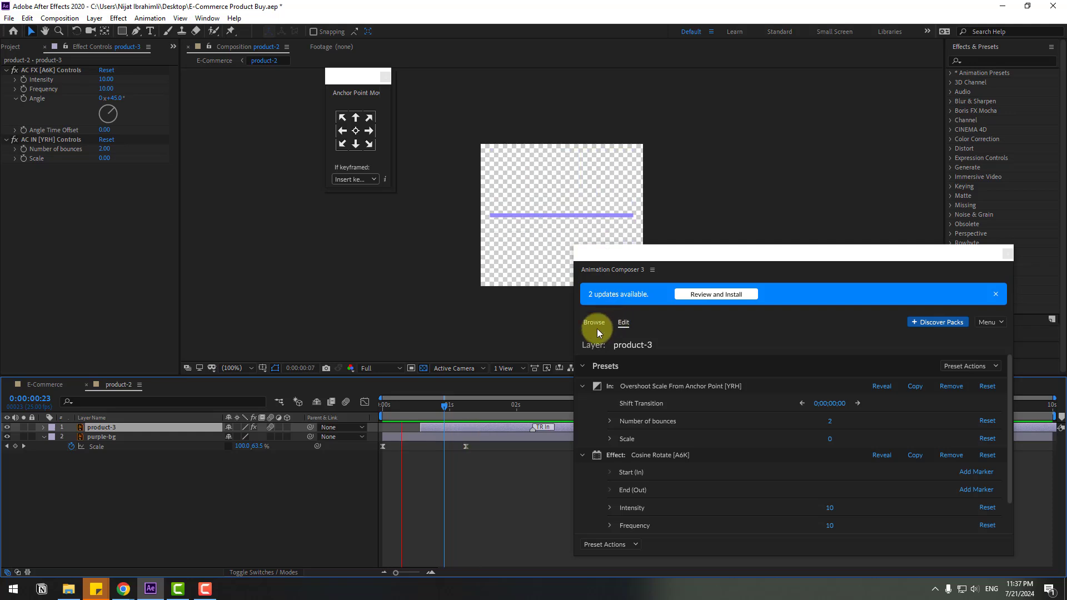
{"action": "key", "text": "space"}
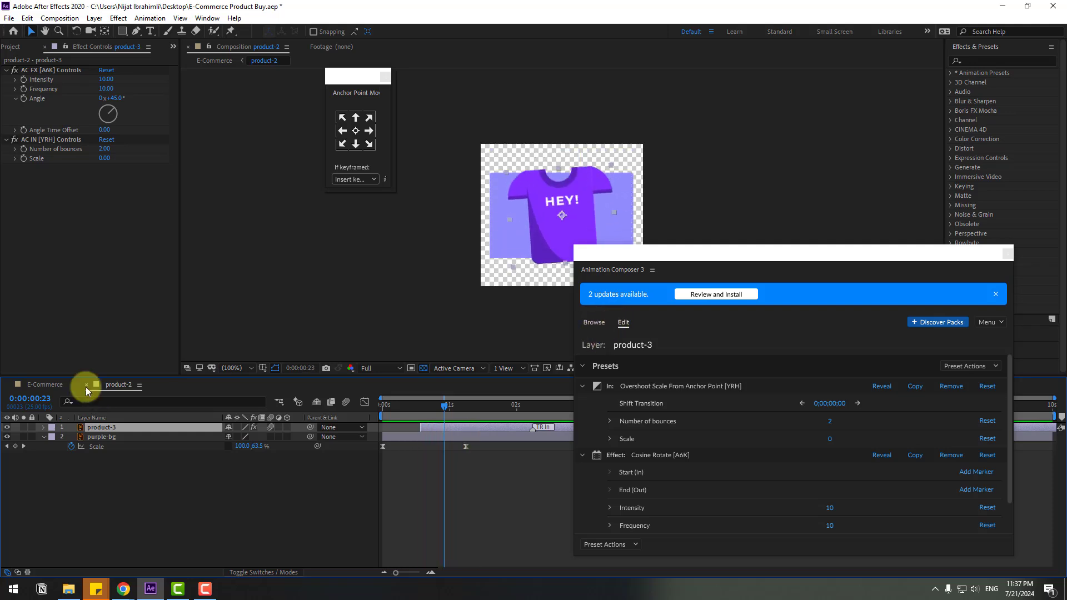
Return to the E-Commerce composition and, at 0:00:02:04, reposition the product-2 T-shirt card beside the 13$ card.
{"action": "left_click", "coordinate": [86, 384]}
{"action": "left_click_drag", "start_coordinate": [553, 217], "coordinate": [488, 330]}
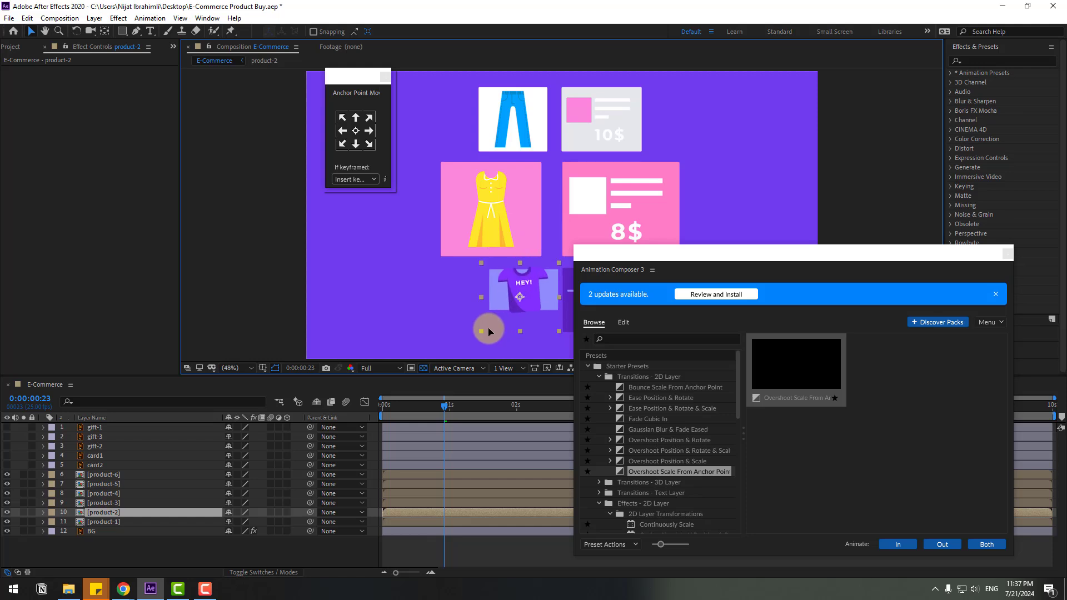
{"action": "left_click_drag", "start_coordinate": [445, 407], "coordinate": [527, 402]}
{"action": "left_click_drag", "start_coordinate": [512, 340], "coordinate": [520, 314]}
{"action": "left_click_drag", "start_coordinate": [645, 257], "coordinate": [658, 403]}
{"action": "left_click_drag", "start_coordinate": [499, 301], "coordinate": [498, 300]}
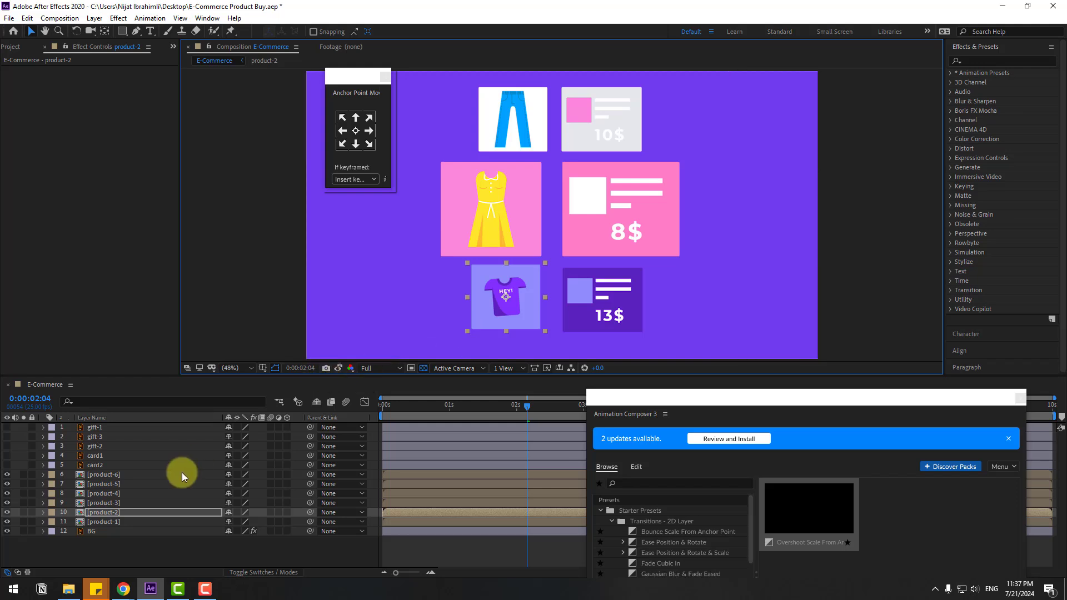
Copy layers 1 to 4 with their Scale keyframes from the product-1 composition and return to product-3.
{"action": "double_click", "coordinate": [99, 504]}
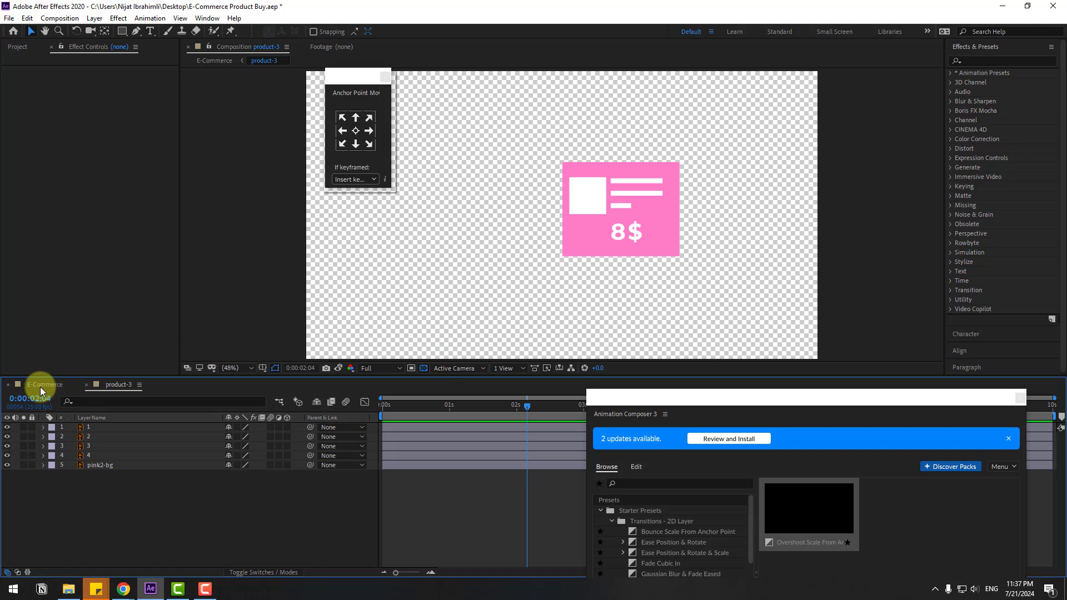
{"action": "left_click", "coordinate": [40, 386]}
{"action": "double_click", "coordinate": [102, 523]}
{"action": "key", "text": "u"}
{"action": "left_click", "coordinate": [499, 167]}
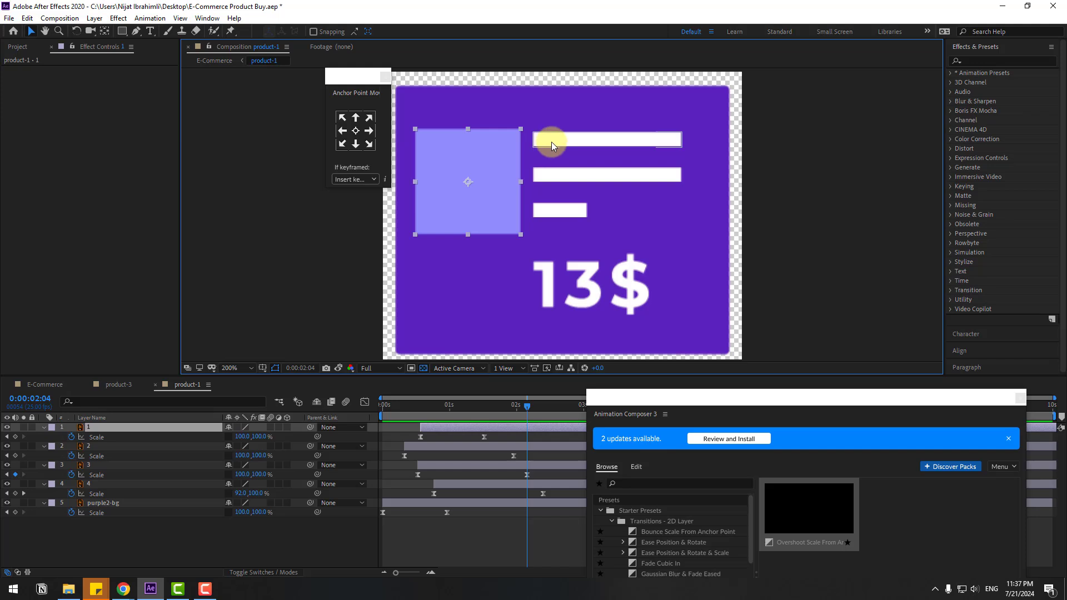
{"action": "left_click", "coordinate": [552, 142], "text": "shift"}
{"action": "left_click", "coordinate": [552, 175], "text": "shift"}
{"action": "left_click", "coordinate": [552, 218], "text": "shift"}
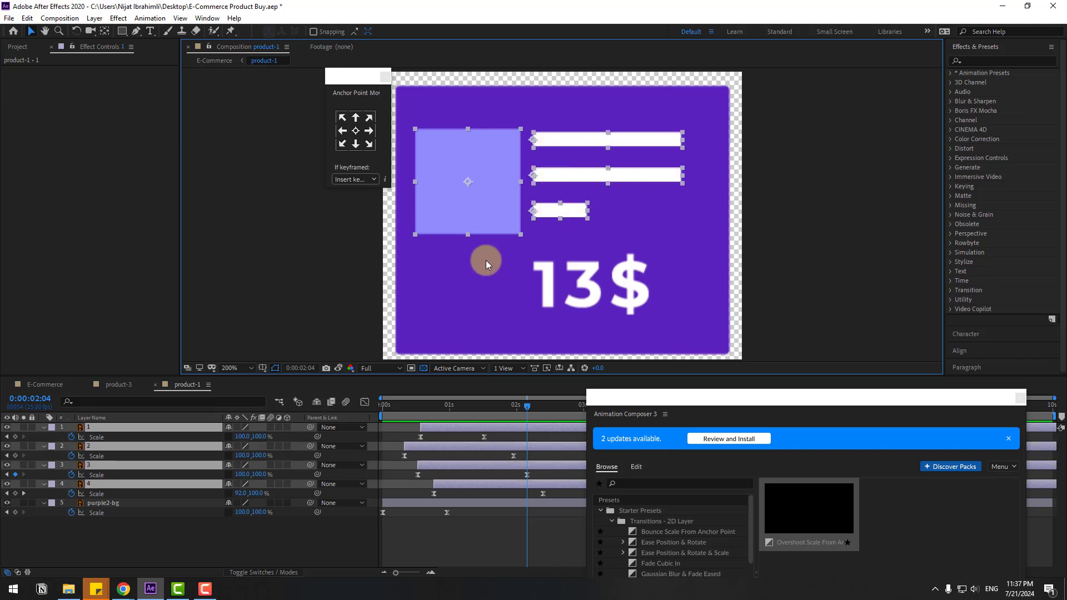
{"action": "left_click", "coordinate": [117, 385]}
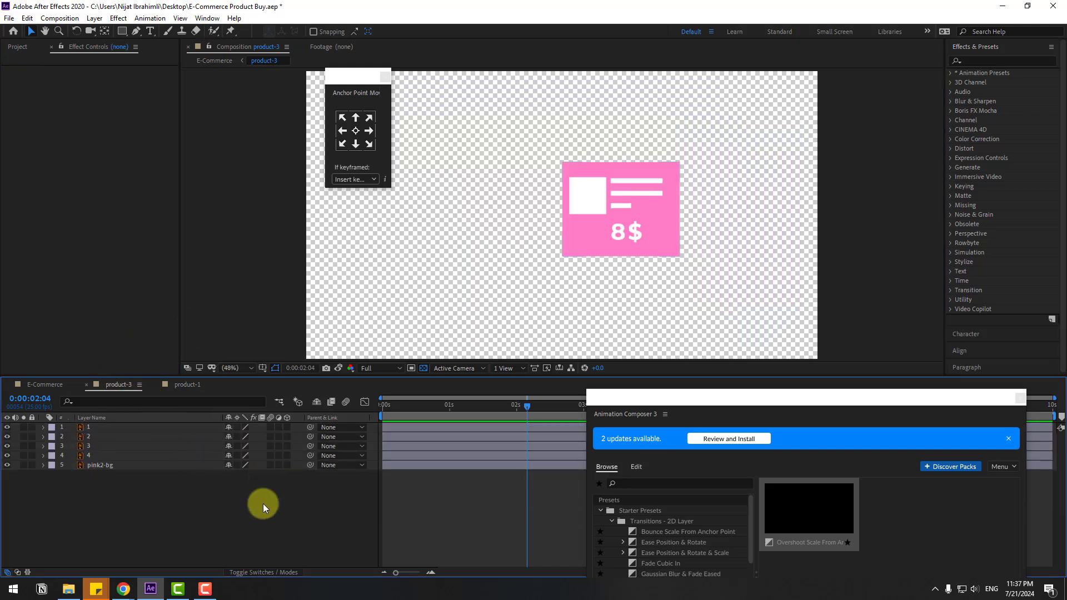
Crop the product-3 composition to a region of interest drawn just around the pink 8$ card.
{"action": "left_click", "coordinate": [411, 368]}
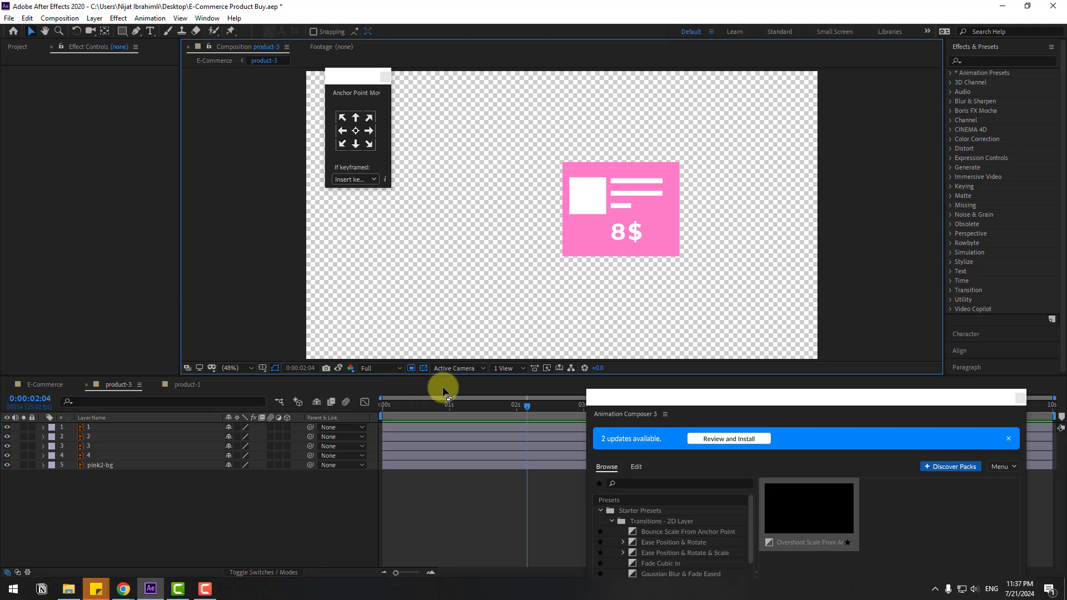
{"action": "left_click_drag", "start_coordinate": [558, 157], "coordinate": [684, 261]}
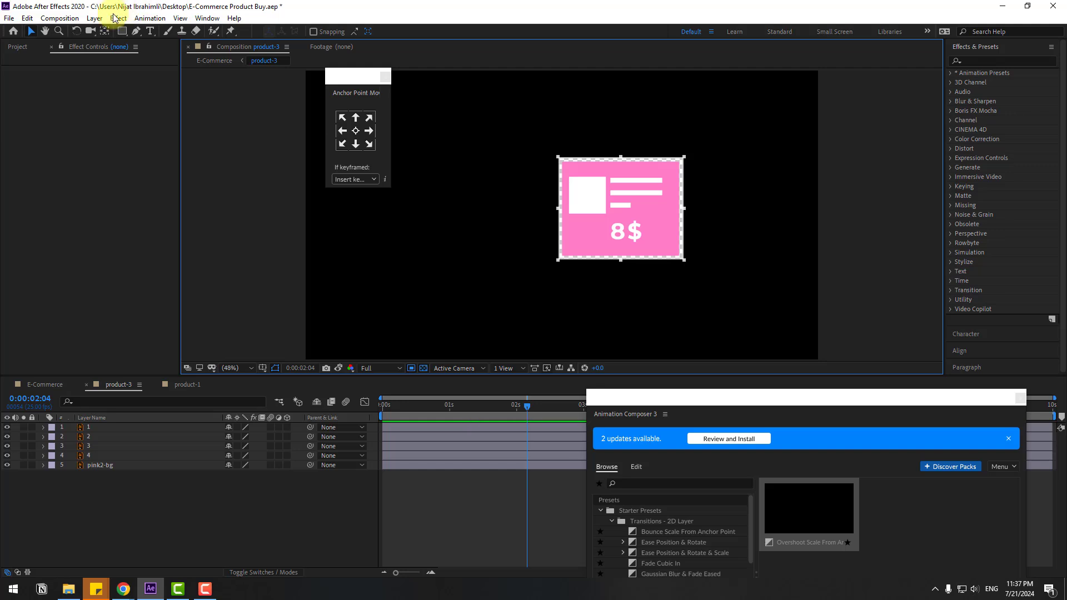
{"action": "left_click", "coordinate": [58, 18]}
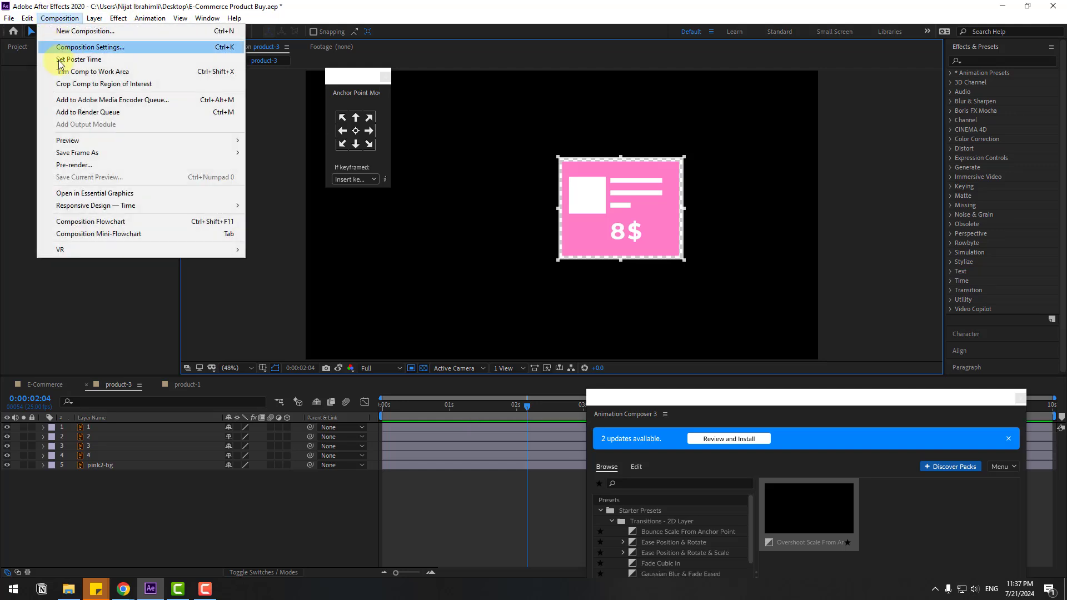
{"action": "left_click", "coordinate": [132, 84]}
Paste the copied animated layers into product-3 and delete the original layers 1, 2, 3 and 4.
{"action": "left_click", "coordinate": [134, 505]}
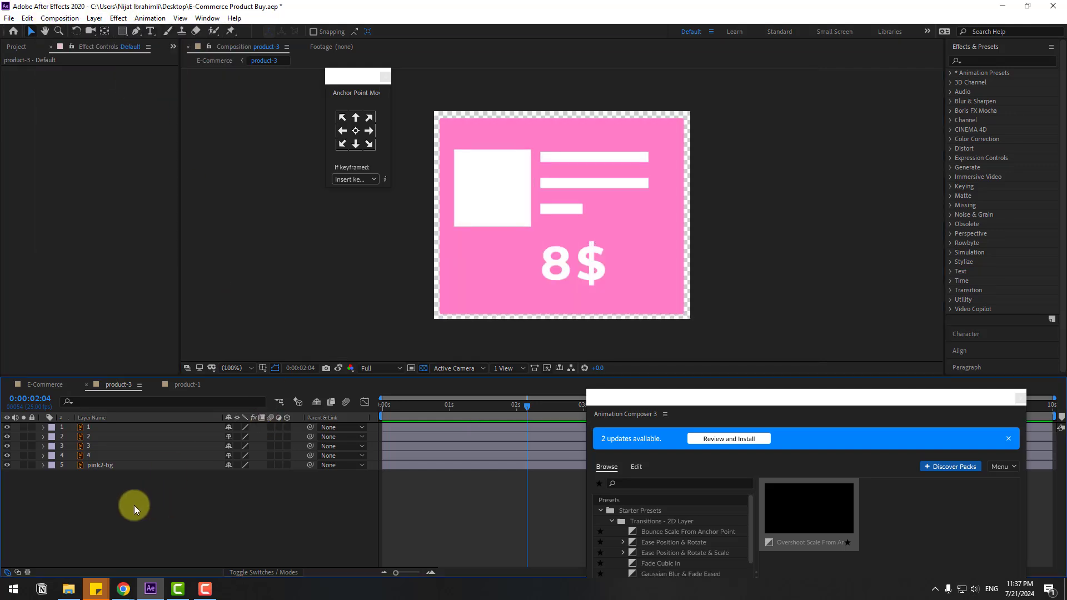
{"action": "key", "text": "ctrl+v"}
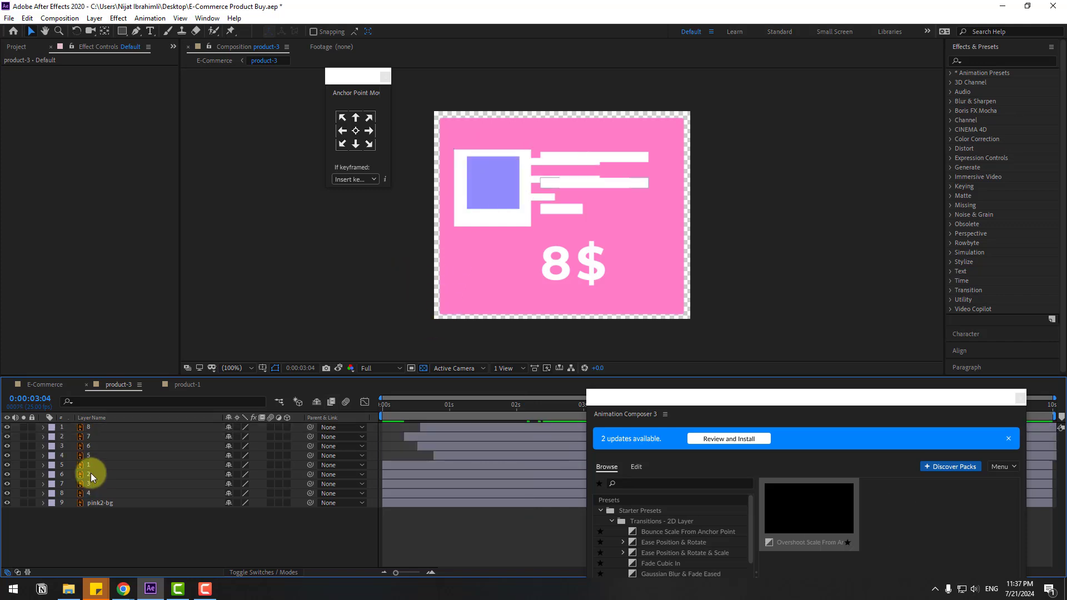
{"action": "left_click", "coordinate": [92, 469]}
{"action": "left_click", "coordinate": [95, 477], "text": "ctrl"}
{"action": "left_click", "coordinate": [92, 485], "text": "ctrl"}
{"action": "left_click", "coordinate": [103, 494], "text": "ctrl"}
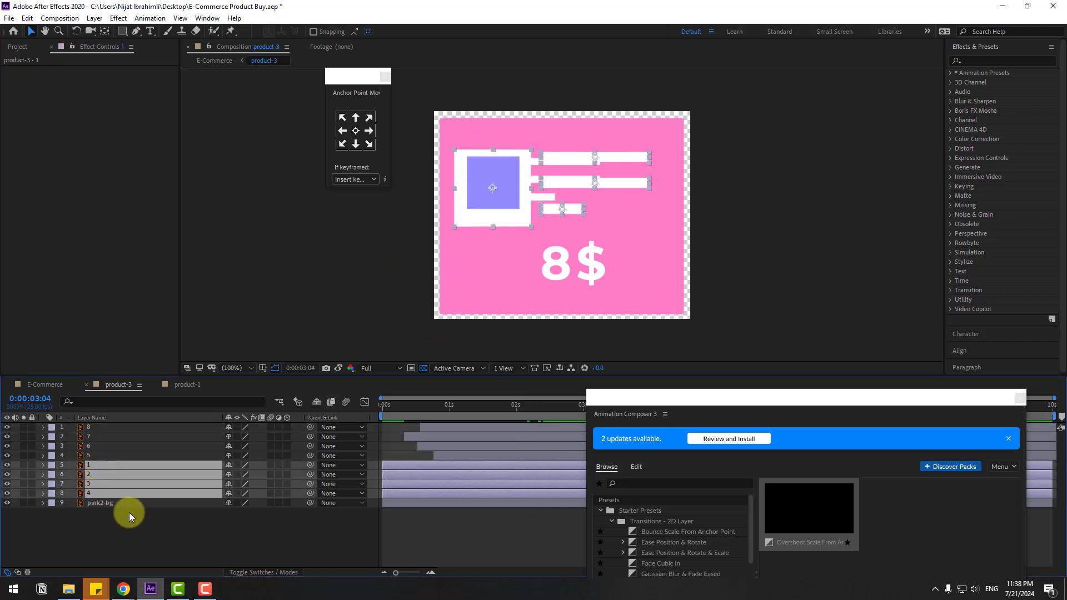
{"action": "key", "text": "Delete"}
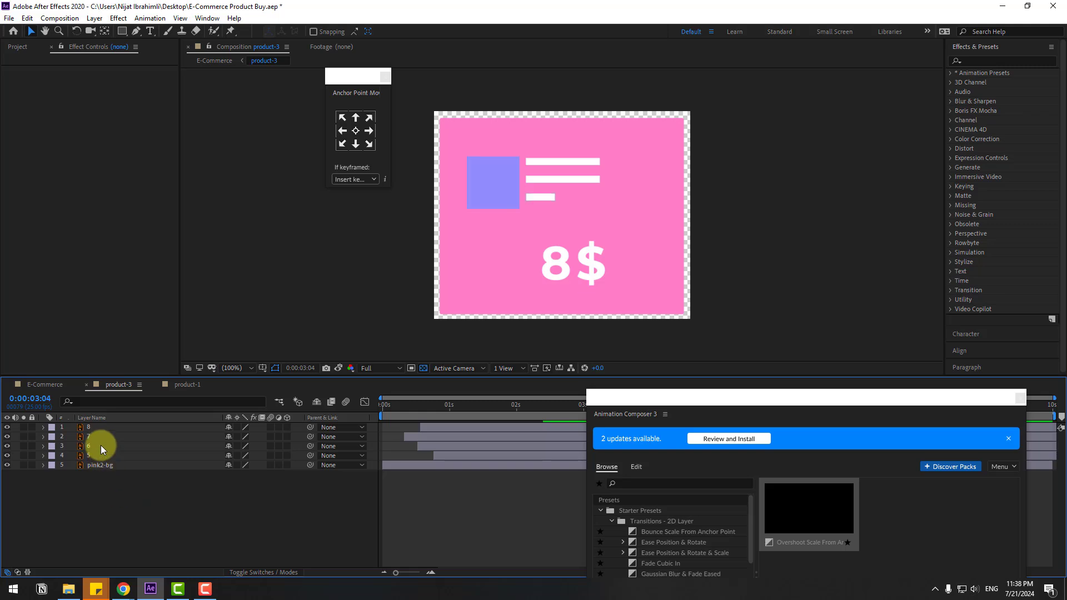
Add a null object to product-3 at 0:00:02:23 and parent layers 5 to 8 to it.
{"action": "left_click", "coordinate": [496, 177]}
{"action": "left_click_drag", "start_coordinate": [446, 406], "coordinate": [578, 407]}
{"action": "right_click", "coordinate": [156, 522]}
{"action": "mouse_move", "coordinate": [246, 404]}
{"action": "left_click", "coordinate": [325, 469]}
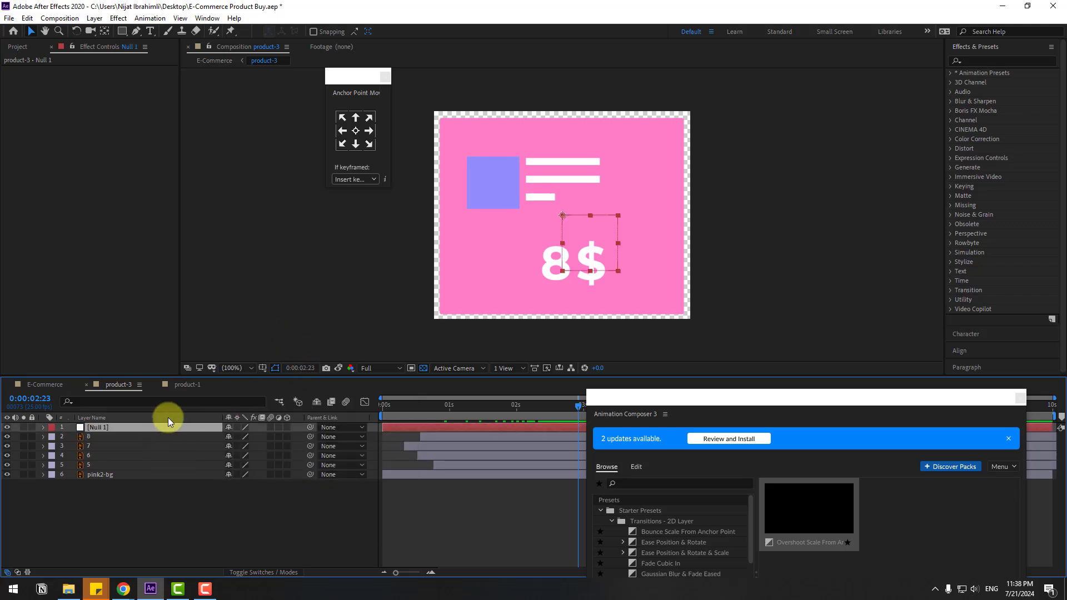
{"action": "left_click", "coordinate": [92, 440]}
{"action": "left_click", "coordinate": [90, 465], "text": "shift"}
{"action": "left_click_drag", "start_coordinate": [309, 436], "coordinate": [83, 427]}
Scale the null to 161%, position its layers to fit above the 8$ price, and delete the null.
{"action": "left_click", "coordinate": [102, 427]}
{"action": "key", "text": "s"}
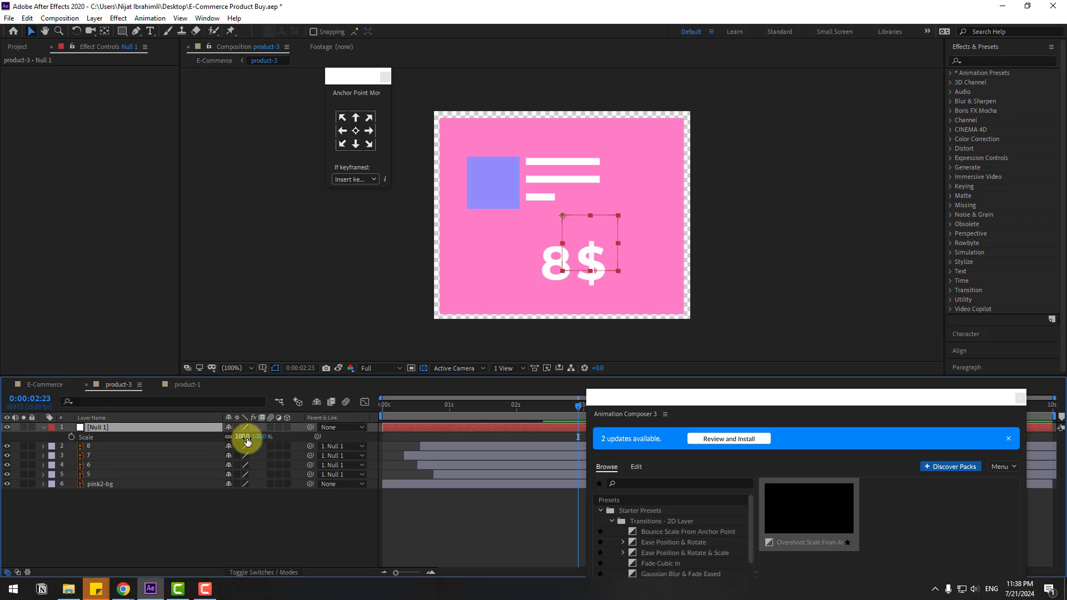
{"action": "left_click_drag", "start_coordinate": [254, 437], "coordinate": [632, 273]}
{"action": "left_click_drag", "start_coordinate": [442, 410], "coordinate": [546, 413]}
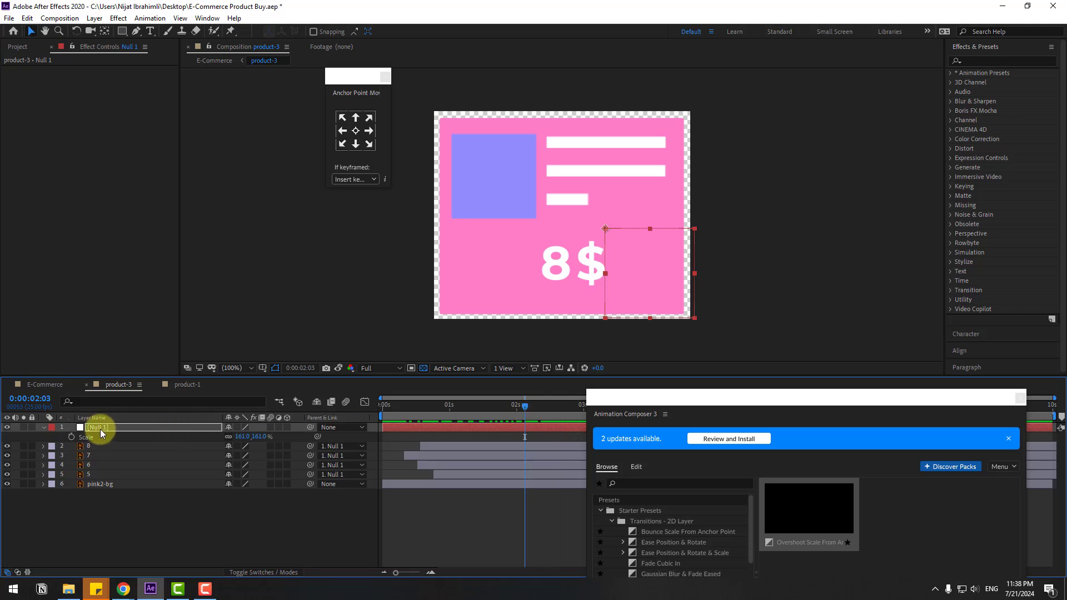
{"action": "key", "text": "Delete"}
Keyframe the pink2-bg Scale at 100% at 0:00:02:03 and at 100, 0% at 0:00:00:00.
{"action": "left_click", "coordinate": [92, 467]}
{"action": "key", "text": "s"}
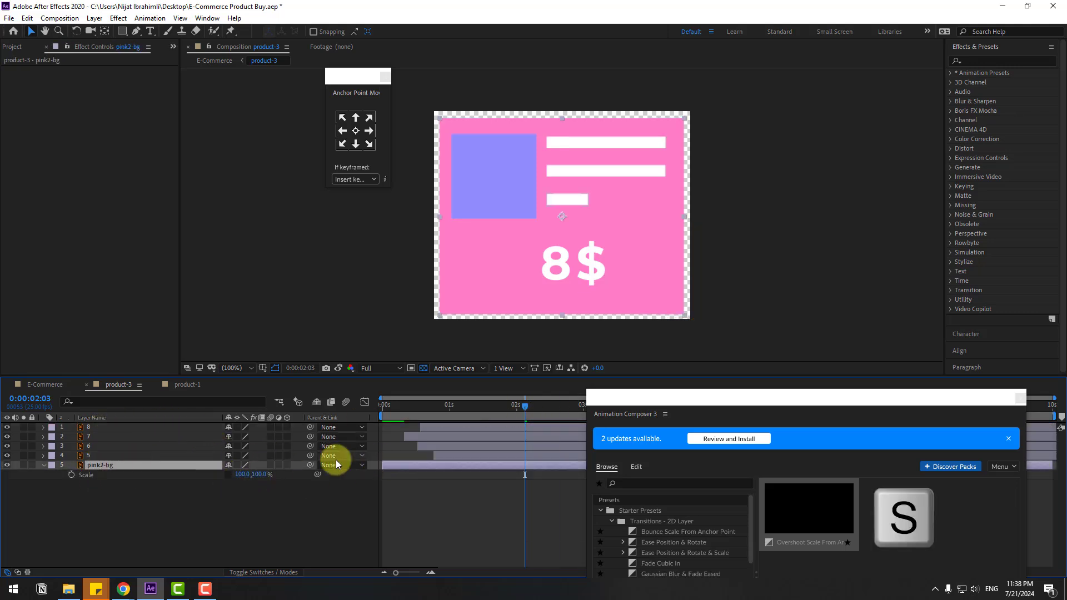
{"action": "left_click", "coordinate": [71, 475]}
{"action": "left_click_drag", "start_coordinate": [489, 409], "coordinate": [380, 409]}
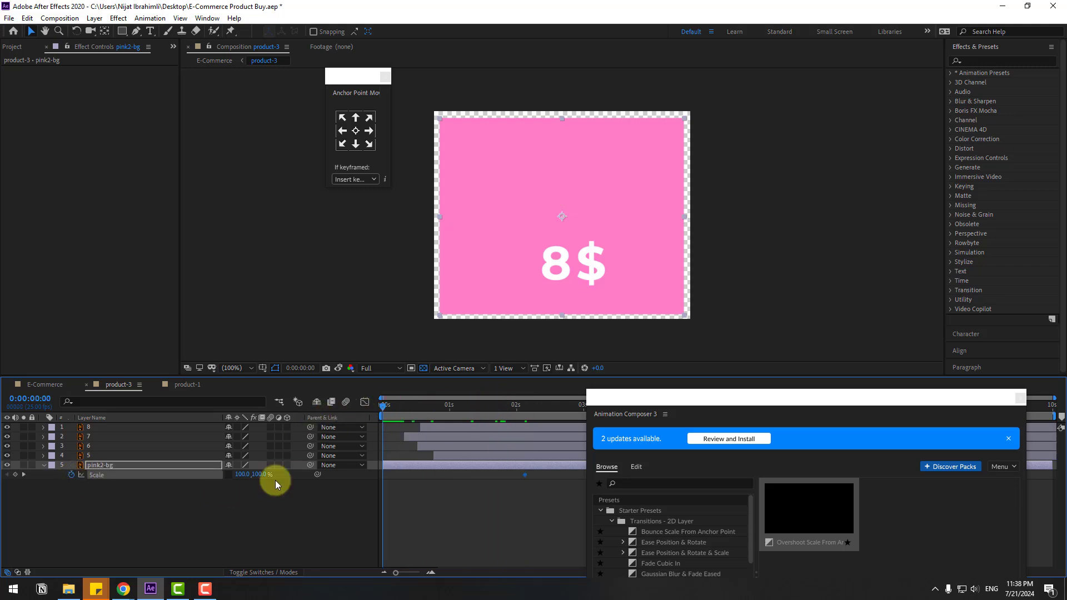
{"action": "left_click", "coordinate": [256, 476]}
{"action": "type", "text": "0"}
{"action": "key", "text": "Return"}
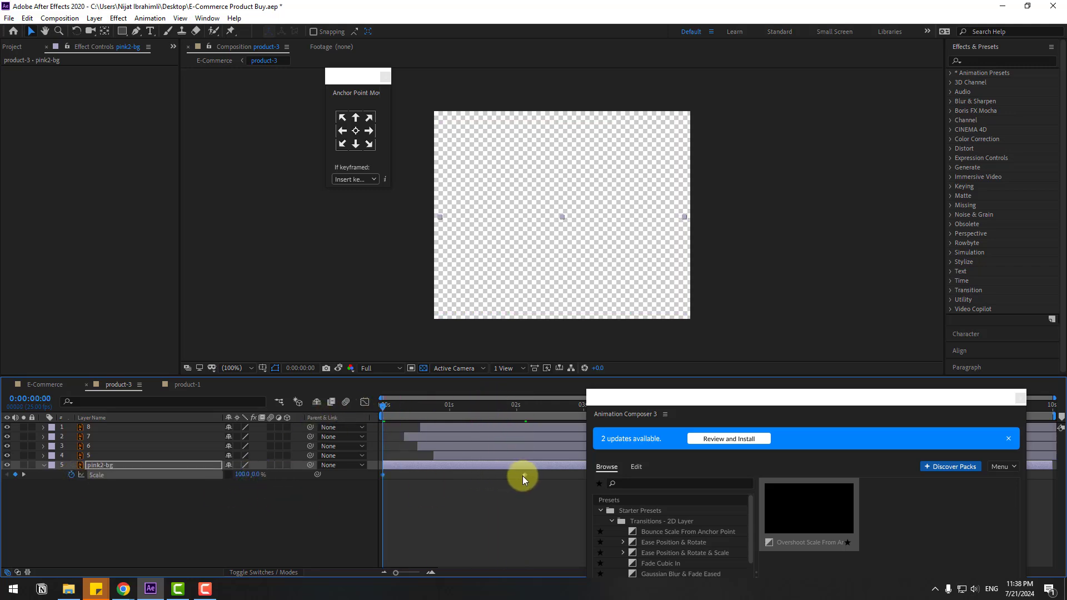
Ease the pink2-bg Scale keyframes with a late-peaking speed curve, shorten the reveal to about 0.6 seconds, and preview it.
{"action": "right_click", "coordinate": [382, 475]}
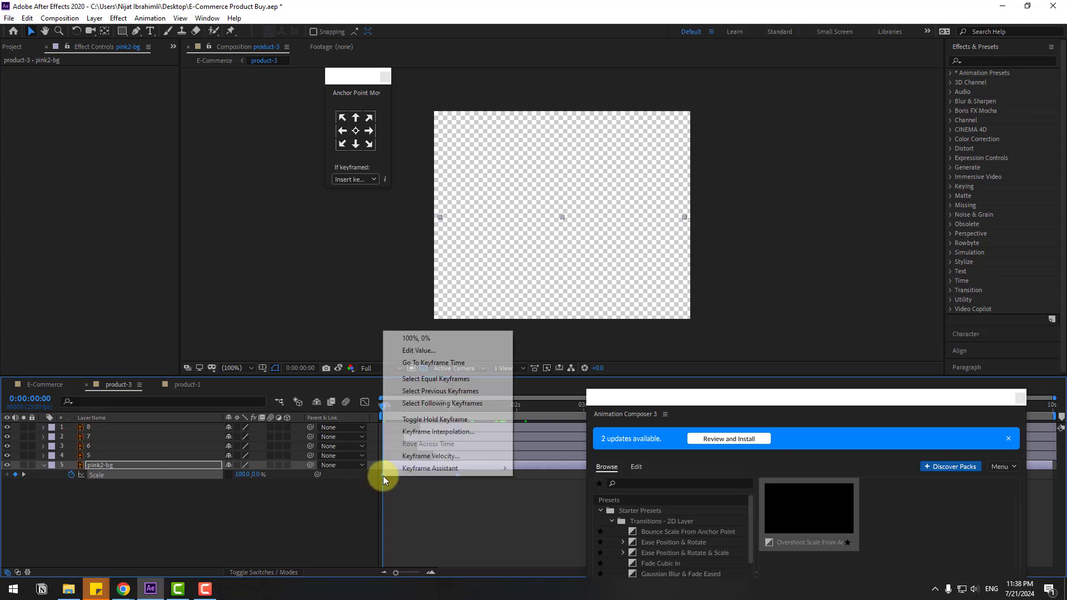
{"action": "mouse_move", "coordinate": [489, 468]}
{"action": "left_click", "coordinate": [537, 504]}
{"action": "left_click", "coordinate": [365, 401]}
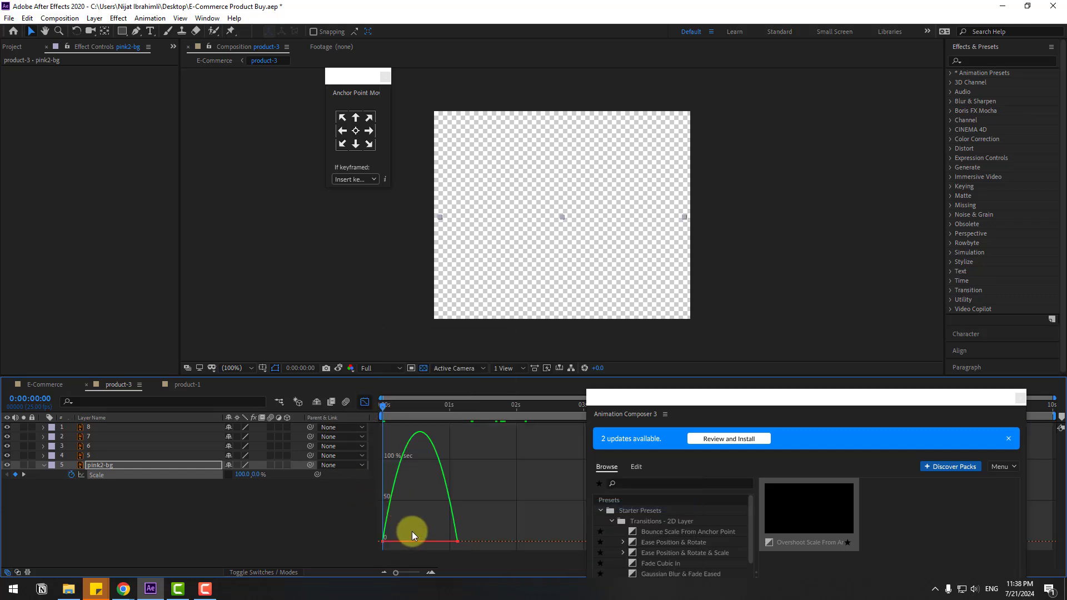
{"action": "mouse_move", "coordinate": [412, 542]}
{"action": "left_mouse_down"}
{"action": "mouse_move", "coordinate": [395, 538]}
{"action": "mouse_move", "coordinate": [407, 542]}
{"action": "left_mouse_up"}
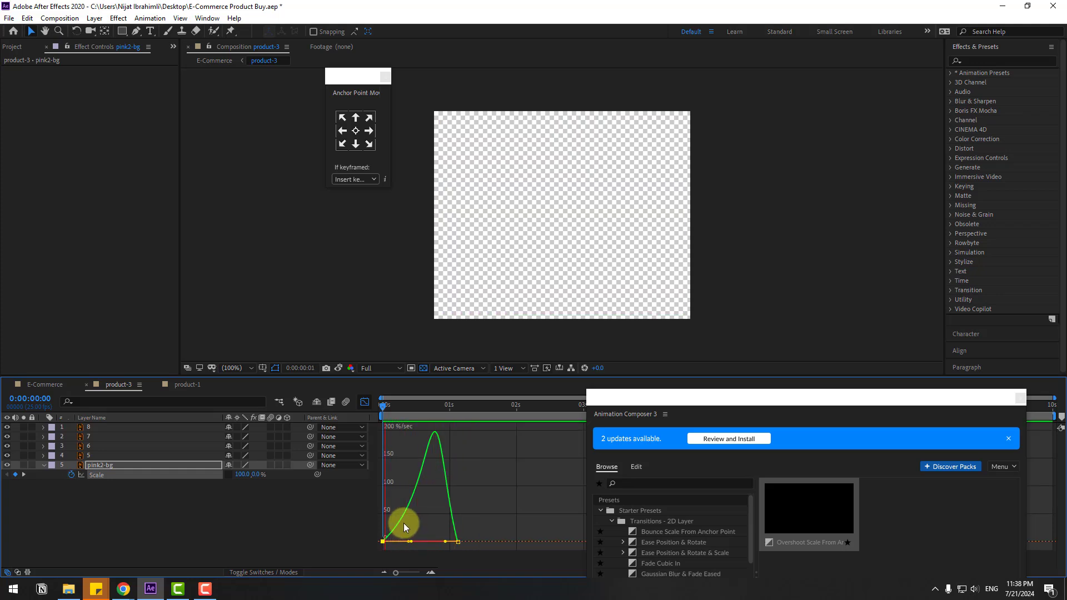
{"action": "left_click", "coordinate": [364, 402]}
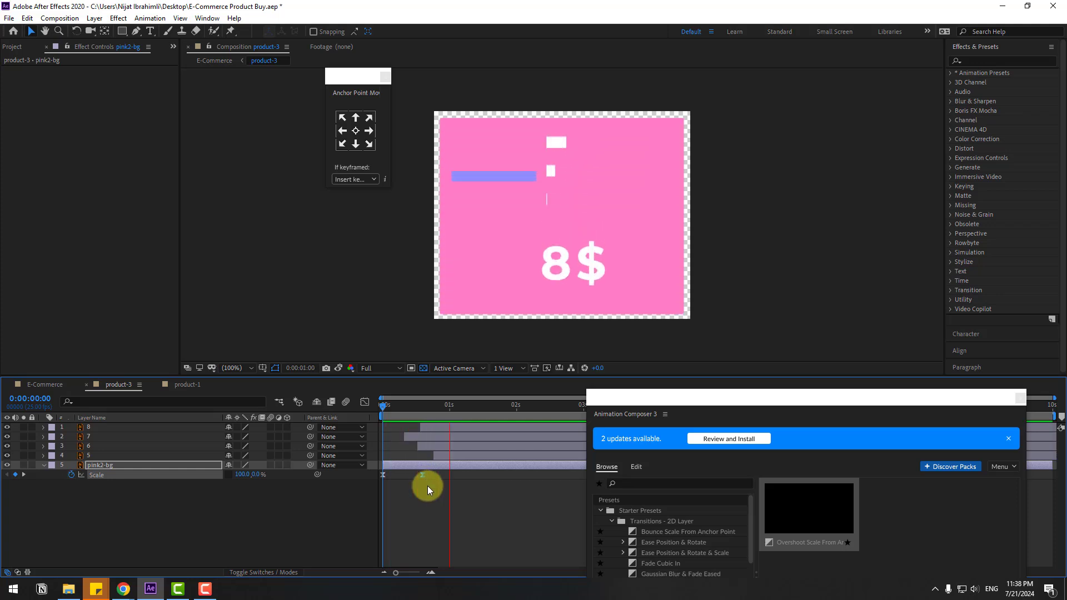
{"action": "key", "text": "space"}
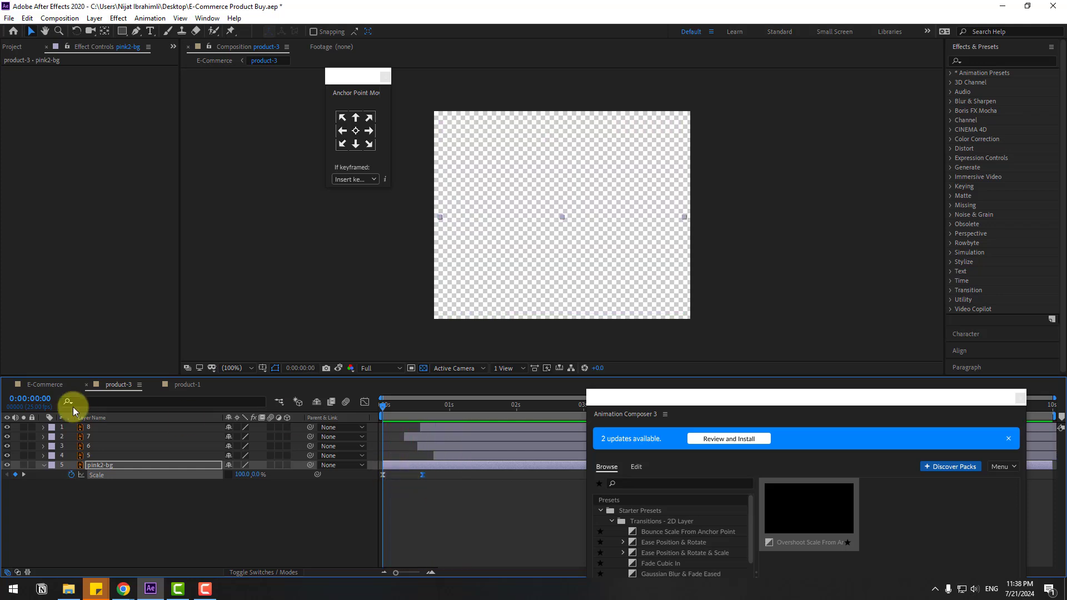
Close the product-3 and product-1 compositions and reposition the 8$ card beside the dress card in the E-Commerce composition.
{"action": "left_click", "coordinate": [87, 385]}
{"action": "left_click", "coordinate": [87, 386]}
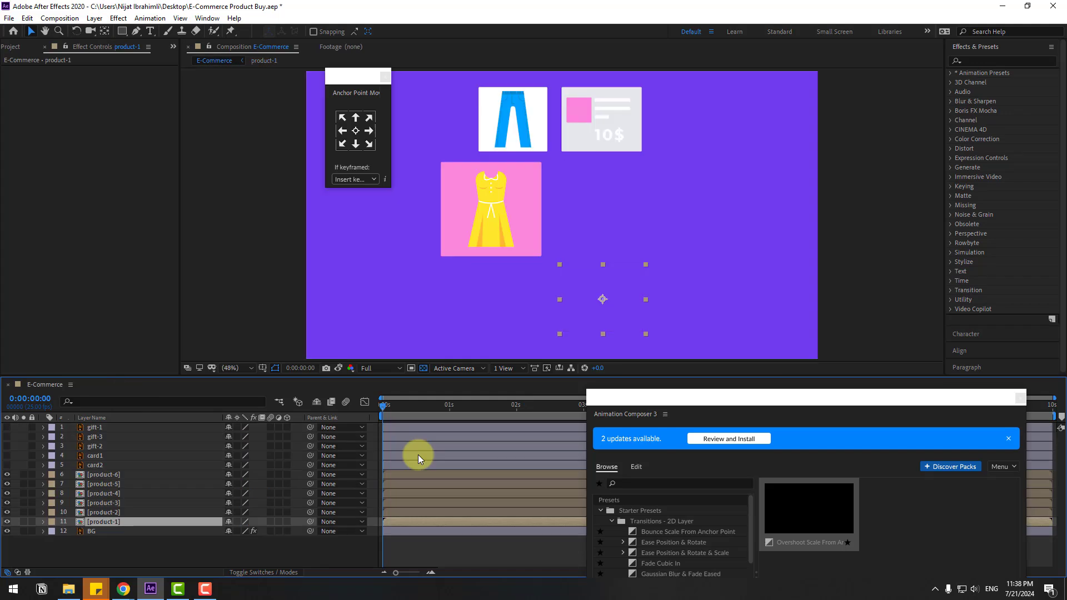
{"action": "left_click_drag", "start_coordinate": [391, 408], "coordinate": [474, 402]}
{"action": "left_click_drag", "start_coordinate": [578, 227], "coordinate": [635, 232]}
{"action": "key", "text": "ctrl+z"}
{"action": "left_click", "coordinate": [115, 504]}
{"action": "mouse_move", "coordinate": [433, 409]}
{"action": "left_mouse_down"}
{"action": "mouse_move", "coordinate": [363, 409]}
{"action": "mouse_move", "coordinate": [465, 403]}
{"action": "mouse_move", "coordinate": [428, 401]}
{"action": "mouse_move", "coordinate": [445, 404]}
{"action": "left_mouse_up"}
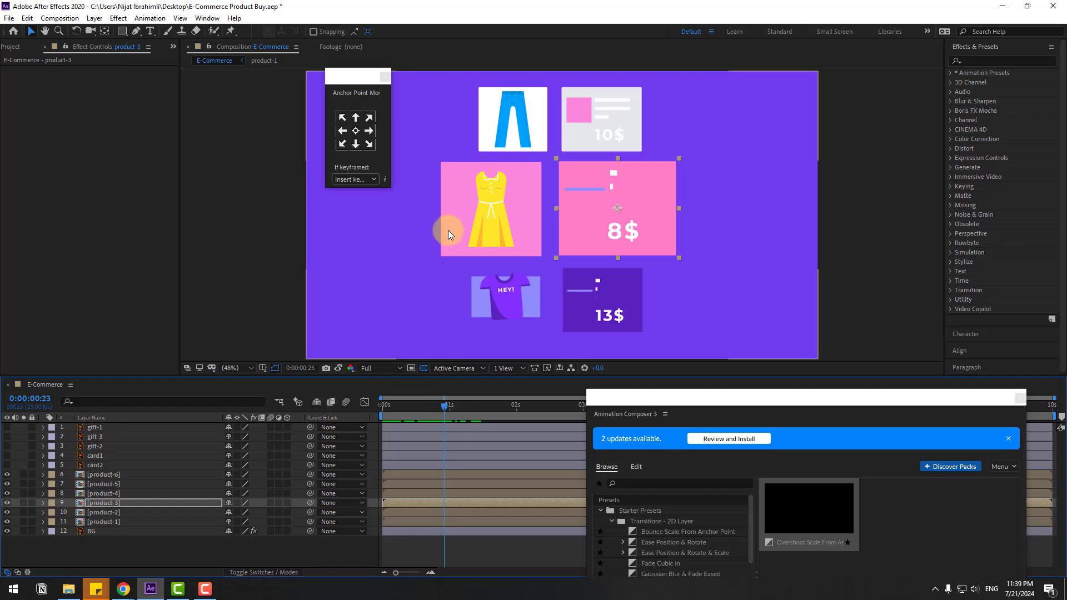
In product-4, give the dress layer an Overshoot Scale From Anchor Point In transition and start the layer at about 0.5 seconds.
{"action": "double_click", "coordinate": [106, 493]}
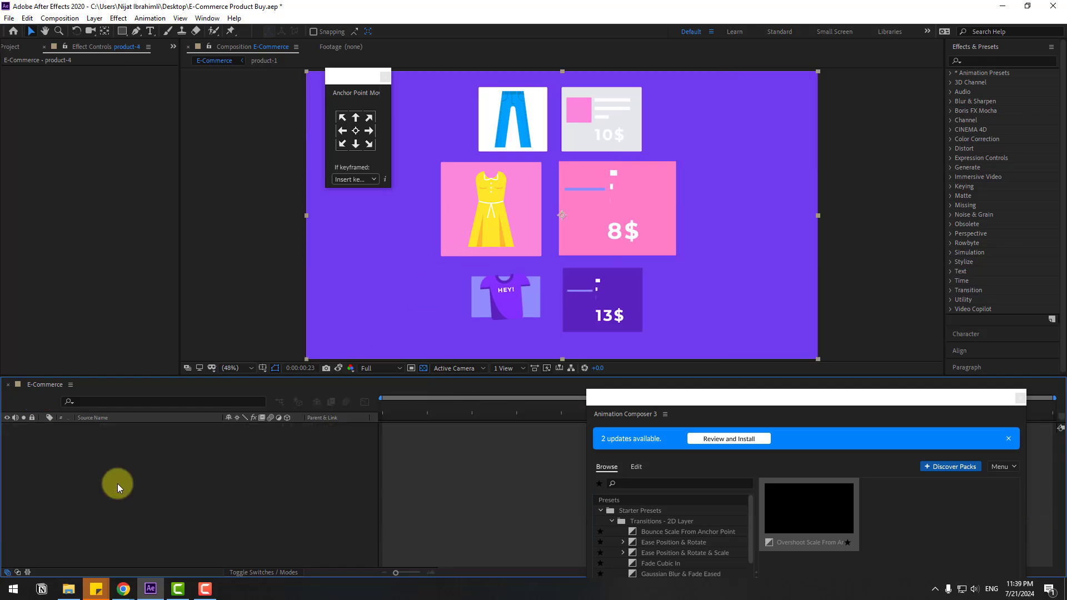
{"action": "left_click", "coordinate": [493, 209]}
{"action": "left_click_drag", "start_coordinate": [715, 396], "coordinate": [716, 199]}
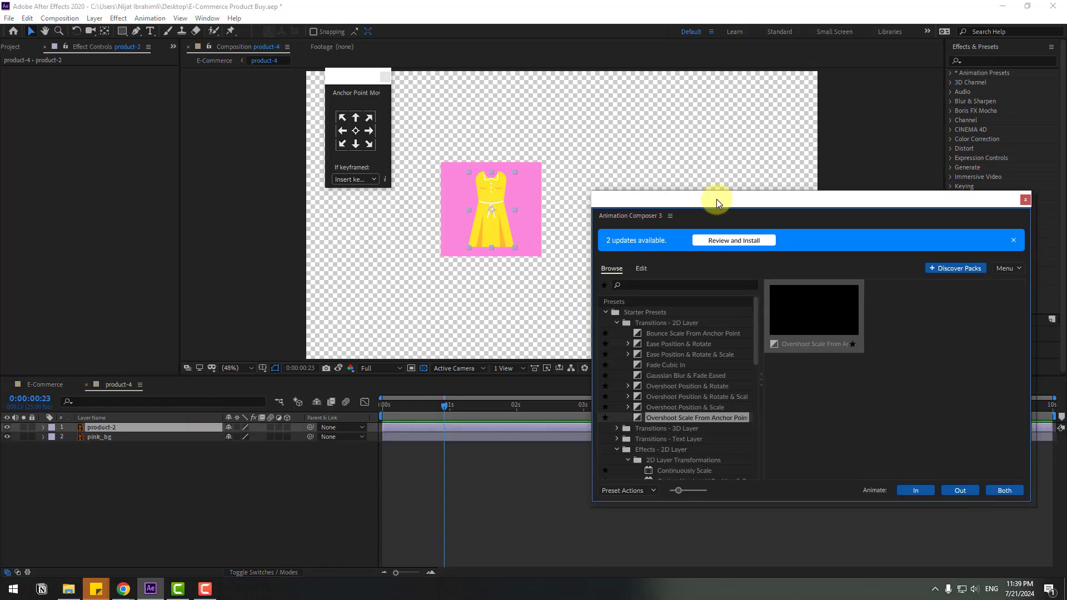
{"action": "left_click", "coordinate": [918, 501]}
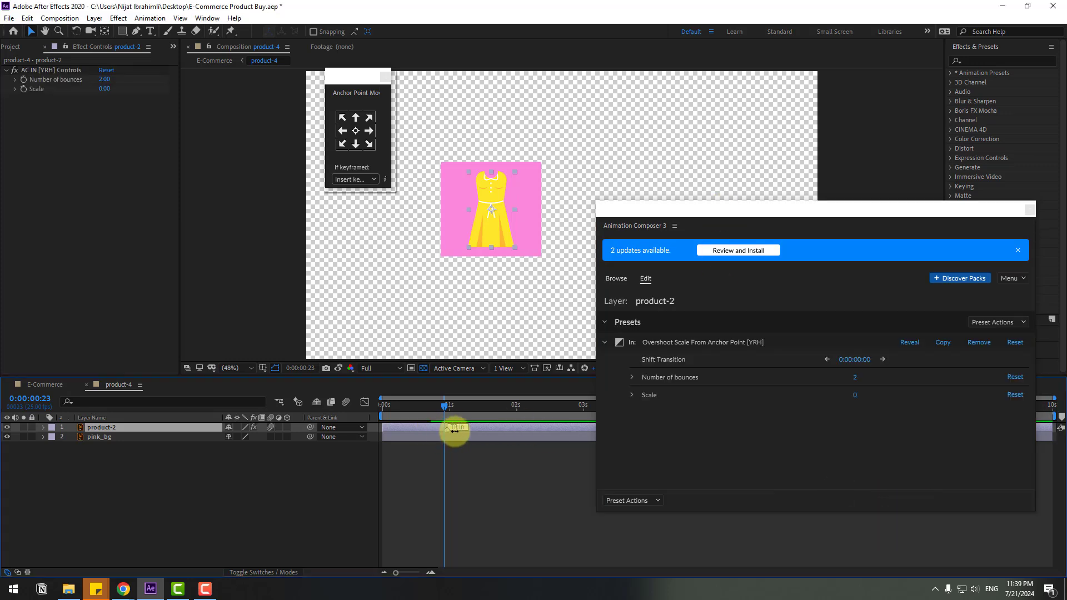
{"action": "mouse_move", "coordinate": [395, 427]}
{"action": "left_mouse_down"}
{"action": "mouse_move", "coordinate": [426, 427]}
{"action": "mouse_move", "coordinate": [419, 405]}
{"action": "mouse_move", "coordinate": [367, 408]}
{"action": "left_mouse_up"}
Keyframe the pink_bg Scale at 0, 100% at 0:00:00:00 and at 100% at 0:00:01:01.
{"action": "left_click", "coordinate": [117, 439]}
{"action": "key", "text": "s"}
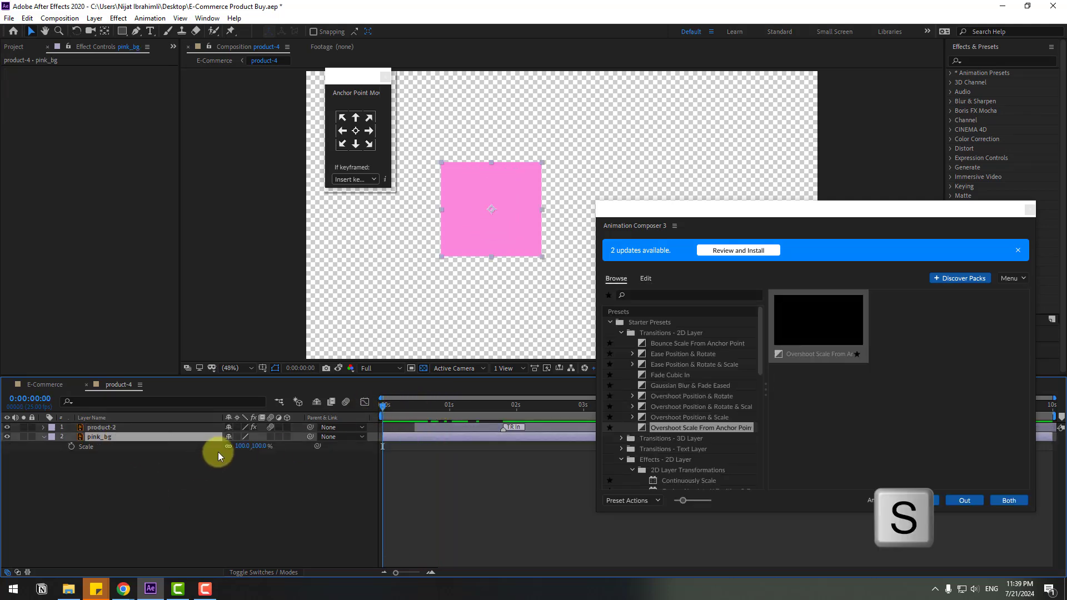
{"action": "type", "text": "0"}
{"action": "key", "text": "Return"}
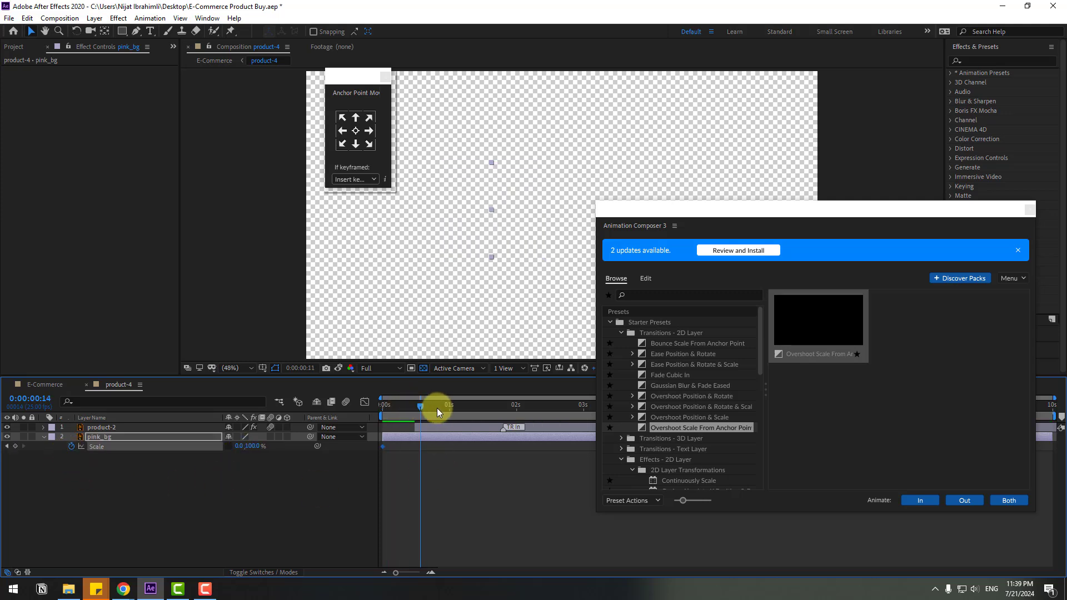
{"action": "type", "text": "00"}
{"action": "key", "text": "Return"}
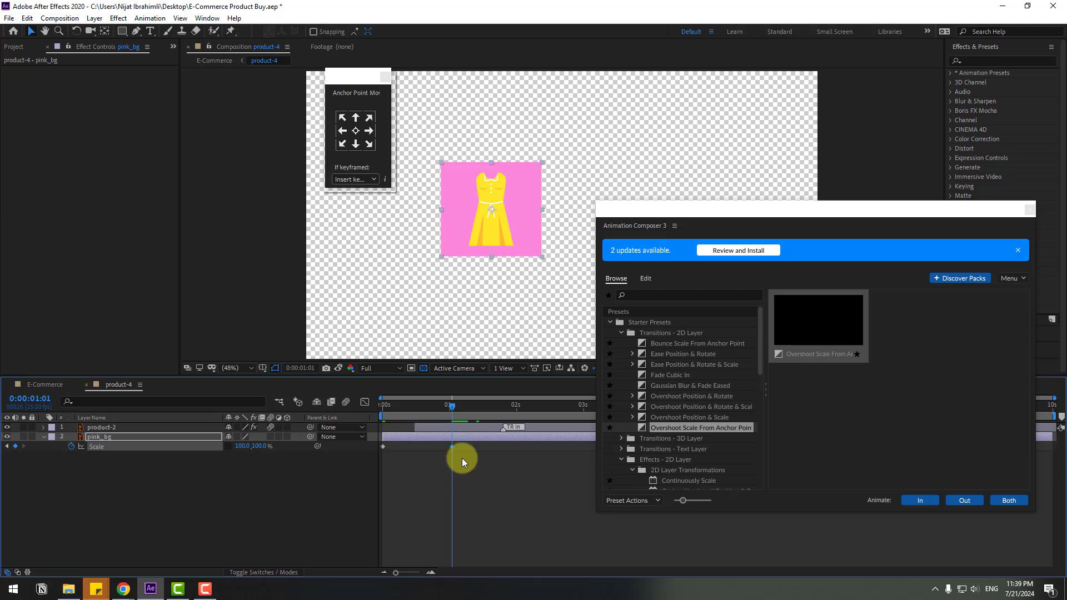
Apply Easy Ease to the pink_bg Scale keyframes, reshape their speed curve into a sharp central peak, and preview it.
{"action": "left_click_drag", "start_coordinate": [465, 443], "coordinate": [378, 454]}
{"action": "right_click", "coordinate": [382, 446]}
{"action": "mouse_move", "coordinate": [445, 438]}
{"action": "left_click", "coordinate": [542, 475]}
{"action": "left_click", "coordinate": [364, 402]}
{"action": "left_click_drag", "start_coordinate": [388, 542], "coordinate": [432, 543]}
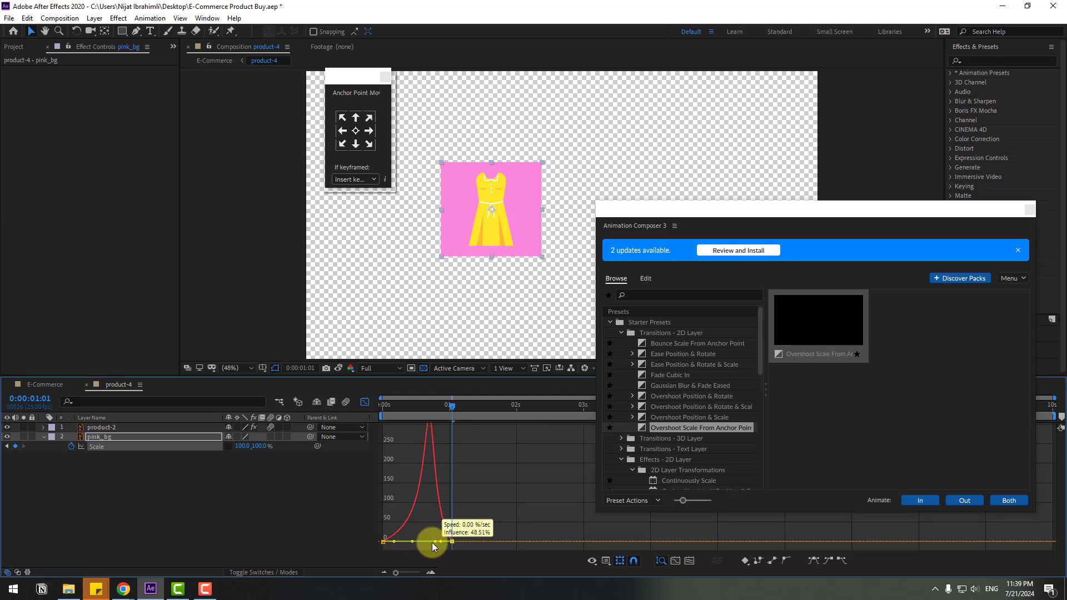
{"action": "key", "text": "space"}
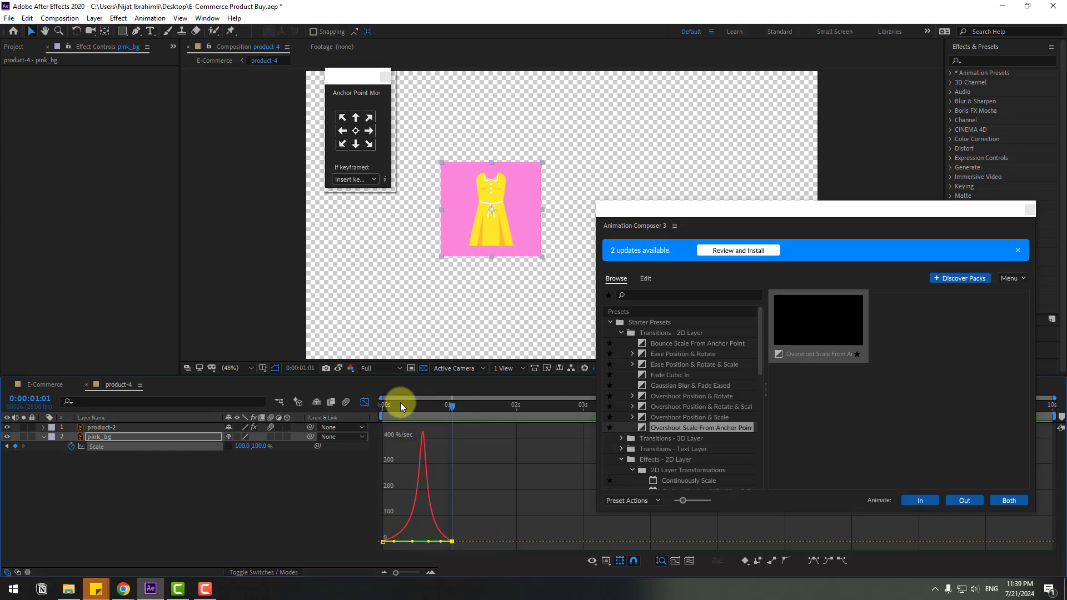
{"action": "key", "text": "shift+F3"}
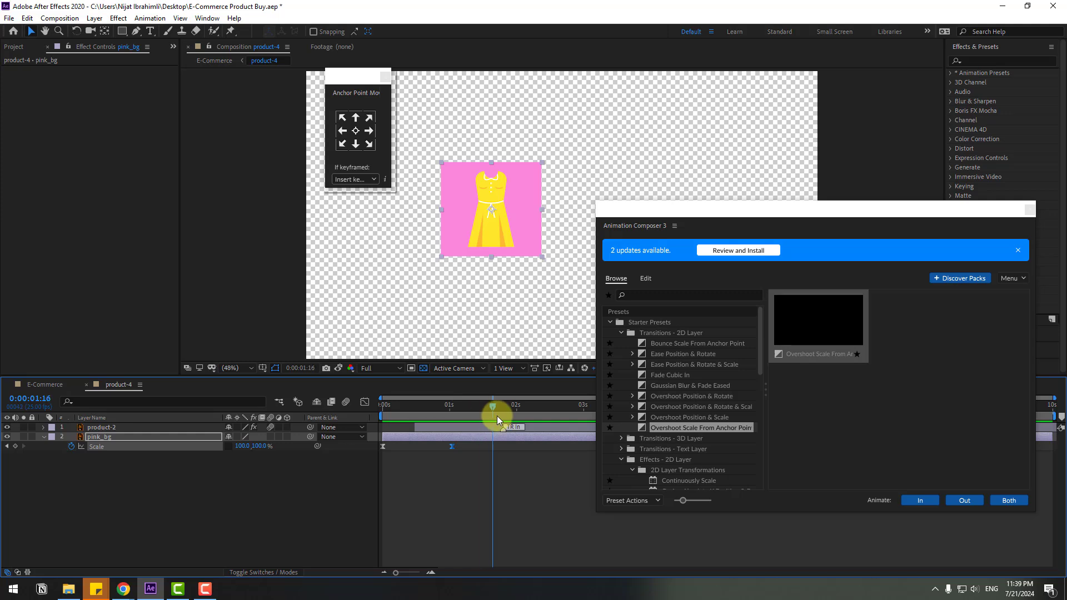
Apply the Cosine Rotate 2D layer effect preset to the dress layer product-2.
{"action": "left_click_drag", "start_coordinate": [759, 348], "coordinate": [765, 404]}
{"action": "left_click", "coordinate": [682, 403]}
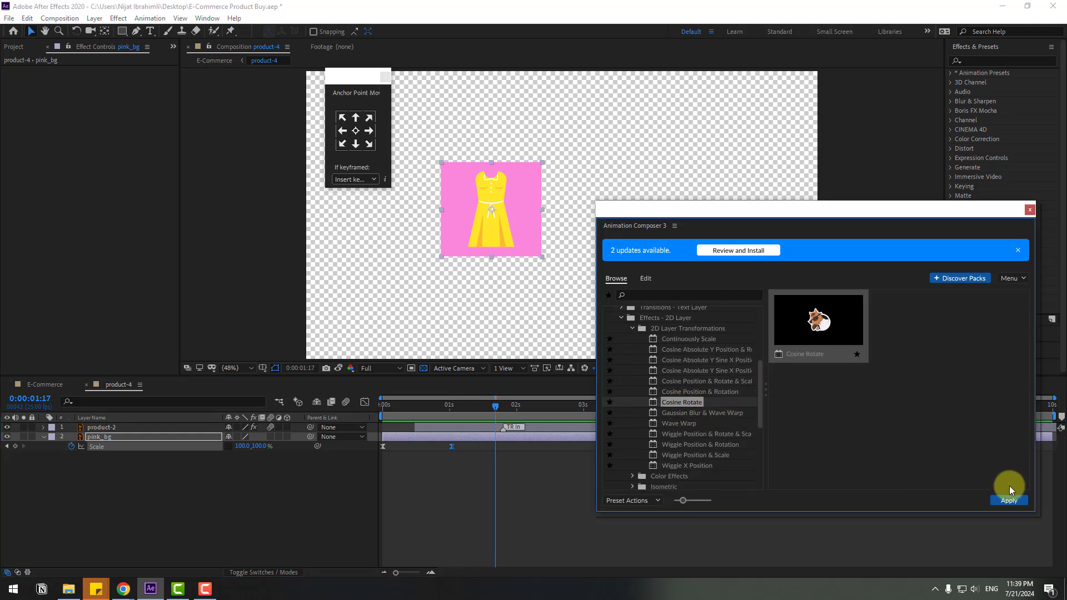
{"action": "left_click", "coordinate": [109, 428]}
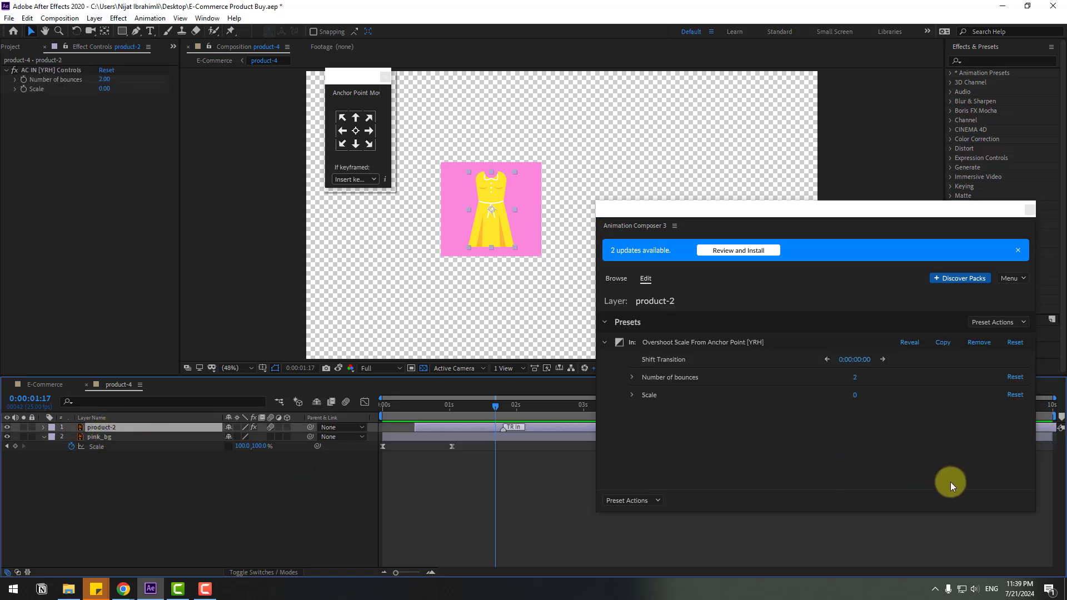
{"action": "left_click", "coordinate": [617, 278]}
{"action": "left_click", "coordinate": [1007, 492]}
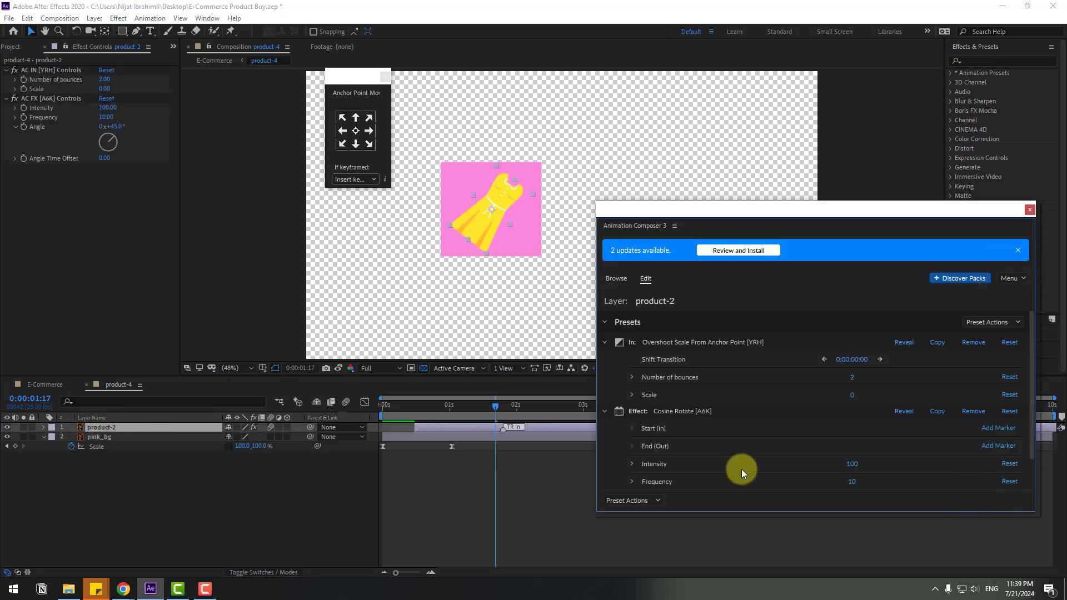
Set the dress layer's Cosine Rotate intensity to 10 and preview the motion.
{"action": "left_click", "coordinate": [852, 461]}
{"action": "type", "text": "10"}
{"action": "key", "text": "Return"}
{"action": "left_click", "coordinate": [483, 416]}
{"action": "key", "text": "space"}
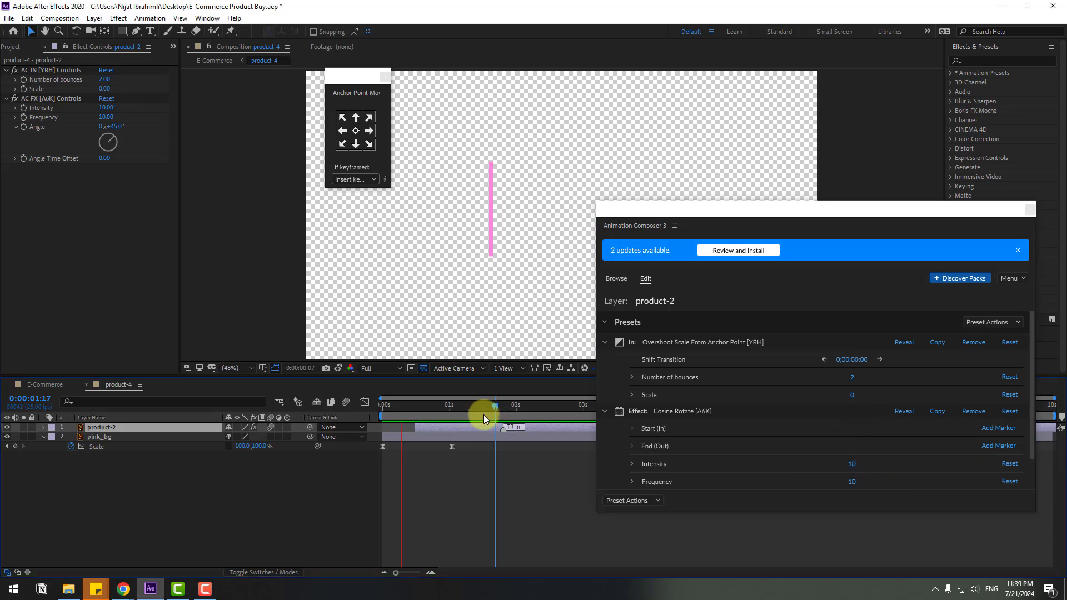
{"action": "key", "text": "space"}
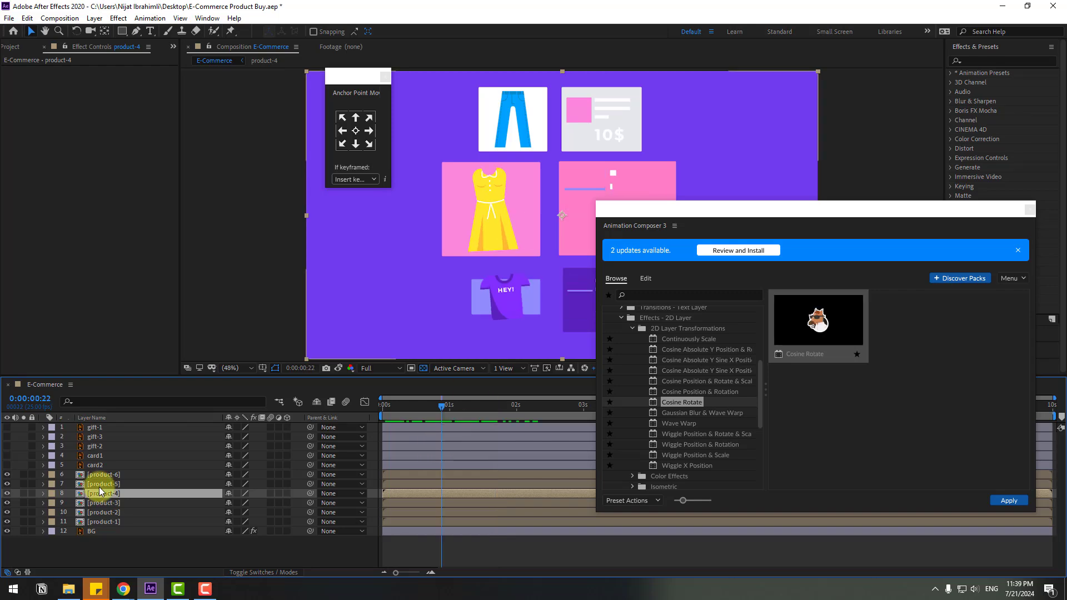
Open product-5 and crop the composition to a region of interest drawn closely around the 10$ card.
{"action": "double_click", "coordinate": [97, 487]}
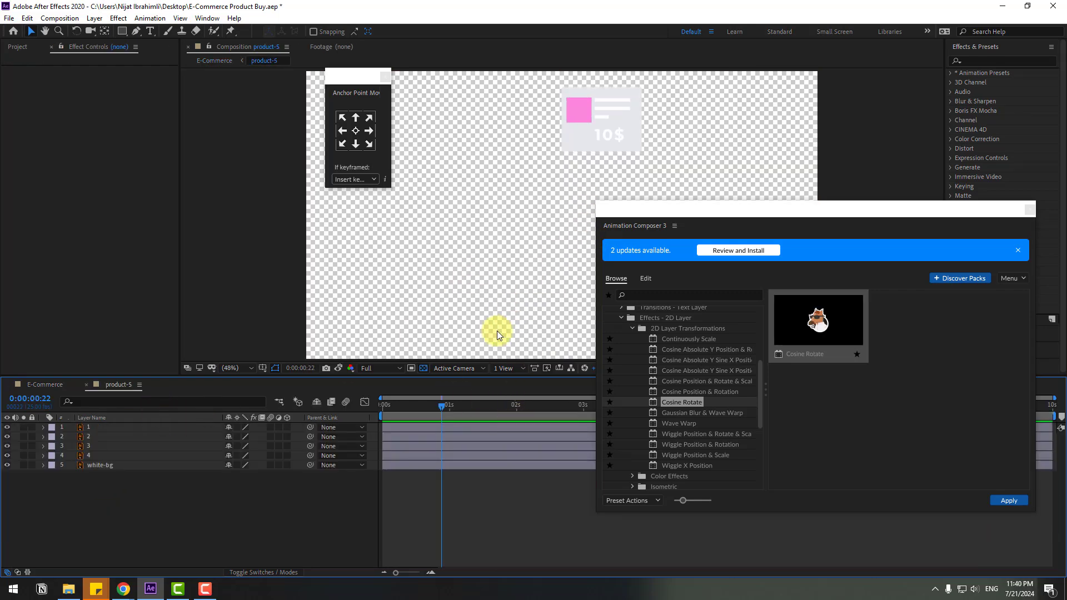
{"action": "left_click_drag", "start_coordinate": [662, 212], "coordinate": [688, 445]}
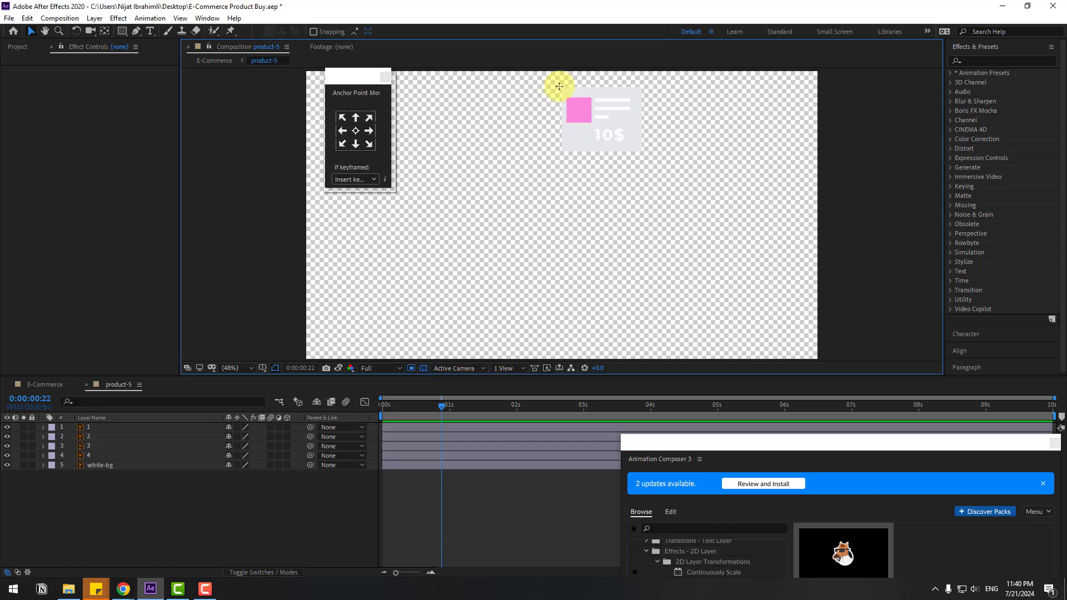
{"action": "left_click", "coordinate": [560, 86]}
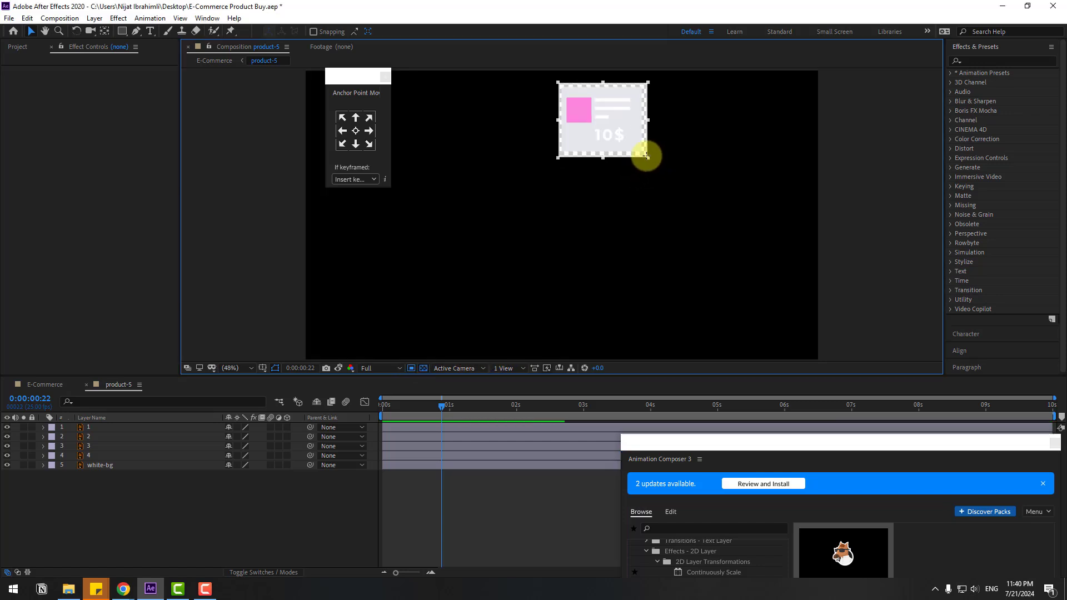
{"action": "left_click", "coordinate": [60, 17]}
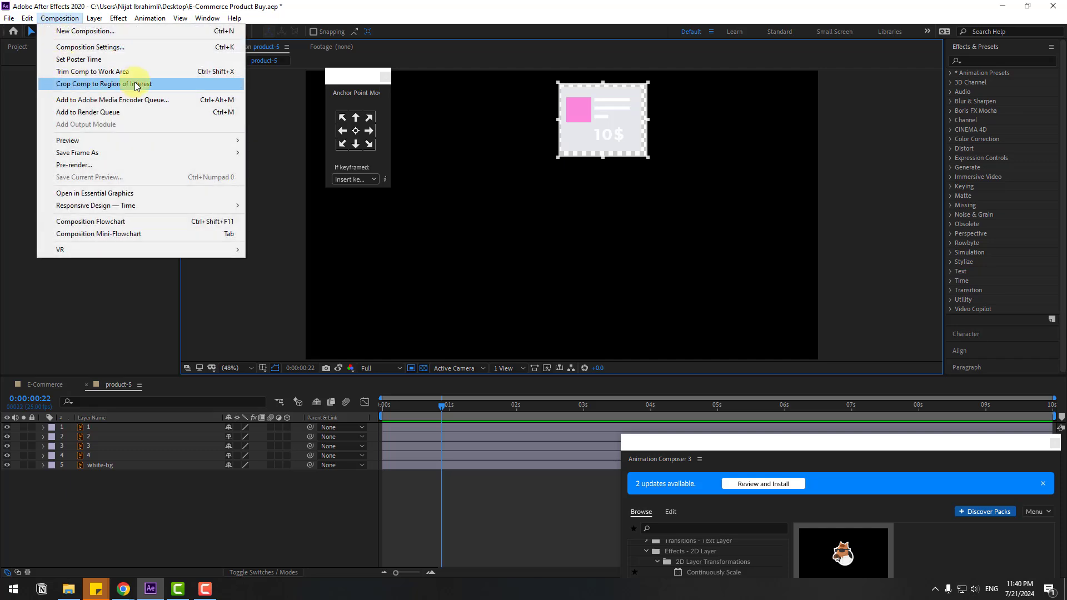
{"action": "left_click", "coordinate": [135, 84]}
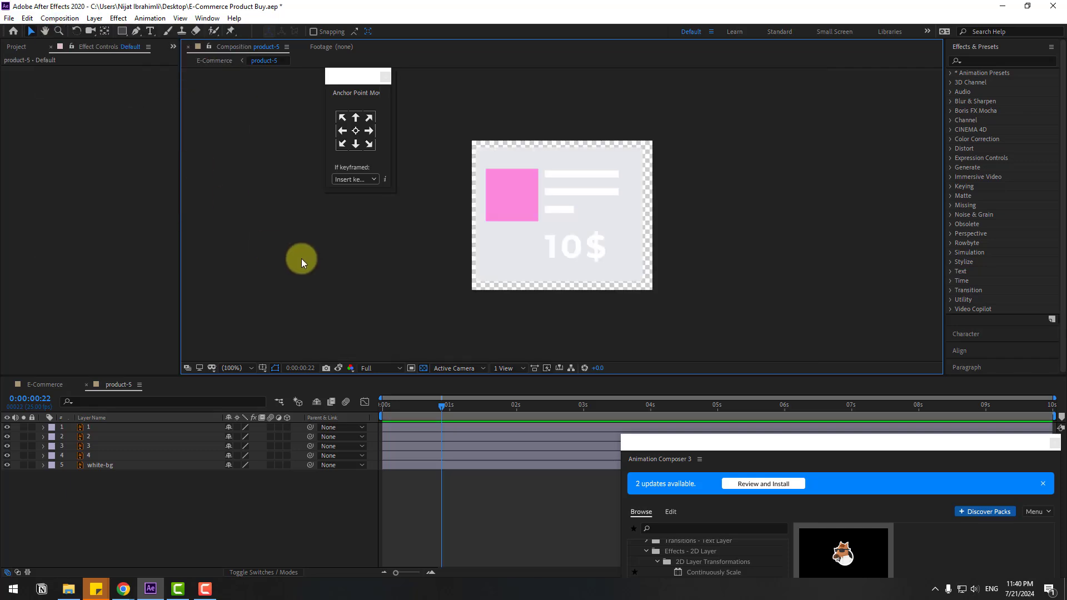
Copy the animated layers 5, 6, 7 and 8 from the product-3 composition, then close it.
{"action": "left_click", "coordinate": [48, 385]}
{"action": "double_click", "coordinate": [112, 504]}
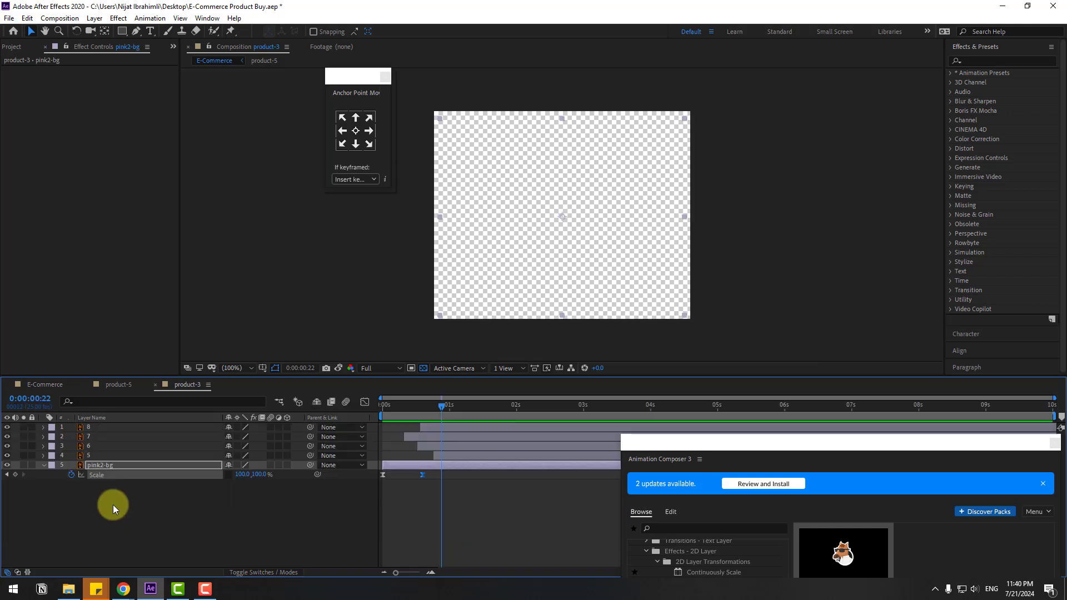
{"action": "left_click_drag", "start_coordinate": [459, 407], "coordinate": [591, 409]}
{"action": "left_click_drag", "start_coordinate": [72, 440], "coordinate": [126, 458]}
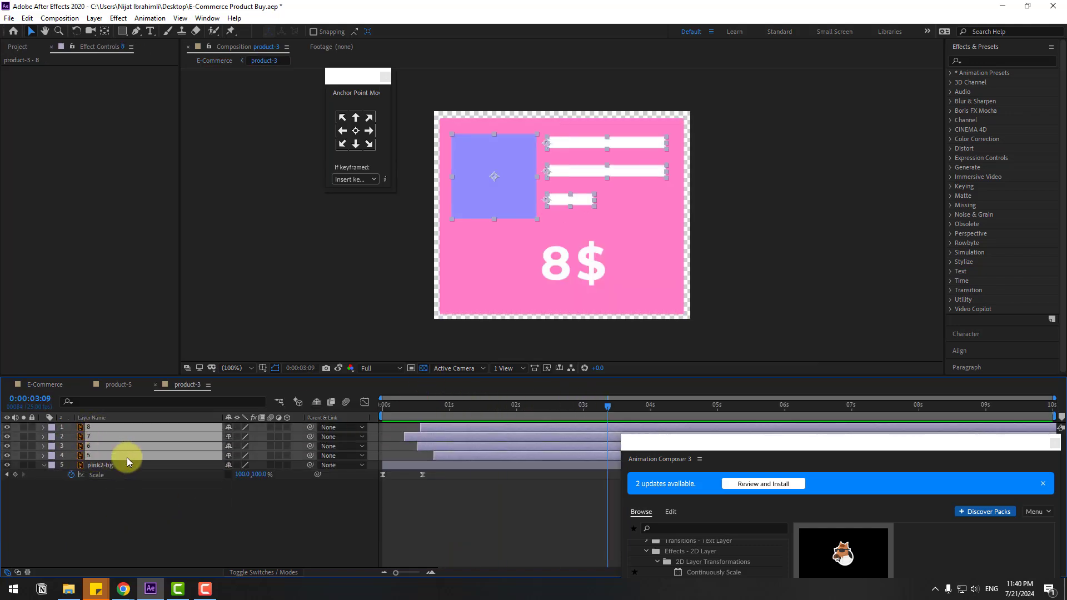
{"action": "left_click", "coordinate": [156, 386]}
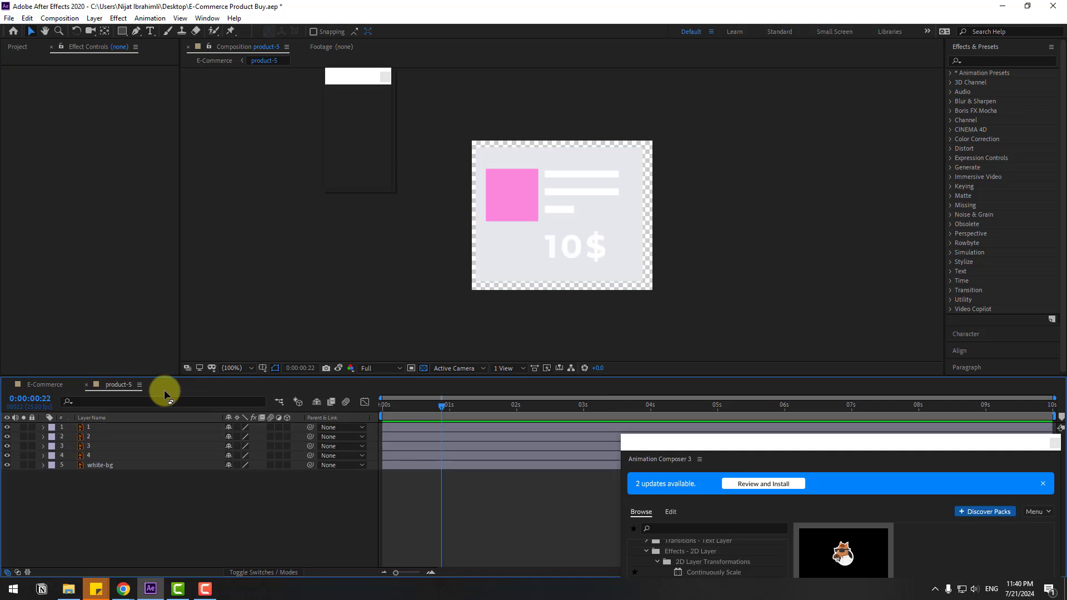
Replace layers 1 to 4 in product-5 with the copied animated layers and move them onto the 10$ card.
{"action": "left_click", "coordinate": [89, 428]}
{"action": "left_click", "coordinate": [91, 453], "text": "shift"}
{"action": "key", "text": "Delete"}
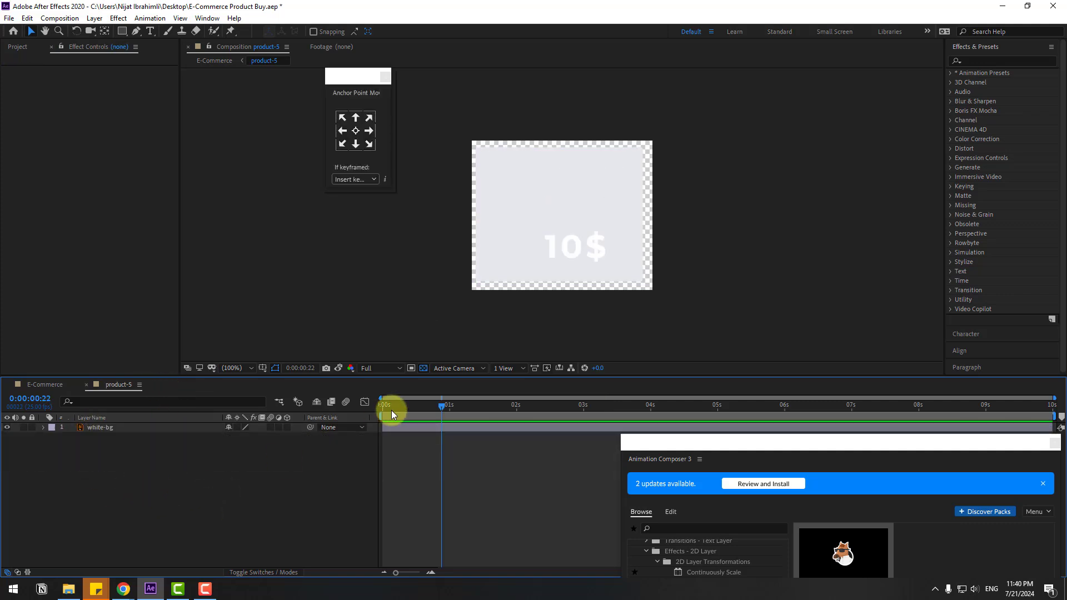
{"action": "key", "text": "ctrl+v"}
{"action": "left_click_drag", "start_coordinate": [439, 405], "coordinate": [599, 403]}
{"action": "left_click_drag", "start_coordinate": [544, 223], "coordinate": [536, 210]}
Add a null object to product-5 and parent layers 5, 6, 7 and 8 to it.
{"action": "right_click", "coordinate": [58, 502]}
{"action": "mouse_move", "coordinate": [184, 380]}
{"action": "left_click", "coordinate": [228, 445]}
{"action": "left_click", "coordinate": [83, 466]}
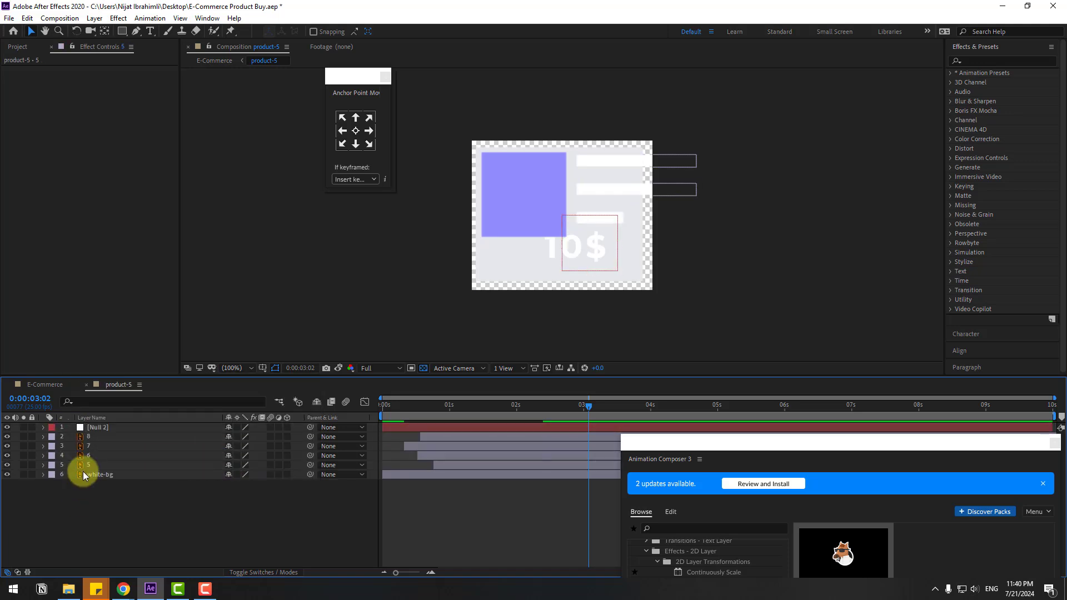
{"action": "left_click", "coordinate": [90, 455], "text": "ctrl"}
{"action": "left_click", "coordinate": [93, 447], "text": "ctrl"}
{"action": "left_click", "coordinate": [95, 438], "text": "ctrl"}
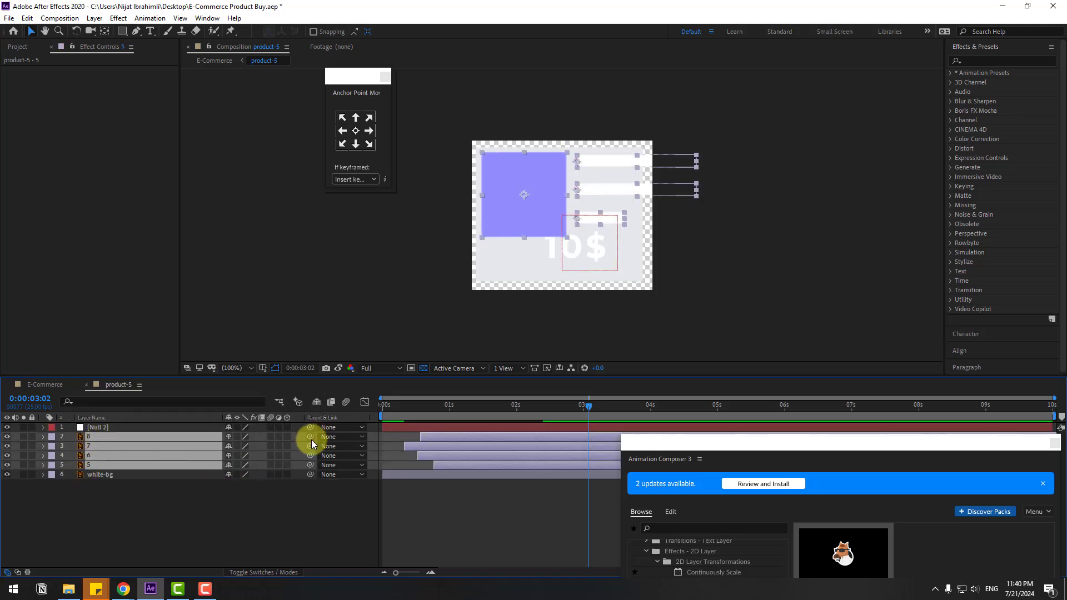
{"action": "left_click_drag", "start_coordinate": [90, 431], "coordinate": [92, 428]}
Scale the null to 66%, position the parented shapes within the 10$ card, and delete the null.
{"action": "left_click", "coordinate": [92, 428]}
{"action": "key", "text": "s"}
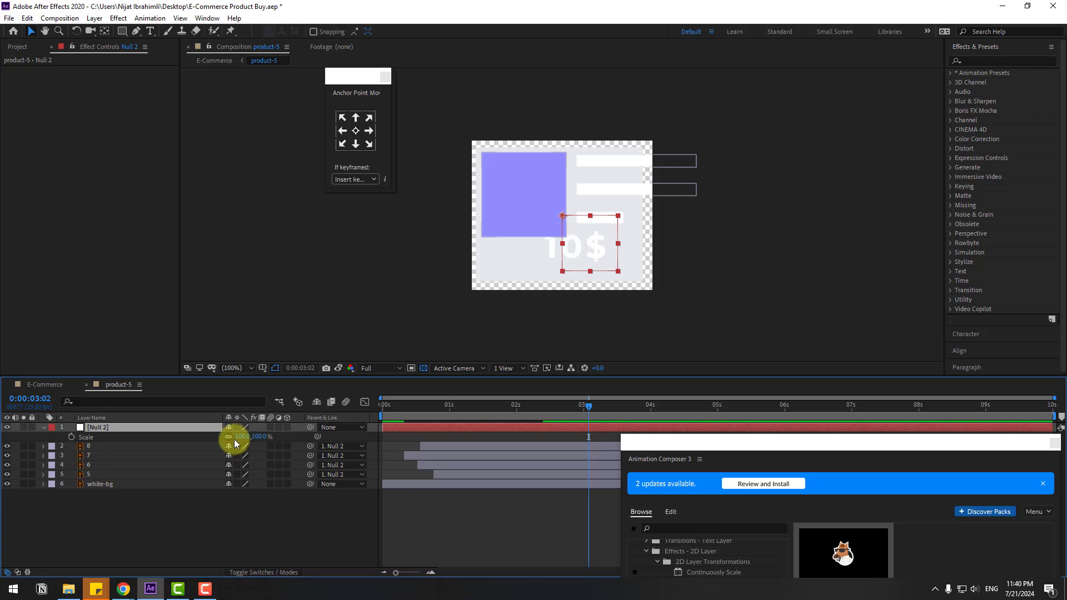
{"action": "left_click_drag", "start_coordinate": [245, 440], "coordinate": [231, 433]}
{"action": "left_click", "coordinate": [560, 225]}
{"action": "left_click", "coordinate": [558, 222]}
{"action": "left_click_drag", "start_coordinate": [425, 407], "coordinate": [573, 405]}
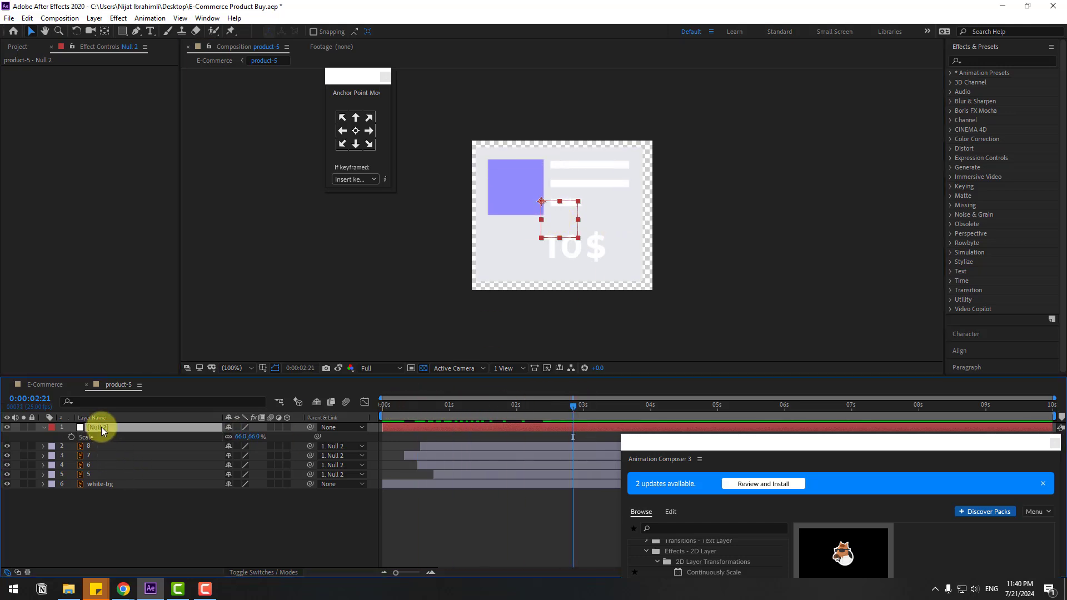
{"action": "key", "text": "Delete"}
{"action": "left_click_drag", "start_coordinate": [436, 401], "coordinate": [500, 405]}
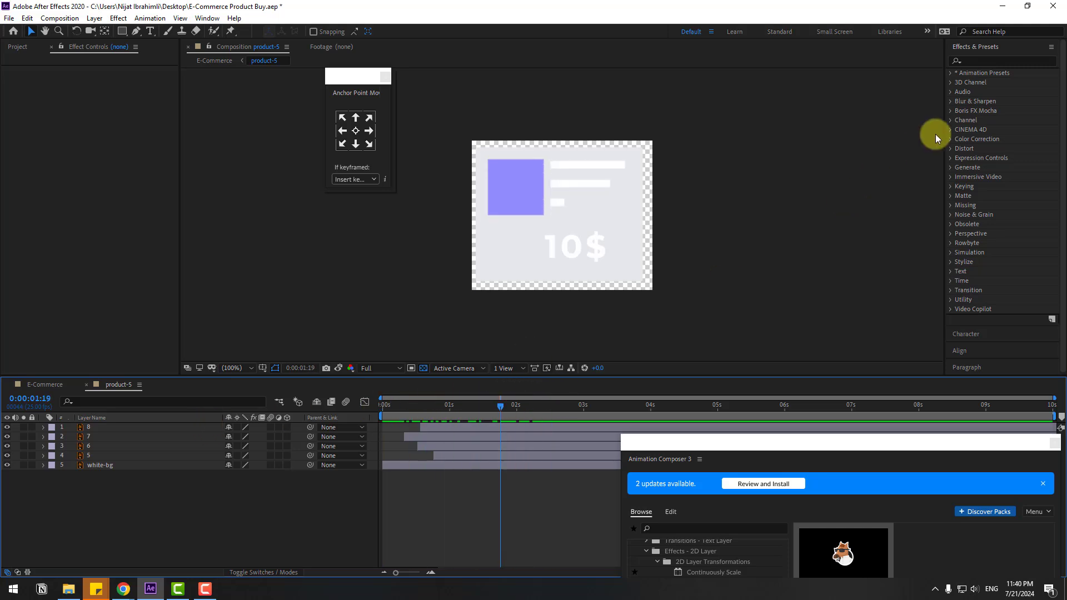
Keyframe the white-bg Scale at 100, 0% at 0:00:00:00 and at 100% just after one second.
{"action": "left_click", "coordinate": [102, 466]}
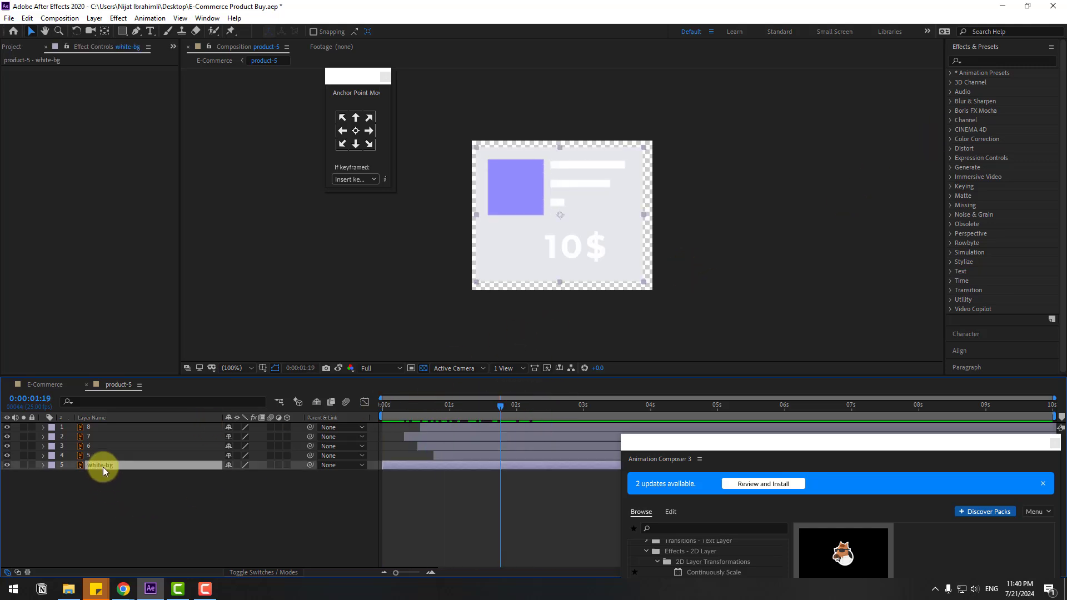
{"action": "key", "text": "s"}
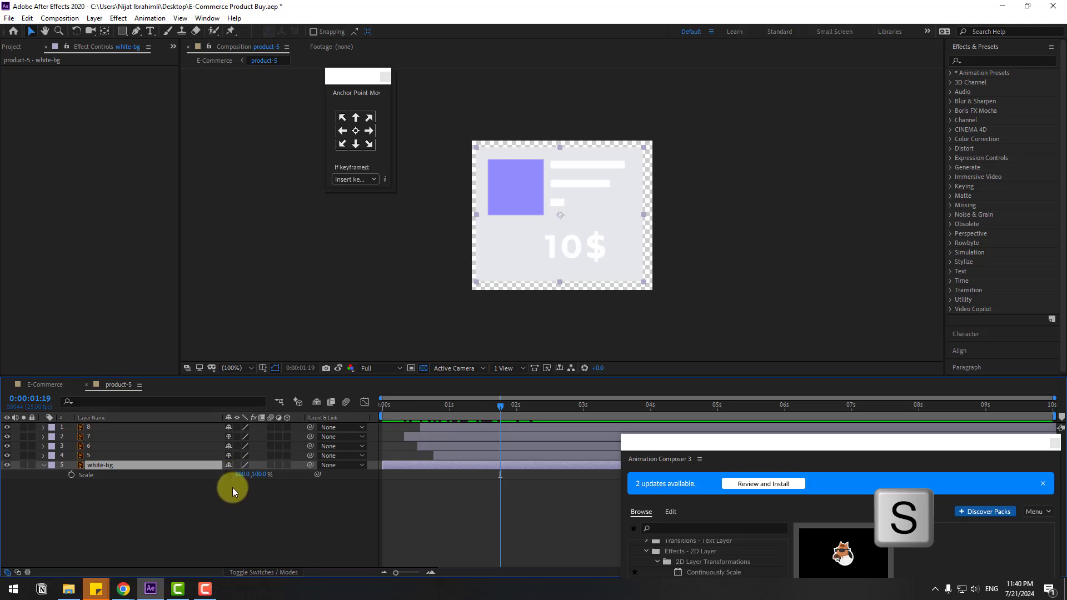
{"action": "left_click", "coordinate": [461, 416]}
{"action": "left_click", "coordinate": [71, 476]}
{"action": "key", "text": "shift+Page_Up"}
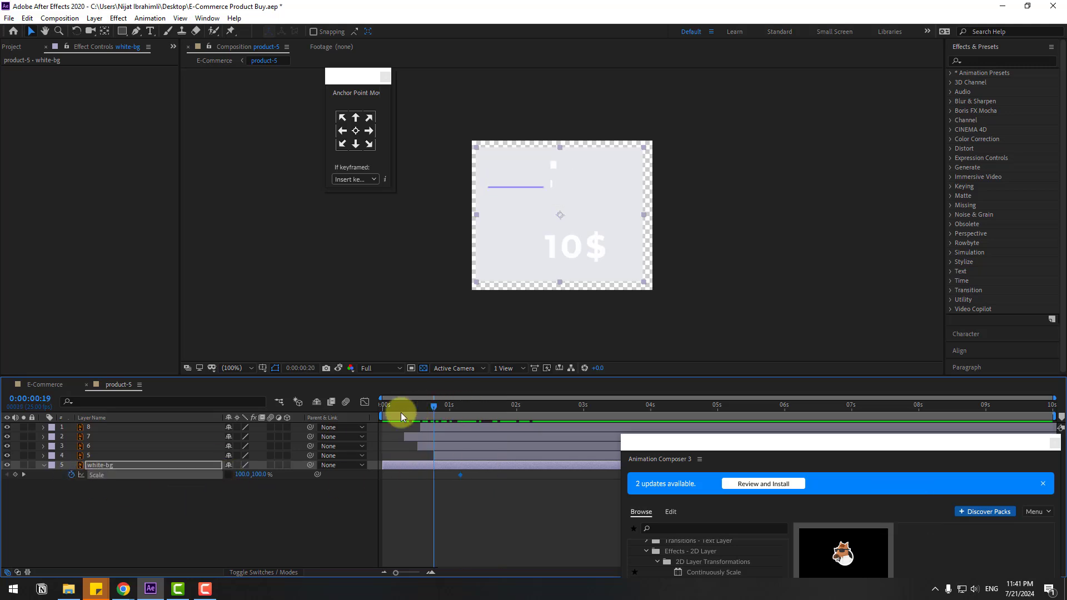
{"action": "key", "text": "ctrl+z"}
{"action": "left_click", "coordinate": [262, 476]}
{"action": "type", "text": "0"}
{"action": "key", "text": "Return"}
{"action": "left_click_drag", "start_coordinate": [475, 476], "coordinate": [383, 475]}
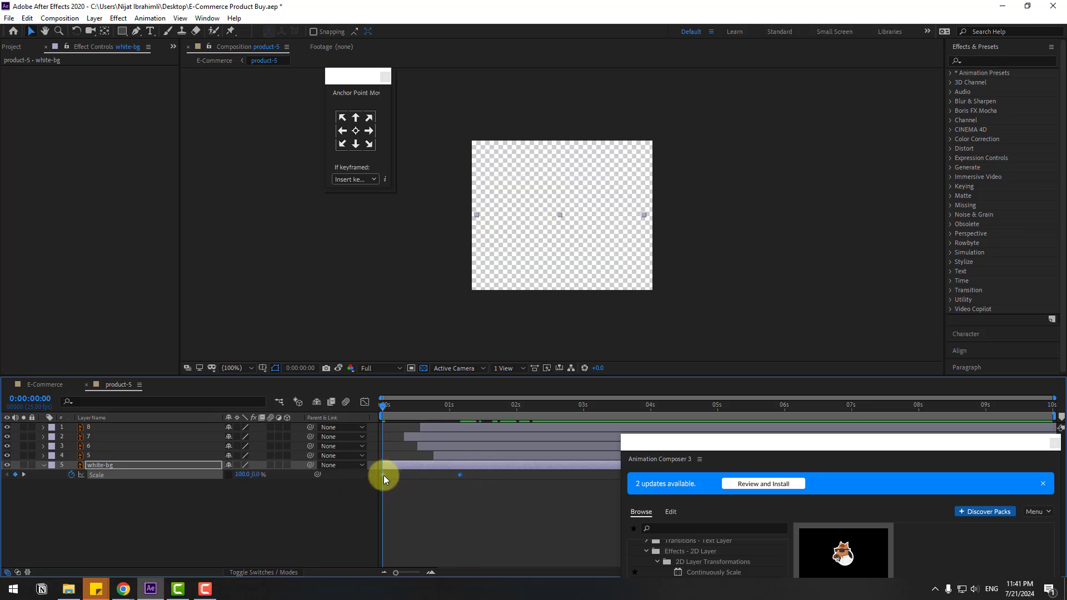
Apply Easy Ease to the white-bg Scale keyframes, reshape their speed curve into a sharp central peak, and preview it.
{"action": "right_click", "coordinate": [383, 475]}
{"action": "mouse_move", "coordinate": [391, 470]}
{"action": "left_click", "coordinate": [545, 505]}
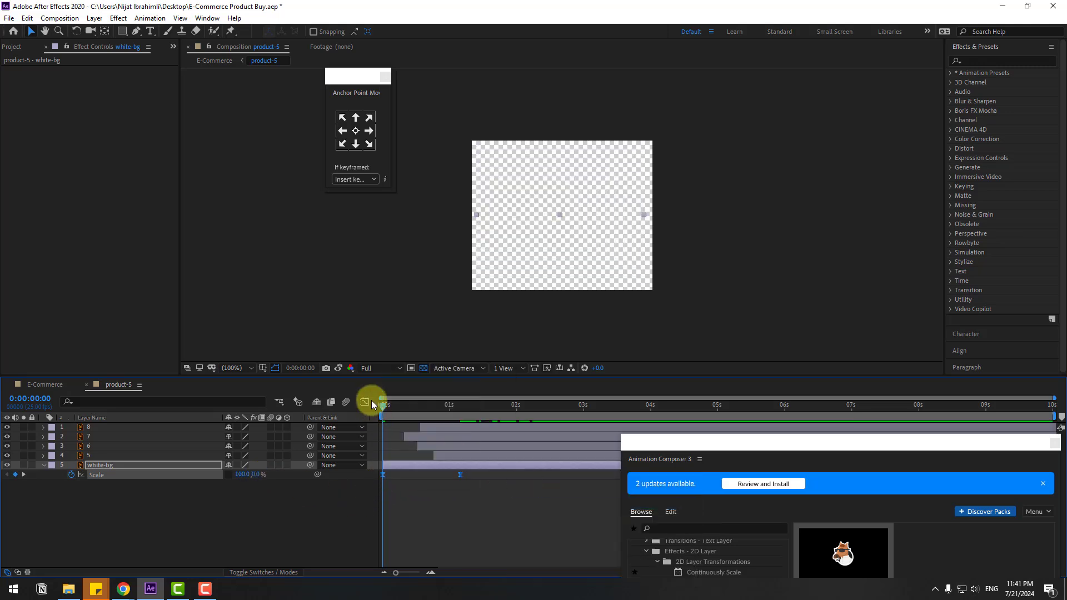
{"action": "left_click", "coordinate": [364, 401]}
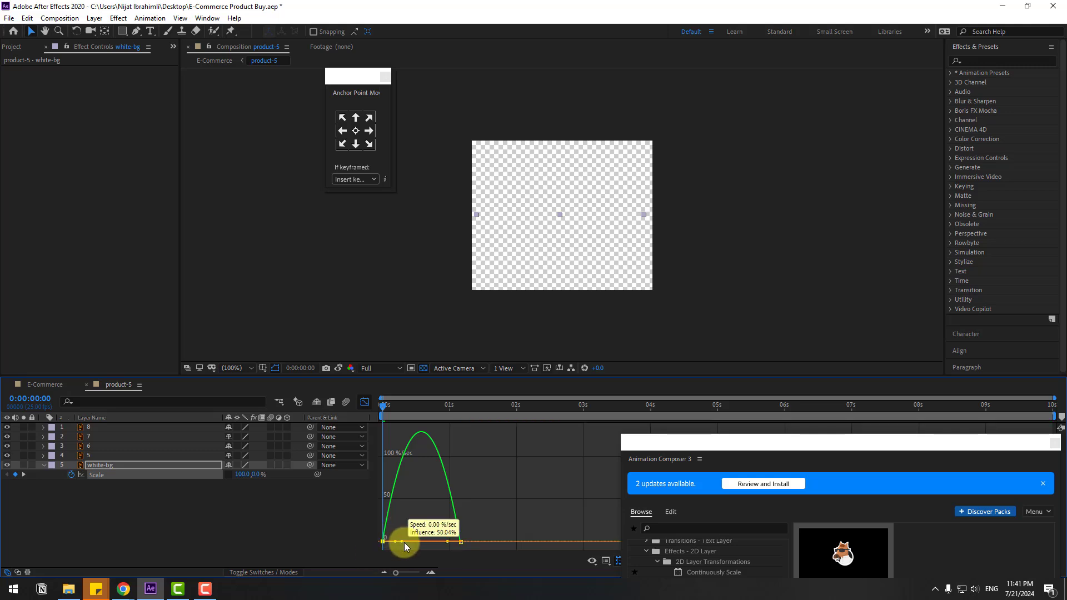
{"action": "left_click_drag", "start_coordinate": [397, 543], "coordinate": [432, 538]}
{"action": "key", "text": "space"}
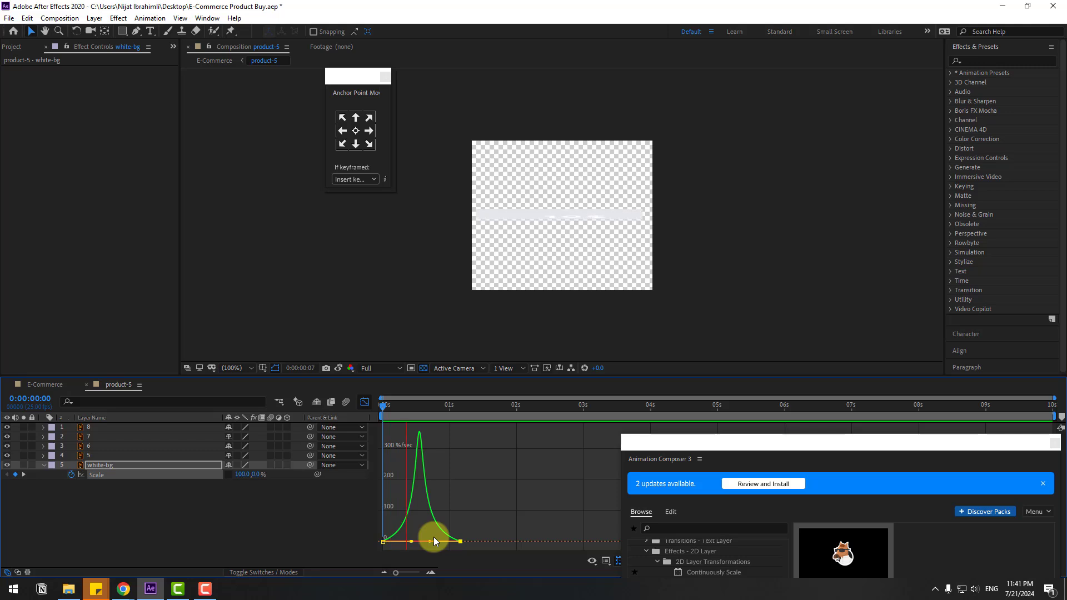
{"action": "key", "text": "space"}
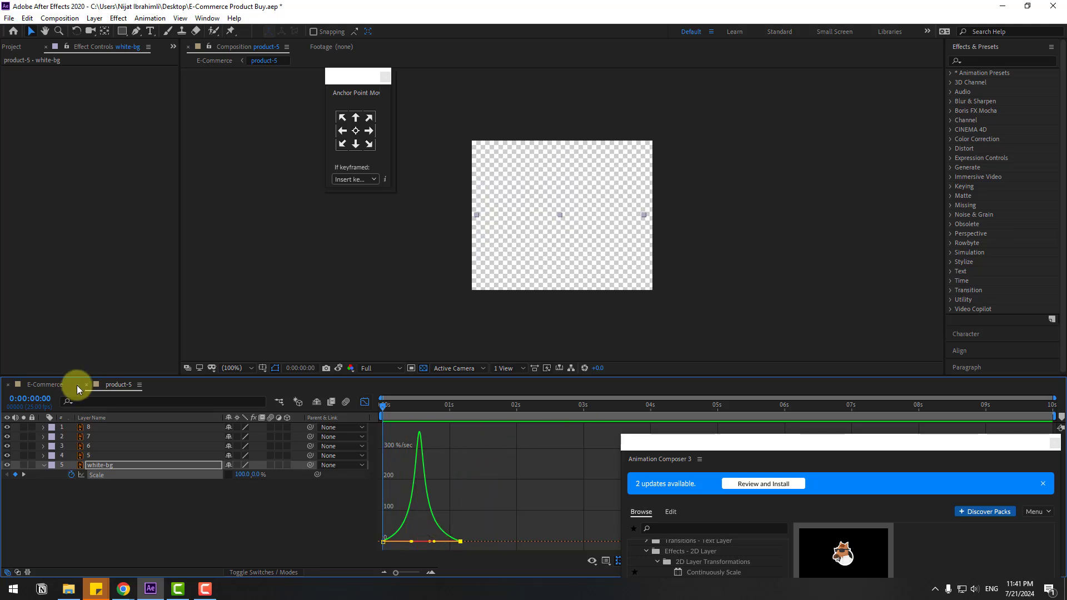
Close product-5 and move the 10$ card beside the pants card in the E-Commerce composition.
{"action": "left_click", "coordinate": [86, 385]}
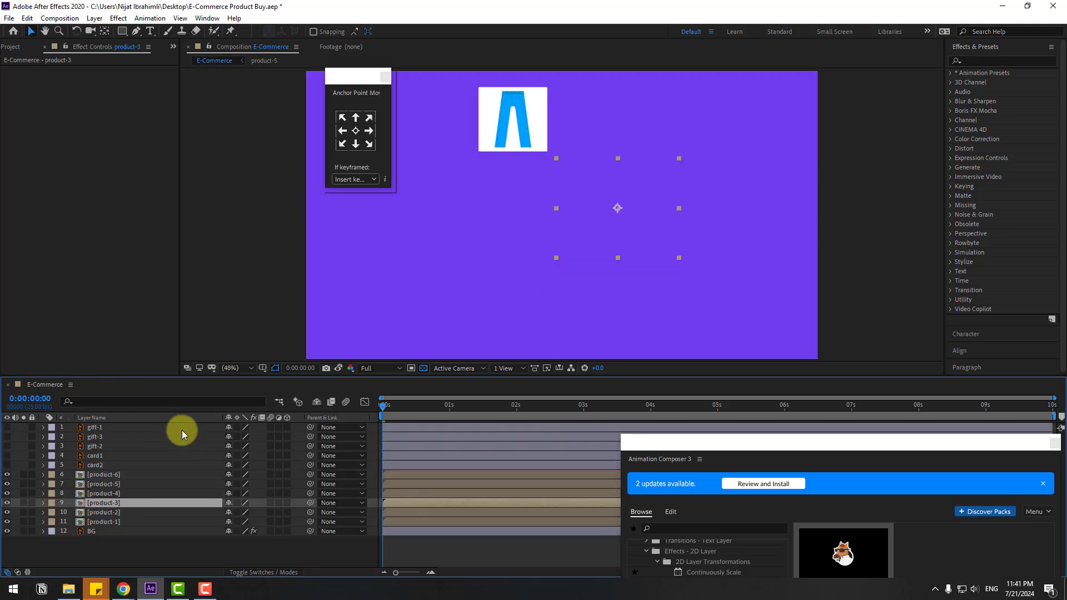
{"action": "left_click", "coordinate": [117, 476]}
{"action": "left_click_drag", "start_coordinate": [449, 408], "coordinate": [595, 404]}
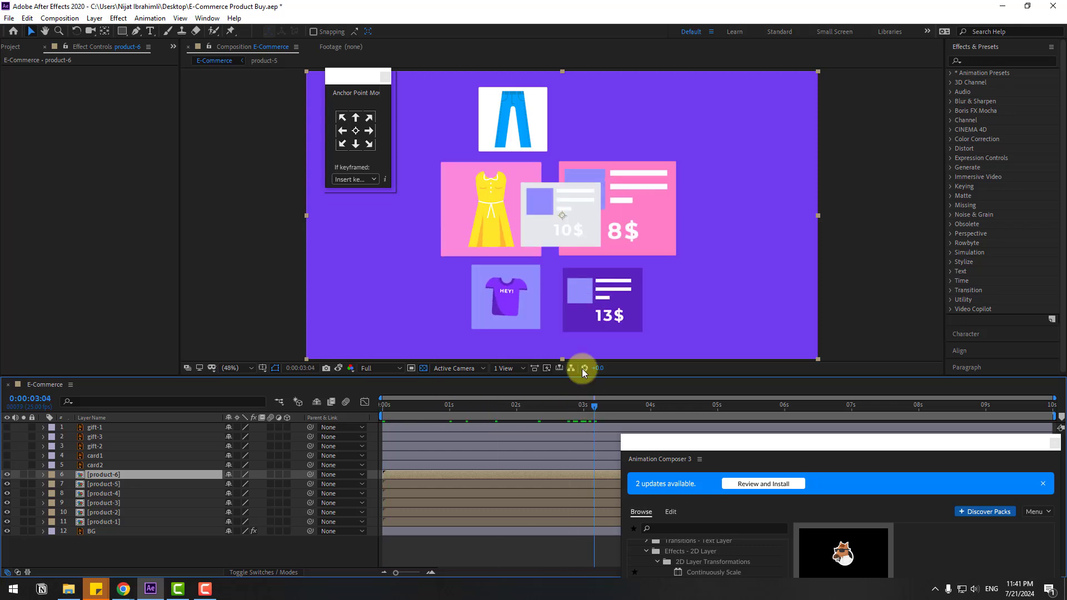
{"action": "left_click", "coordinate": [73, 485]}
{"action": "left_click_drag", "start_coordinate": [549, 216], "coordinate": [588, 122]}
{"action": "left_click_drag", "start_coordinate": [106, 484], "coordinate": [96, 476]}
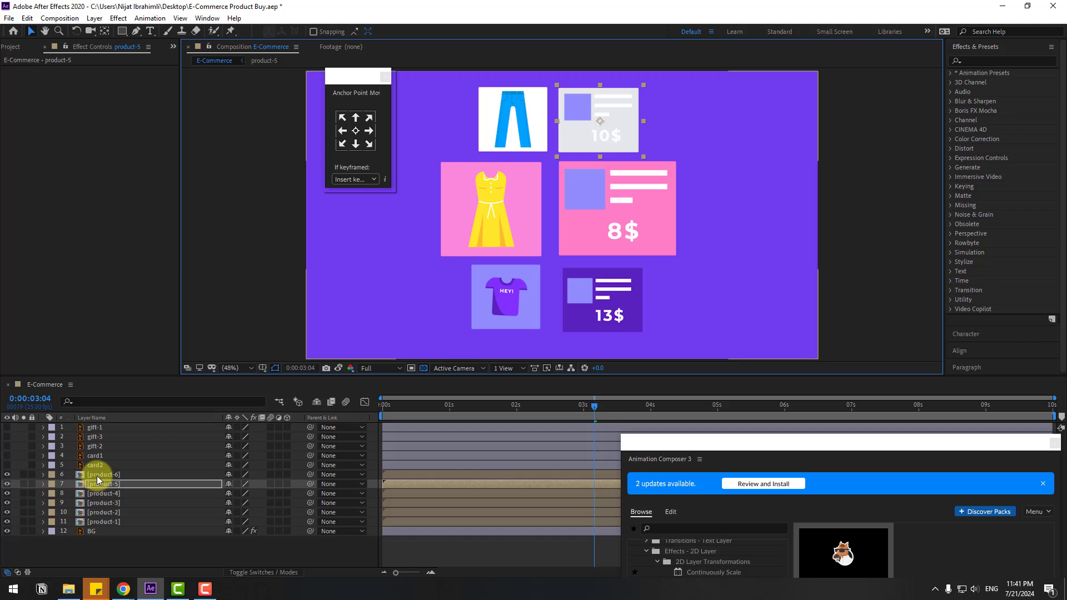
Open product-6 and crop the composition to a region of interest drawn closely around the pants card.
{"action": "double_click", "coordinate": [96, 476]}
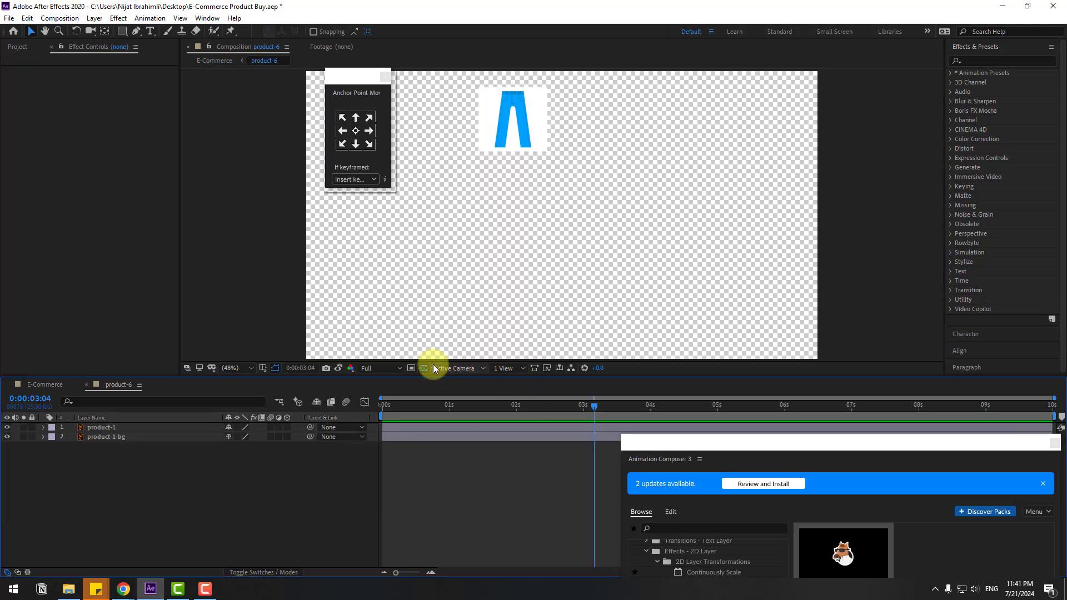
{"action": "left_click", "coordinate": [411, 368]}
{"action": "left_click_drag", "start_coordinate": [471, 84], "coordinate": [555, 155]}
{"action": "left_click", "coordinate": [60, 18]}
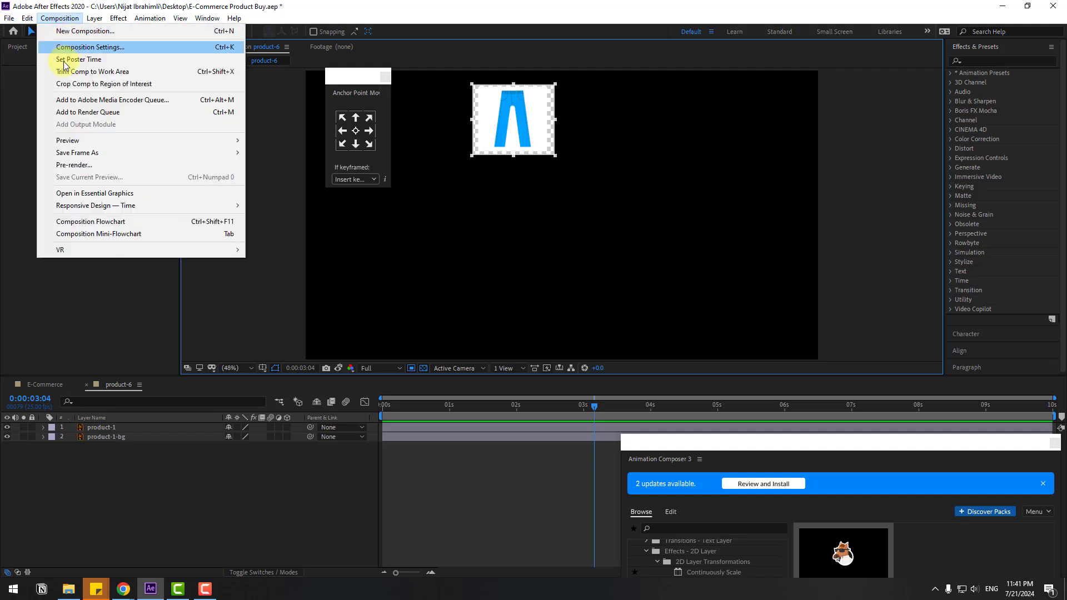
{"action": "left_click", "coordinate": [89, 83]}
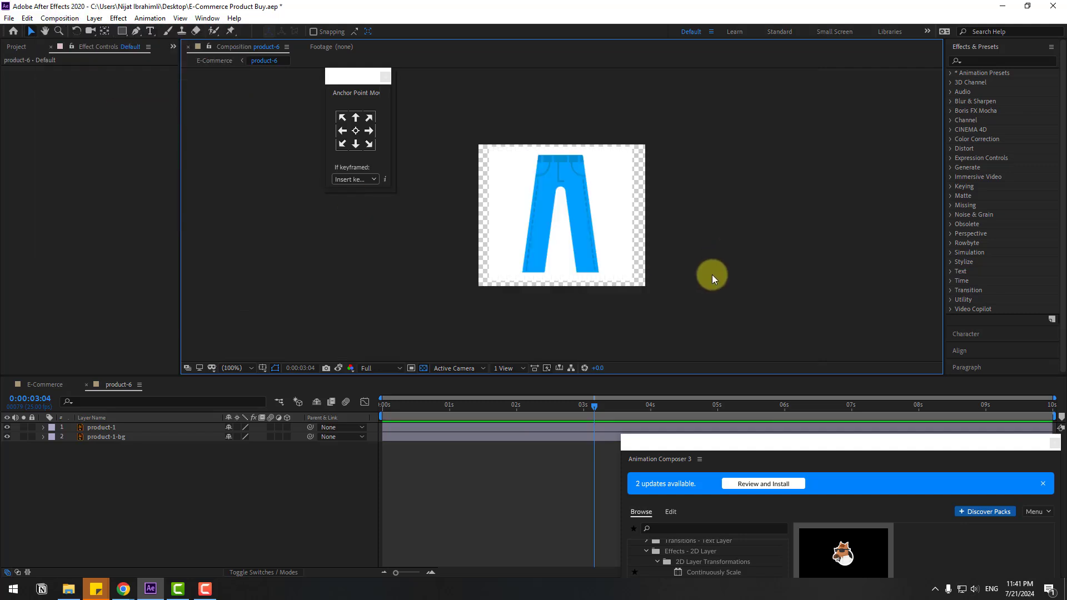
Give the pants layer product-1 an Overshoot Scale From Anchor Point In transition.
{"action": "left_click", "coordinate": [104, 428]}
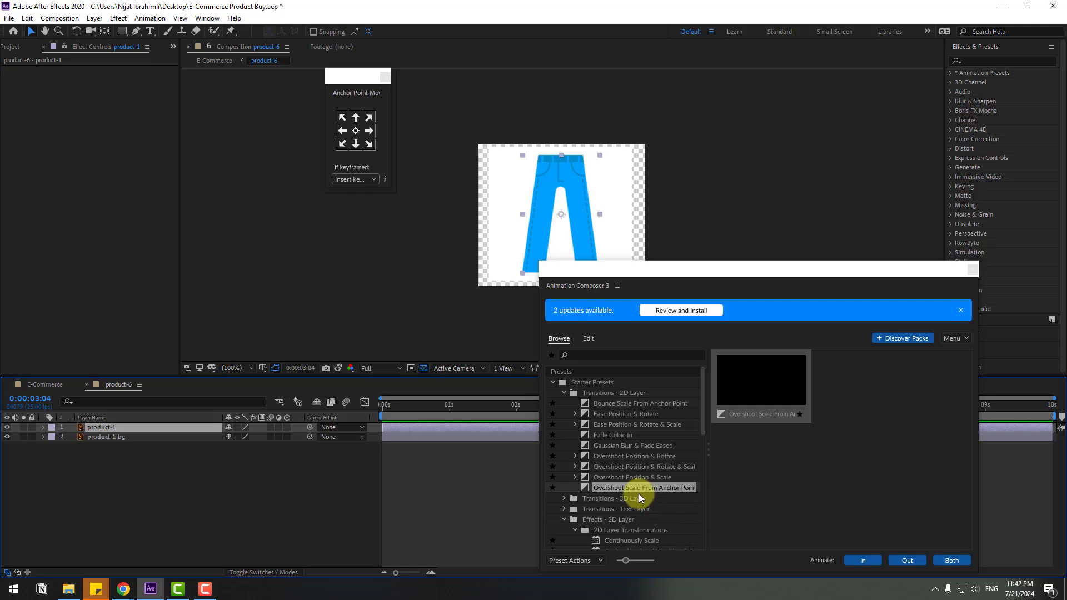
{"action": "left_click", "coordinate": [858, 560]}
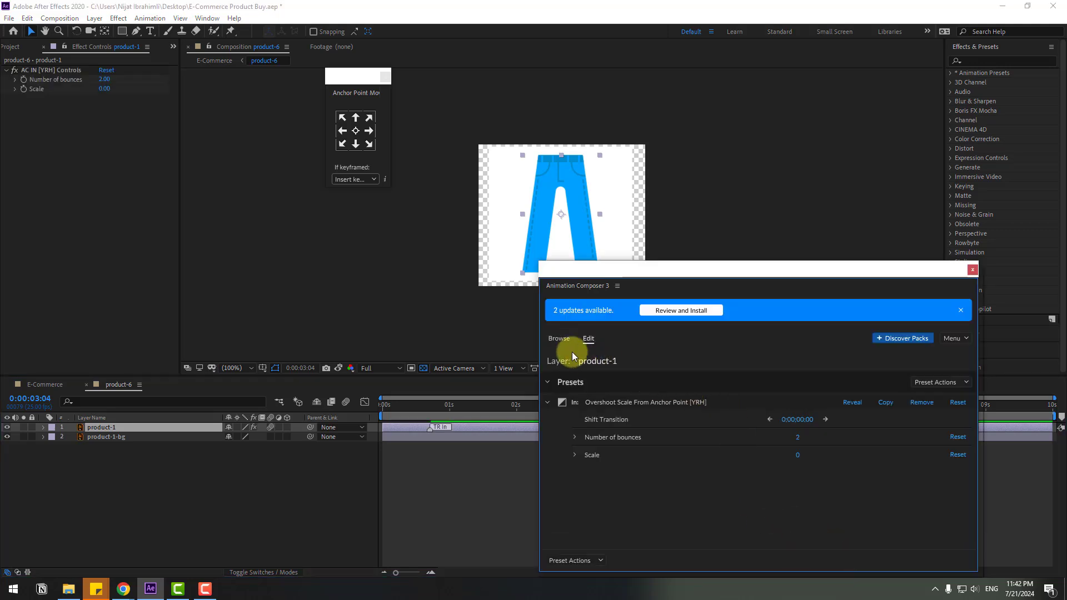
Add the Cosine Rotate effect to the pants layer product-1 with an intensity of 10 and close Animation Composer.
{"action": "left_click", "coordinate": [561, 340]}
{"action": "scroll", "coordinate": [639, 457], "scroll_direction": "down", "scroll_amount": 8}
{"action": "scroll", "coordinate": [646, 457], "scroll_direction": "up", "scroll_amount": 2}
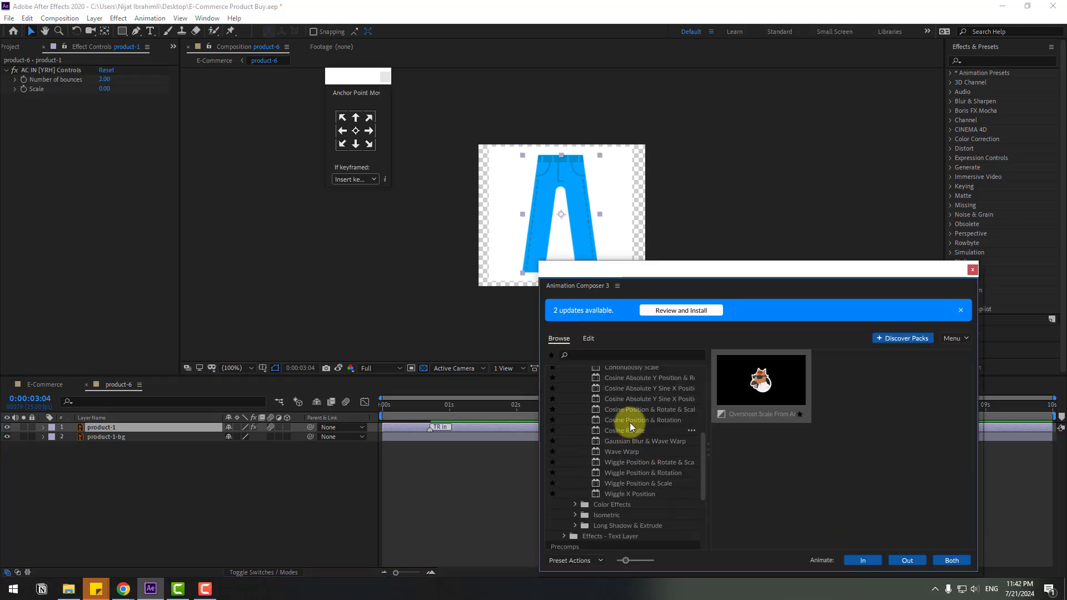
{"action": "left_click", "coordinate": [630, 427]}
{"action": "left_click", "coordinate": [938, 561]}
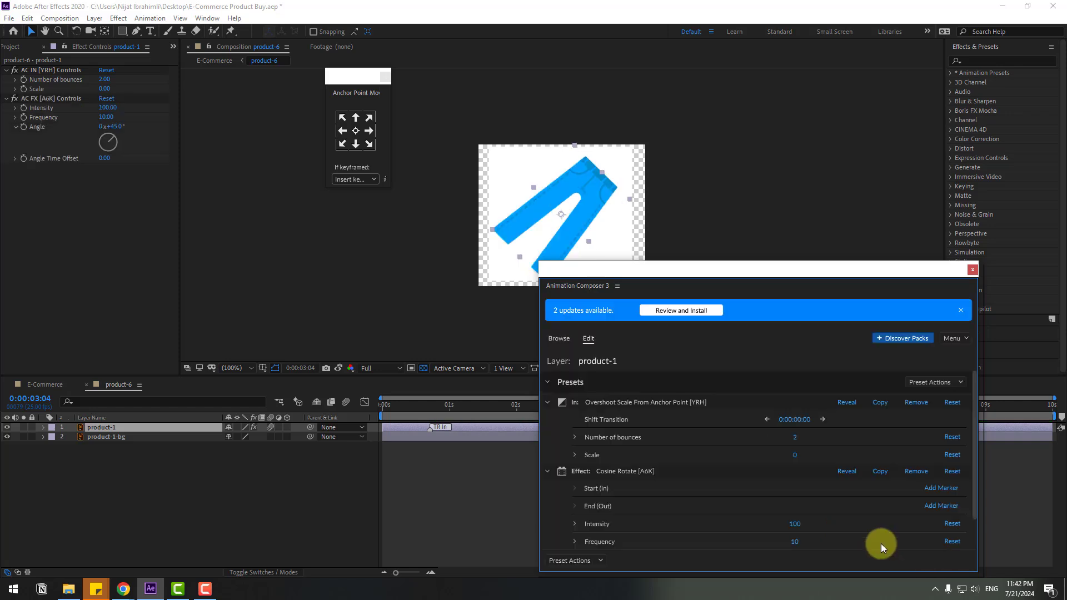
{"action": "left_click", "coordinate": [798, 525]}
{"action": "type", "text": "10"}
{"action": "key", "text": "Return"}
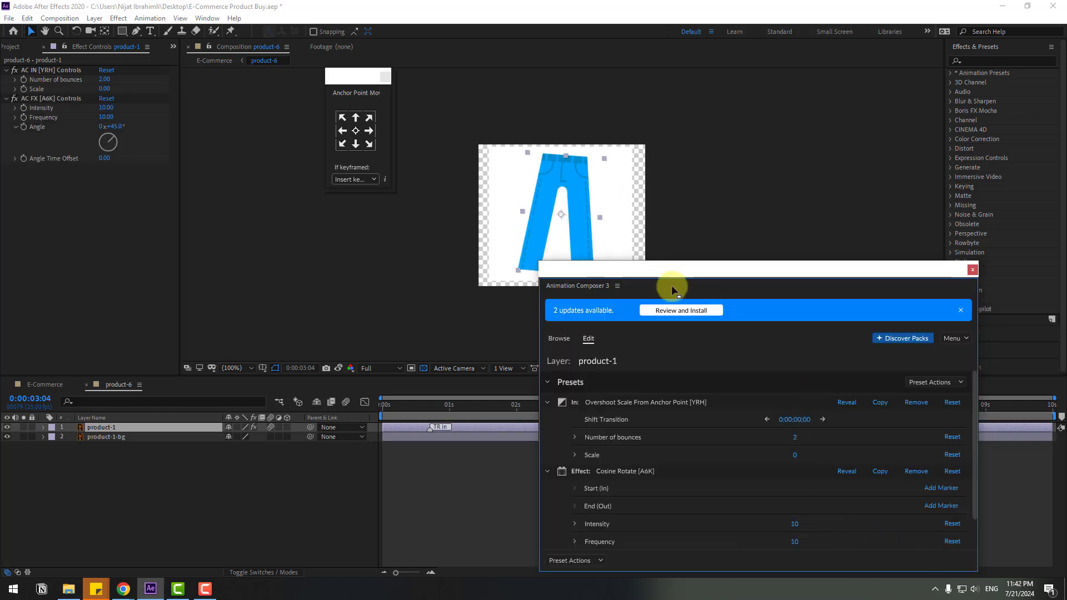
{"action": "left_click_drag", "start_coordinate": [663, 271], "coordinate": [710, 295]}
{"action": "left_click", "coordinate": [1020, 294]}
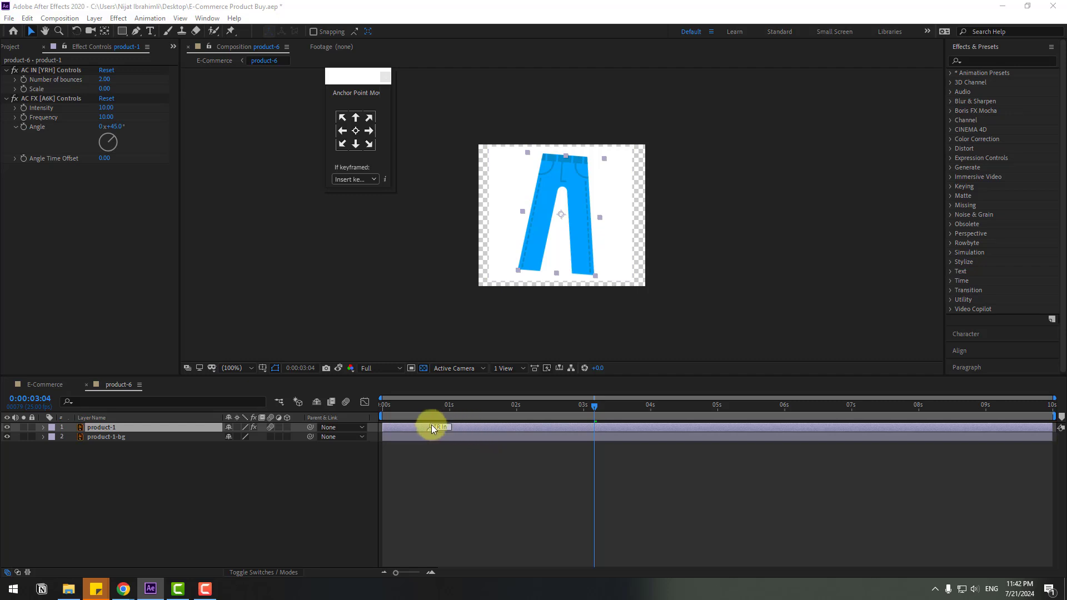
Delay the pants layer's start and keyframe product-1-bg's Scale from 100, 0% at the first frame to 100% at 0:00:01:05.
{"action": "mouse_move", "coordinate": [431, 430]}
{"action": "left_mouse_down"}
{"action": "mouse_move", "coordinate": [464, 430]}
{"action": "mouse_move", "coordinate": [445, 429]}
{"action": "left_mouse_up"}
{"action": "left_click", "coordinate": [112, 441]}
{"action": "key", "text": "s"}
{"action": "key", "text": "Home"}
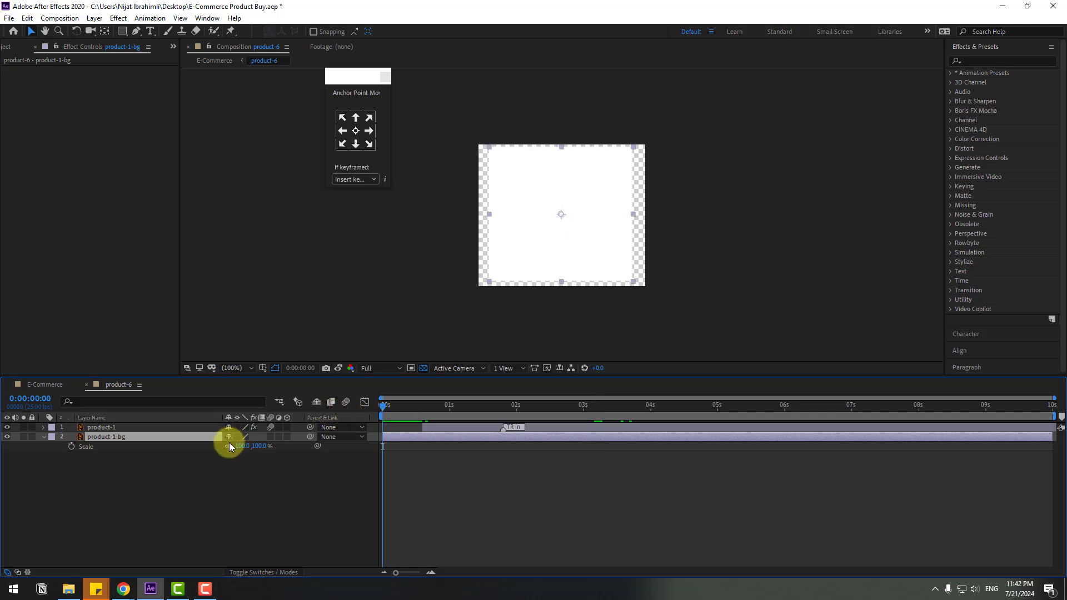
{"action": "left_click", "coordinate": [463, 406]}
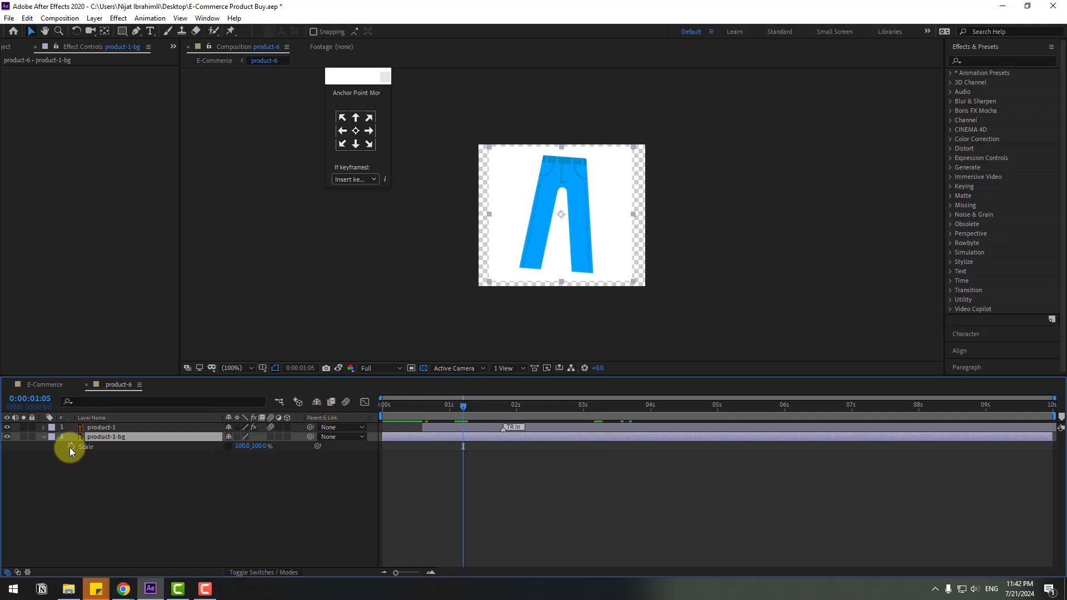
{"action": "left_click", "coordinate": [71, 446]}
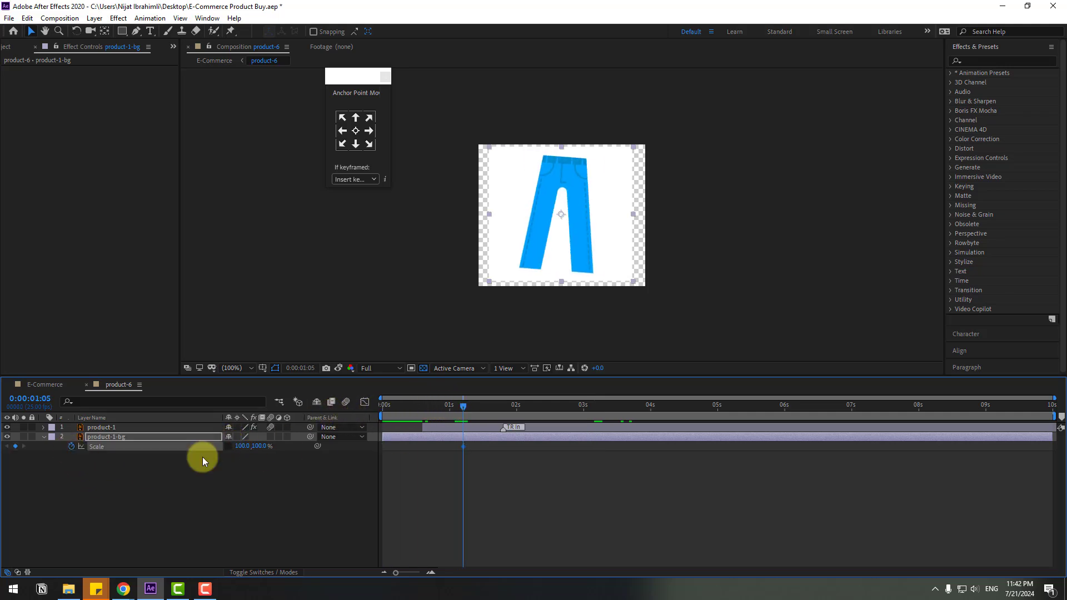
{"action": "left_click_drag", "start_coordinate": [431, 414], "coordinate": [329, 422]}
{"action": "type", "text": "0"}
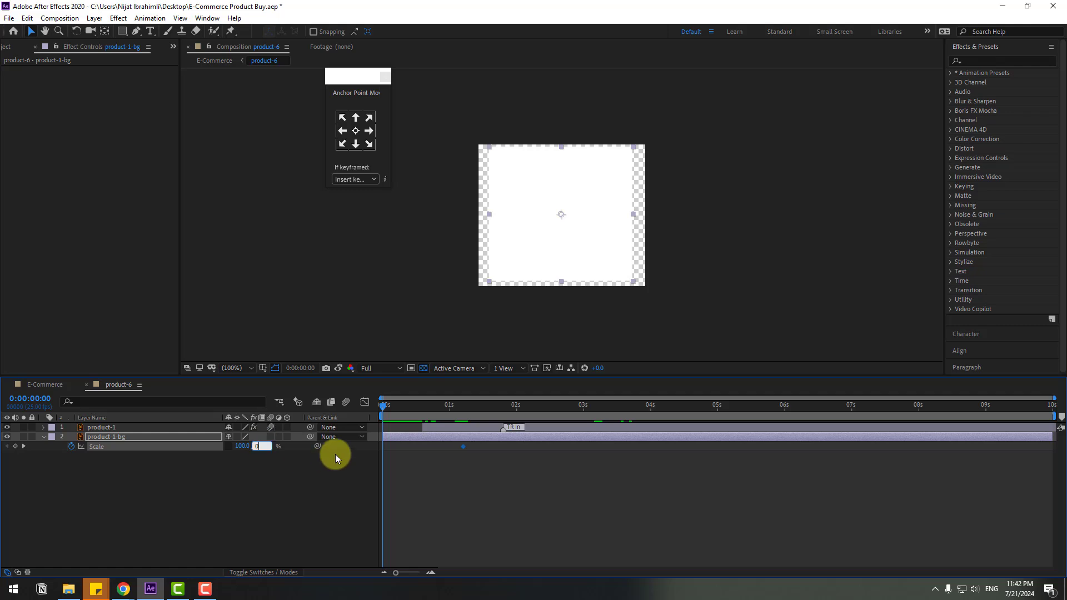
{"action": "key", "text": "Return"}
Apply Easy Ease to the product-1-bg Scale keyframes, reshape their speed curve into a sharp late peak, and preview it.
{"action": "right_click", "coordinate": [382, 449]}
{"action": "mouse_move", "coordinate": [422, 438]}
{"action": "left_click", "coordinate": [556, 476]}
{"action": "left_click", "coordinate": [364, 401]}
{"action": "left_click_drag", "start_coordinate": [414, 520], "coordinate": [405, 543]}
{"action": "key", "text": "space"}
{"action": "key", "text": "space"}
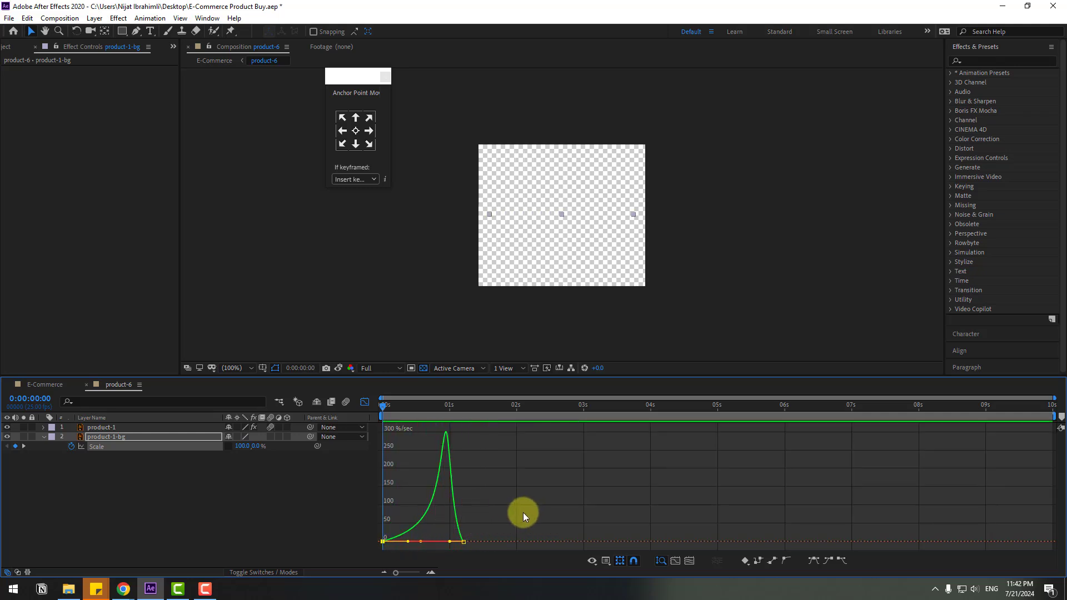
{"action": "key", "text": "space"}
{"action": "key", "text": "space"}
Close product-6, move the pants card beside the 10$ card in the E-Commerce composition, and compare the layout with the snapshot.
{"action": "left_click", "coordinate": [88, 385]}
{"action": "left_click_drag", "start_coordinate": [390, 408], "coordinate": [503, 409]}
{"action": "left_click_drag", "start_coordinate": [507, 109], "coordinate": [509, 104]}
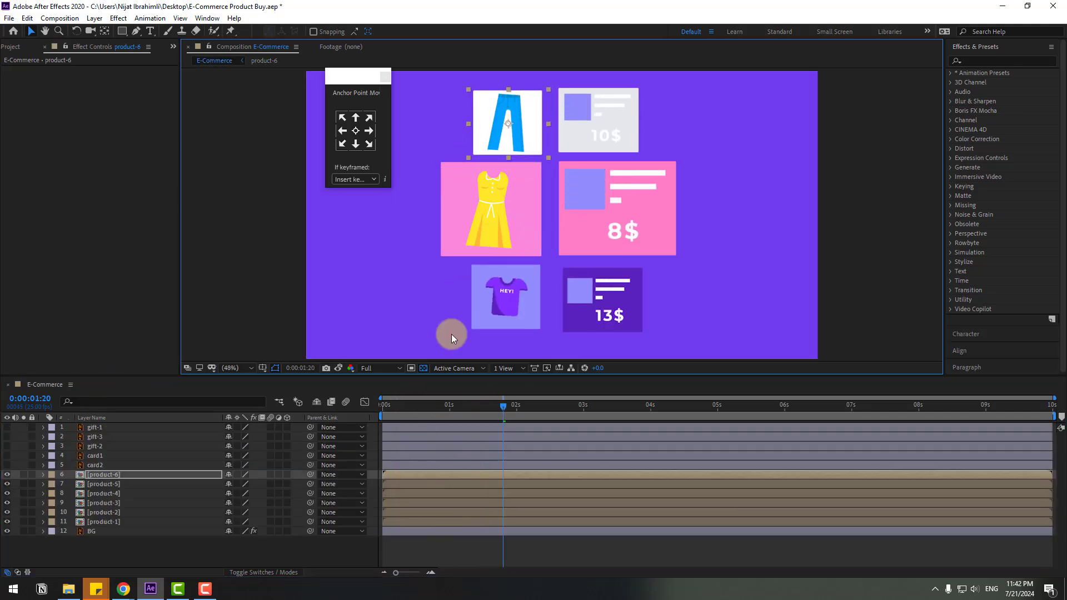
{"action": "left_click", "coordinate": [337, 369]}
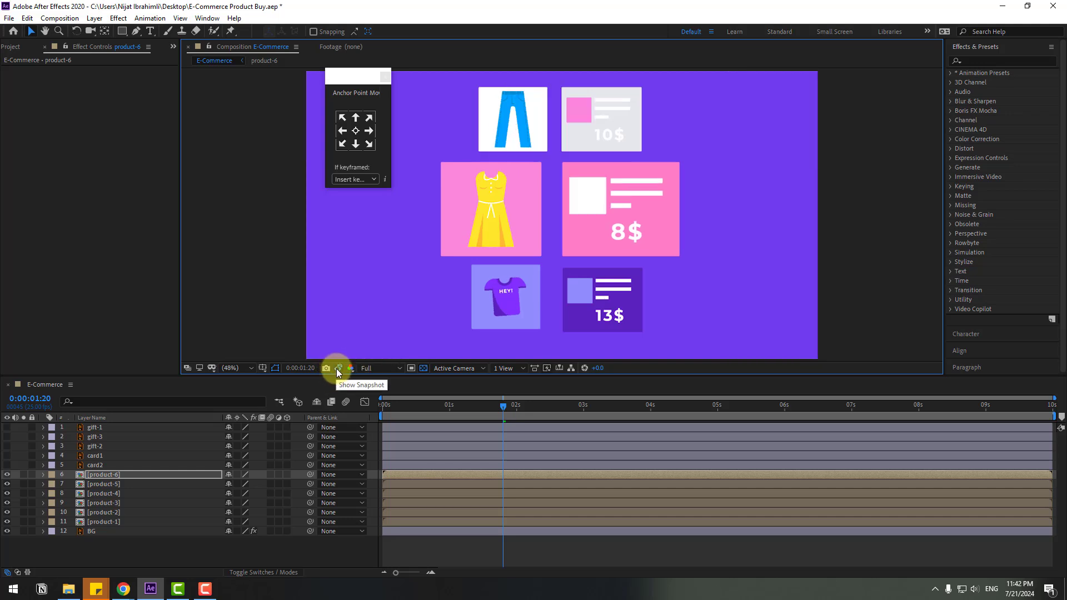
{"action": "left_click", "coordinate": [337, 370]}
{"action": "left_click", "coordinate": [337, 369]}
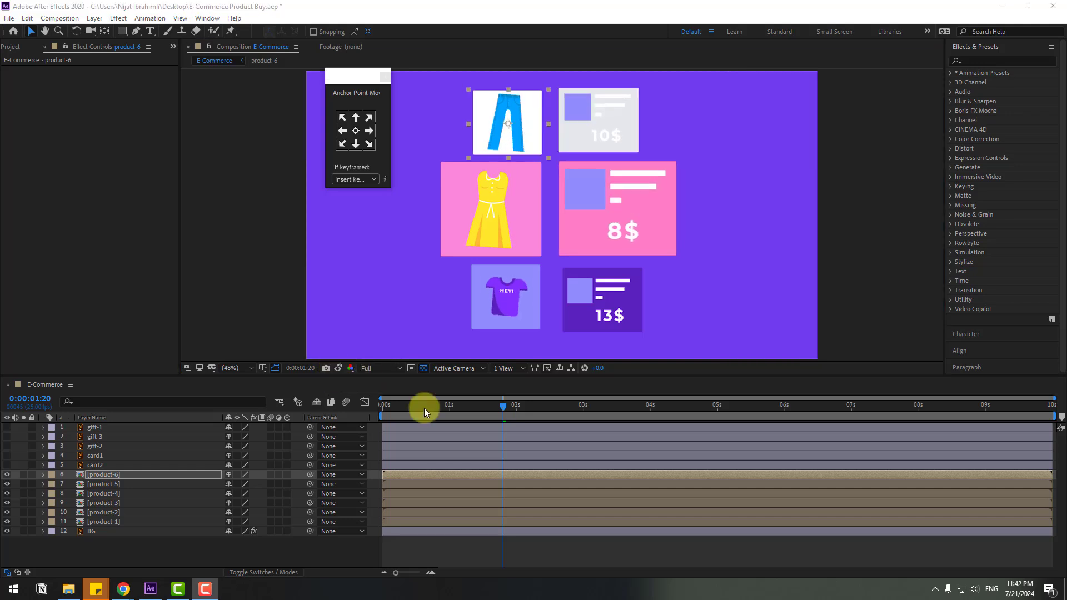
Stagger the start times of the six product layers by a few frames and preview the reveal.
{"action": "key", "text": "Home"}
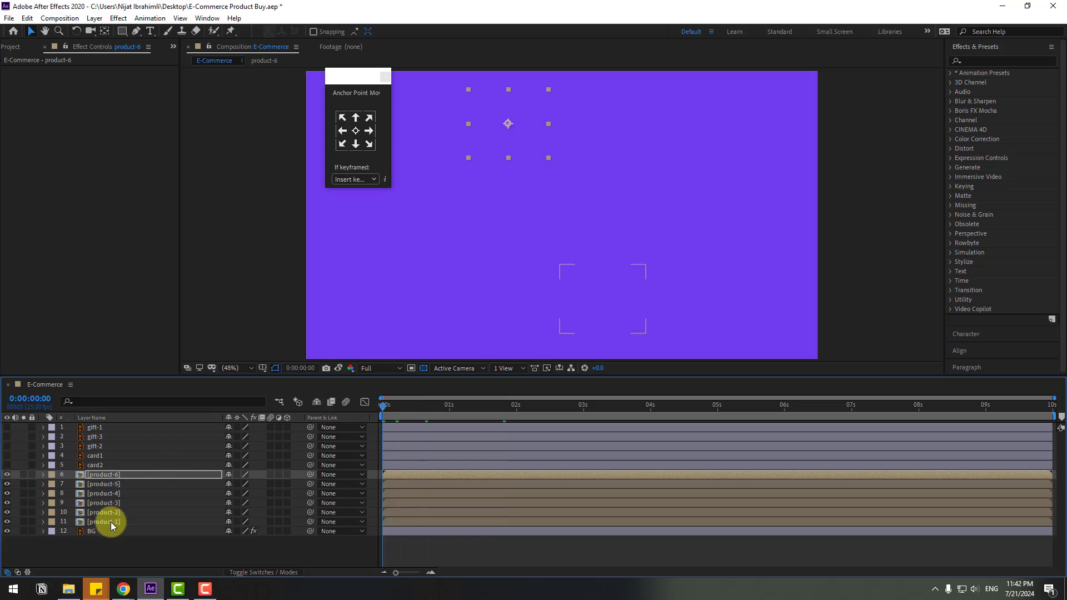
{"action": "left_click", "coordinate": [109, 522]}
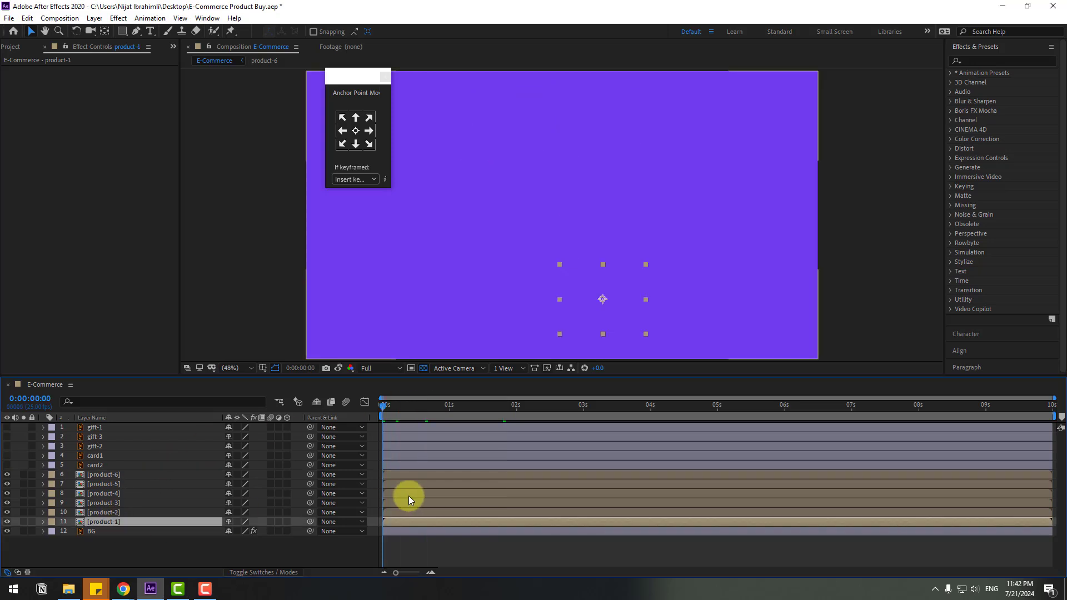
{"action": "left_click", "coordinate": [104, 475]}
{"action": "left_click_drag", "start_coordinate": [402, 477], "coordinate": [411, 522]}
{"action": "key", "text": "space"}
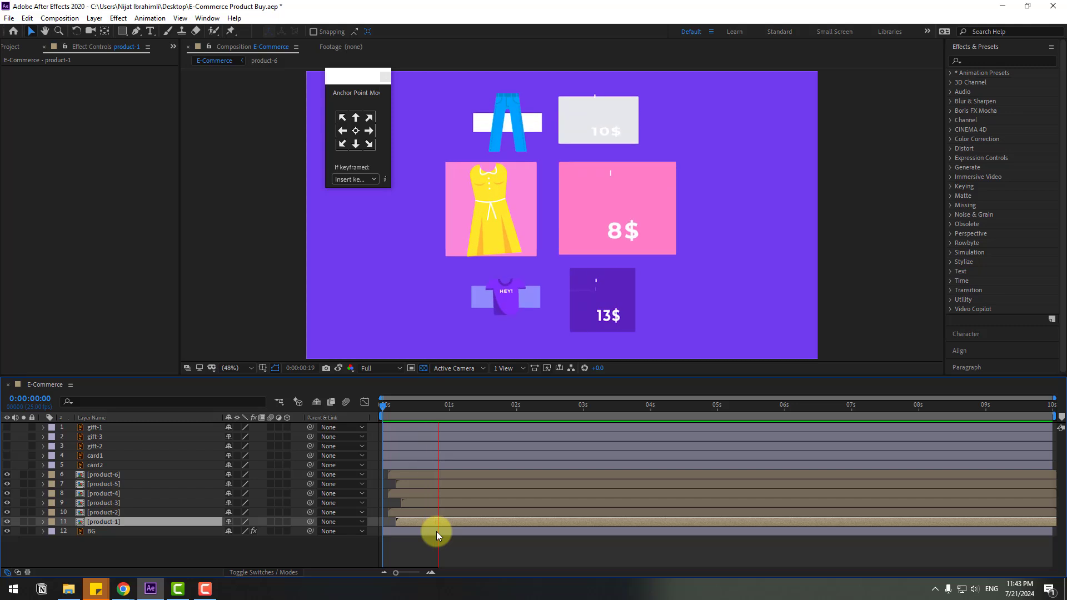
Add Position keyframes at 0:00:02:00 to all six product layers.
{"action": "left_click", "coordinate": [514, 411]}
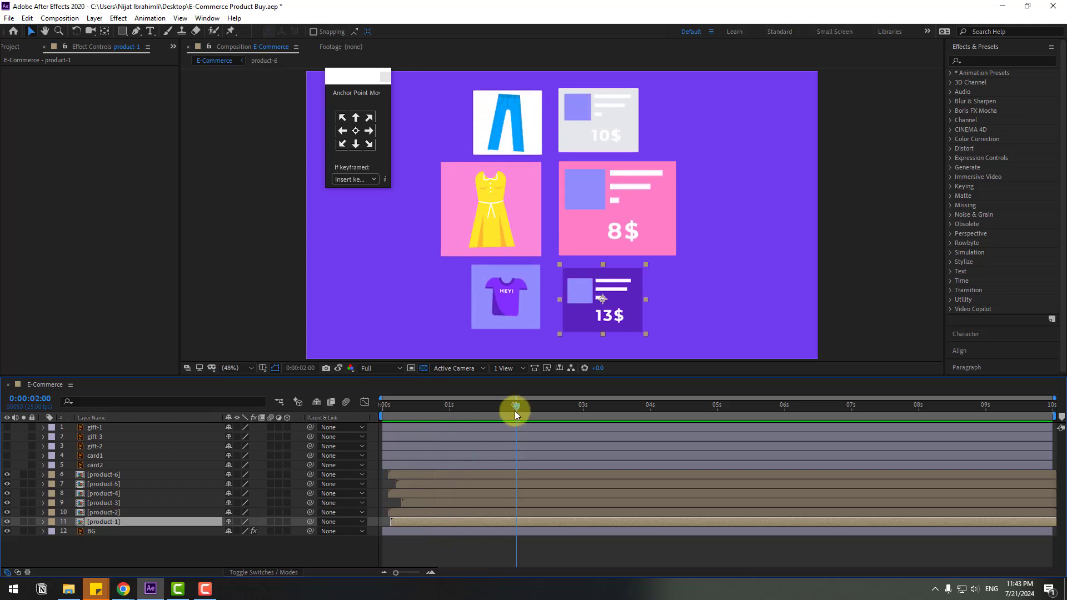
{"action": "left_click", "coordinate": [105, 475], "text": "shift"}
{"action": "key", "text": "p"}
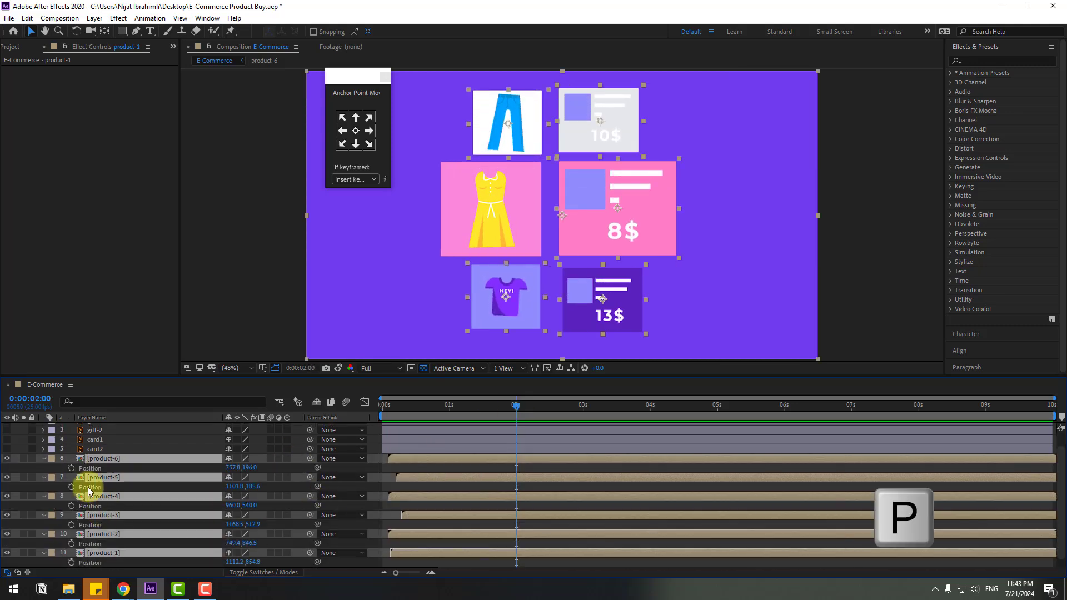
At 0:00:03:00, spread the six product and price cards outward toward the edges of the frame.
{"action": "left_click_drag", "start_coordinate": [517, 408], "coordinate": [585, 412]}
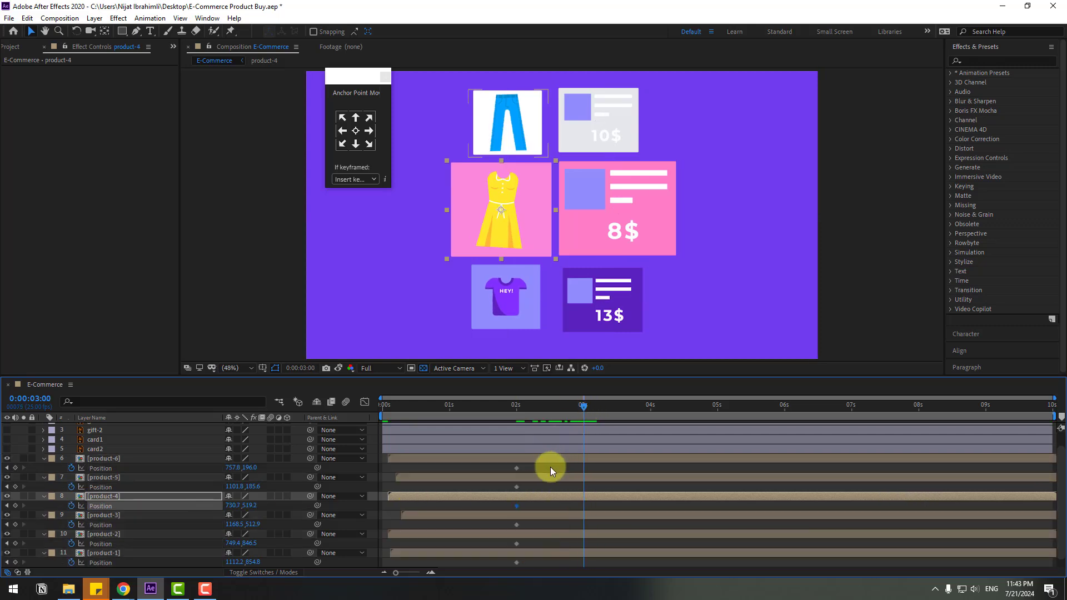
{"action": "left_click", "coordinate": [550, 459]}
{"action": "left_click_drag", "start_coordinate": [518, 143], "coordinate": [465, 126]}
{"action": "left_click_drag", "start_coordinate": [593, 141], "coordinate": [679, 137]}
{"action": "left_click_drag", "start_coordinate": [609, 201], "coordinate": [740, 202]}
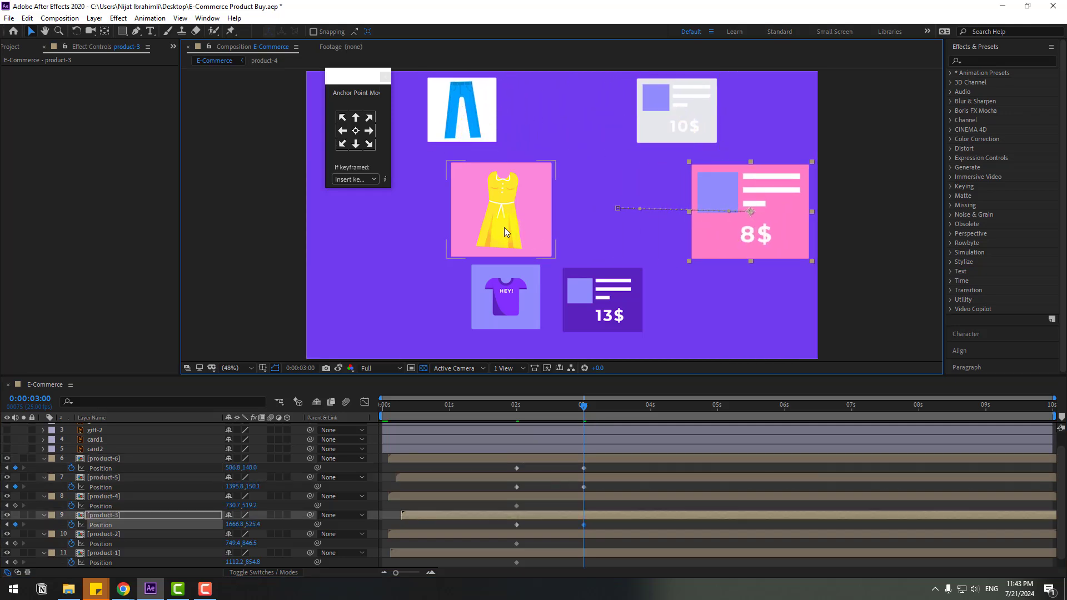
{"action": "left_click_drag", "start_coordinate": [505, 227], "coordinate": [408, 231]}
{"action": "left_click_drag", "start_coordinate": [353, 91], "coordinate": [248, 89]}
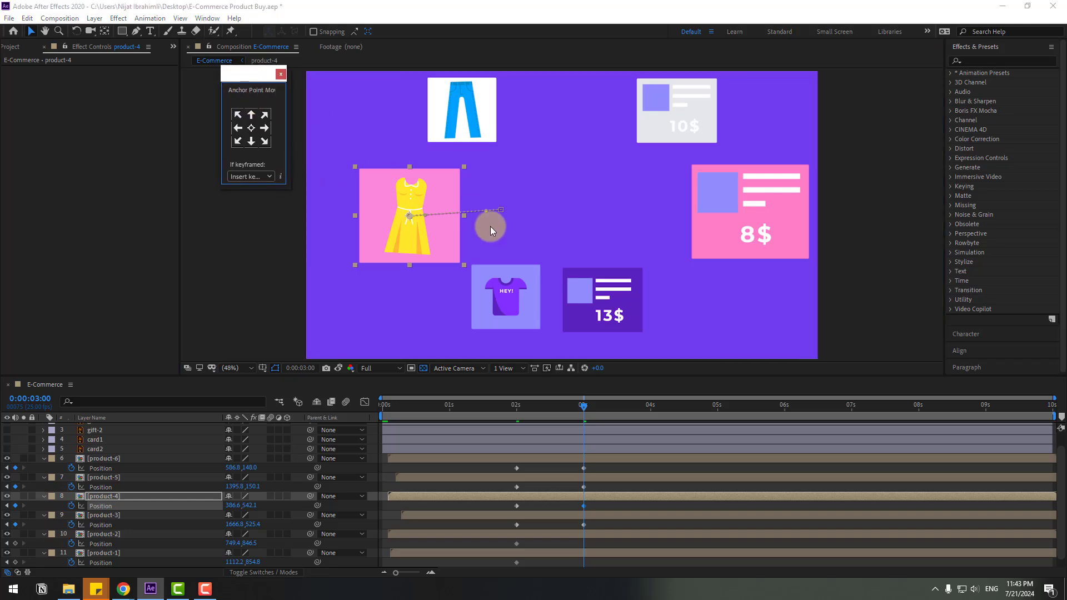
{"action": "left_click_drag", "start_coordinate": [405, 219], "coordinate": [373, 207]}
{"action": "left_click_drag", "start_coordinate": [524, 276], "coordinate": [460, 298]}
{"action": "left_click_drag", "start_coordinate": [614, 302], "coordinate": [705, 318]}
{"action": "scroll", "coordinate": [616, 476], "scroll_direction": "down", "scroll_amount": 1}
{"action": "left_click", "coordinate": [616, 476]}
At 0:00:04:01, gather all six product and price cards into an overlapping stack at the frame's centre.
{"action": "left_click_drag", "start_coordinate": [601, 407], "coordinate": [655, 410]}
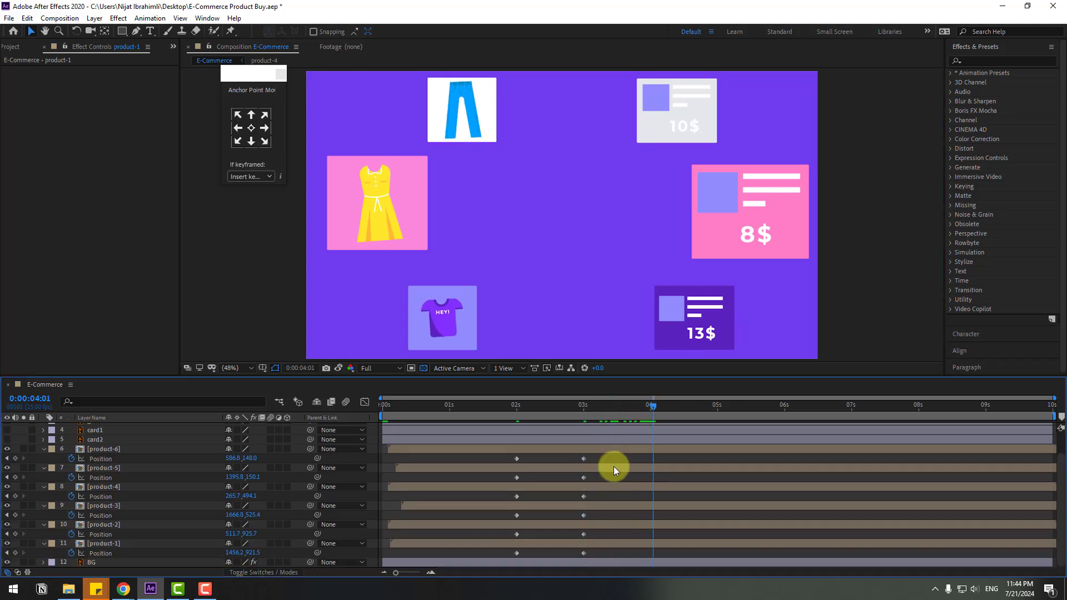
{"action": "left_click", "coordinate": [105, 449]}
{"action": "left_click_drag", "start_coordinate": [475, 127], "coordinate": [562, 191]}
{"action": "left_click", "coordinate": [429, 233]}
{"action": "left_click_drag", "start_coordinate": [429, 236], "coordinate": [592, 223]}
{"action": "left_click", "coordinate": [760, 241]}
{"action": "left_click_drag", "start_coordinate": [760, 240], "coordinate": [576, 227]}
{"action": "left_click", "coordinate": [683, 125]}
{"action": "left_click_drag", "start_coordinate": [682, 124], "coordinate": [559, 208]}
{"action": "left_click_drag", "start_coordinate": [488, 305], "coordinate": [553, 201]}
{"action": "left_click_drag", "start_coordinate": [690, 328], "coordinate": [578, 216]}
Apply Easy Ease to all the product layers' Position keyframes and preview from a work area starting just before 0:00:02:00.
{"action": "left_click_drag", "start_coordinate": [659, 453], "coordinate": [516, 554]}
{"action": "right_click", "coordinate": [516, 554]}
{"action": "mouse_move", "coordinate": [587, 546]}
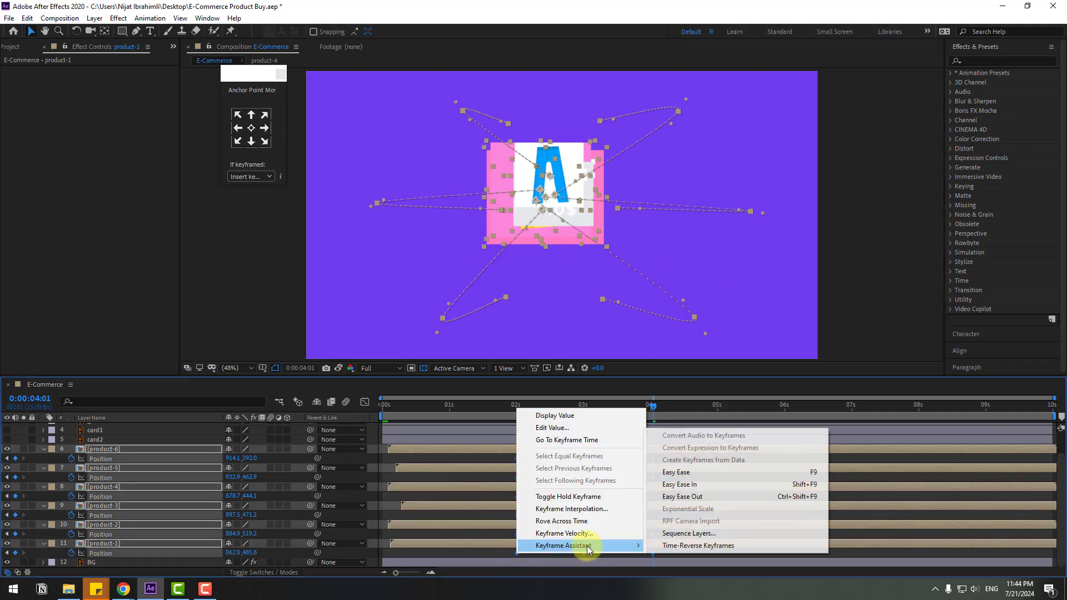
{"action": "left_click", "coordinate": [794, 471]}
{"action": "left_click_drag", "start_coordinate": [379, 416], "coordinate": [504, 413]}
{"action": "key", "text": "space"}
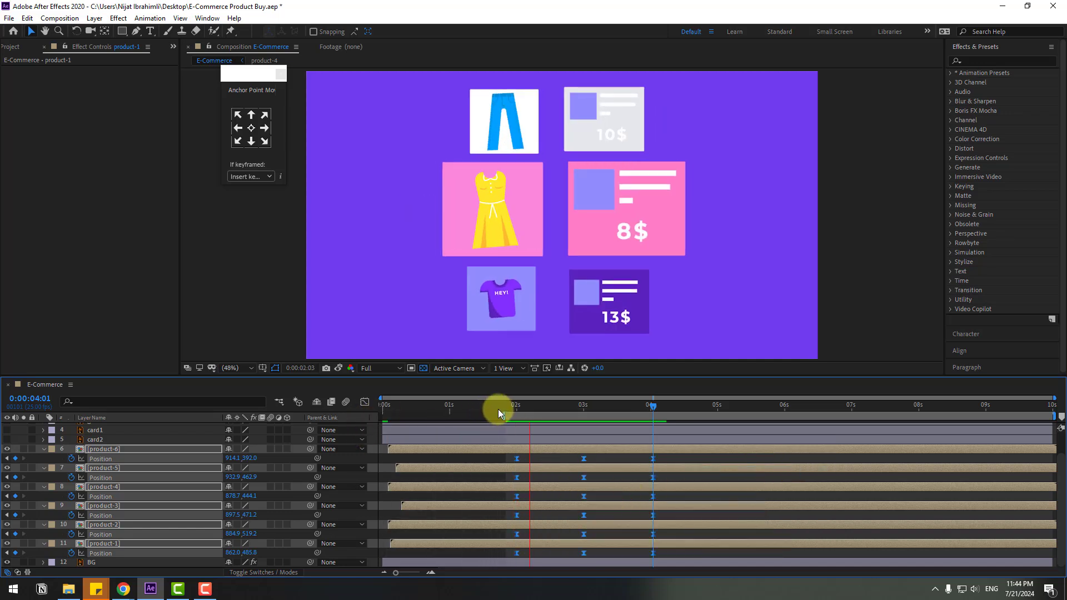
{"action": "key", "text": "space"}
{"action": "key", "text": "space"}
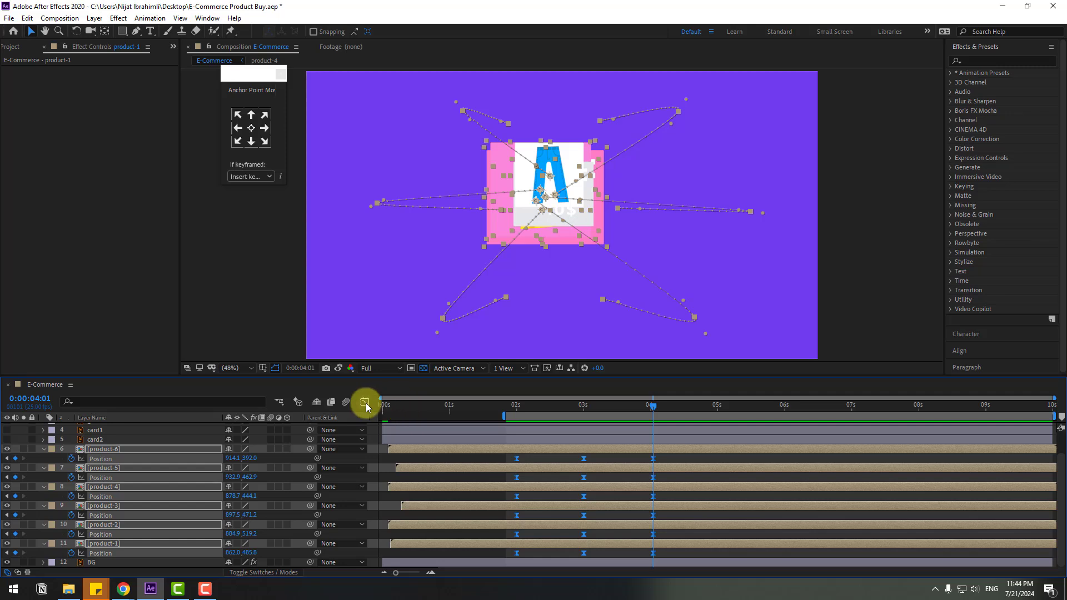
Reshape the Position speed curves into sharp peaks near the first and last keyframes with a long ease around the middle ones.
{"action": "left_click", "coordinate": [365, 402]}
{"action": "mouse_move", "coordinate": [598, 539]}
{"action": "left_mouse_down"}
{"action": "mouse_move", "coordinate": [572, 550]}
{"action": "mouse_move", "coordinate": [555, 539]}
{"action": "mouse_move", "coordinate": [612, 538]}
{"action": "left_mouse_up"}
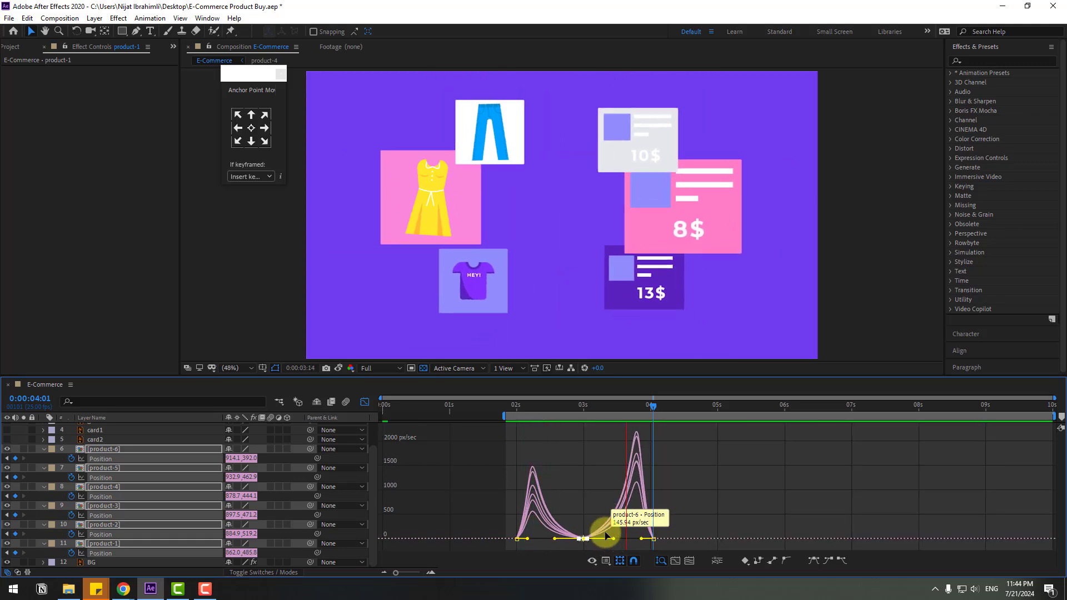
{"action": "key", "text": "shift+F3"}
Tighten the product layers' Position timing, moving the middle keyframes to about 0:00:02:15 and the last ones to just after 0:00:03:00.
{"action": "left_click_drag", "start_coordinate": [662, 462], "coordinate": [631, 552]}
{"action": "key", "text": "space"}
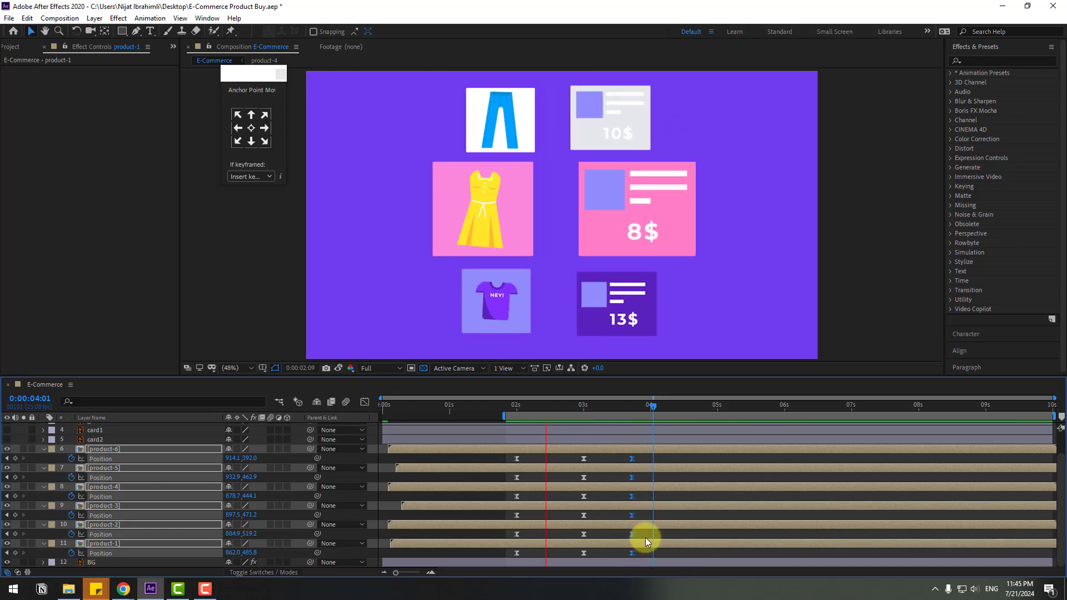
{"action": "left_click_drag", "start_coordinate": [624, 458], "coordinate": [557, 551]}
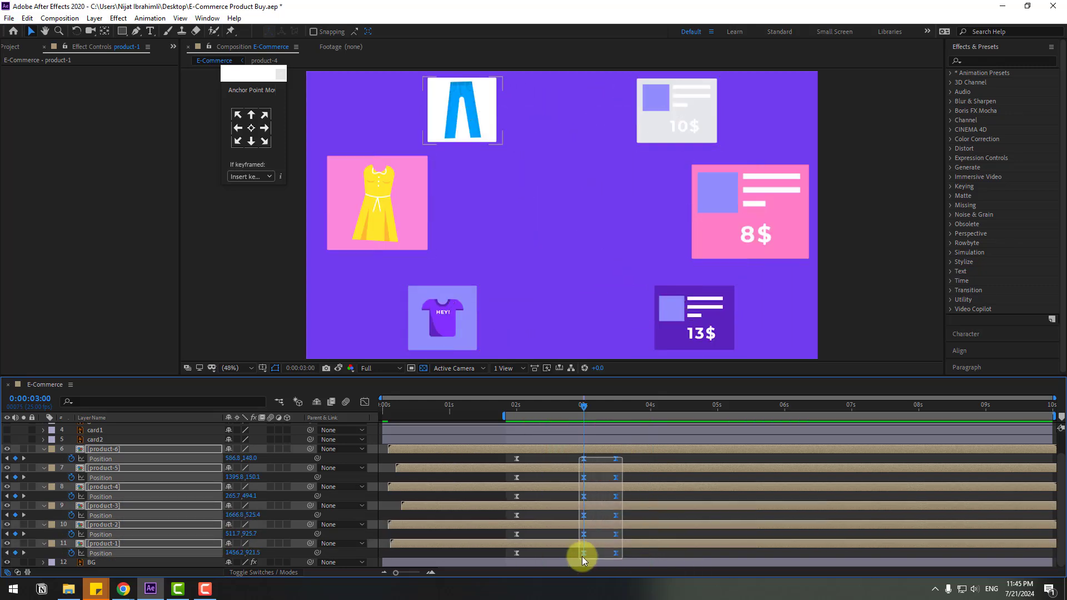
{"action": "key", "text": "alt+Left"}
{"action": "key", "text": "alt+Left"}
{"action": "key", "text": "space"}
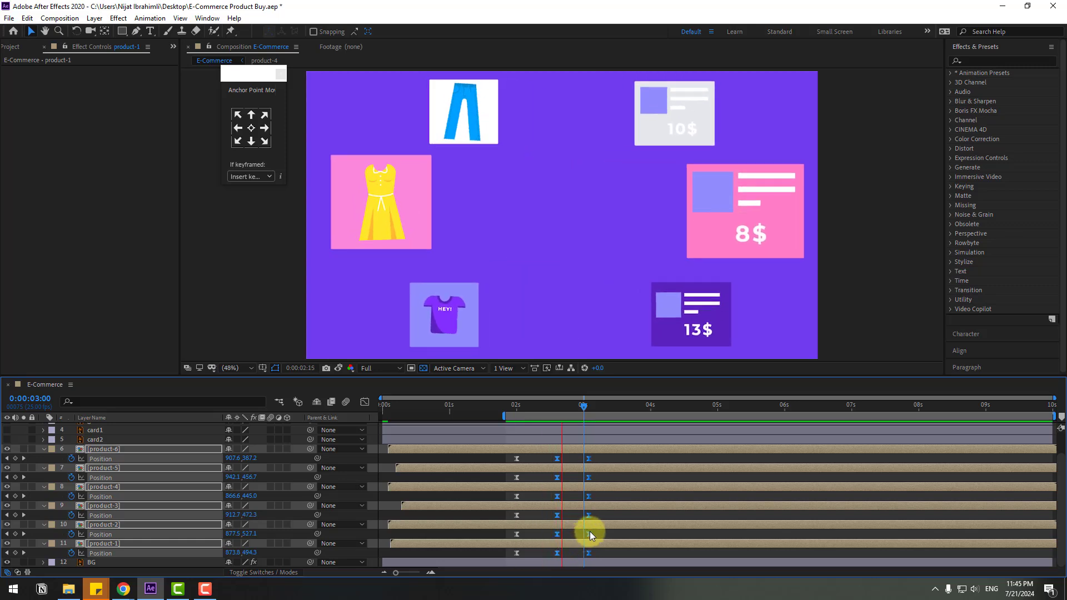
Move the last Position keyframes of all product layers to 0:00:02:23 and set the current time there.
{"action": "mouse_move", "coordinate": [581, 405]}
{"action": "left_mouse_down"}
{"action": "mouse_move", "coordinate": [561, 404]}
{"action": "mouse_move", "coordinate": [583, 405]}
{"action": "left_mouse_up"}
{"action": "left_click_drag", "start_coordinate": [596, 453], "coordinate": [582, 553]}
{"action": "left_click_drag", "start_coordinate": [588, 459], "coordinate": [577, 460]}
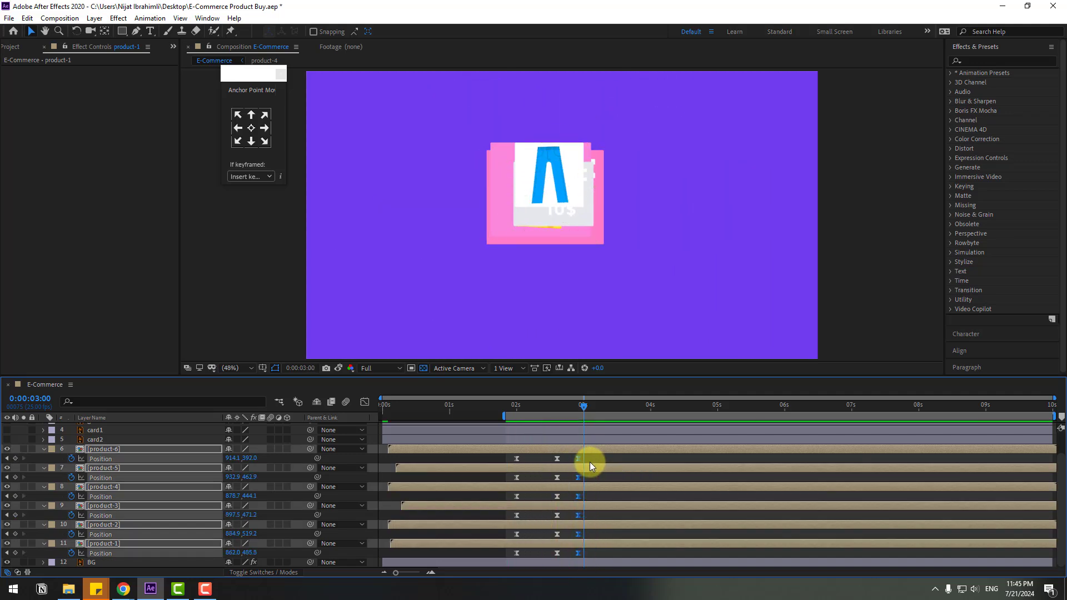
{"action": "mouse_move", "coordinate": [587, 405]}
{"action": "left_mouse_down"}
{"action": "mouse_move", "coordinate": [563, 405]}
{"action": "mouse_move", "coordinate": [578, 403]}
{"action": "left_mouse_up"}
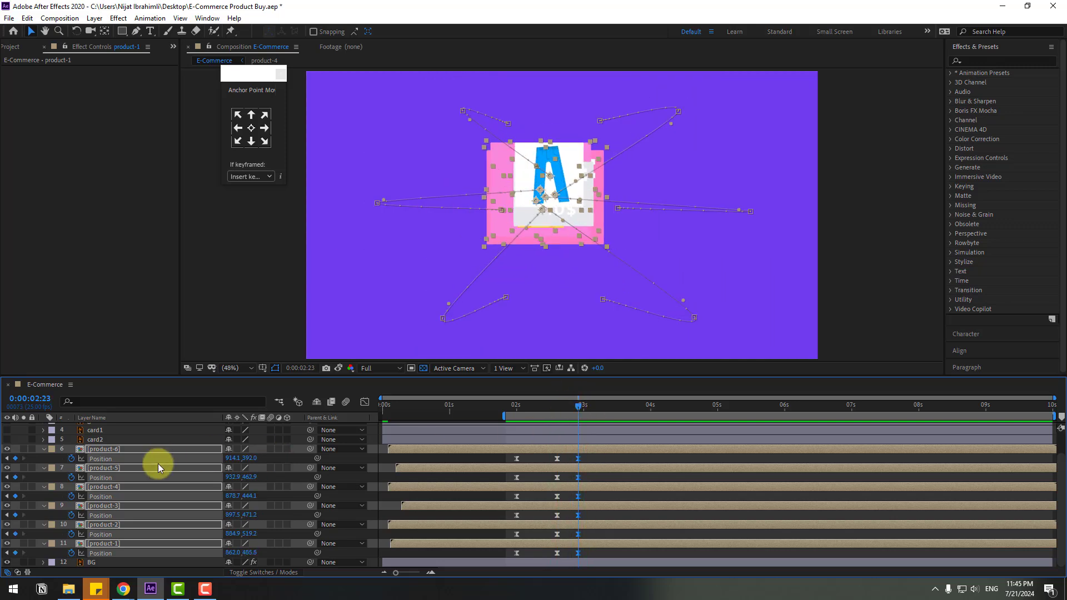
Make the card1 and card2 layers visible in the E-Commerce composition.
{"action": "scroll", "coordinate": [158, 463], "scroll_direction": "up", "scroll_amount": 2}
{"action": "left_click", "coordinate": [94, 456]}
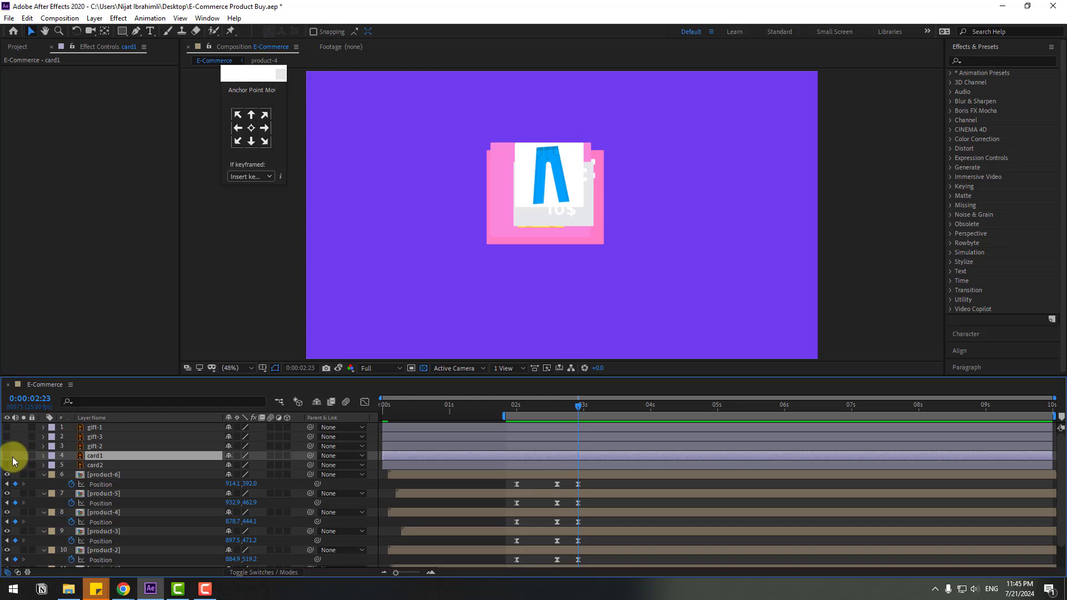
{"action": "left_click", "coordinate": [7, 455]}
{"action": "left_click", "coordinate": [6, 466]}
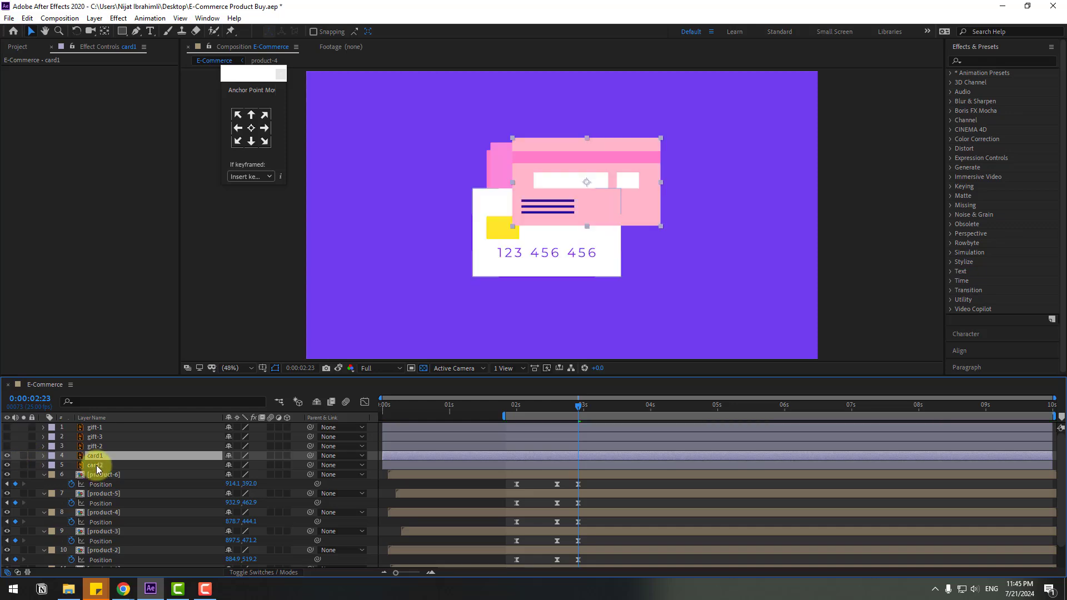
Give card1 and card2 an Overshoot Scale From Anchor Point In transition and move Animation Composer out of the way.
{"action": "left_click", "coordinate": [98, 470]}
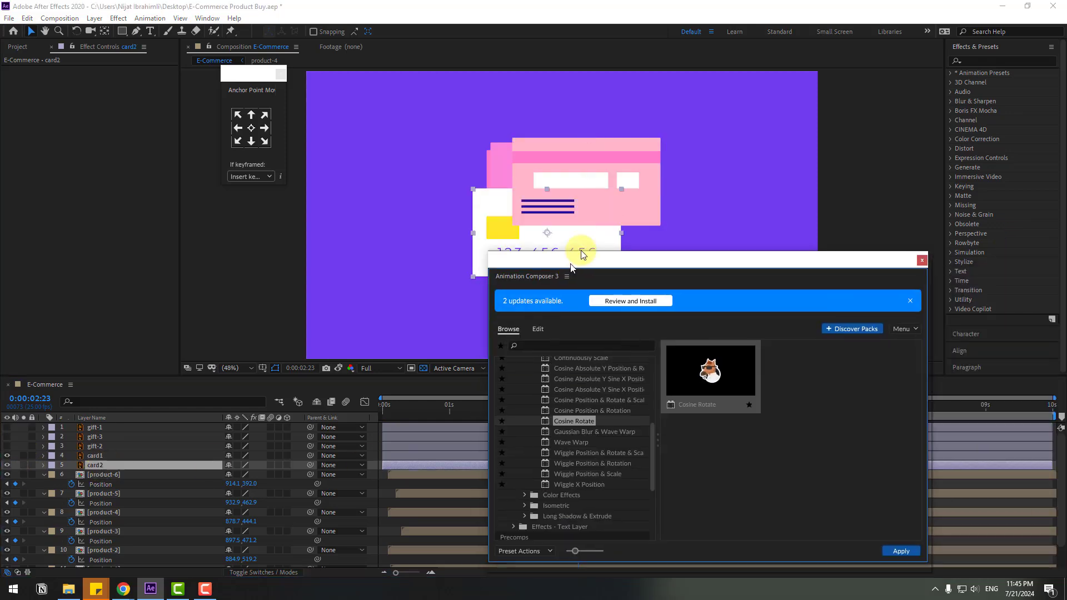
{"action": "left_click_drag", "start_coordinate": [582, 254], "coordinate": [657, 222]}
{"action": "scroll", "coordinate": [640, 416], "scroll_direction": "up", "scroll_amount": 5}
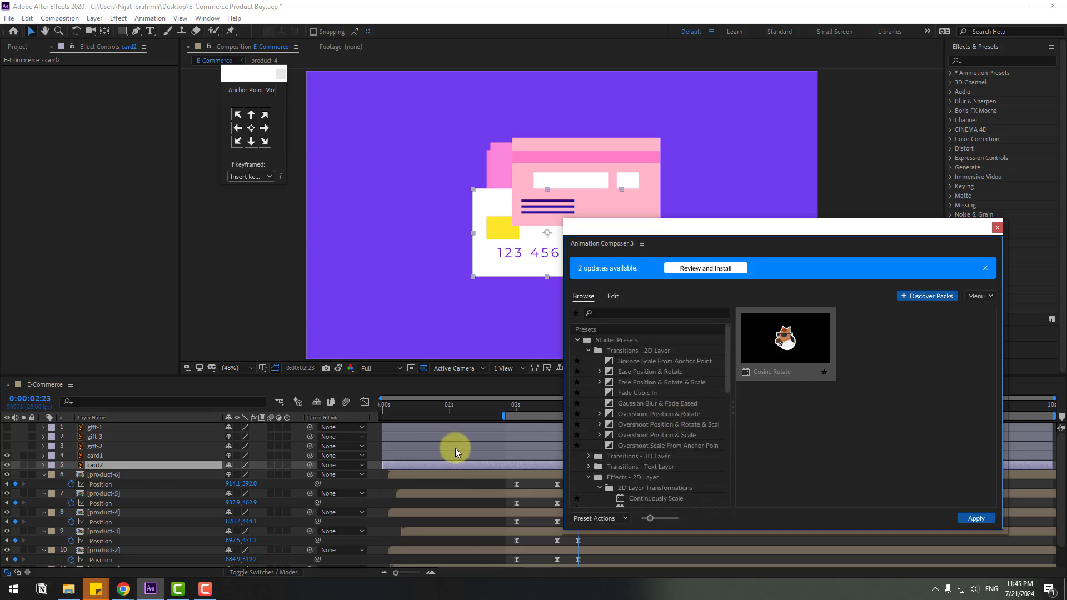
{"action": "left_click", "coordinate": [102, 457], "text": "ctrl"}
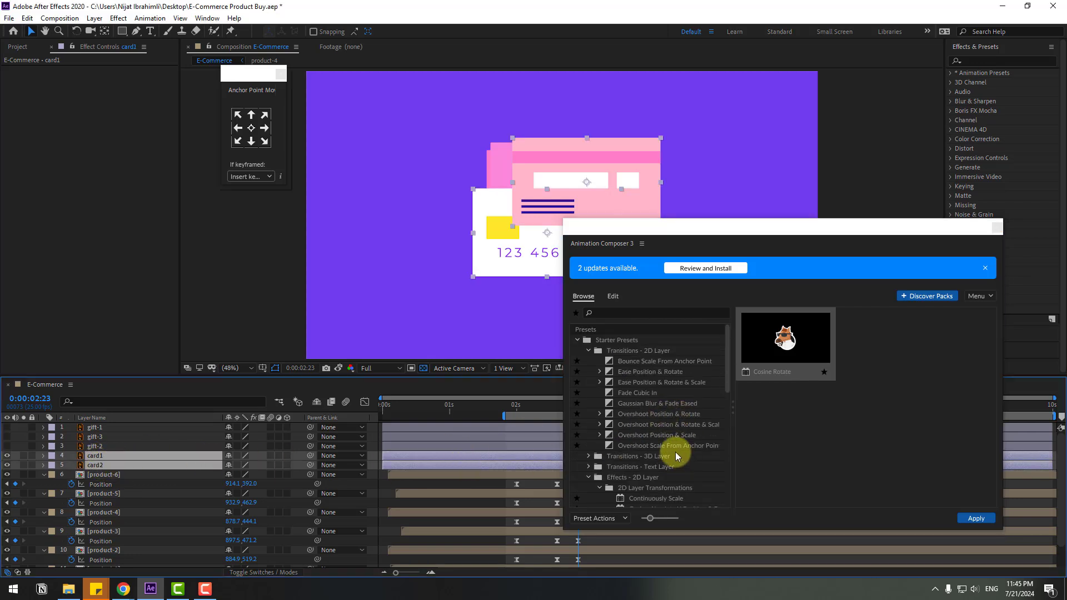
{"action": "left_click", "coordinate": [657, 448]}
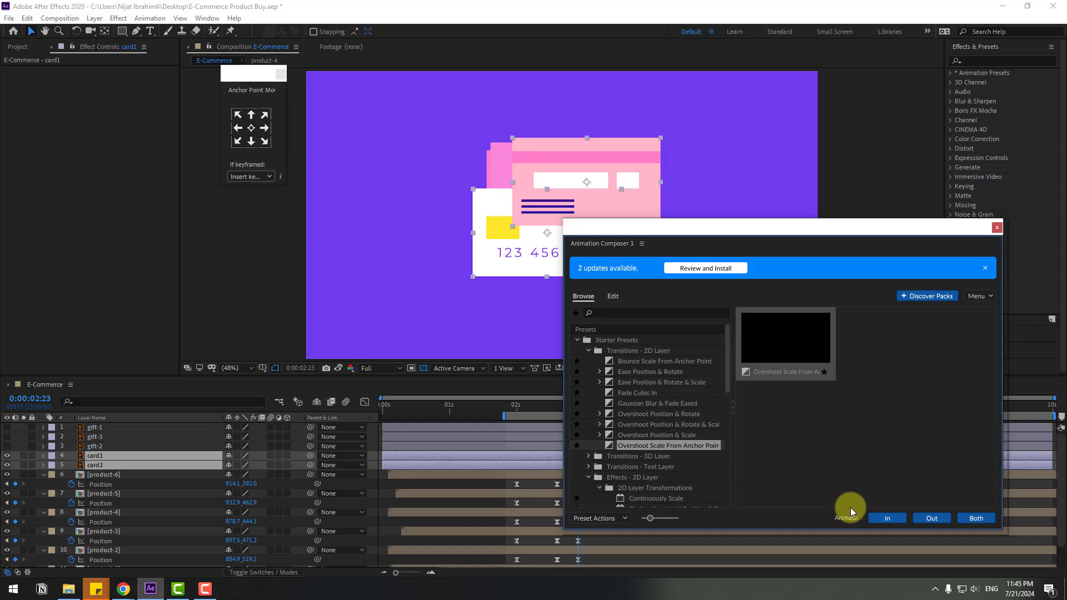
{"action": "left_click", "coordinate": [888, 518]}
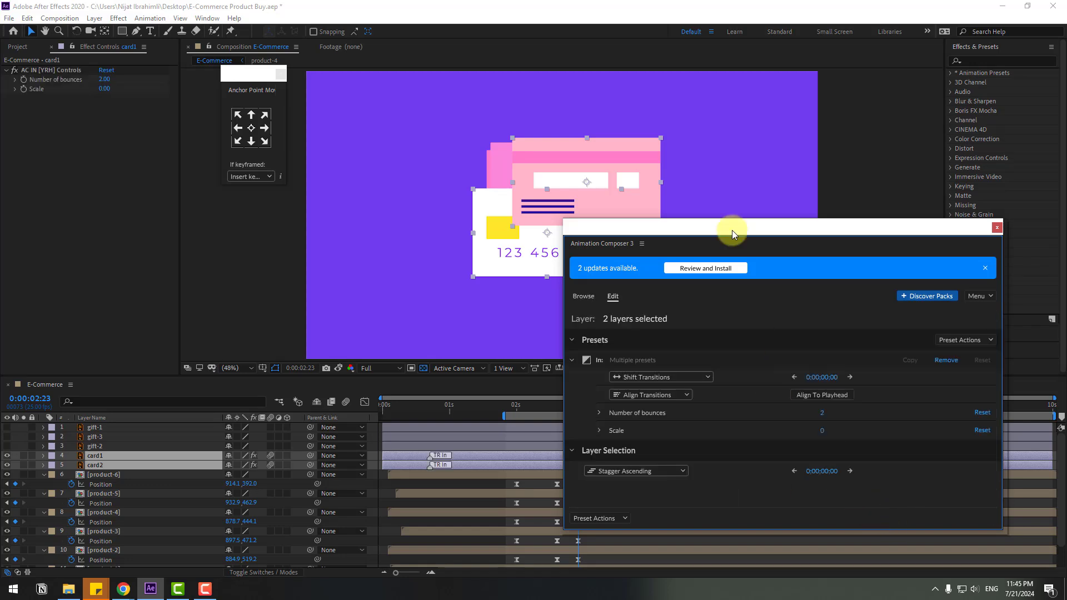
{"action": "left_click_drag", "start_coordinate": [652, 228], "coordinate": [0, 228]}
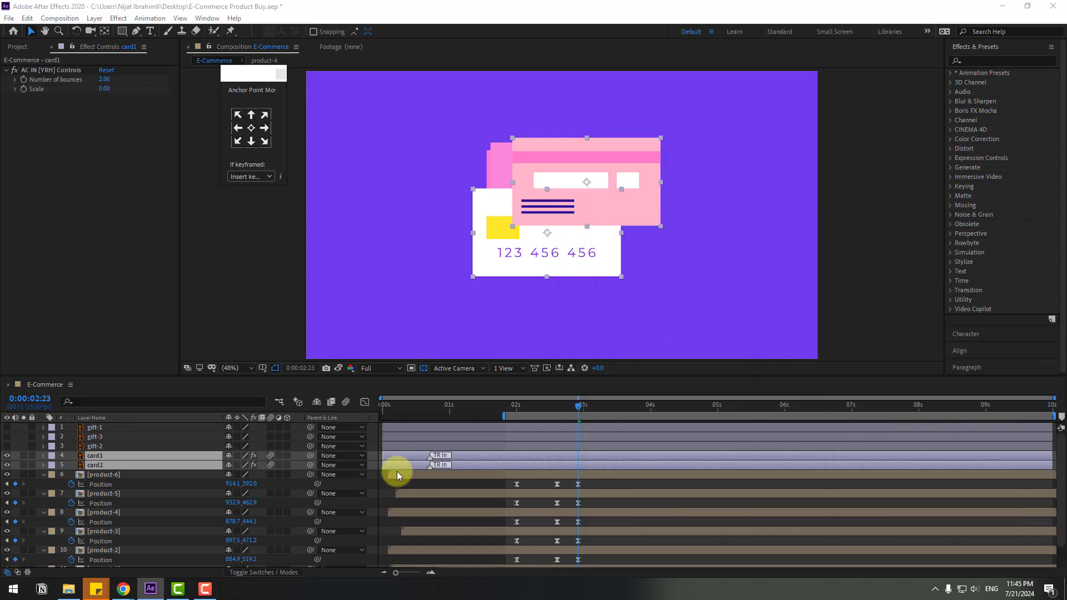
Shift the card1 and card2 layers in time so card1 starts at about 0:00:02:18 and card2 at 0:00:02:22.
{"action": "left_click_drag", "start_coordinate": [392, 458], "coordinate": [615, 461]}
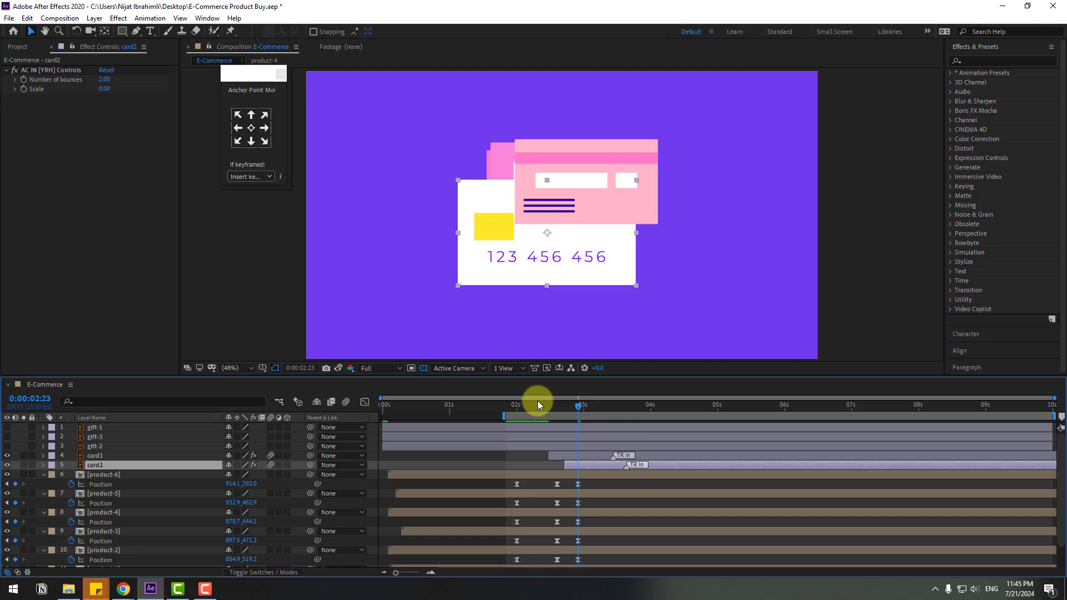
{"action": "left_click_drag", "start_coordinate": [522, 411], "coordinate": [575, 409]}
{"action": "left_click", "coordinate": [573, 456]}
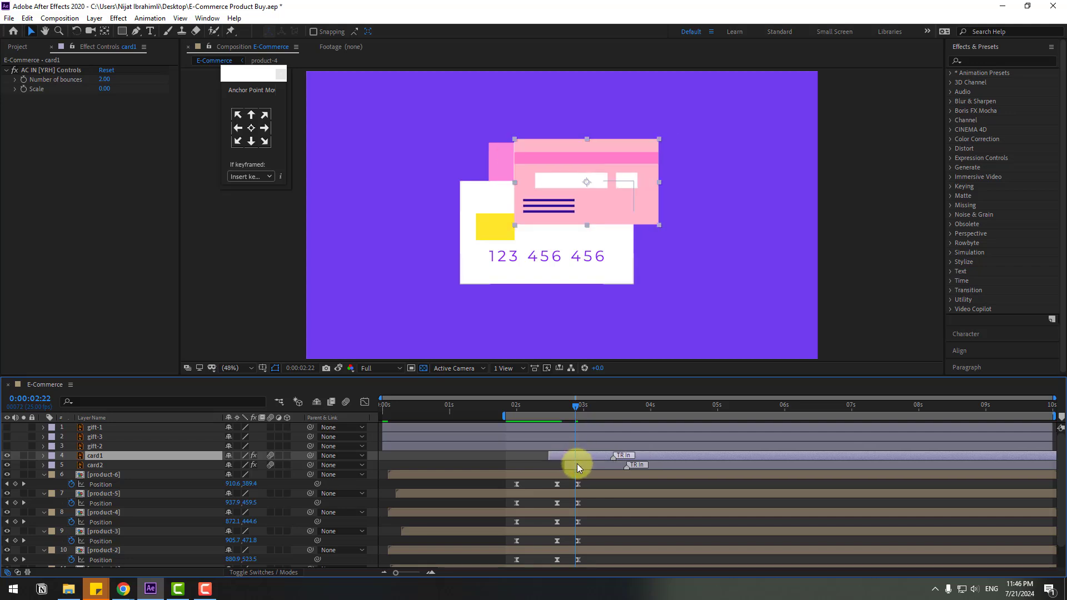
{"action": "left_click", "coordinate": [577, 465], "text": "ctrl"}
{"action": "left_click_drag", "start_coordinate": [581, 456], "coordinate": [597, 456]}
{"action": "left_click_drag", "start_coordinate": [569, 411], "coordinate": [594, 408]}
{"action": "mouse_move", "coordinate": [575, 267]}
{"action": "left_mouse_down"}
{"action": "mouse_move", "coordinate": [566, 252]}
{"action": "mouse_move", "coordinate": [565, 274]}
{"action": "left_mouse_up"}
{"action": "left_click_drag", "start_coordinate": [560, 406], "coordinate": [600, 408]}
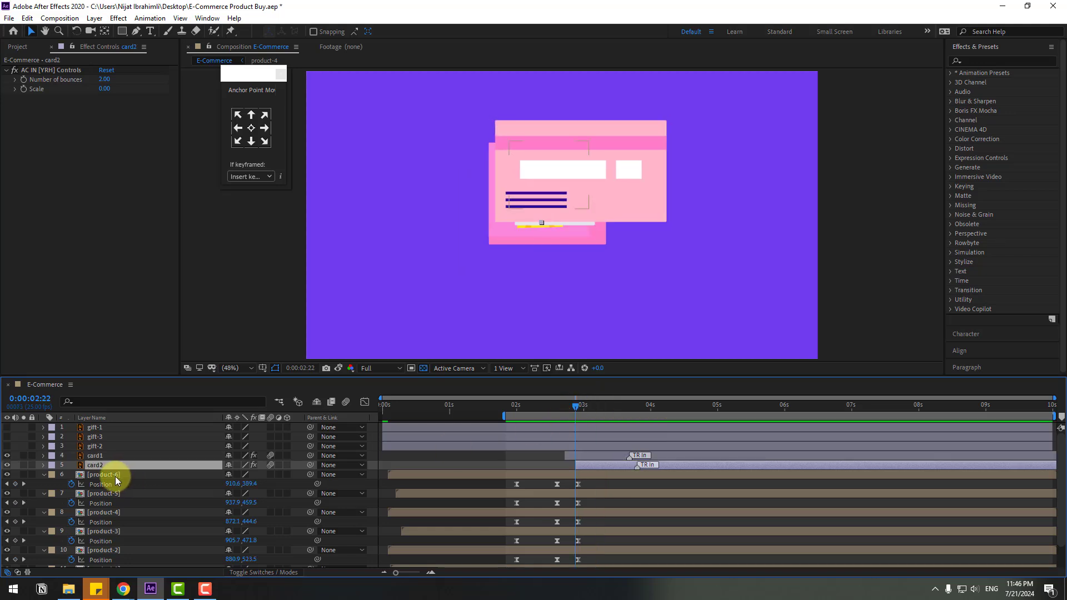
Split product-1 through product-6 at 0:00:02:22, remove the parts after that point, and preview the transition to the cards.
{"action": "left_click", "coordinate": [115, 477]}
{"action": "scroll", "coordinate": [445, 552], "scroll_direction": "down", "scroll_amount": 2}
{"action": "left_click", "coordinate": [555, 544], "text": "shift"}
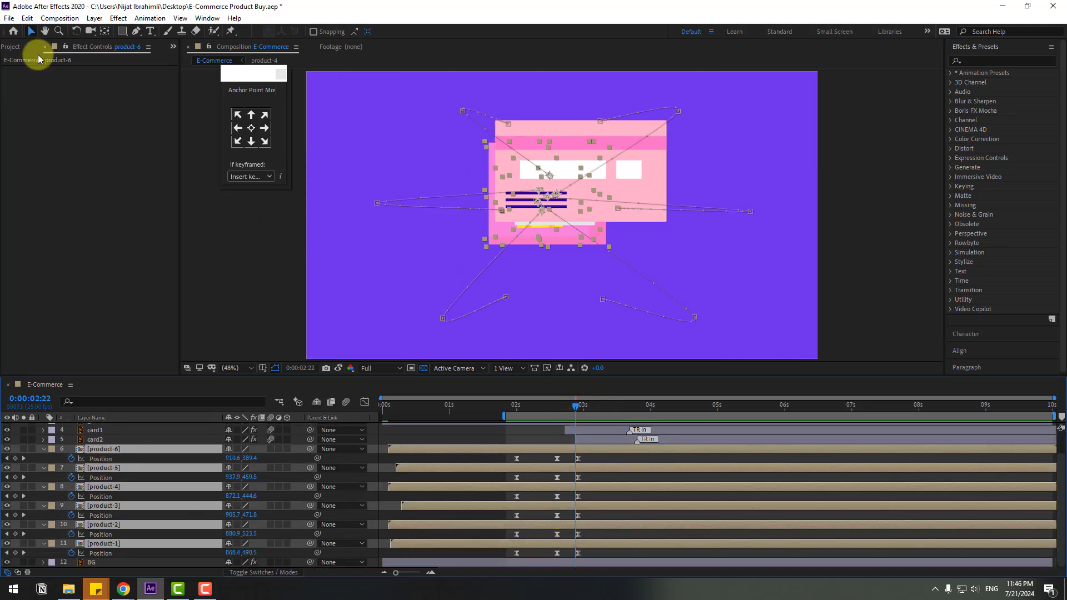
{"action": "left_click", "coordinate": [27, 18]}
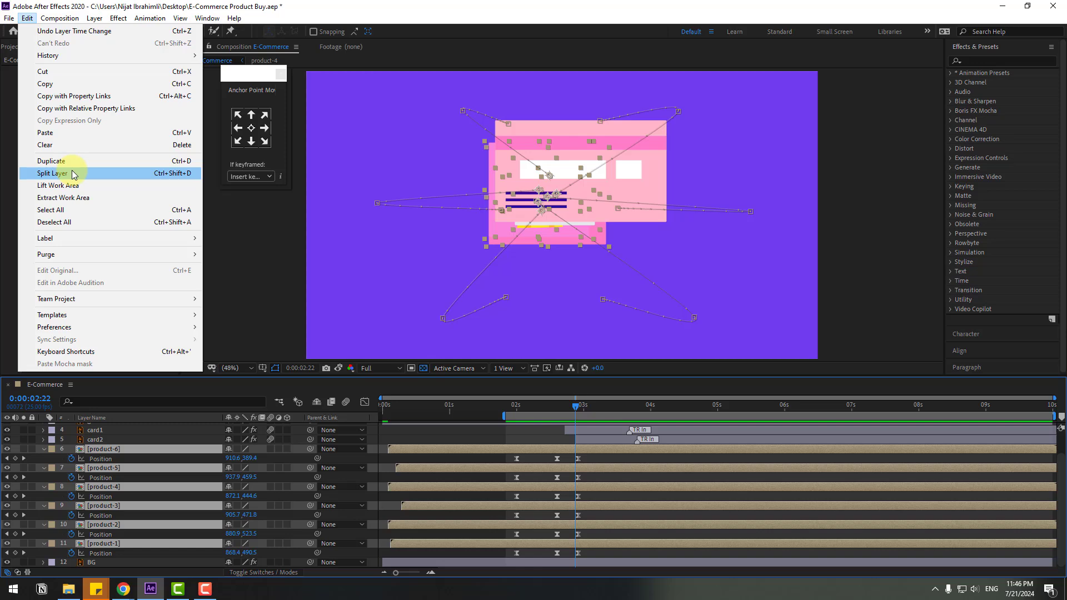
{"action": "left_click", "coordinate": [147, 174]}
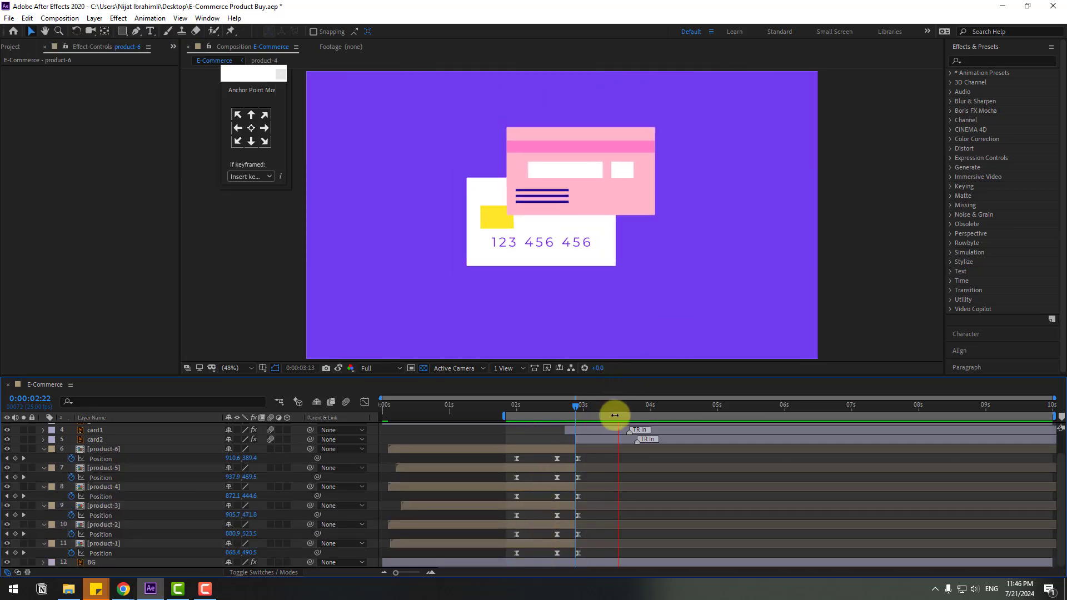
{"action": "scroll", "coordinate": [555, 297], "scroll_direction": "down", "scroll_amount": 2}
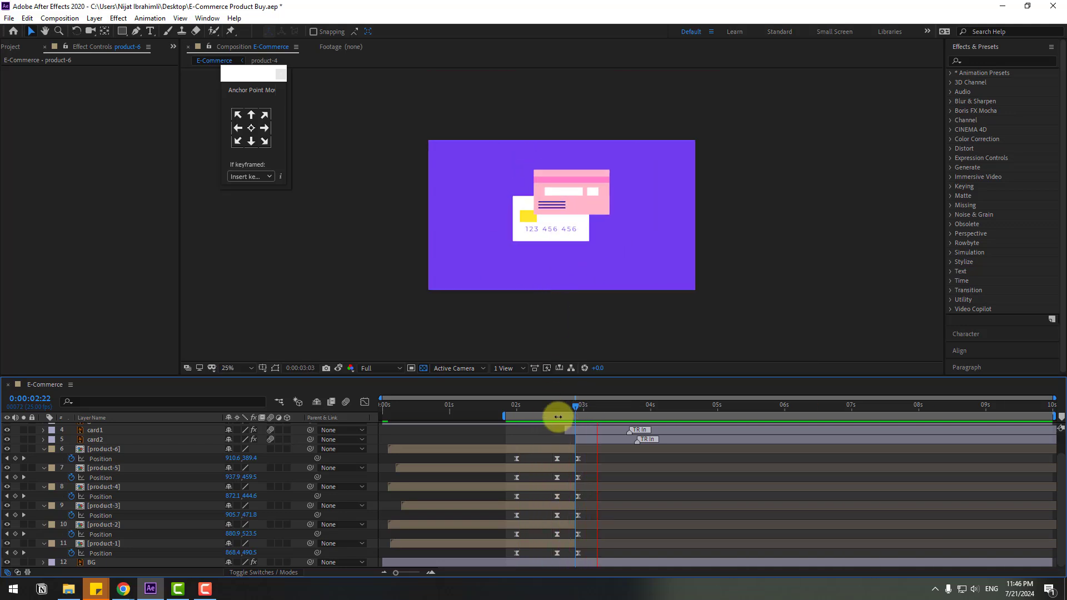
Add the Particle Fireworks precomp from Animation Composer's Starter Precomps Shape Elements to the E-Commerce composition, without sound.
{"action": "left_click_drag", "start_coordinate": [1062, 251], "coordinate": [545, 174]}
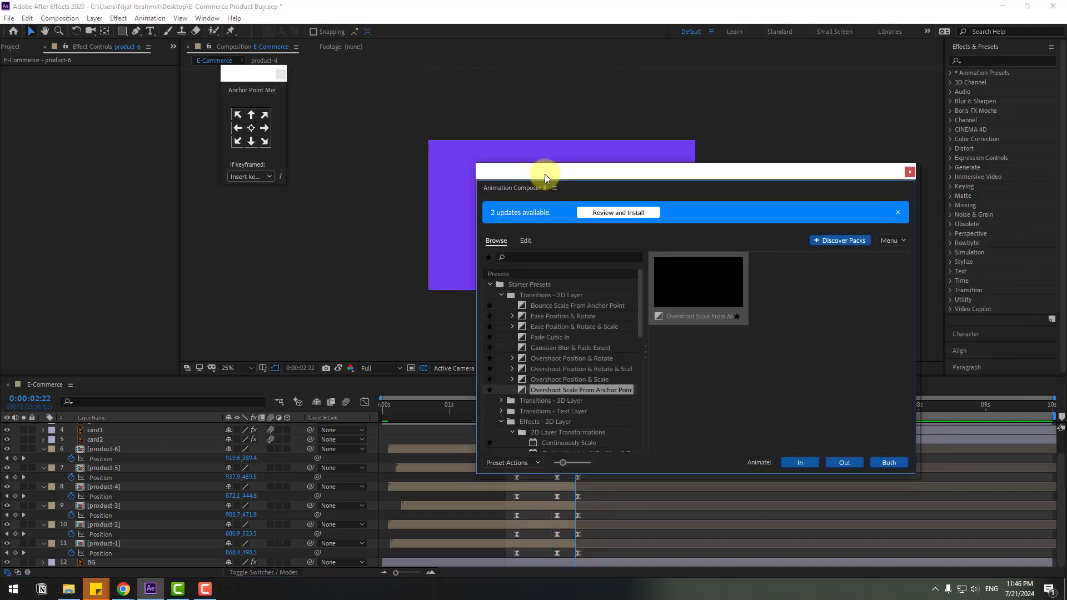
{"action": "scroll", "coordinate": [578, 382], "scroll_direction": "down", "scroll_amount": 1}
{"action": "scroll", "coordinate": [577, 393], "scroll_direction": "down", "scroll_amount": 10}
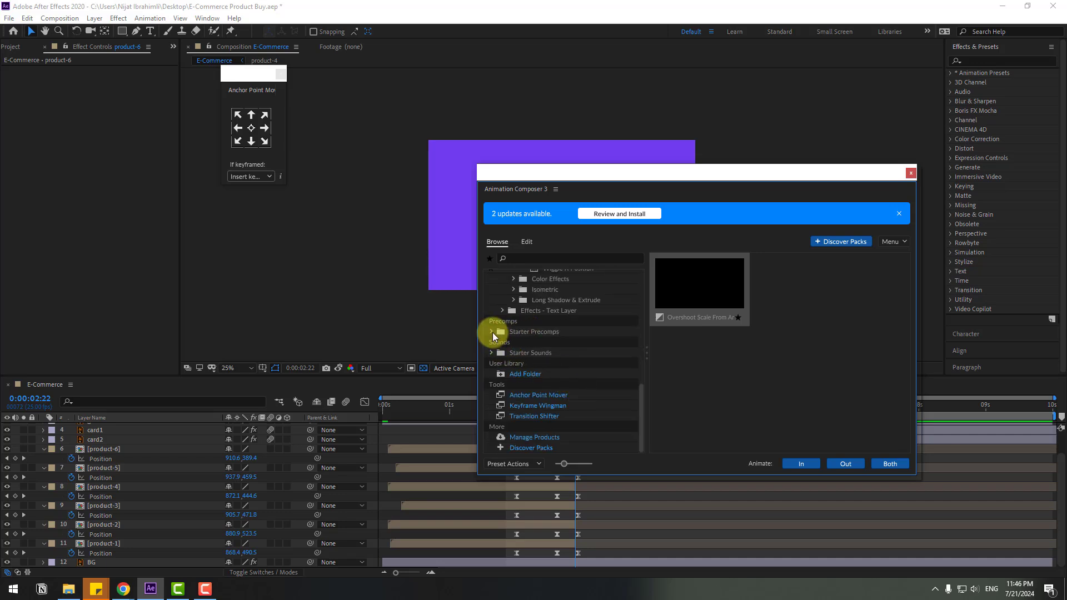
{"action": "left_click", "coordinate": [489, 332]}
{"action": "left_click", "coordinate": [533, 354]}
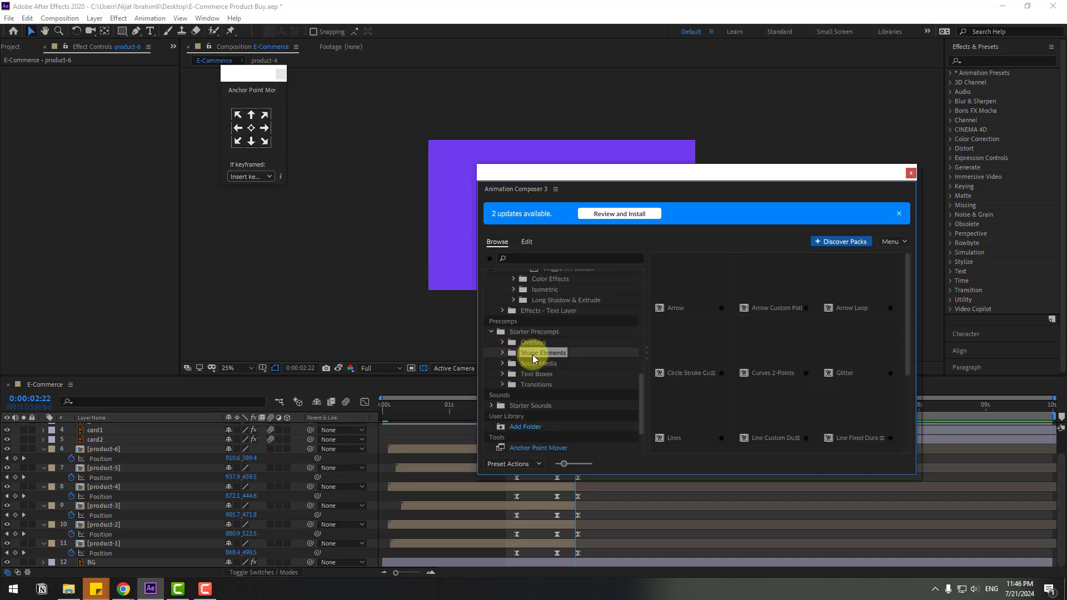
{"action": "left_click_drag", "start_coordinate": [905, 306], "coordinate": [906, 366]}
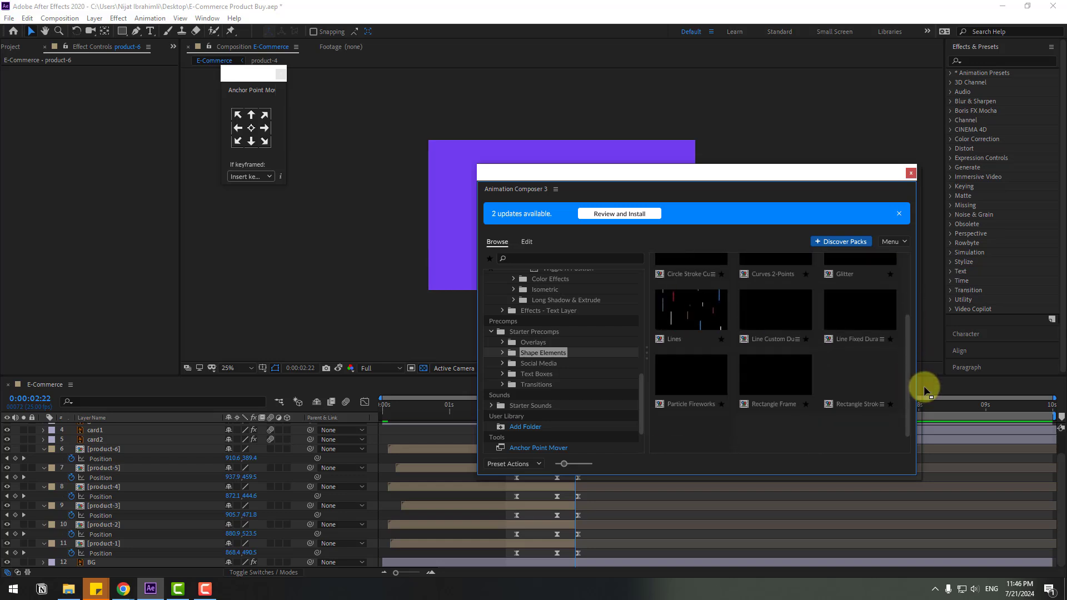
{"action": "left_click", "coordinate": [693, 380]}
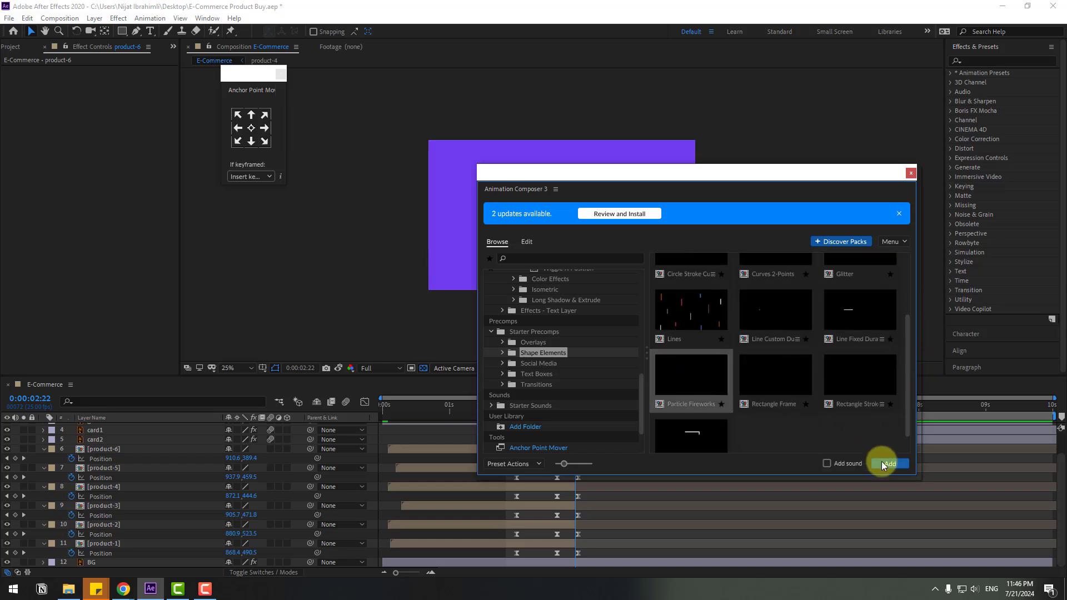
{"action": "left_click", "coordinate": [882, 463]}
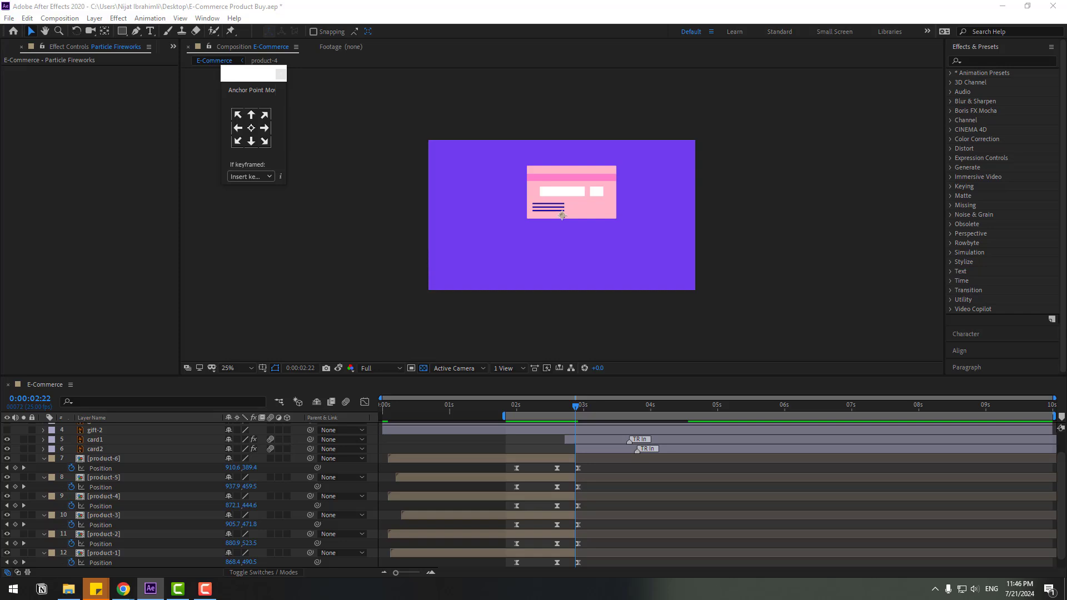
Start the Particle Fireworks layer at about 0:00:02:18 and move the burst to the lower right of the payment cards.
{"action": "left_click_drag", "start_coordinate": [584, 429], "coordinate": [586, 408]}
{"action": "key", "text": "period"}
{"action": "left_click_drag", "start_coordinate": [557, 214], "coordinate": [672, 253]}
Duplicate Particle Fireworks twice, place the copies at the cards' upper left and lower left, start each about three frames after the previous, and preview.
{"action": "key", "text": "ctrl+d"}
{"action": "left_click_drag", "start_coordinate": [576, 428], "coordinate": [587, 430]}
{"action": "key", "text": "ctrl+d"}
{"action": "left_click_drag", "start_coordinate": [612, 246], "coordinate": [430, 280]}
{"action": "left_click_drag", "start_coordinate": [568, 427], "coordinate": [589, 426]}
{"action": "key", "text": "space"}
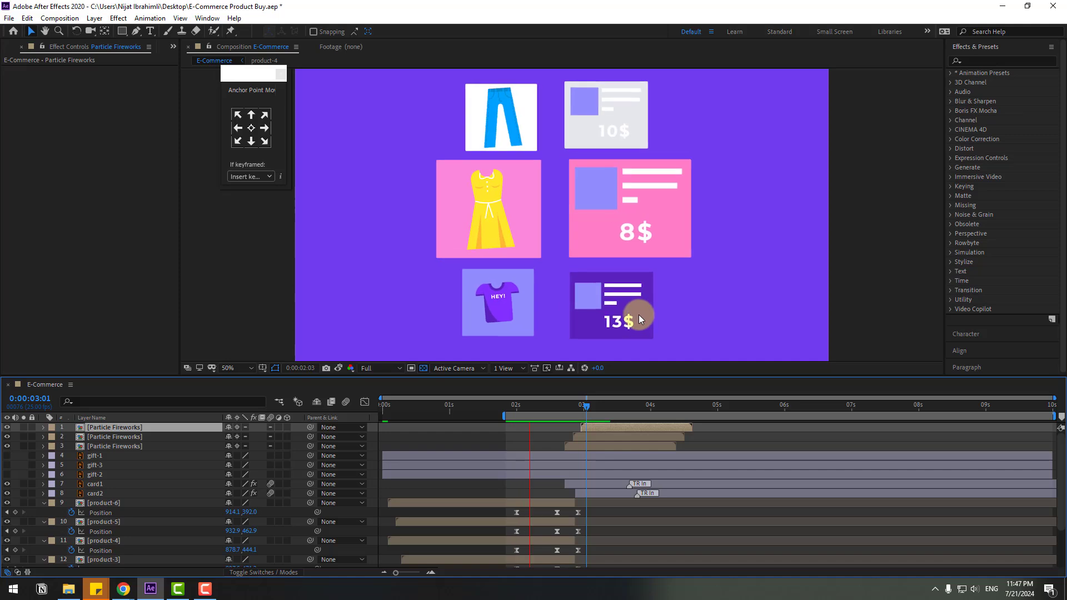
{"action": "scroll", "coordinate": [605, 301], "scroll_direction": "down", "scroll_amount": 2}
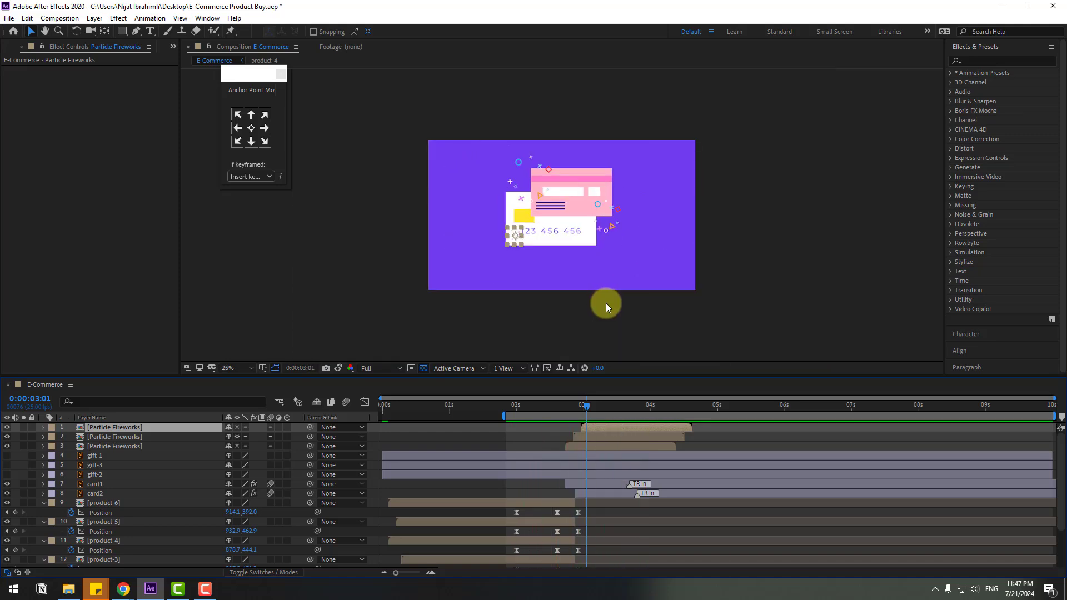
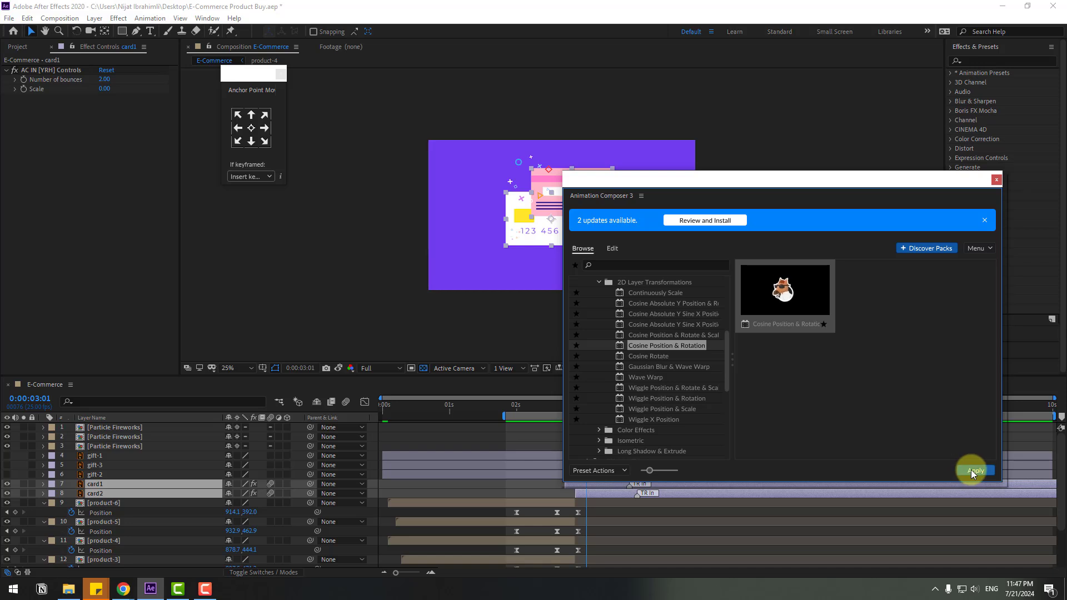
Apply the Cosine Position & Rotation effect to card1 and card2 with Intensity 10, and preview the floating motion.
{"action": "left_click", "coordinate": [973, 472]}
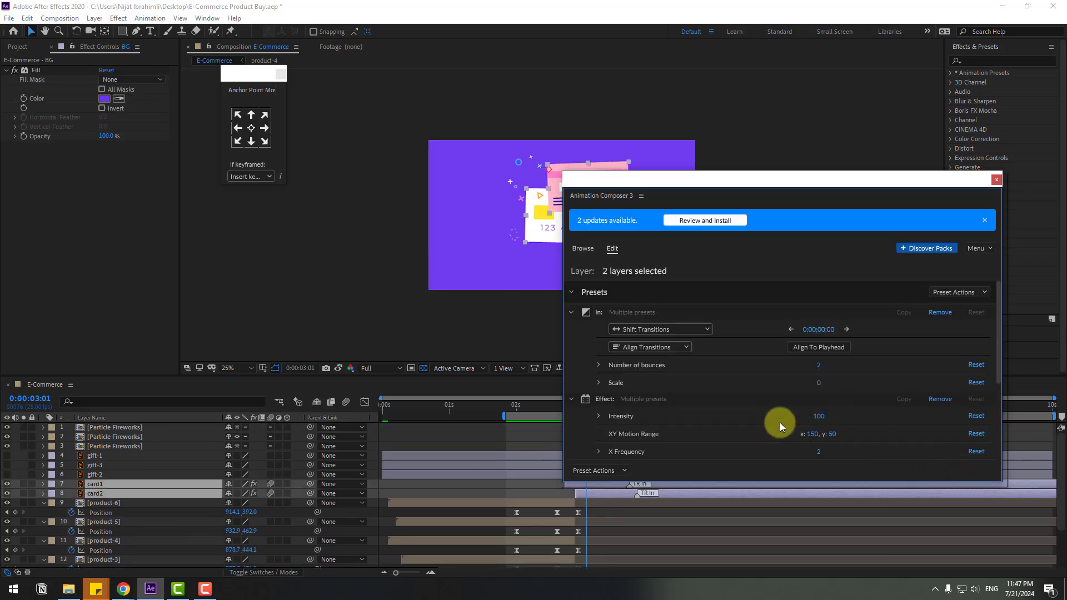
{"action": "left_click", "coordinate": [819, 416]}
{"action": "type", "text": "10"}
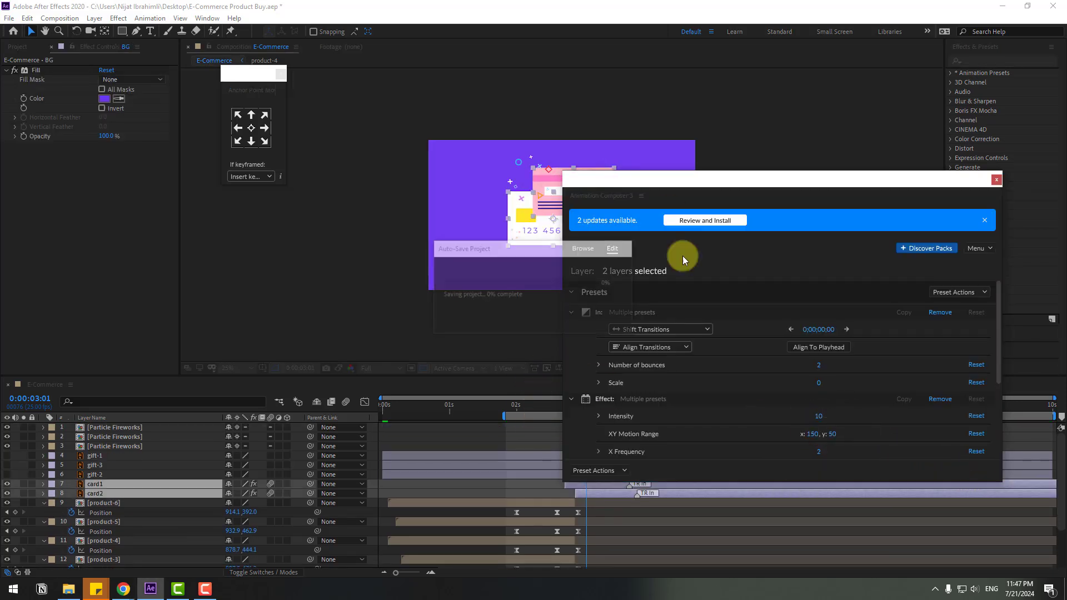
{"action": "left_click_drag", "start_coordinate": [653, 184], "coordinate": [1066, 395]}
{"action": "left_click_drag", "start_coordinate": [568, 409], "coordinate": [677, 402]}
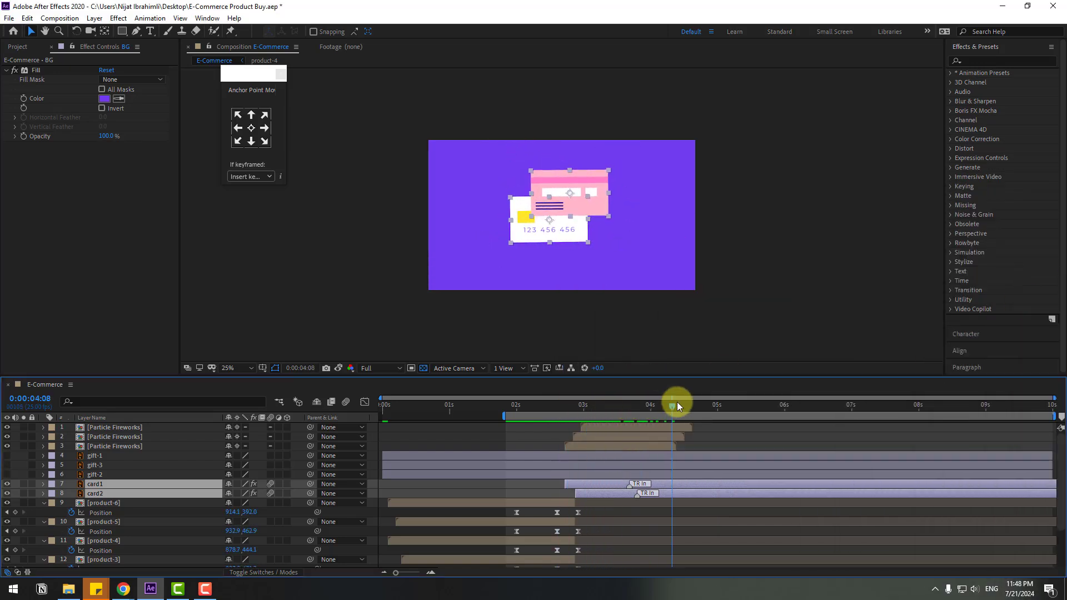
{"action": "key", "text": "space"}
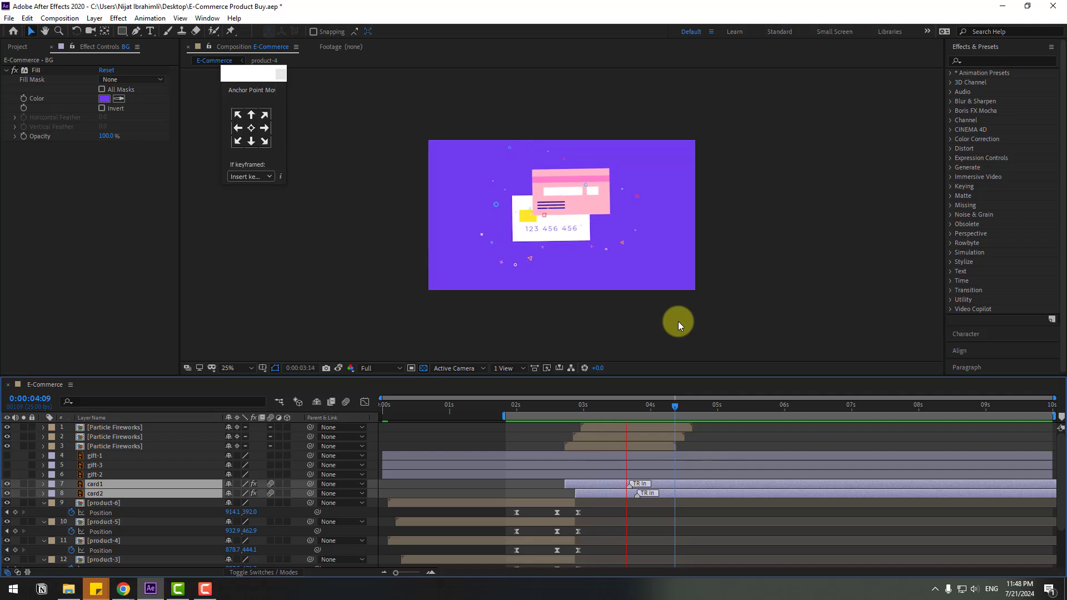
{"action": "key", "text": "period"}
{"action": "key", "text": "period"}
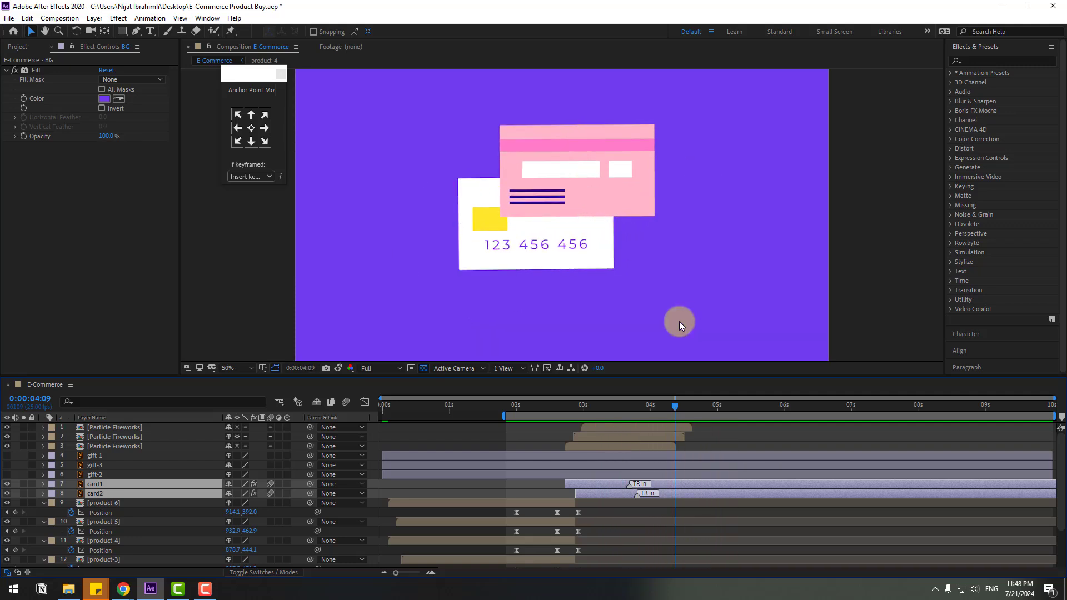
{"action": "key", "text": "space"}
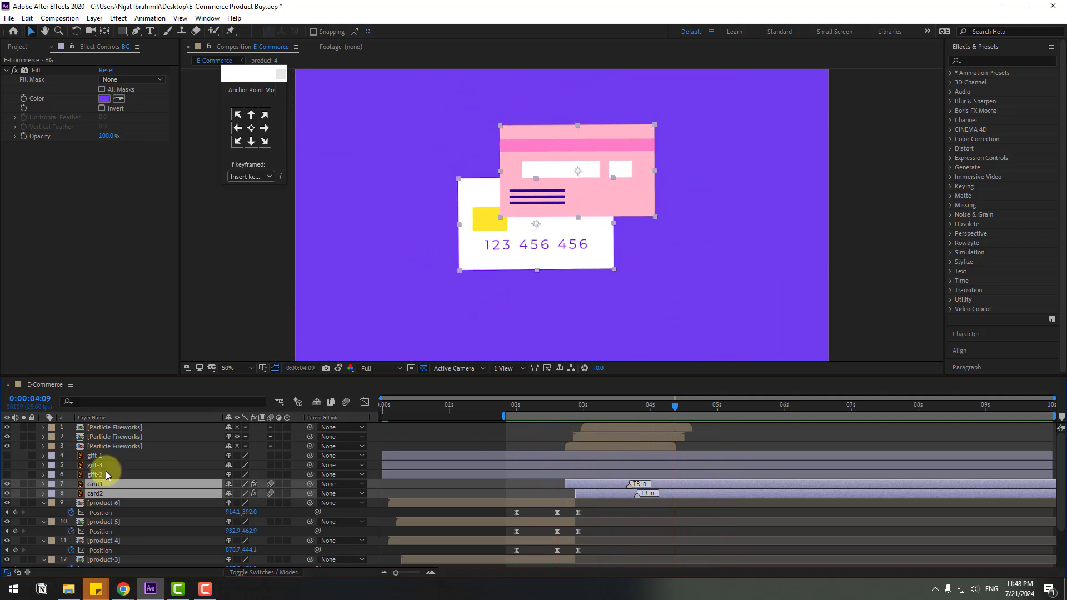
Start Position keyframes on card1 and card2 at 0:00:04:18.
{"action": "left_click", "coordinate": [106, 474]}
{"action": "left_click", "coordinate": [107, 483]}
{"action": "left_click", "coordinate": [103, 494], "text": "shift"}
{"action": "left_click_drag", "start_coordinate": [609, 407], "coordinate": [699, 419]}
{"action": "key", "text": "p"}
{"action": "left_click", "coordinate": [71, 466]}
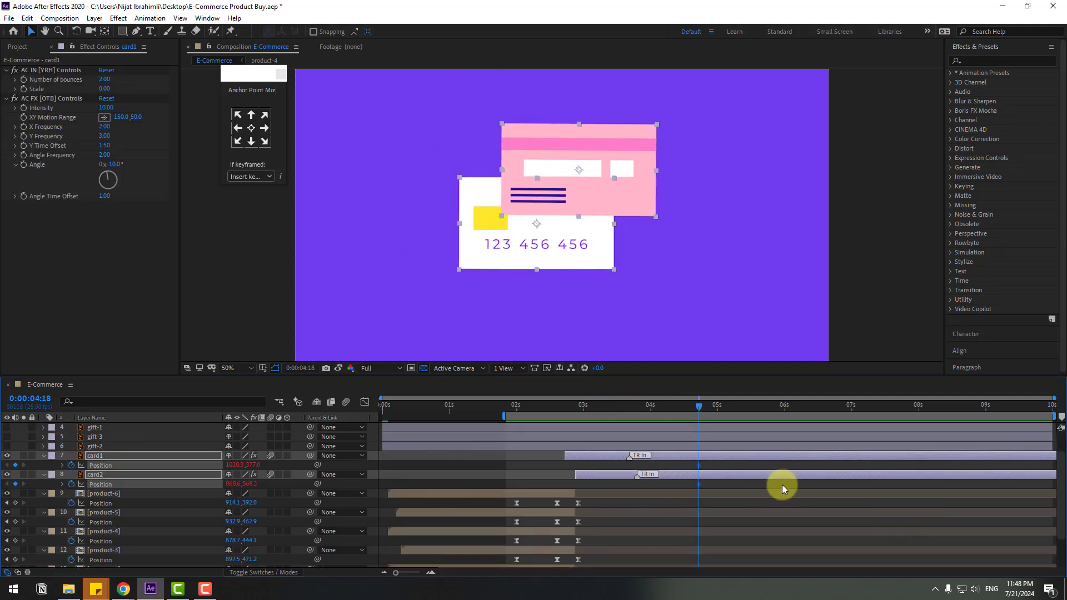
Add a Position keyframe for card1 at 0:00:05:03 that raises it to about Y 193.5.
{"action": "key", "text": "shift+Page_Down"}
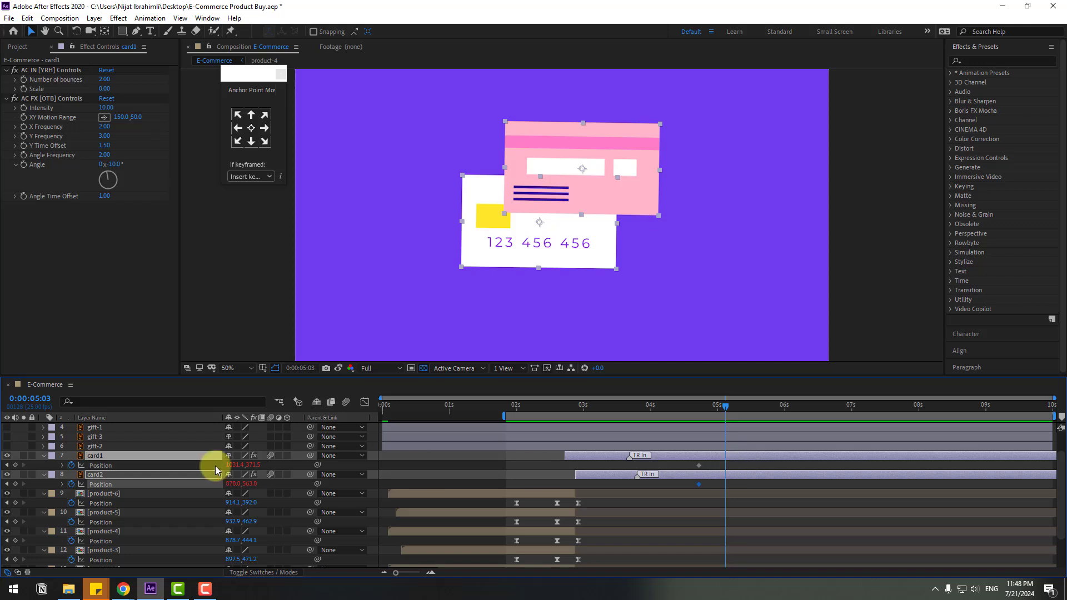
{"action": "left_click", "coordinate": [547, 467]}
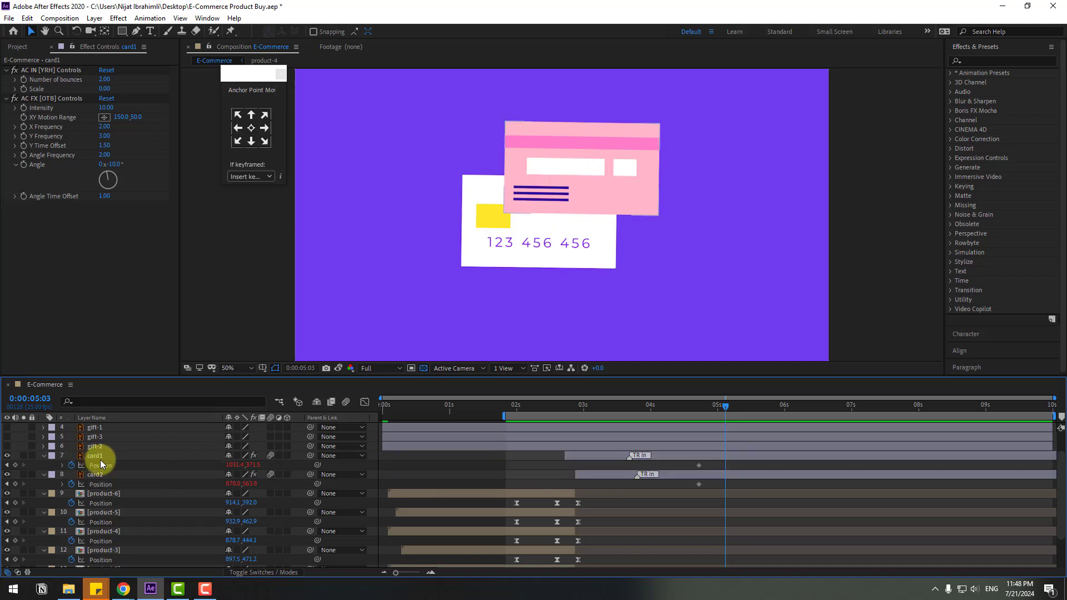
{"action": "left_click", "coordinate": [101, 465]}
{"action": "left_click_drag", "start_coordinate": [250, 465], "coordinate": [156, 463]}
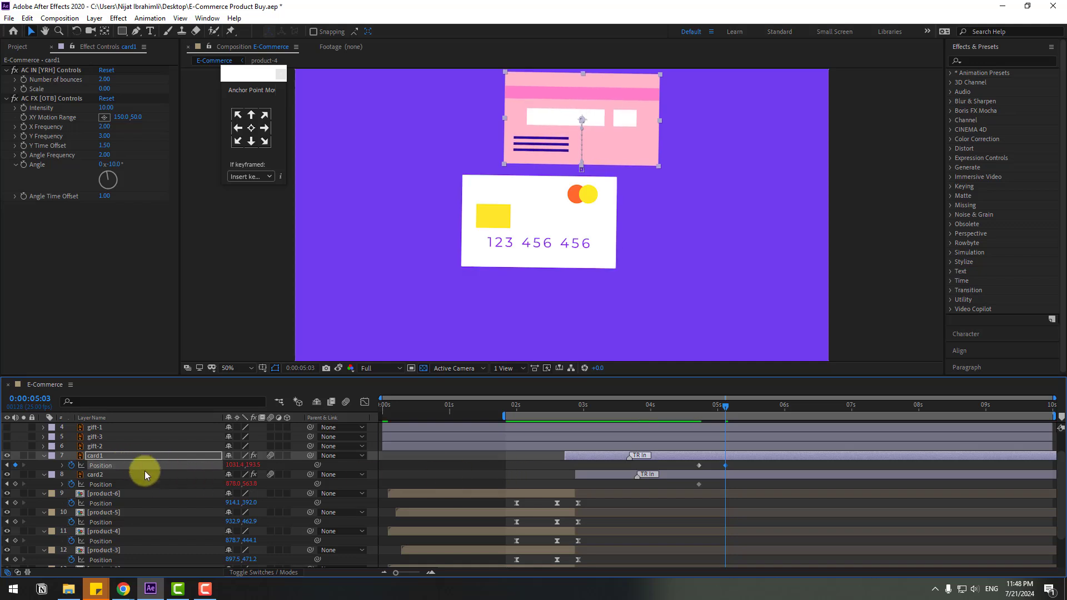
Create a null object, center its anchor point, and align it to the middle of the composition.
{"action": "left_click", "coordinate": [93, 20]}
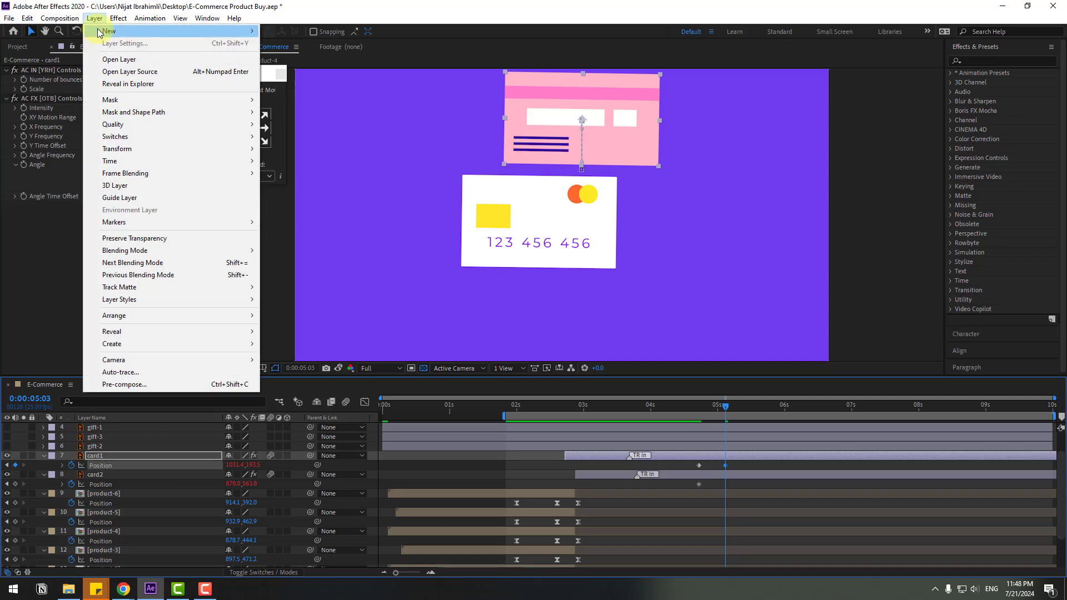
{"action": "mouse_move", "coordinate": [103, 31]}
{"action": "left_click", "coordinate": [317, 84]}
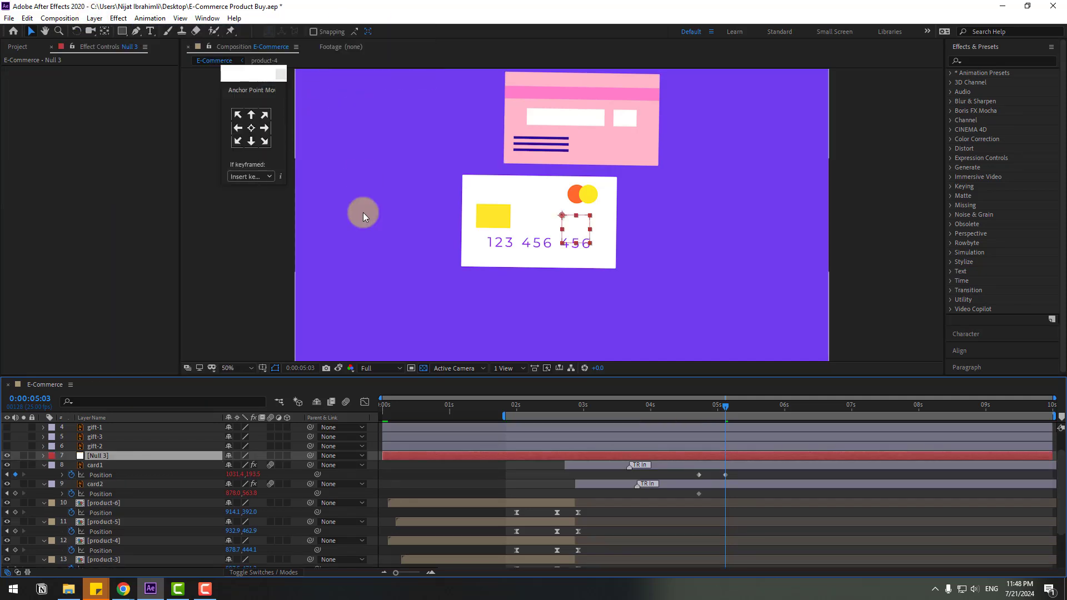
{"action": "double_click", "coordinate": [106, 32]}
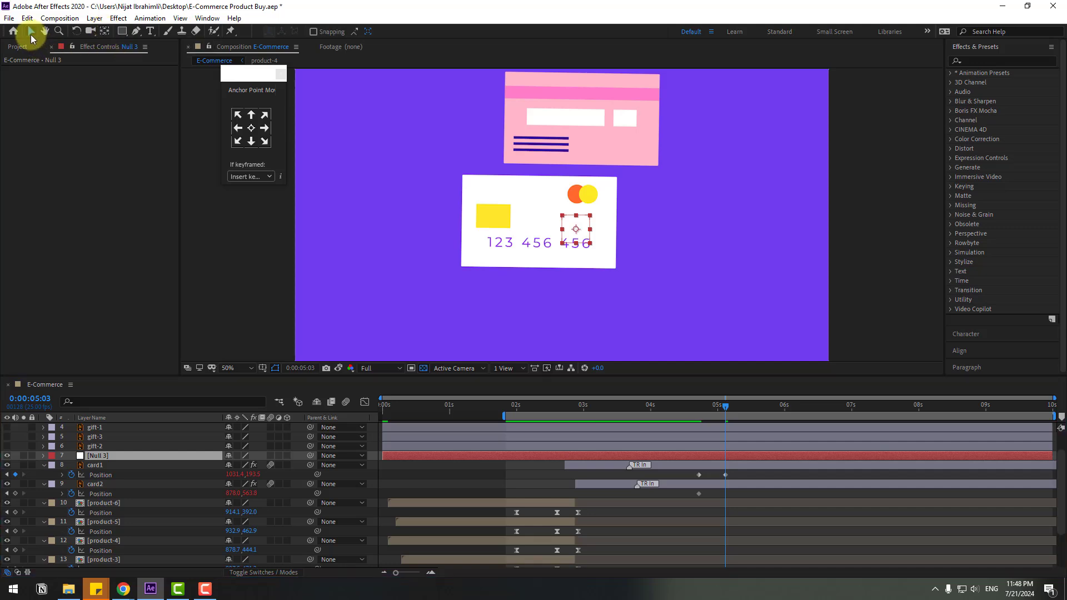
{"action": "left_click", "coordinate": [31, 33]}
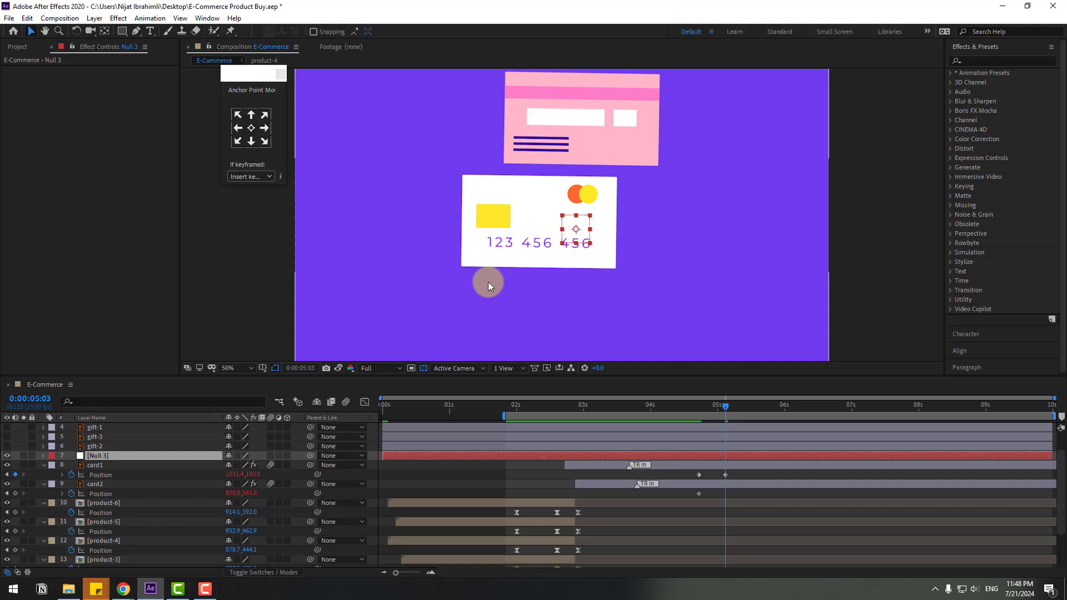
{"action": "left_click", "coordinate": [960, 351]}
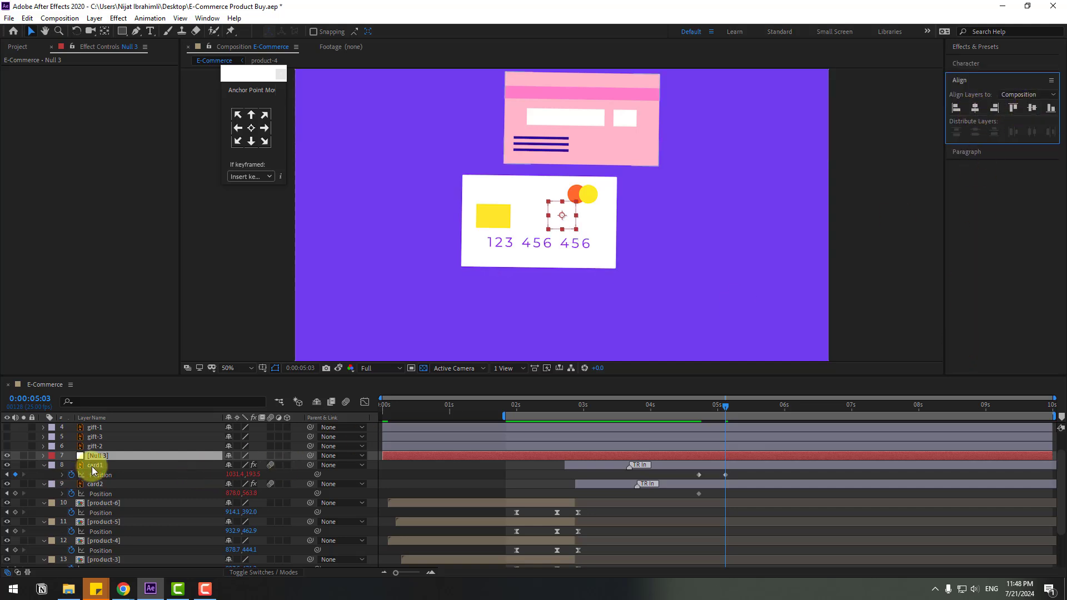
Parent card1 and card2 to the new null.
{"action": "left_click", "coordinate": [93, 467]}
{"action": "left_click", "coordinate": [95, 484], "text": "ctrl"}
{"action": "left_click_drag", "start_coordinate": [310, 465], "coordinate": [94, 456]}
Keyframe the null's Scale from 100% at 0:00:04:18 to 63% at 0:00:05:03.
{"action": "left_click", "coordinate": [98, 456]}
{"action": "left_click", "coordinate": [696, 409]}
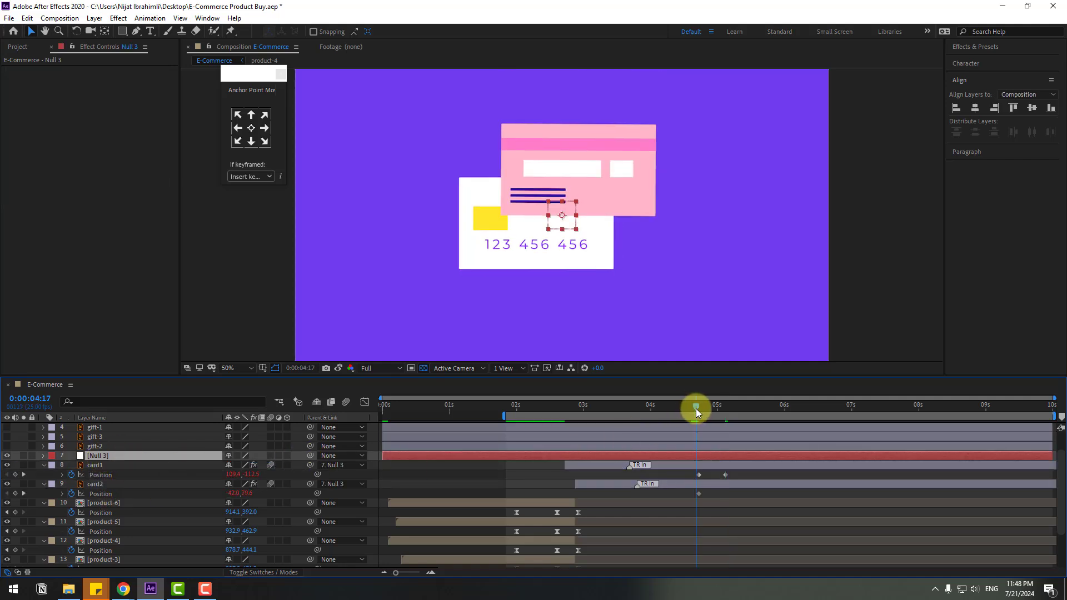
{"action": "left_click_drag", "start_coordinate": [696, 408], "coordinate": [698, 408]}
{"action": "key", "text": "s"}
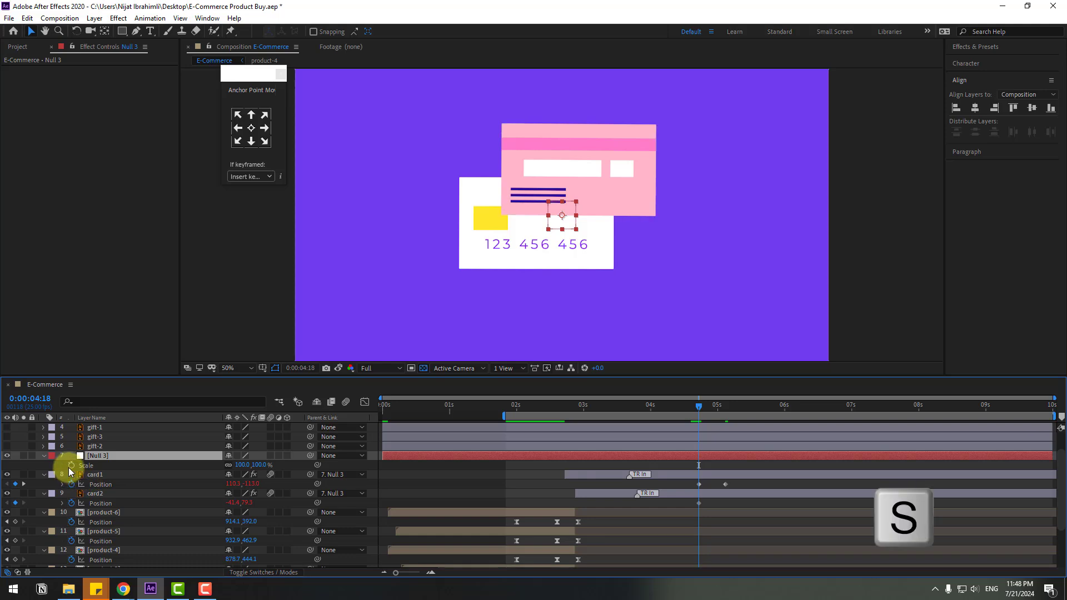
{"action": "left_click", "coordinate": [71, 466]}
{"action": "left_click_drag", "start_coordinate": [710, 409], "coordinate": [726, 408]}
{"action": "left_click_drag", "start_coordinate": [247, 469], "coordinate": [224, 464]}
{"action": "left_click_drag", "start_coordinate": [705, 412], "coordinate": [725, 408]}
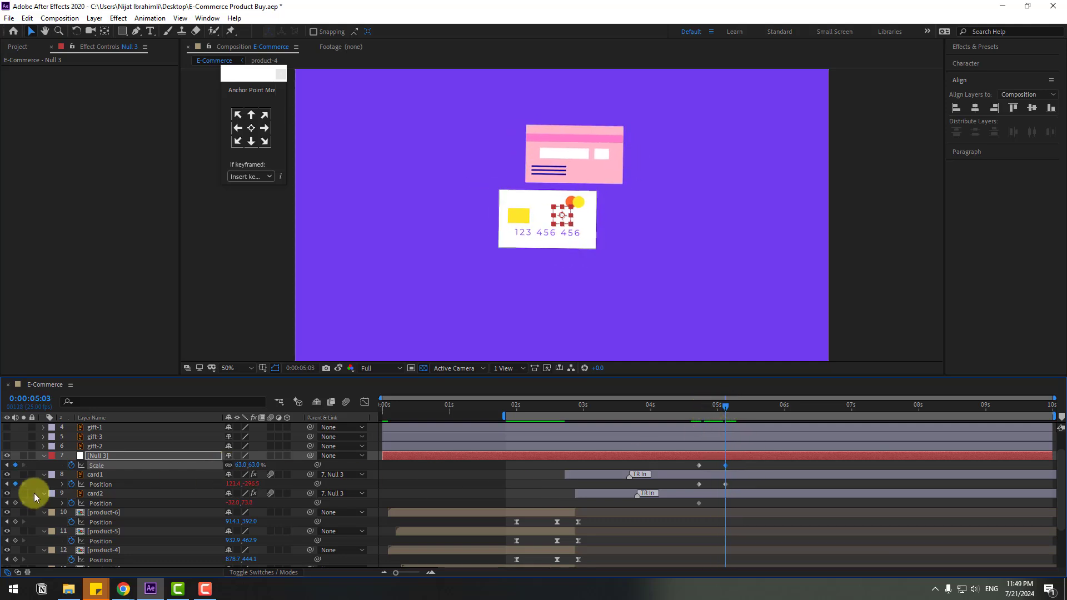
At 0:00:05:03, raise card1 to about Y -543 and card2 to about Y -563 near the frame's upper edge.
{"action": "left_click", "coordinate": [92, 475]}
{"action": "left_click_drag", "start_coordinate": [251, 484], "coordinate": [123, 483]}
{"action": "left_click", "coordinate": [94, 495]}
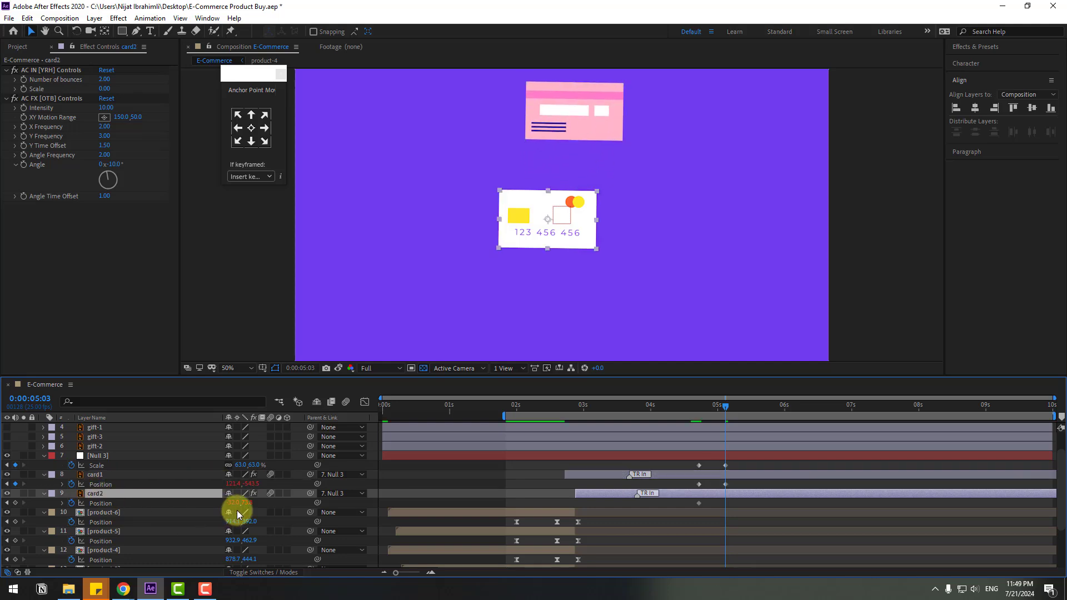
{"action": "left_click_drag", "start_coordinate": [248, 503], "coordinate": [105, 503]}
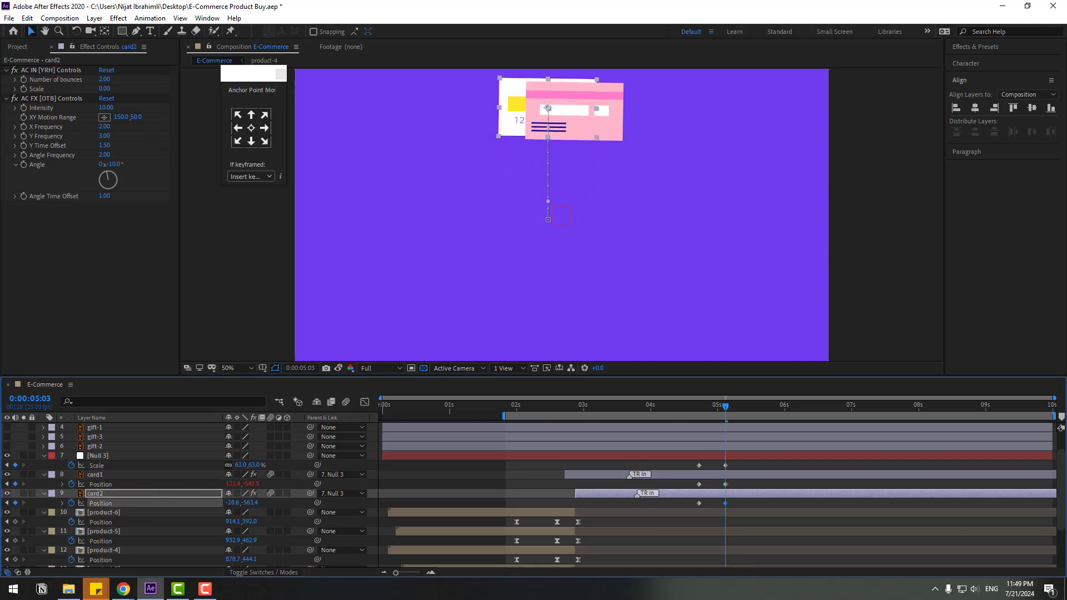
At 0:00:05:13, lower card1 to about Y 339 and card2 to about Y 416, below the frame's center.
{"action": "key", "text": "shift+Page_Down"}
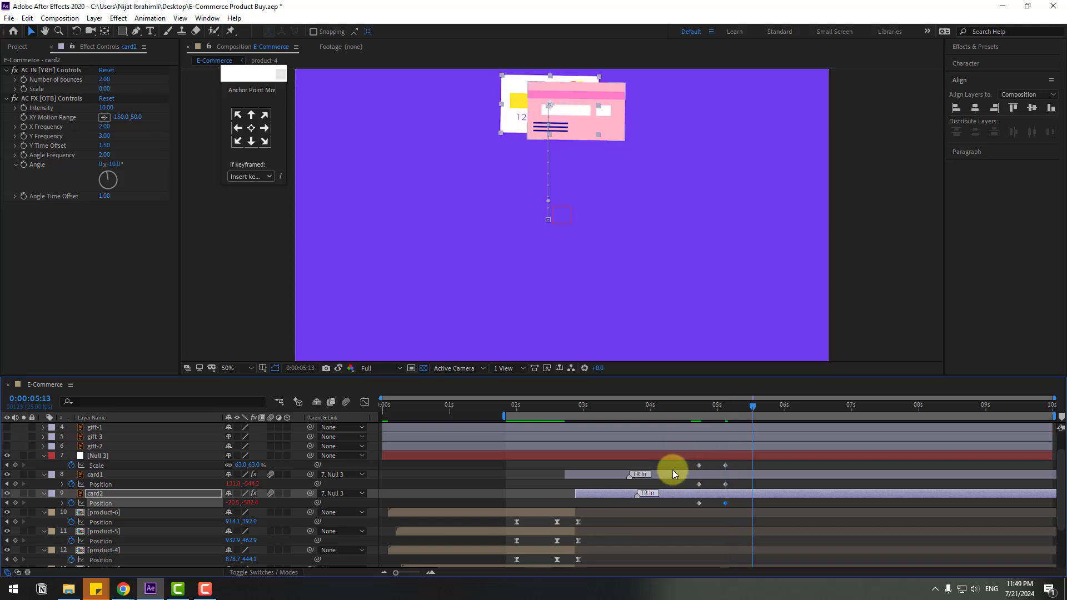
{"action": "left_click_drag", "start_coordinate": [255, 484], "coordinate": [849, 383]}
{"action": "left_click_drag", "start_coordinate": [248, 503], "coordinate": [875, 405]}
Apply Easy Ease to the Position keyframes of card1 and card2, and shape their speed curves to slow strongly around the middle keyframe.
{"action": "left_click_drag", "start_coordinate": [763, 481], "coordinate": [685, 505]}
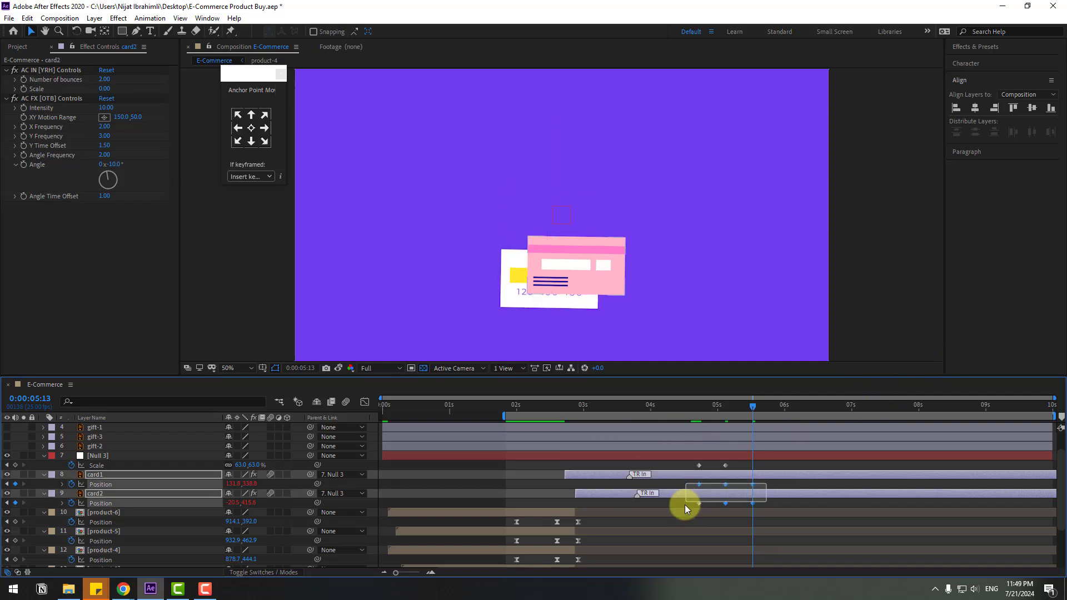
{"action": "right_click", "coordinate": [697, 503]}
{"action": "mouse_move", "coordinate": [722, 496]}
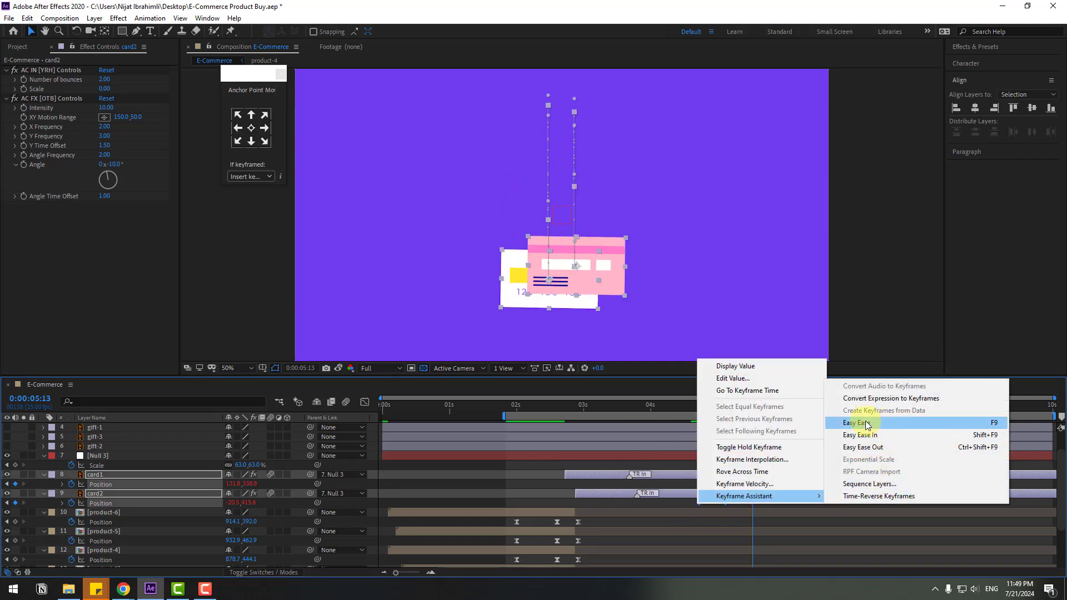
{"action": "left_click", "coordinate": [882, 435]}
{"action": "left_click", "coordinate": [365, 401]}
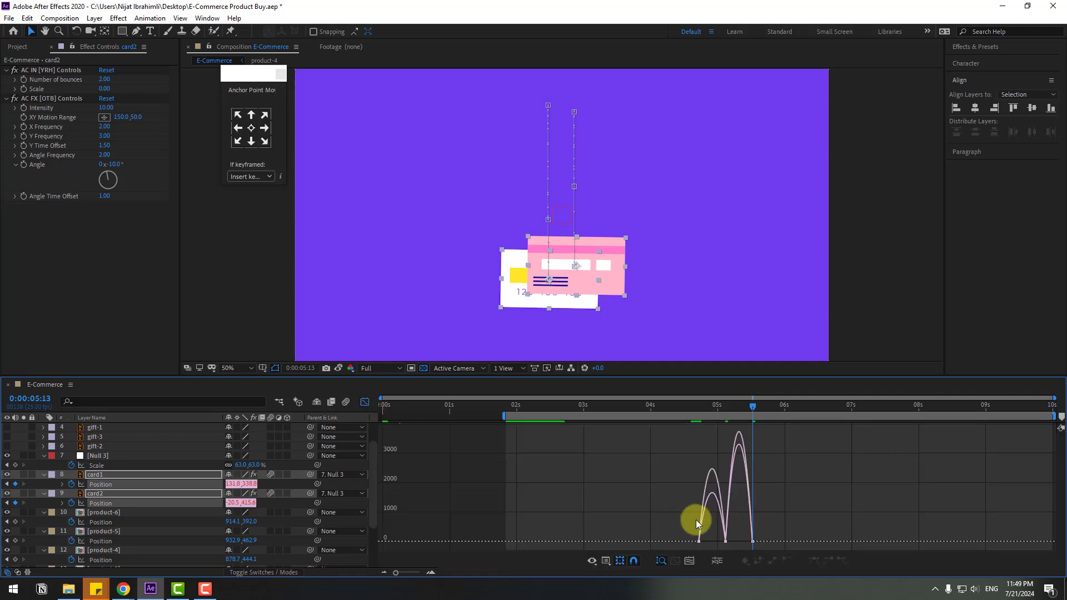
{"action": "scroll", "coordinate": [696, 519], "scroll_direction": "up", "scroll_amount": 6}
{"action": "left_click_drag", "start_coordinate": [575, 511], "coordinate": [611, 512]}
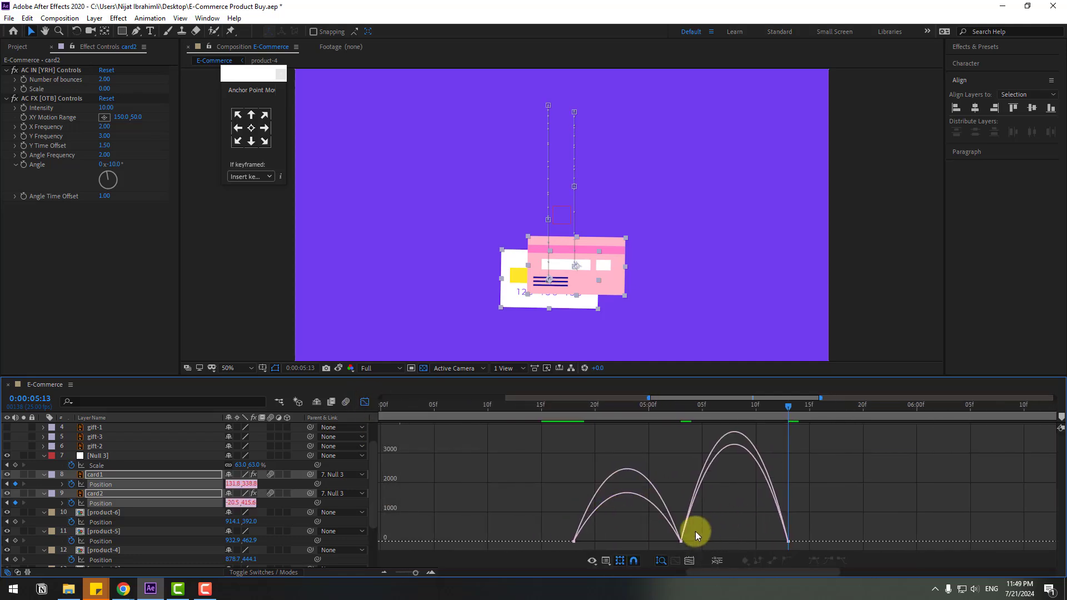
{"action": "left_click_drag", "start_coordinate": [706, 525], "coordinate": [777, 537]}
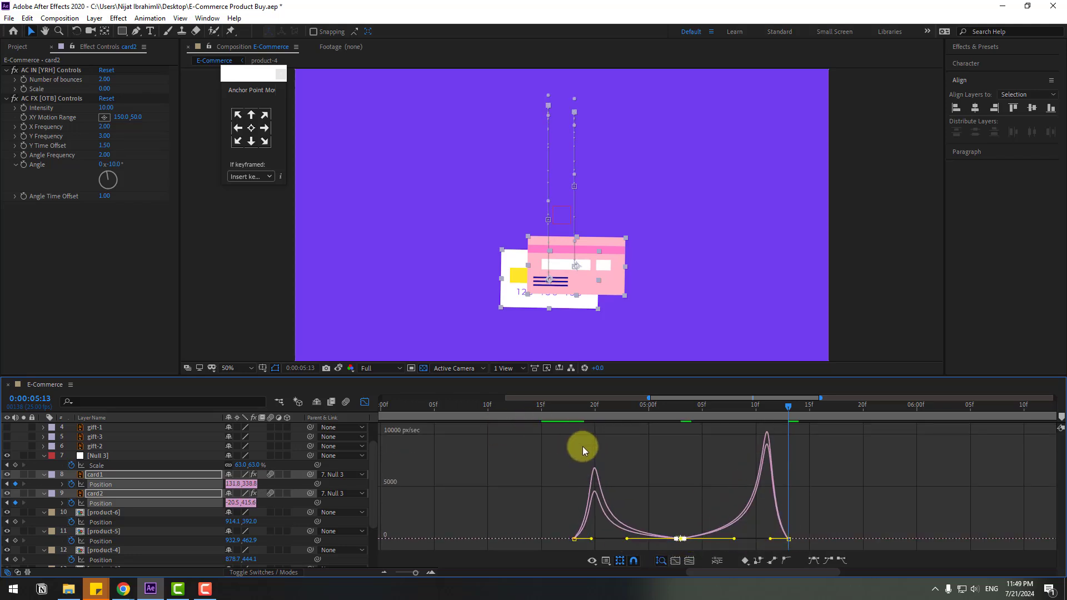
Start the work area at 0:00:04:04 and preview the cards' rise and fall.
{"action": "key", "text": "minus"}
{"action": "left_click", "coordinate": [606, 409]}
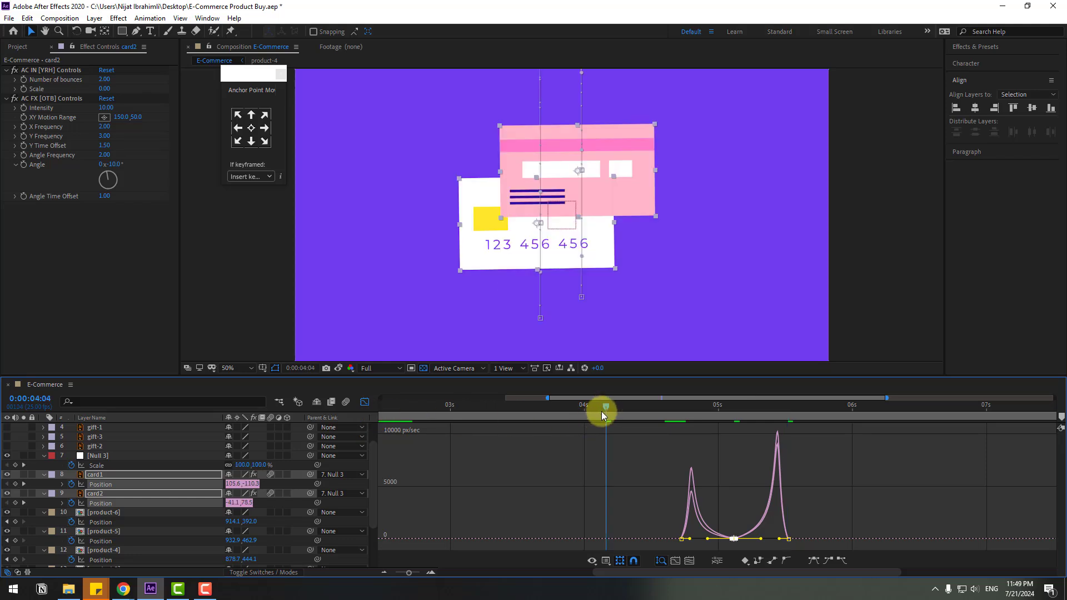
{"action": "key", "text": "b"}
{"action": "key", "text": "space"}
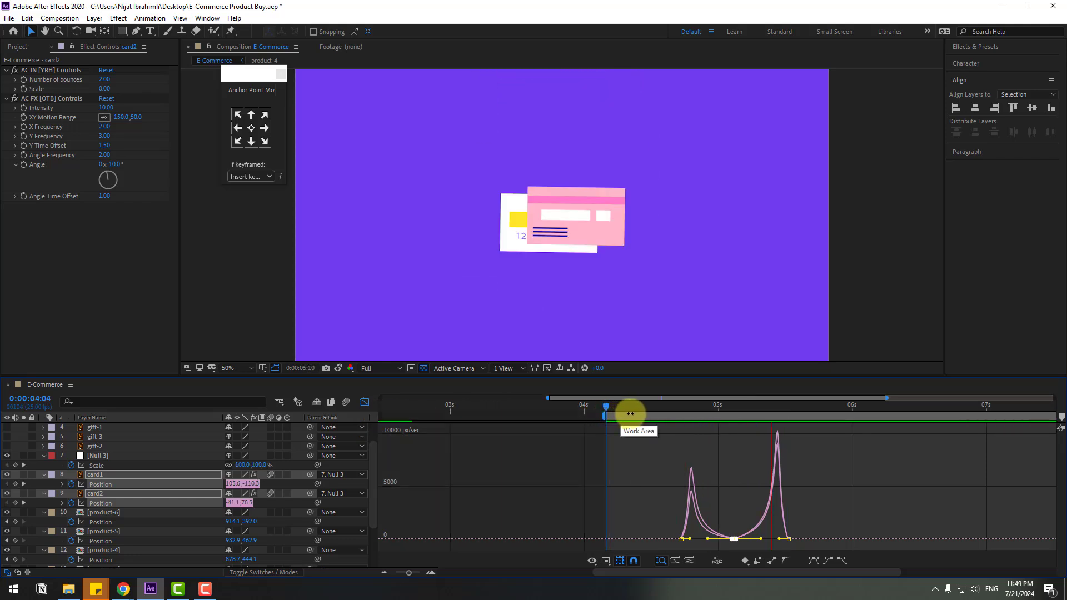
{"action": "key", "text": "space"}
{"action": "left_click", "coordinate": [365, 401]}
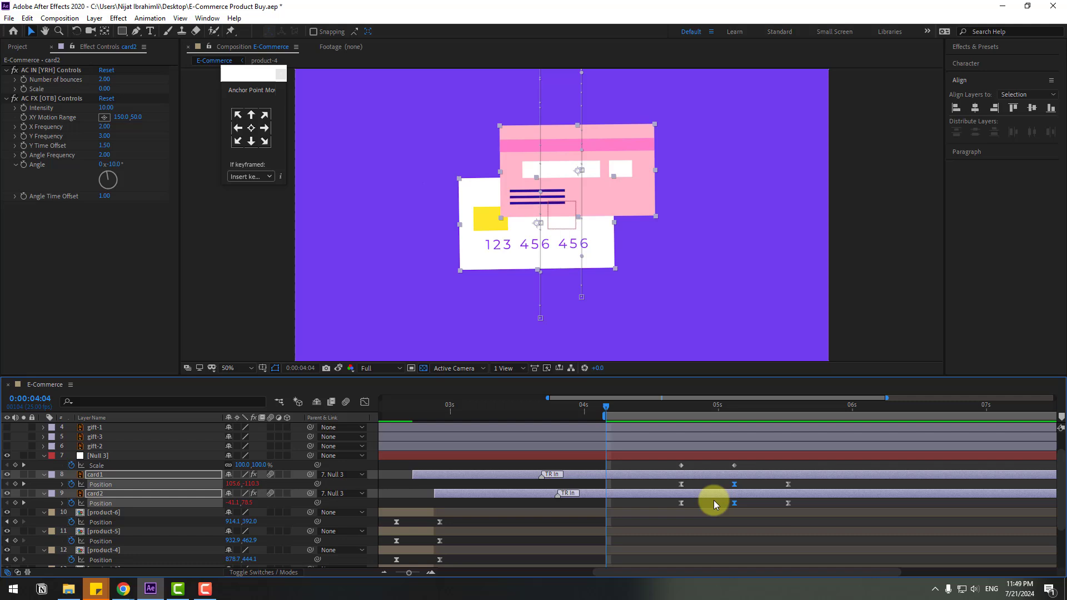
Easy Ease the null's Scale keyframes, move the second one to 0:00:05:13, and preview the result.
{"action": "left_click_drag", "start_coordinate": [669, 405], "coordinate": [745, 405]}
{"action": "left_click", "coordinate": [735, 465]}
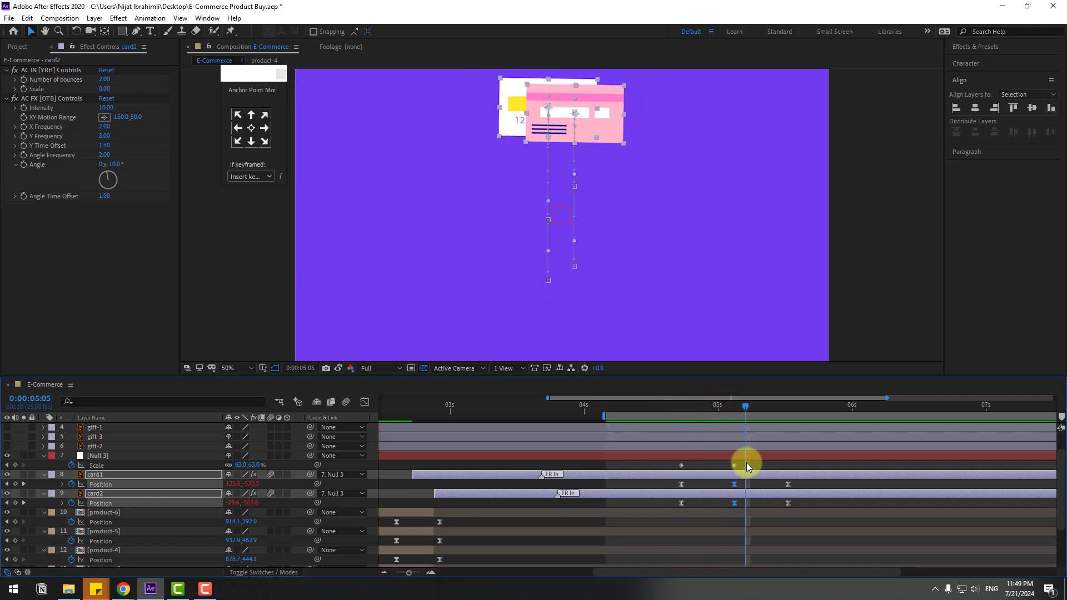
{"action": "right_click", "coordinate": [682, 465]}
{"action": "mouse_move", "coordinate": [739, 456]}
{"action": "left_click", "coordinate": [774, 494]}
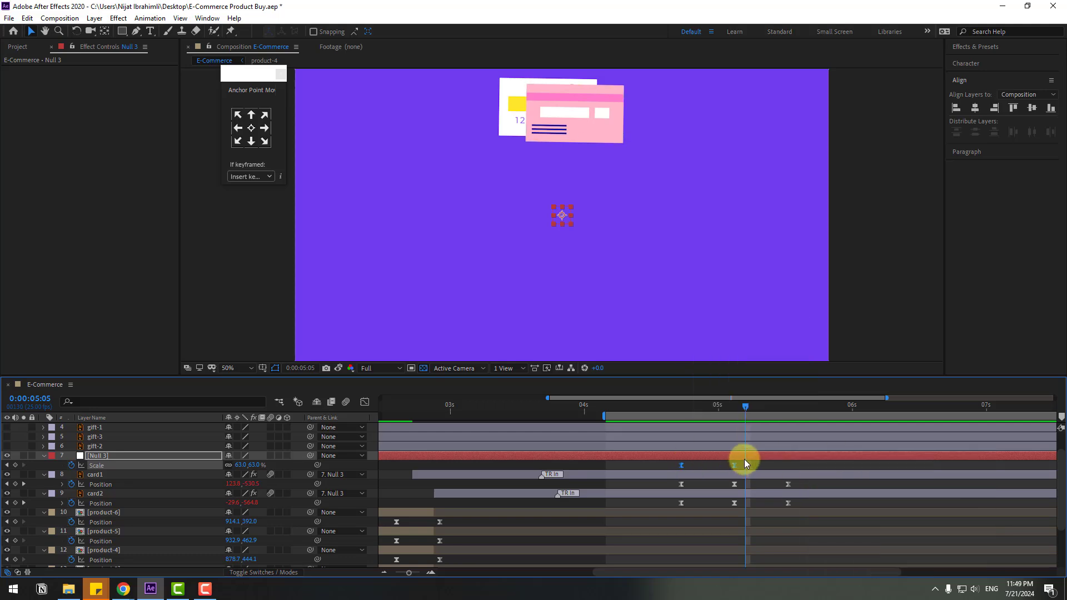
{"action": "left_click_drag", "start_coordinate": [735, 465], "coordinate": [788, 465]}
{"action": "left_click_drag", "start_coordinate": [665, 407], "coordinate": [805, 409]}
{"action": "key", "text": "space"}
{"action": "scroll", "coordinate": [690, 305], "scroll_direction": "down", "scroll_amount": 2}
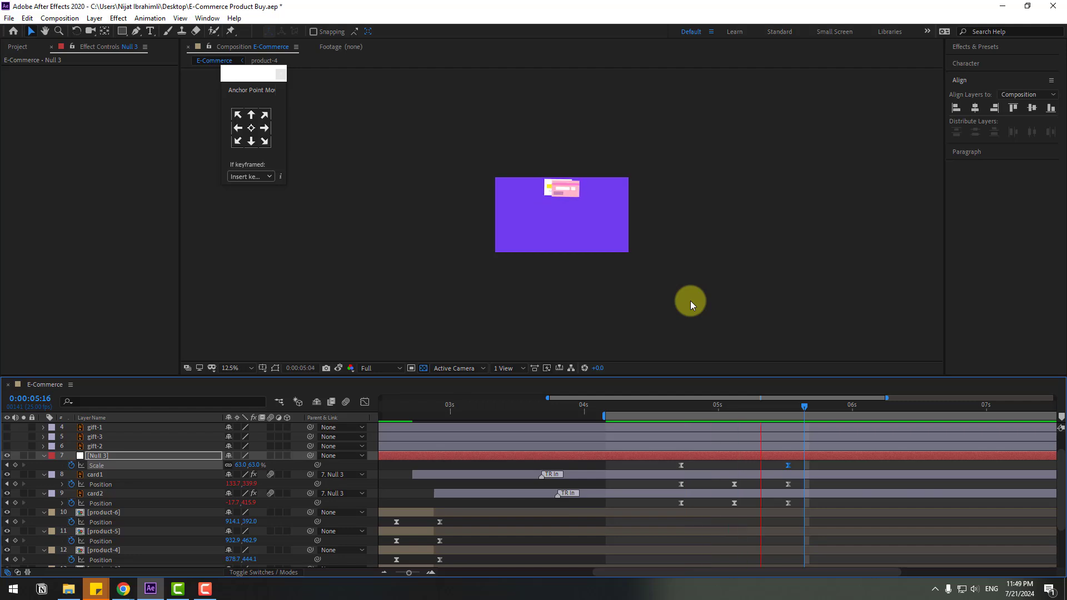
Reshape the null's Scale speed curve for a slower start and later peak, and return the playhead to 0:00:05:13.
{"action": "left_click_drag", "start_coordinate": [799, 465], "coordinate": [675, 476]}
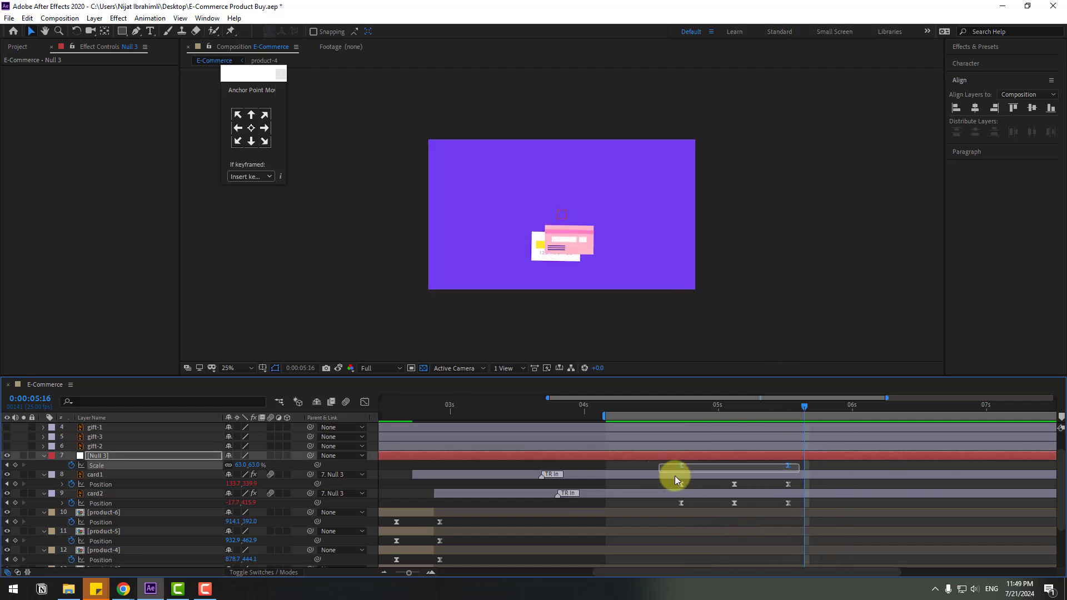
{"action": "key", "text": "shift+F3"}
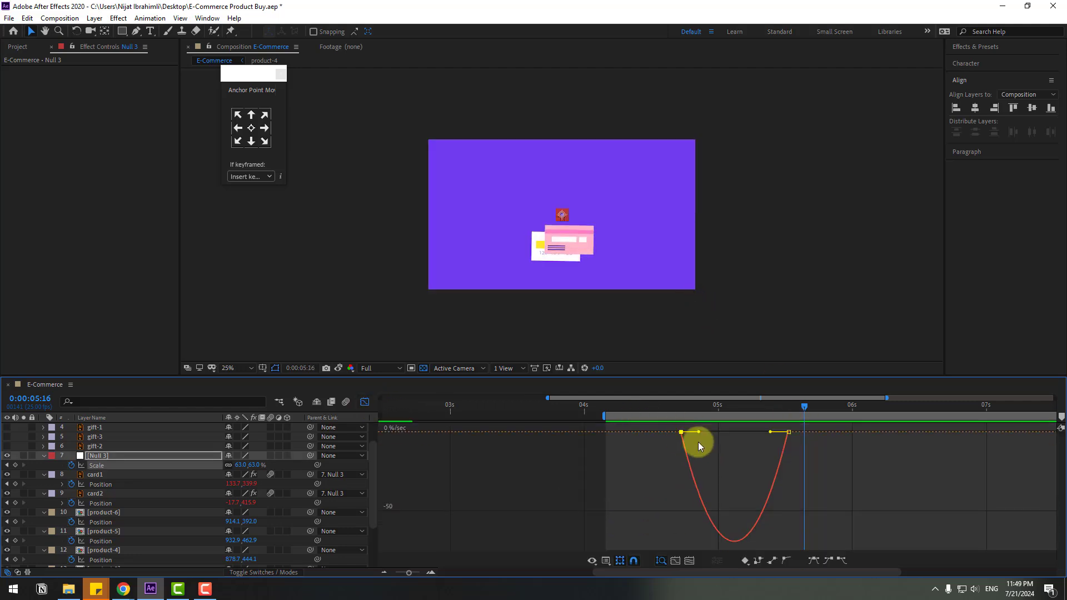
{"action": "left_click_drag", "start_coordinate": [698, 432], "coordinate": [722, 432]}
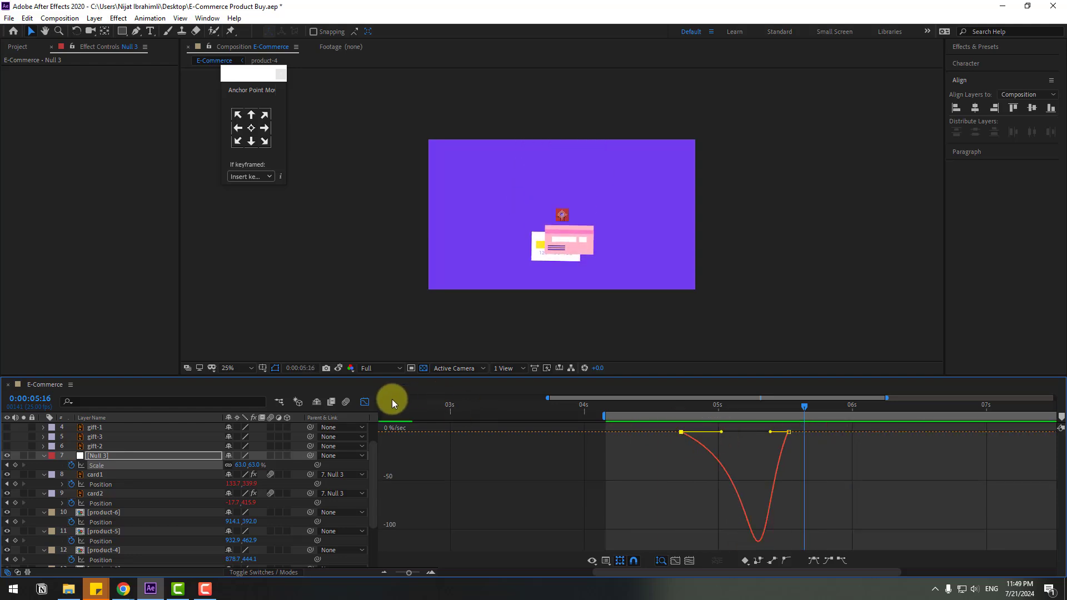
{"action": "left_click", "coordinate": [365, 401]}
{"action": "left_click_drag", "start_coordinate": [693, 406], "coordinate": [788, 408]}
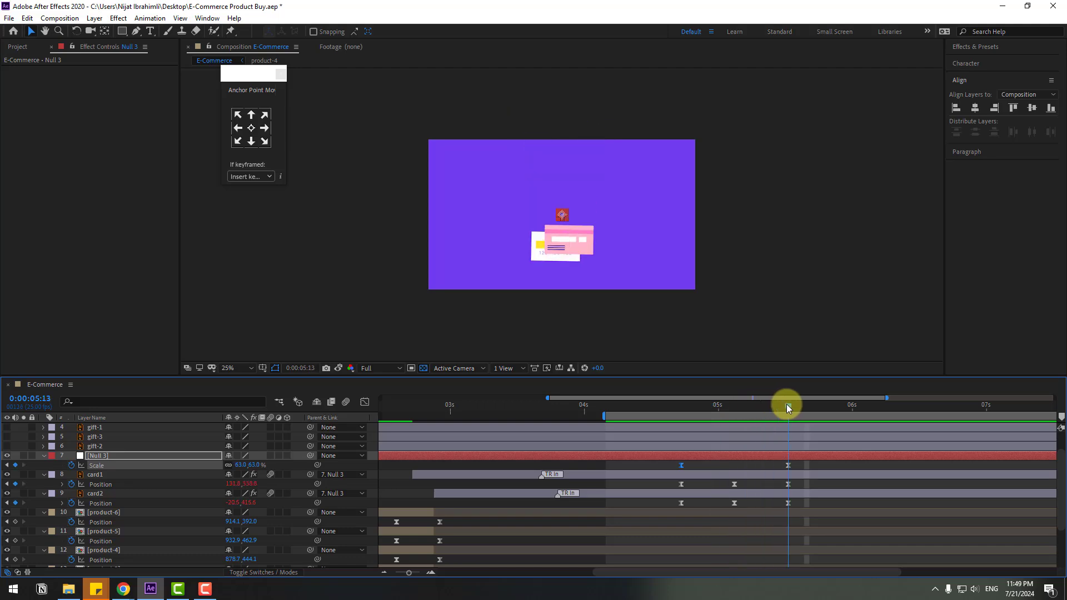
Make the gift-1 layer visible and solo it.
{"action": "scroll", "coordinate": [77, 423], "scroll_direction": "up", "scroll_amount": 2}
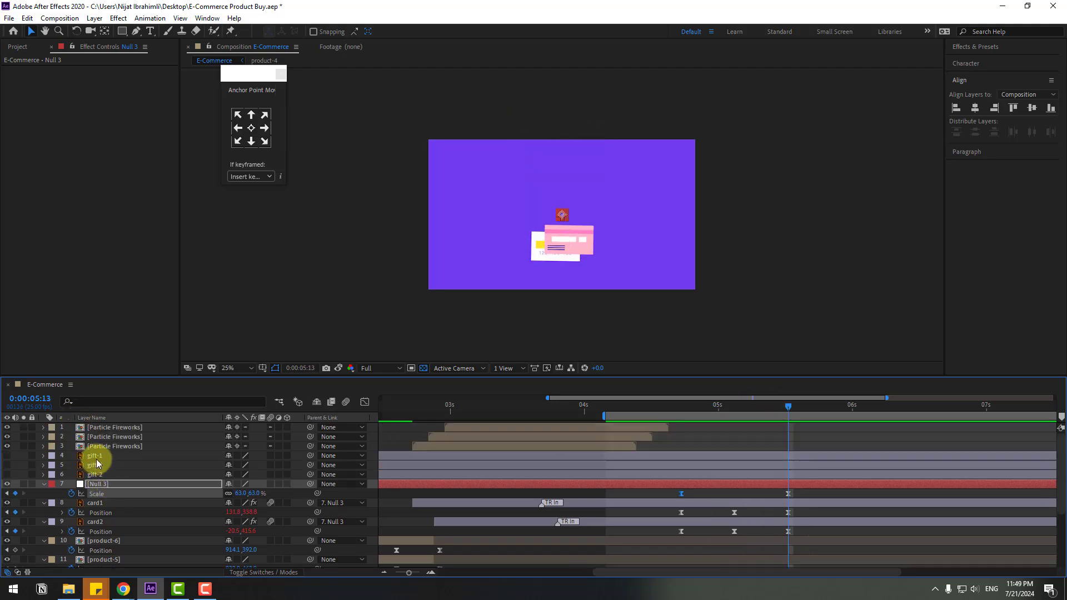
{"action": "left_click", "coordinate": [95, 456]}
{"action": "left_click", "coordinate": [7, 456]}
{"action": "scroll", "coordinate": [517, 317], "scroll_direction": "up", "scroll_amount": 1}
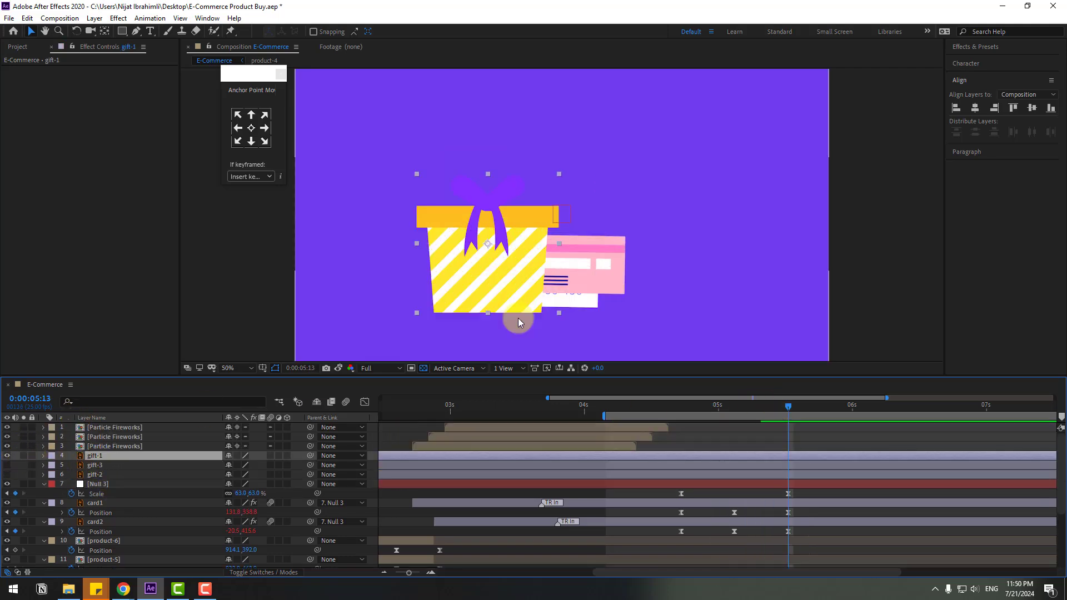
{"action": "left_click", "coordinate": [23, 456]}
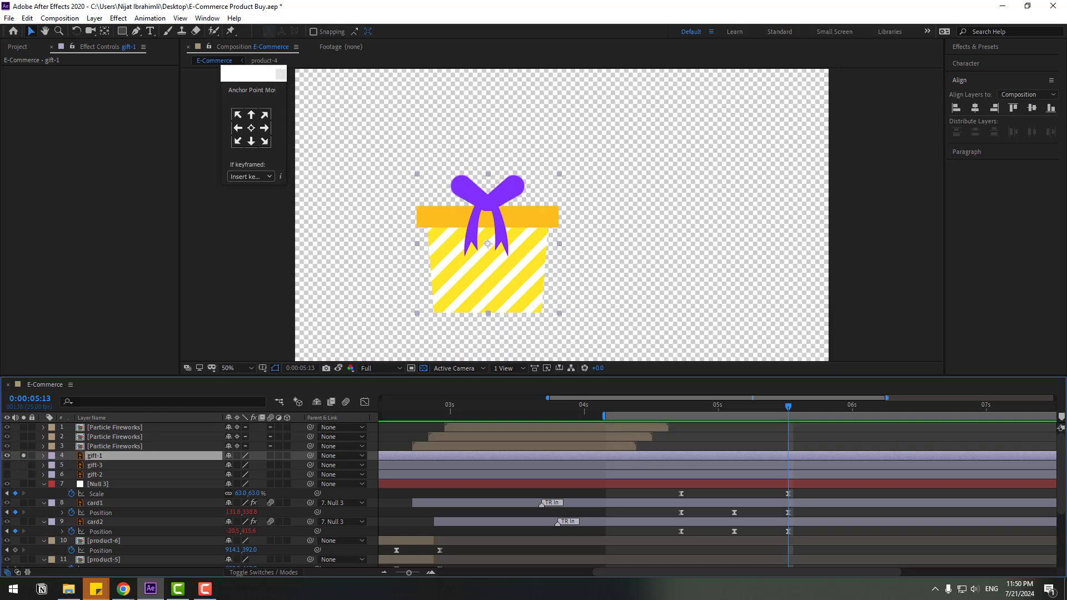
Set gift-1's anchor point to its bottom centre and make the layer start at 0:00:05:13.
{"action": "left_click", "coordinate": [251, 144]}
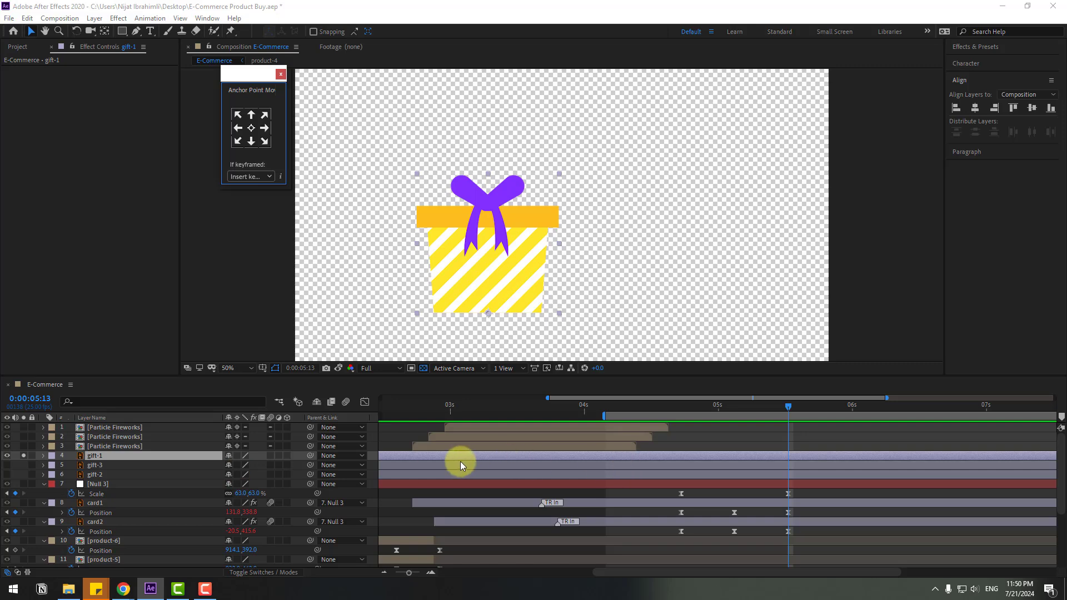
{"action": "left_click_drag", "start_coordinate": [395, 455], "coordinate": [655, 450]}
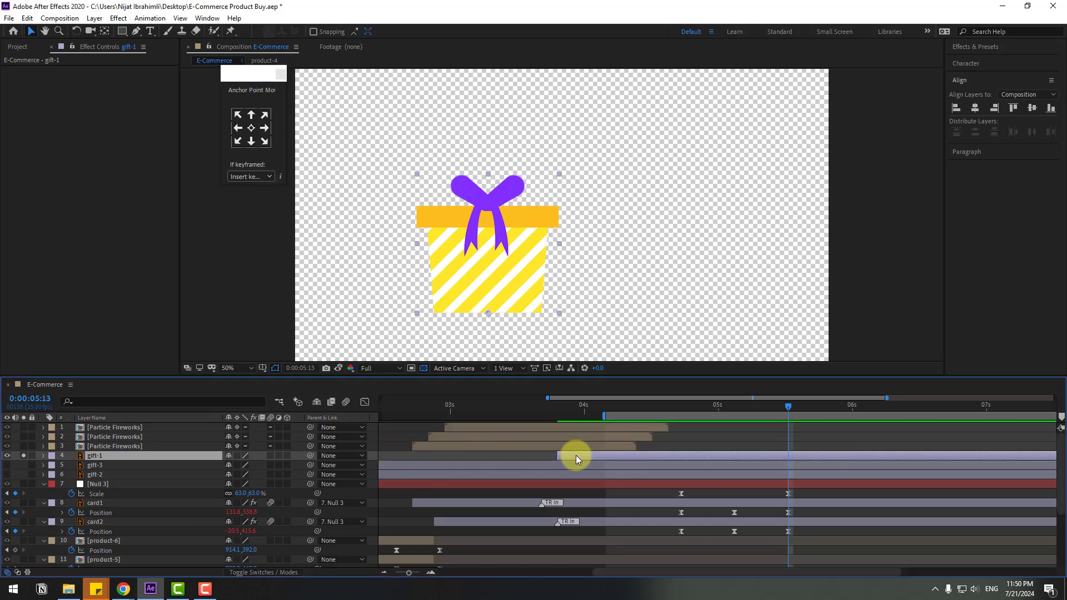
{"action": "left_click_drag", "start_coordinate": [802, 455], "coordinate": [806, 455]}
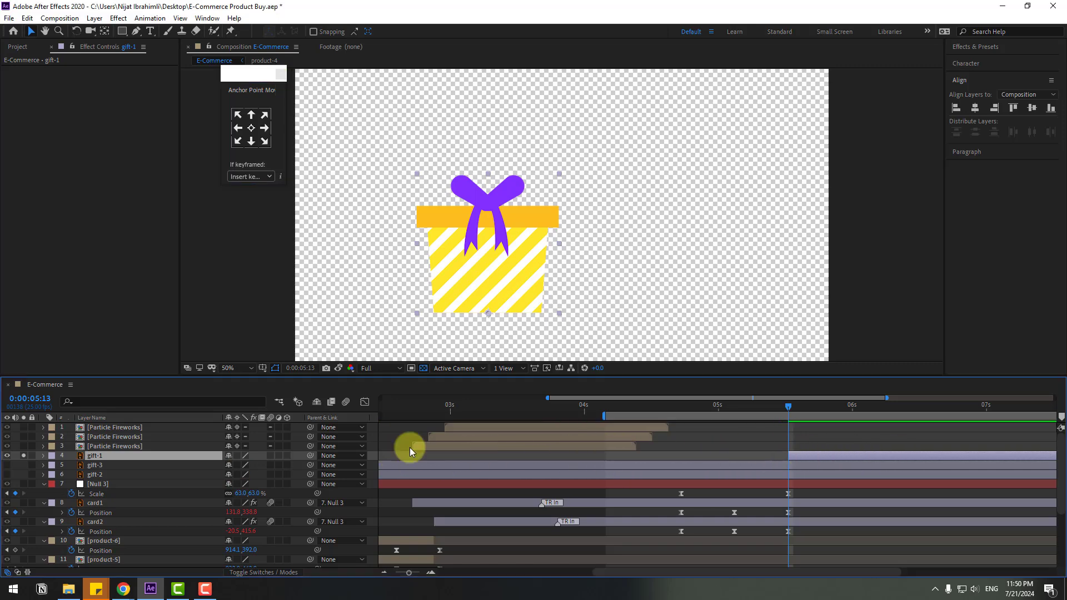
Apply the Overshoot Scale From Anchor Point preset as gift-1's In transition and scrub through the effect.
{"action": "left_click_drag", "start_coordinate": [1066, 252], "coordinate": [651, 163]}
{"action": "scroll", "coordinate": [709, 331], "scroll_direction": "up", "scroll_amount": 5}
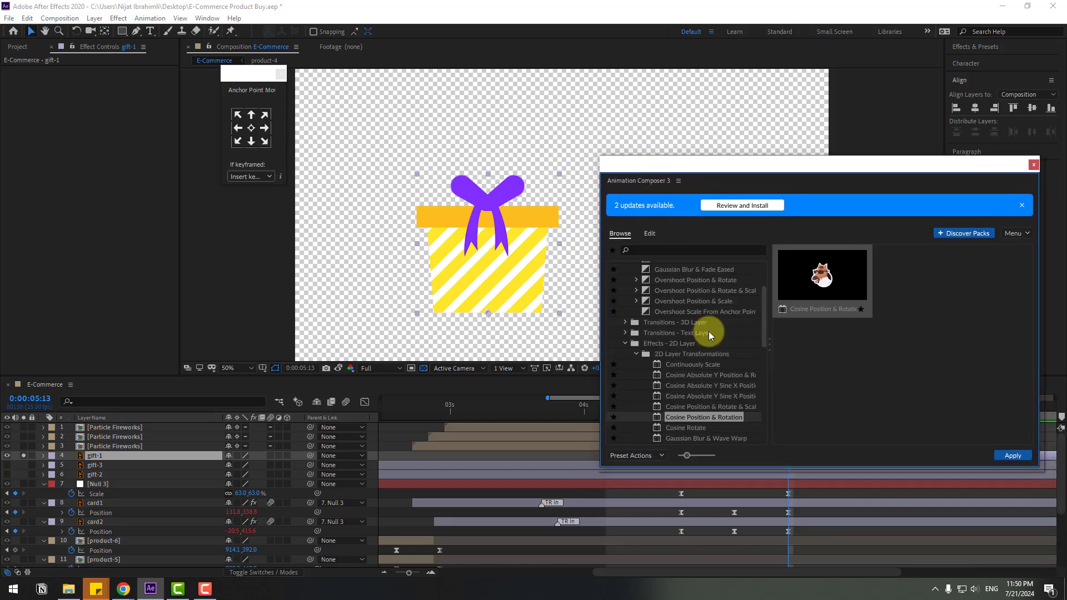
{"action": "left_click", "coordinate": [707, 381]}
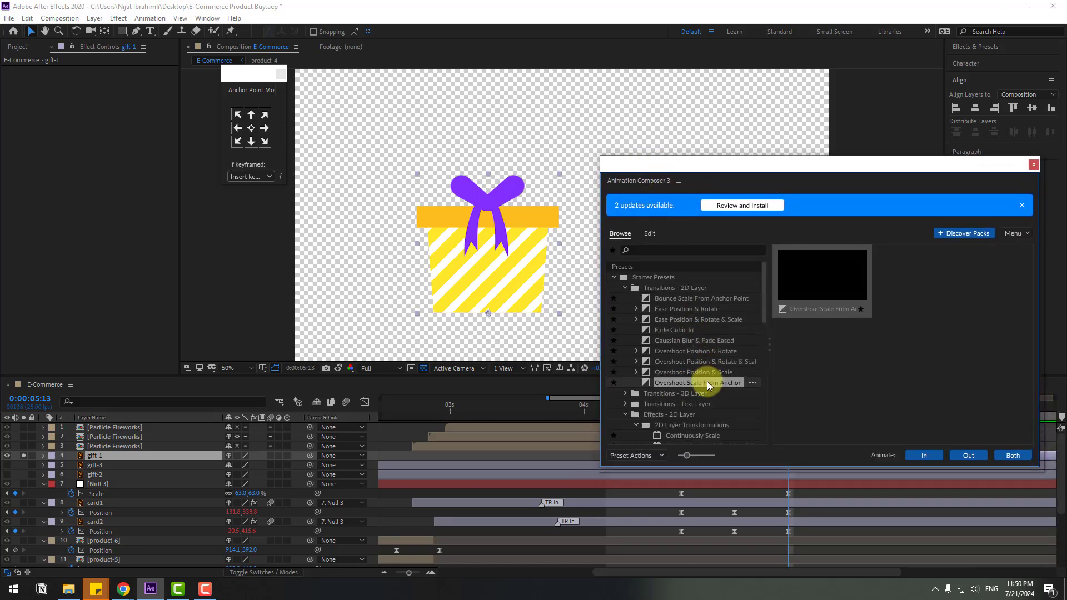
{"action": "left_click", "coordinate": [912, 456]}
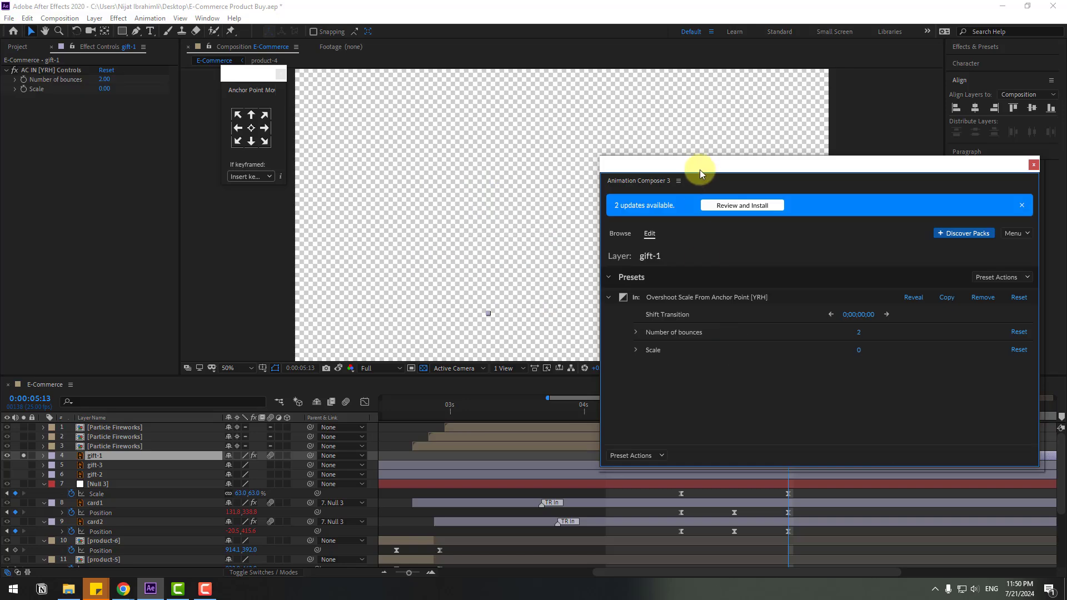
{"action": "mouse_move", "coordinate": [700, 166]}
{"action": "left_mouse_down"}
{"action": "mouse_move", "coordinate": [843, 240]}
{"action": "mouse_move", "coordinate": [1066, 300]}
{"action": "left_mouse_up"}
{"action": "left_click_drag", "start_coordinate": [782, 414], "coordinate": [855, 405]}
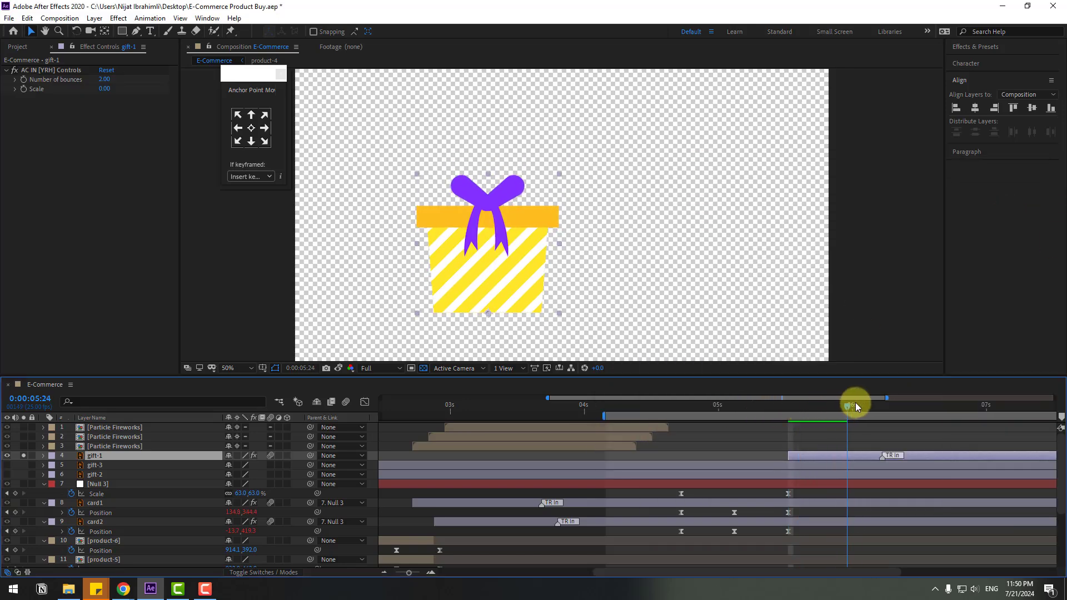
Make the gift-3 and gift-2 layers visible and solo them together with gift-1.
{"action": "left_click", "coordinate": [98, 466]}
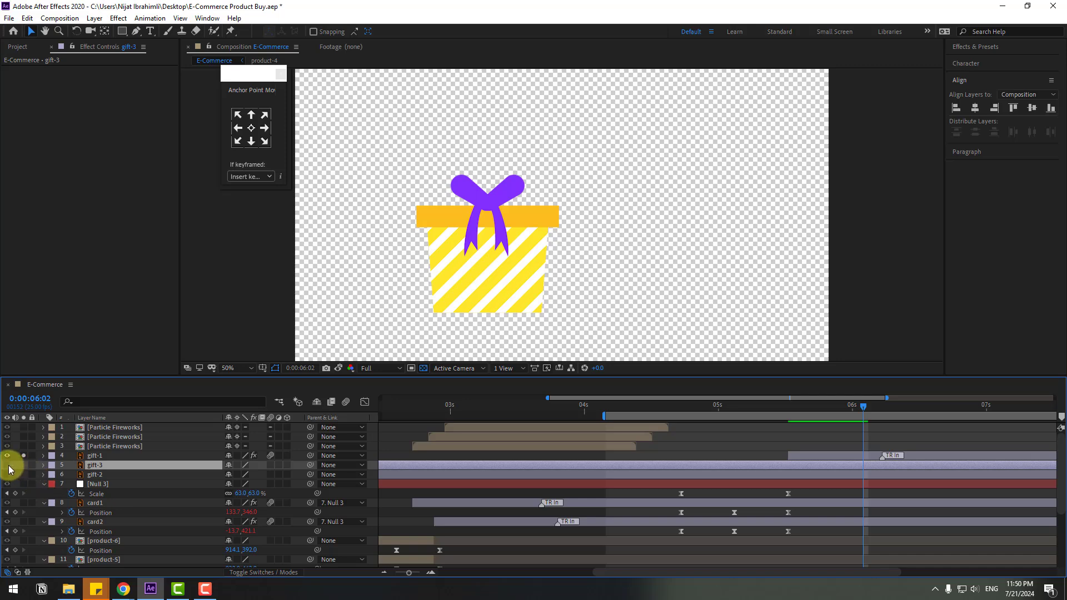
{"action": "left_click", "coordinate": [23, 466]}
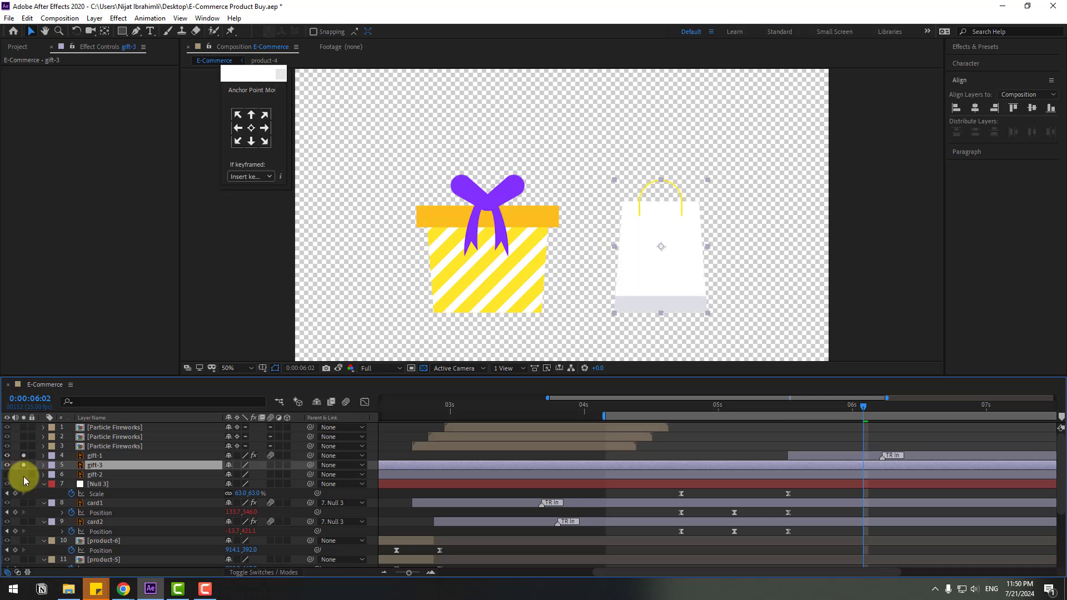
{"action": "left_click", "coordinate": [93, 474]}
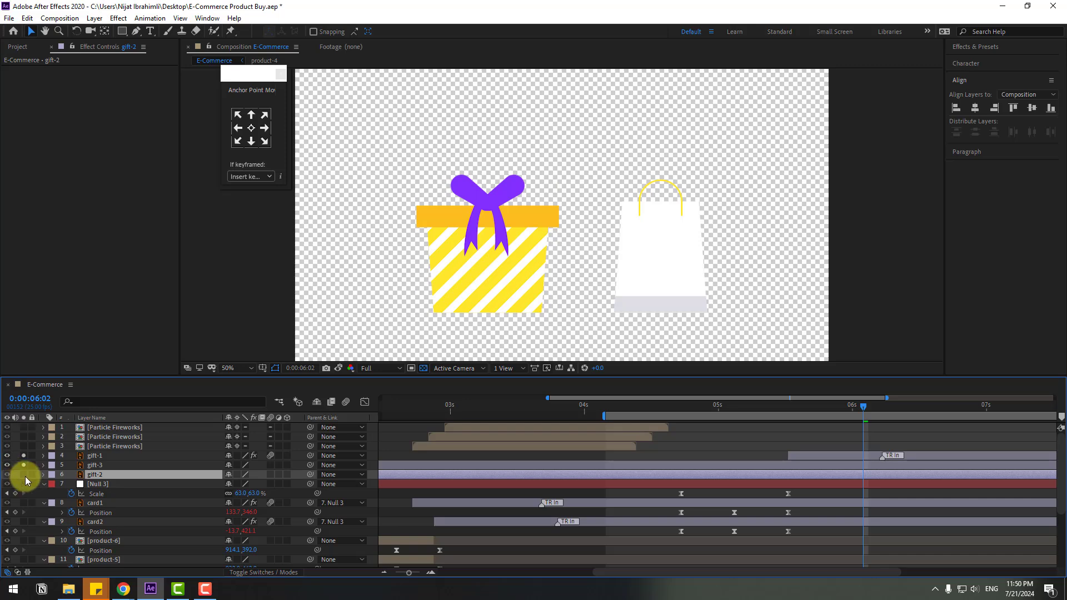
{"action": "left_click", "coordinate": [24, 475]}
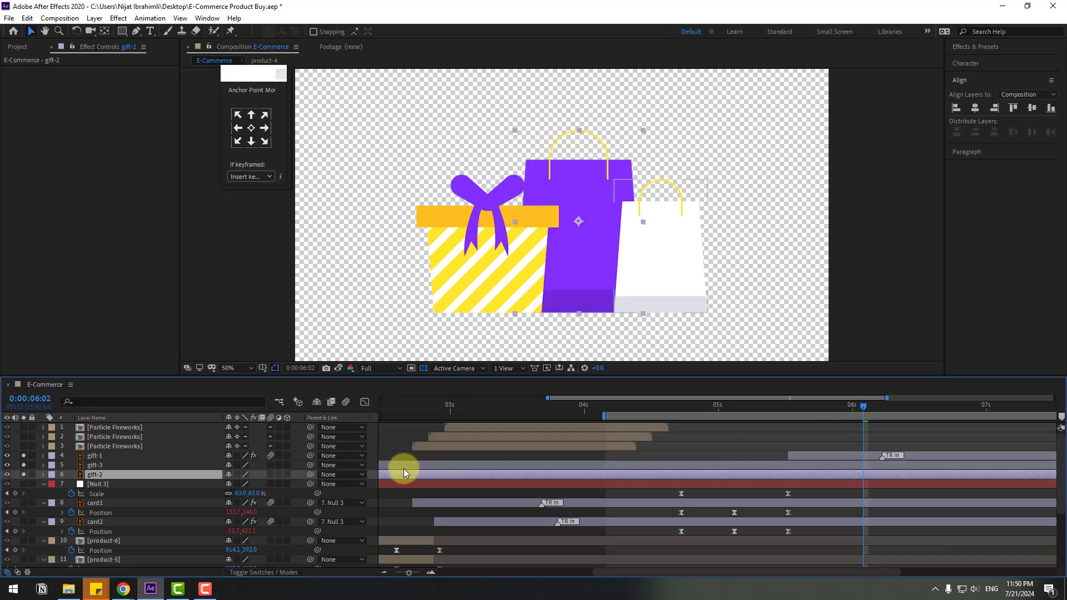
Stagger the starts of gift-3 and gift-2 after gift-1, about five frames apart, with gift-2 last.
{"action": "left_click", "coordinate": [403, 469], "text": "shift"}
{"action": "left_click_drag", "start_coordinate": [394, 472], "coordinate": [810, 470]}
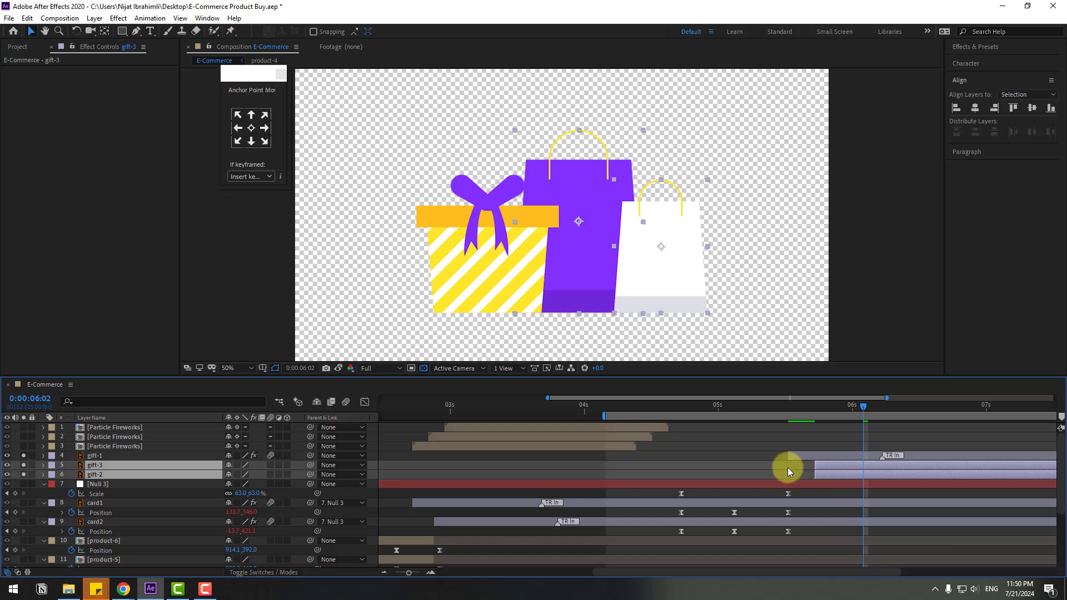
{"action": "left_click", "coordinate": [788, 468]}
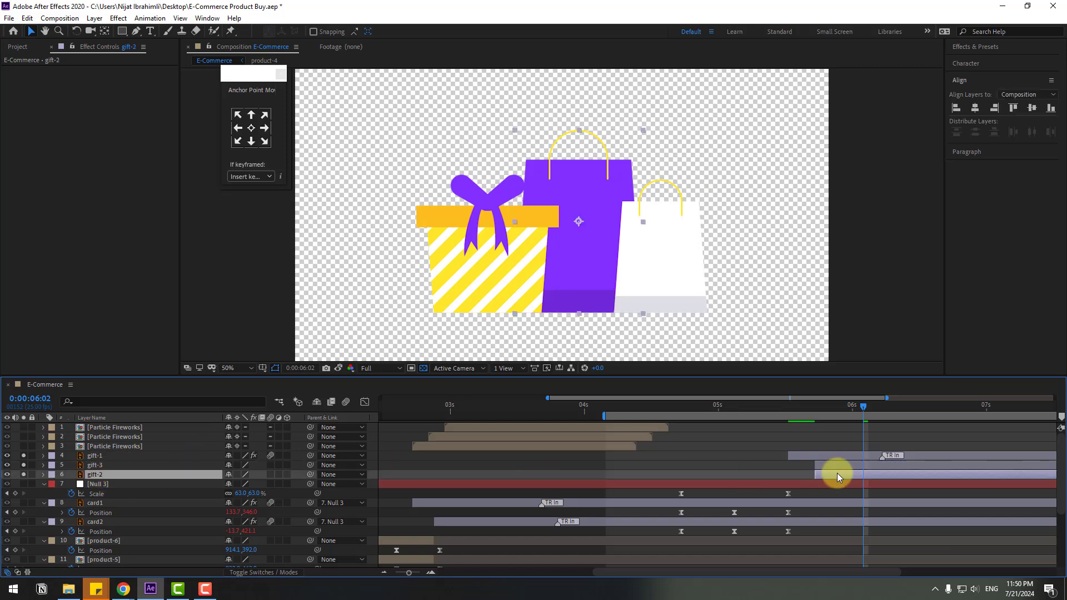
{"action": "left_click_drag", "start_coordinate": [837, 472], "coordinate": [863, 467]}
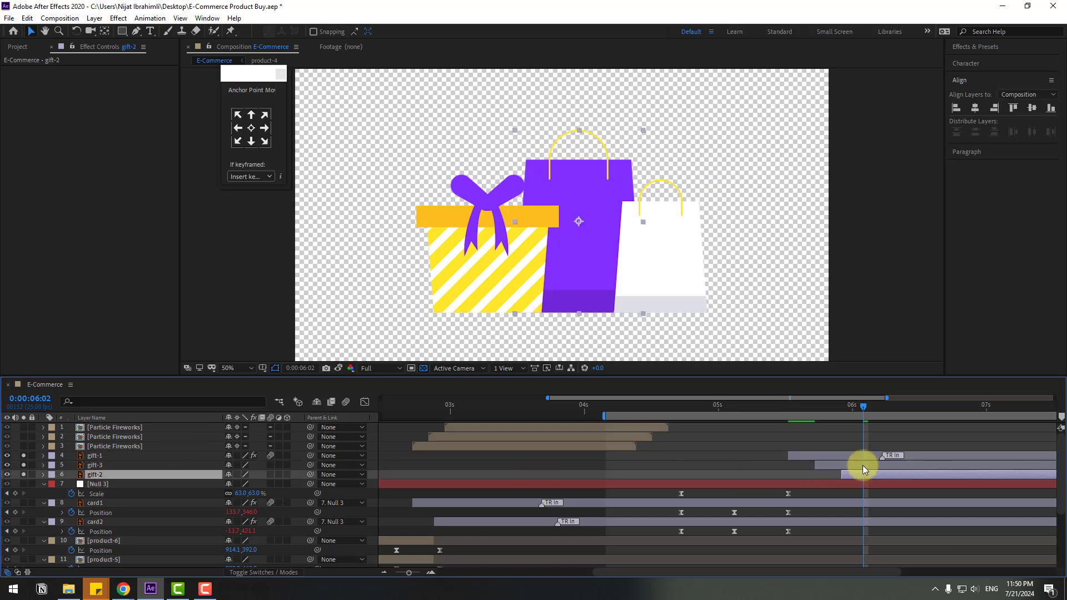
Set the anchor points of gift-2 and gift-3 to their bottom centres.
{"action": "left_click", "coordinate": [251, 141]}
{"action": "left_click", "coordinate": [95, 466]}
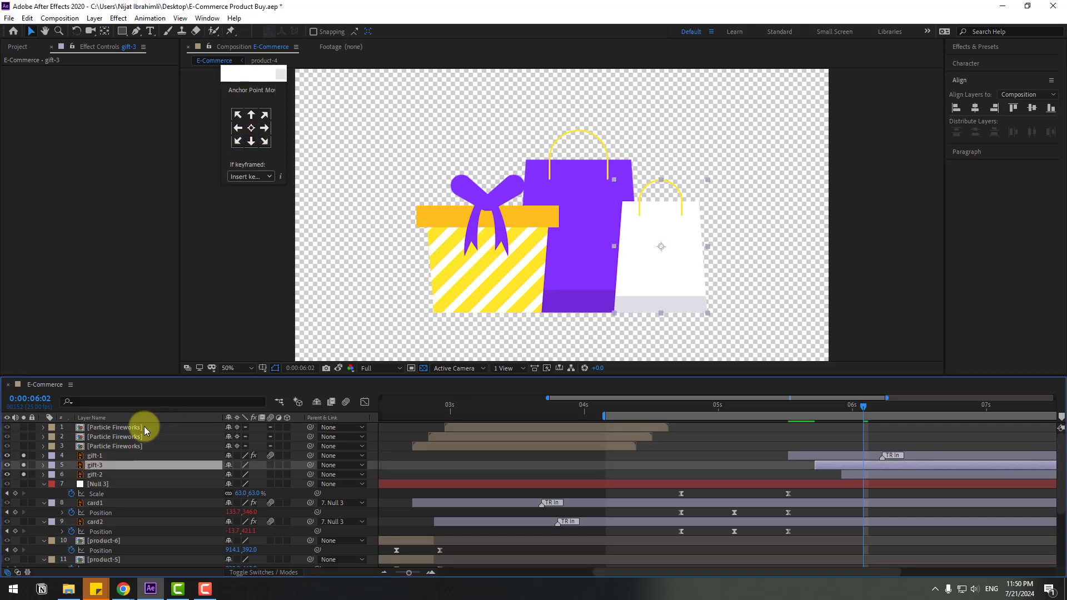
{"action": "left_click", "coordinate": [251, 143]}
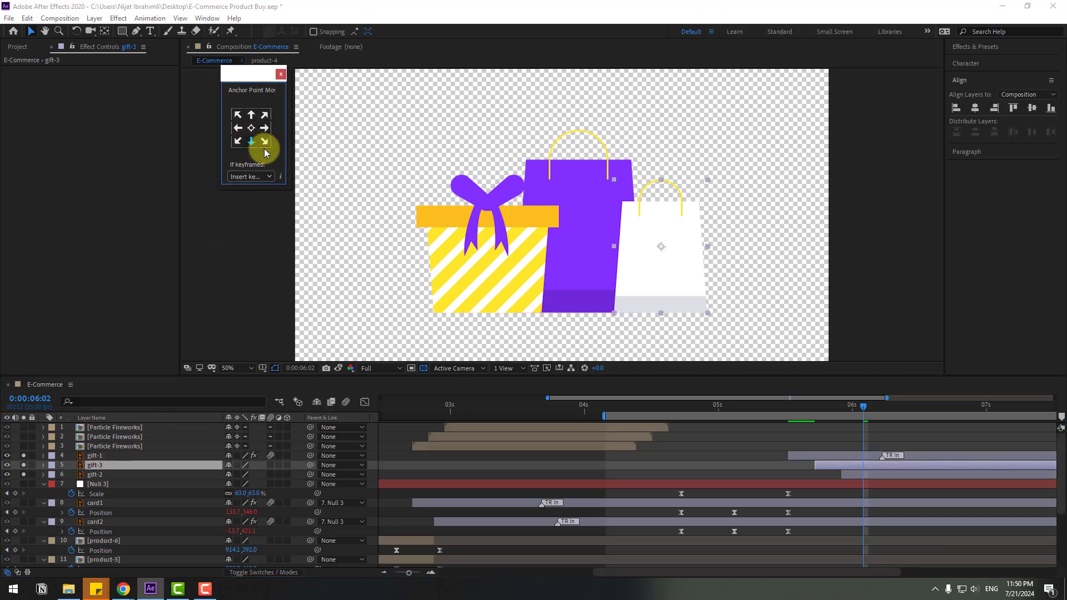
Apply the Overshoot Scale From Anchor Point preset as the In transition of gift-3 and gift-2.
{"action": "left_click_drag", "start_coordinate": [1066, 161], "coordinate": [665, 79]}
{"action": "left_click", "coordinate": [105, 469]}
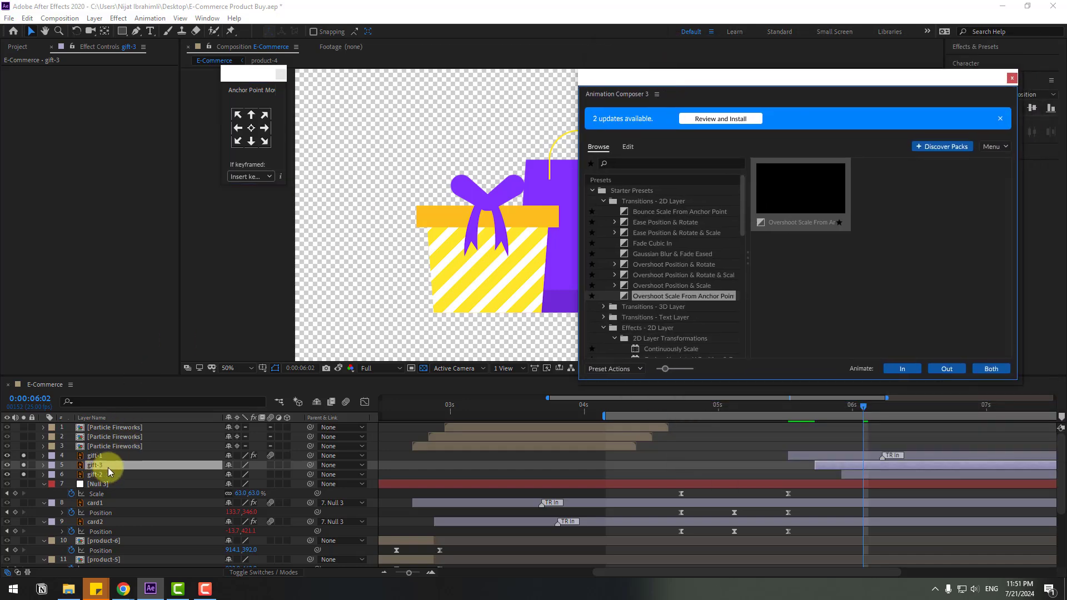
{"action": "left_click", "coordinate": [97, 475], "text": "shift"}
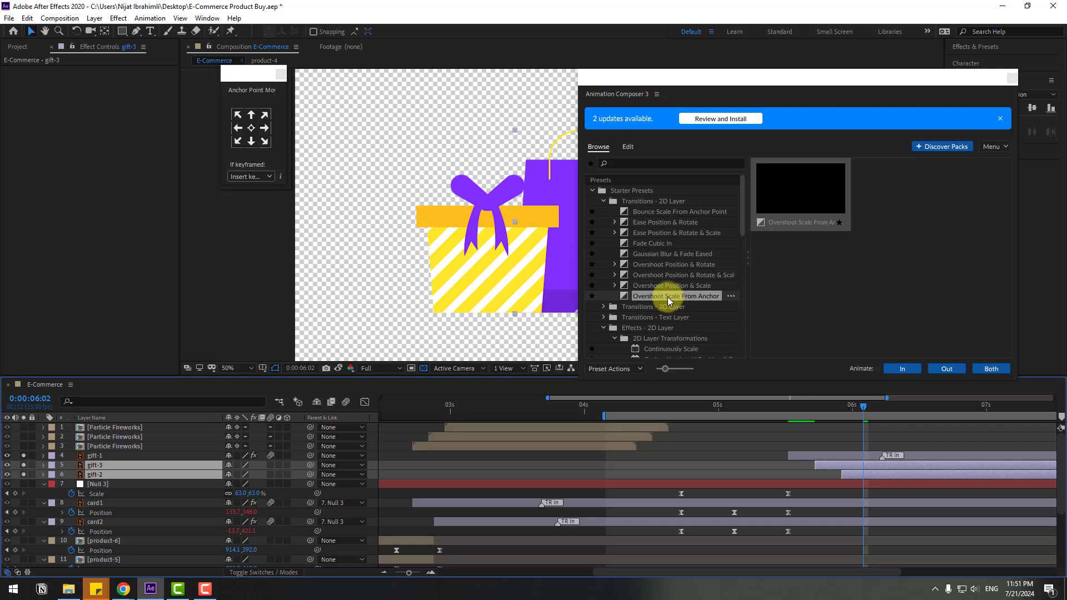
{"action": "left_click", "coordinate": [906, 369]}
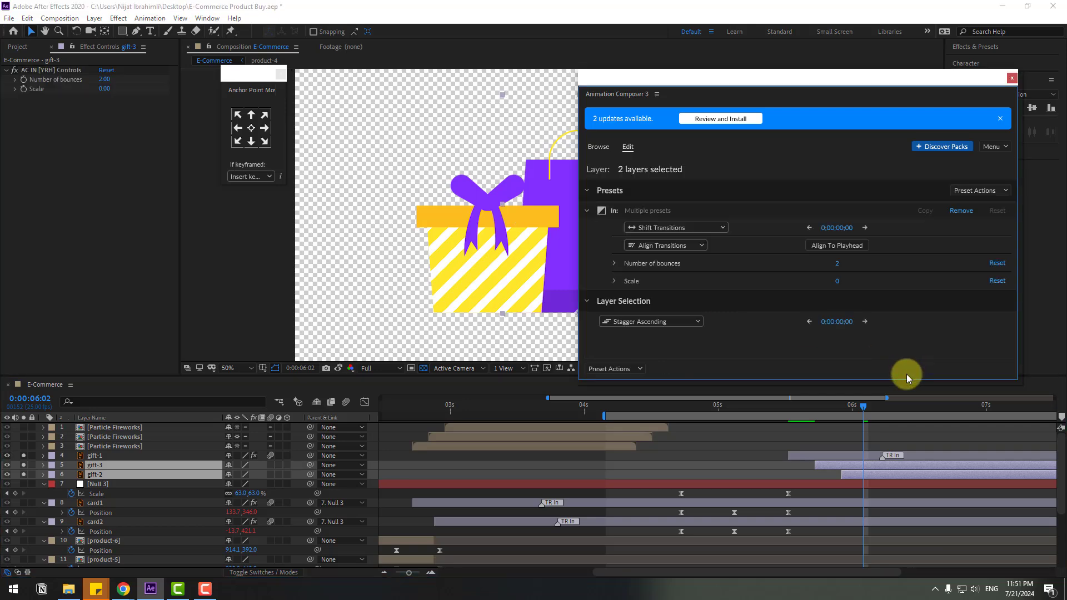
{"action": "left_click", "coordinate": [1011, 78]}
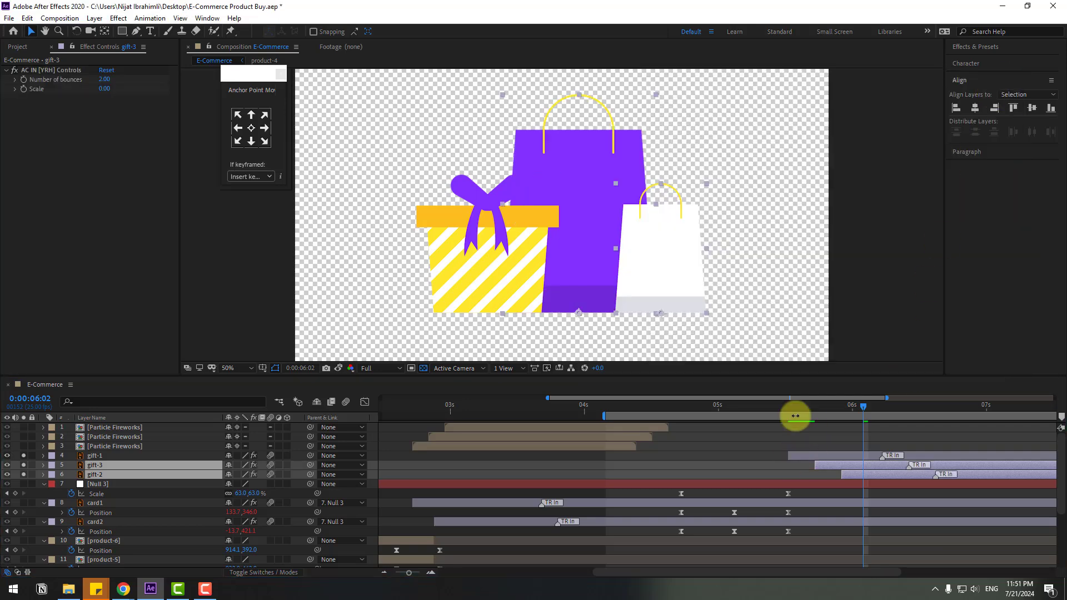
Tighten the start offsets of gift-3 and gift-2, and preview from a work area starting shortly before gift-1.
{"action": "mouse_move", "coordinate": [779, 408]}
{"action": "left_mouse_down"}
{"action": "mouse_move", "coordinate": [886, 417]}
{"action": "mouse_move", "coordinate": [848, 462]}
{"action": "mouse_move", "coordinate": [819, 469]}
{"action": "mouse_move", "coordinate": [836, 474]}
{"action": "left_mouse_up"}
{"action": "left_click_drag", "start_coordinate": [605, 416], "coordinate": [769, 421]}
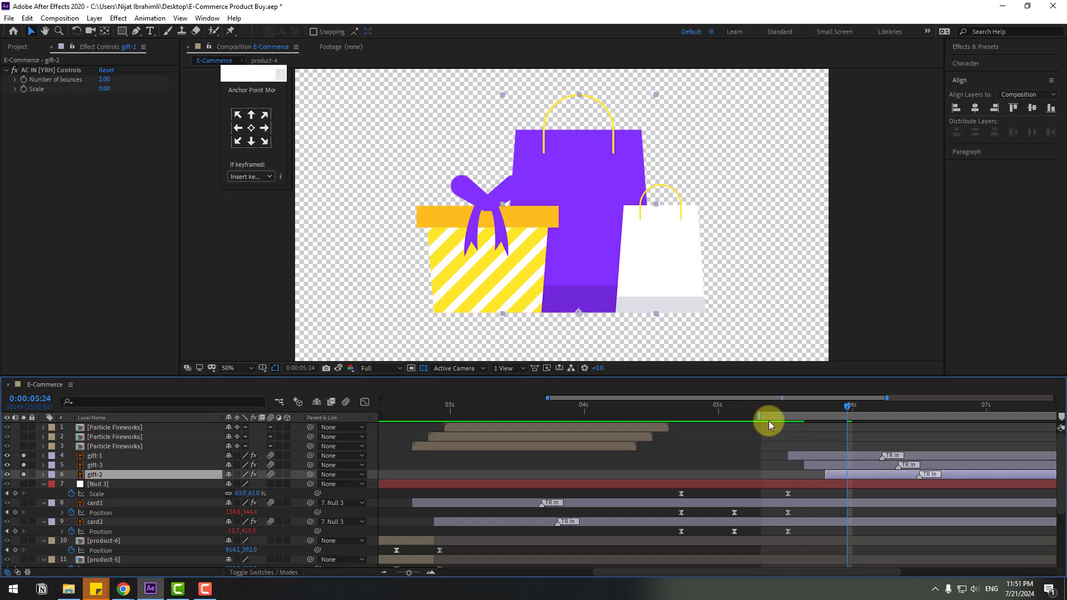
{"action": "key", "text": "space"}
{"action": "key", "text": "space"}
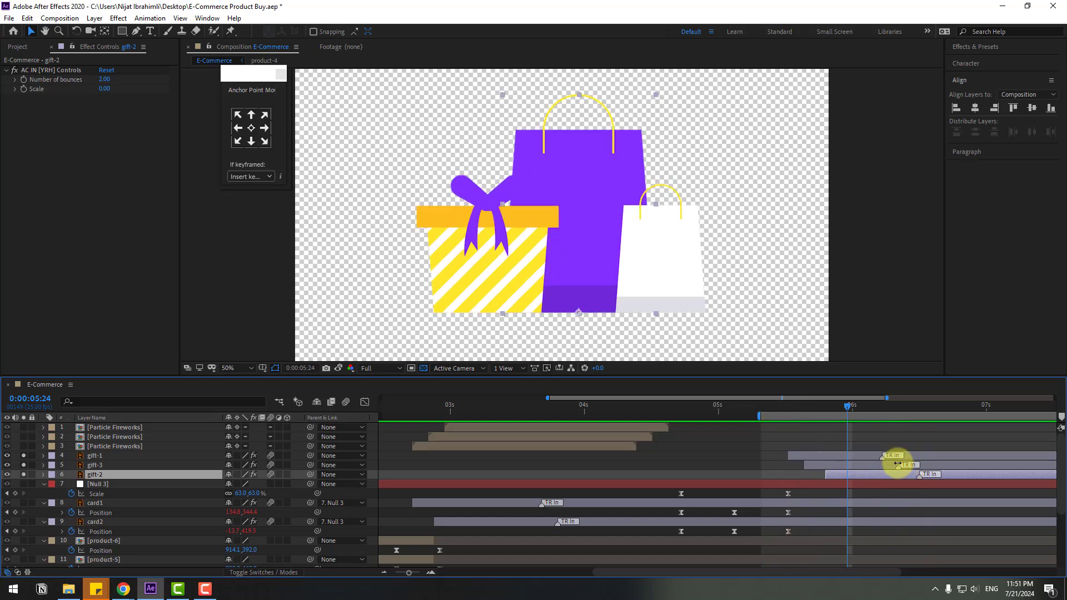
Lengthen the In transitions of all three gifts by moving their TR In markers outward, and preview the slower bounce.
{"action": "left_click_drag", "start_coordinate": [883, 457], "coordinate": [988, 465]}
{"action": "mouse_move", "coordinate": [934, 488]}
{"action": "left_mouse_down"}
{"action": "mouse_move", "coordinate": [917, 477]}
{"action": "mouse_move", "coordinate": [1024, 472]}
{"action": "mouse_move", "coordinate": [1012, 482]}
{"action": "left_mouse_up"}
{"action": "scroll", "coordinate": [875, 513], "scroll_direction": "right", "scroll_amount": 4}
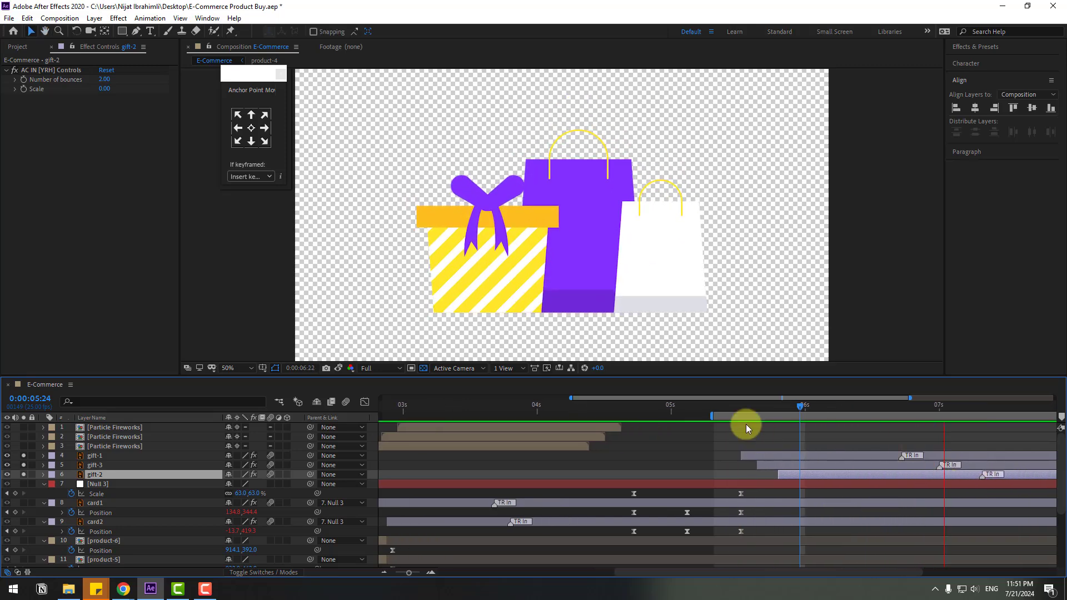
{"action": "key", "text": "space"}
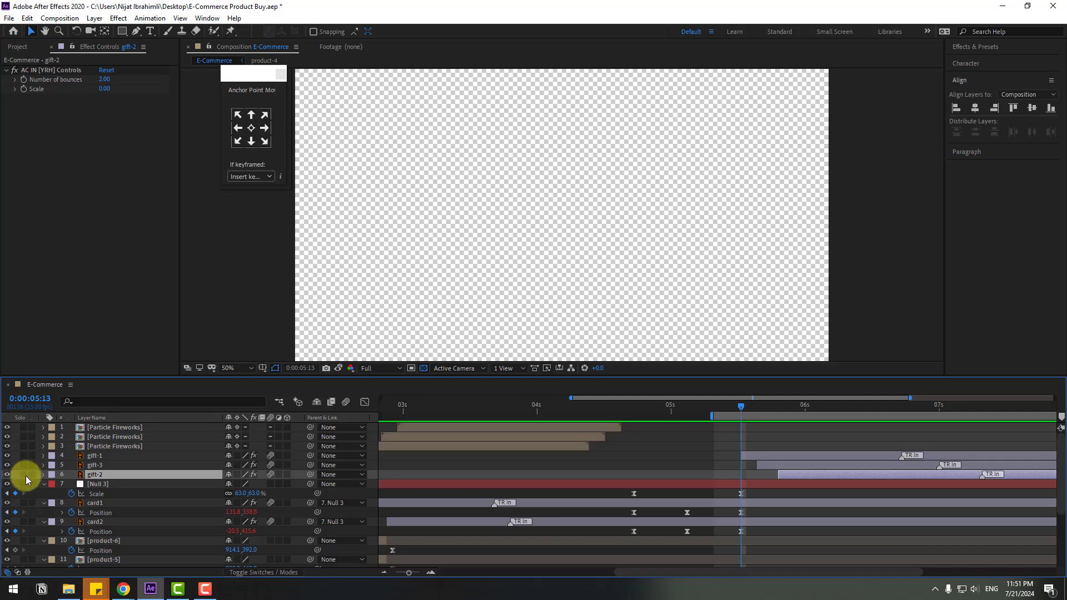
Unsolo the three gift layers and shift them together earlier so gift-2 starts at 0:00:05:13.
{"action": "left_click", "coordinate": [95, 466], "text": "ctrl"}
{"action": "left_click", "coordinate": [95, 455], "text": "ctrl"}
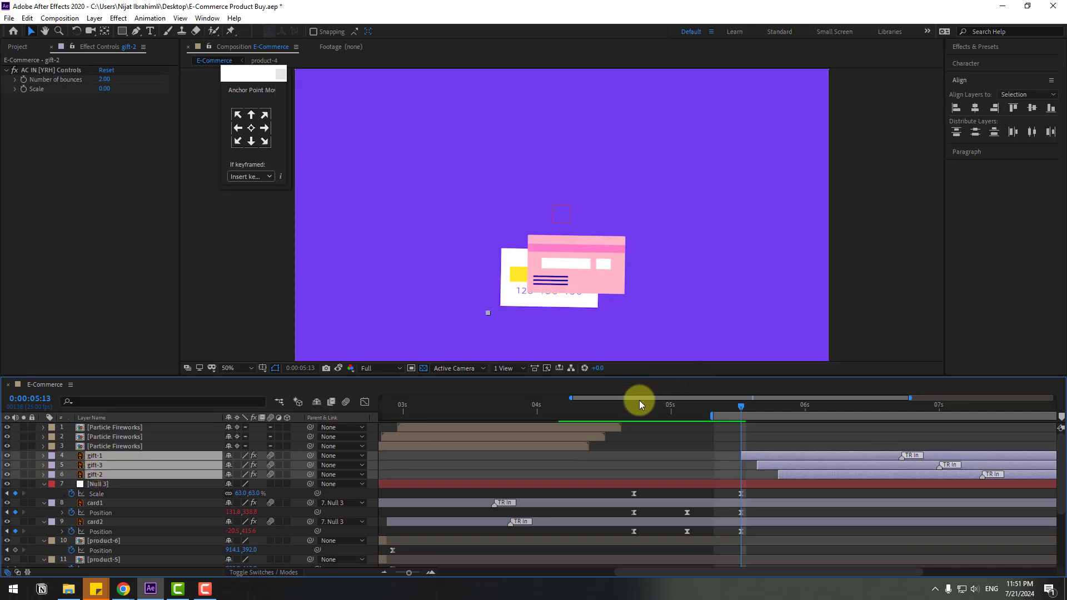
{"action": "left_click_drag", "start_coordinate": [640, 404], "coordinate": [725, 408]}
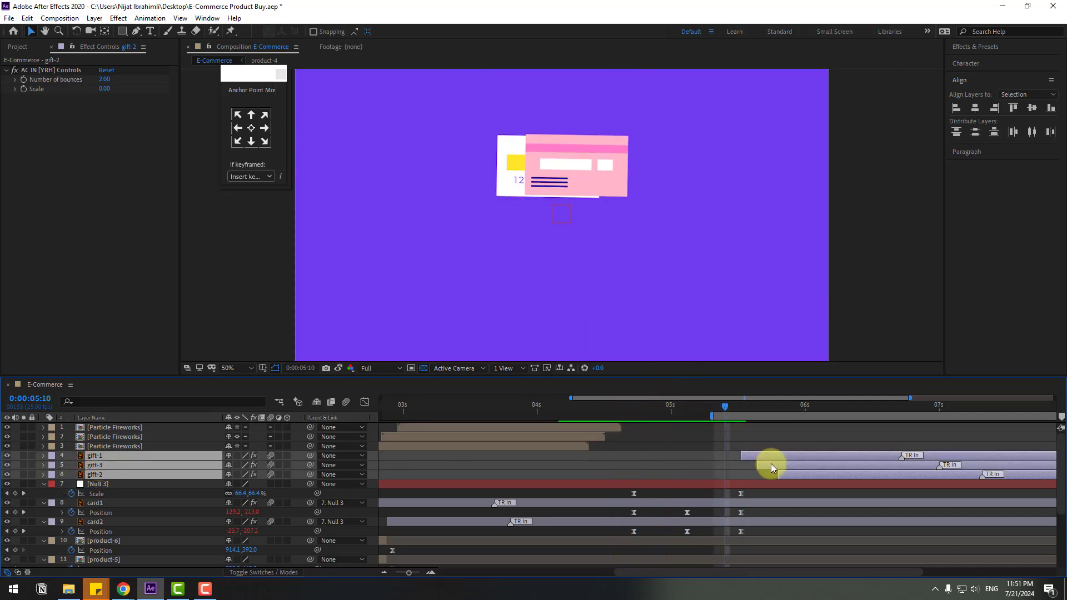
{"action": "left_click_drag", "start_coordinate": [780, 453], "coordinate": [754, 452]}
{"action": "left_click_drag", "start_coordinate": [722, 407], "coordinate": [768, 407]}
{"action": "left_click_drag", "start_coordinate": [752, 452], "coordinate": [769, 453]}
{"action": "left_click_drag", "start_coordinate": [730, 406], "coordinate": [786, 412]}
{"action": "left_click_drag", "start_coordinate": [775, 452], "coordinate": [738, 456]}
{"action": "mouse_move", "coordinate": [723, 408]}
{"action": "left_mouse_down"}
{"action": "mouse_move", "coordinate": [675, 407]}
{"action": "mouse_move", "coordinate": [740, 409]}
{"action": "left_mouse_up"}
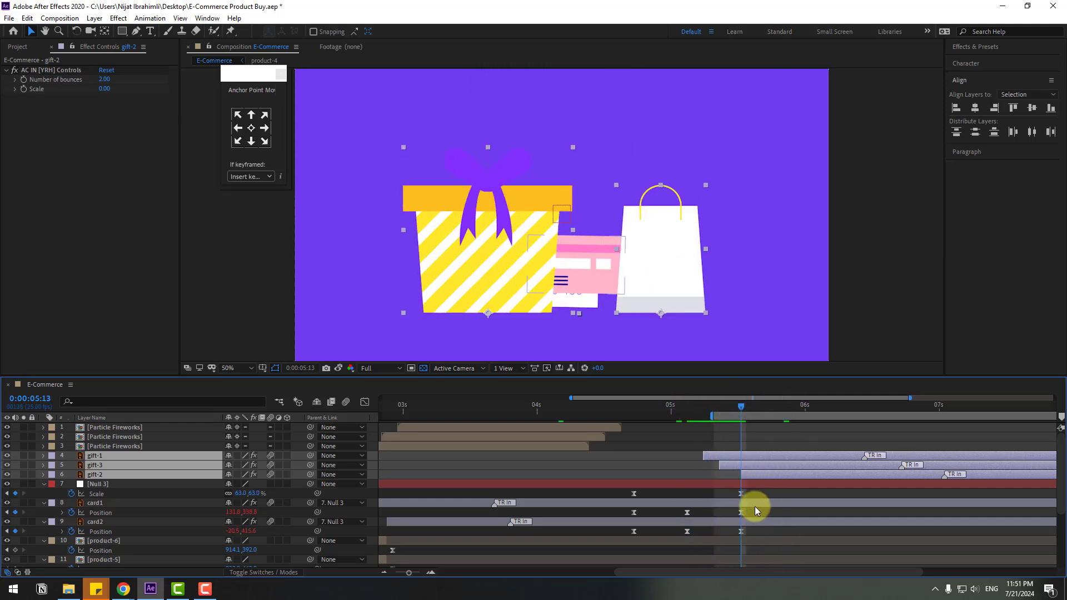
Split card1 and card2 at 0:00:05:13 and delete the portions after that time.
{"action": "left_click", "coordinate": [106, 503]}
{"action": "left_click", "coordinate": [111, 522], "text": "ctrl"}
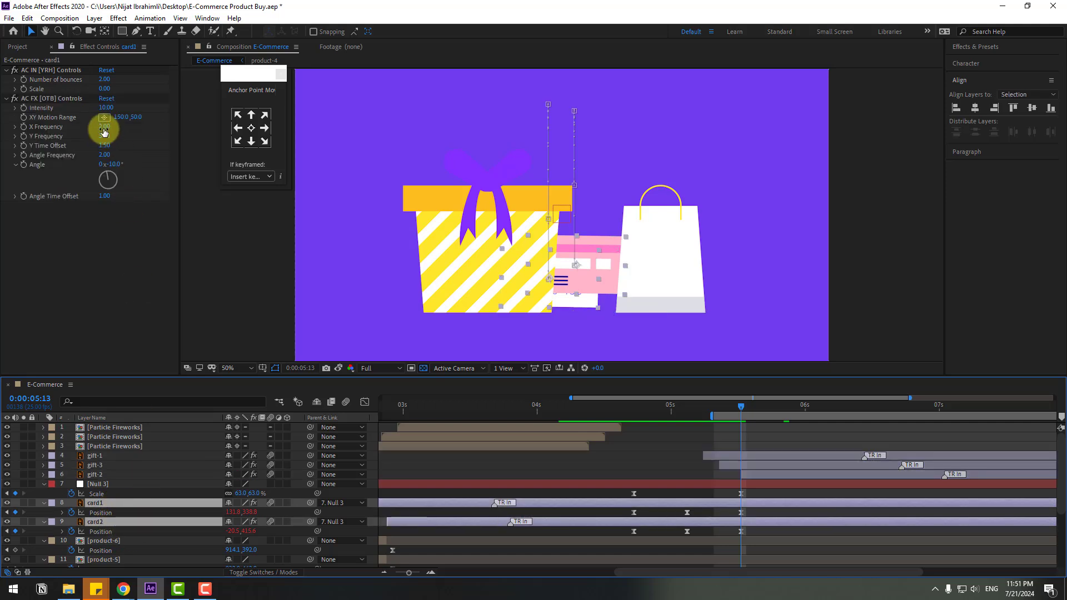
{"action": "left_click", "coordinate": [27, 18]}
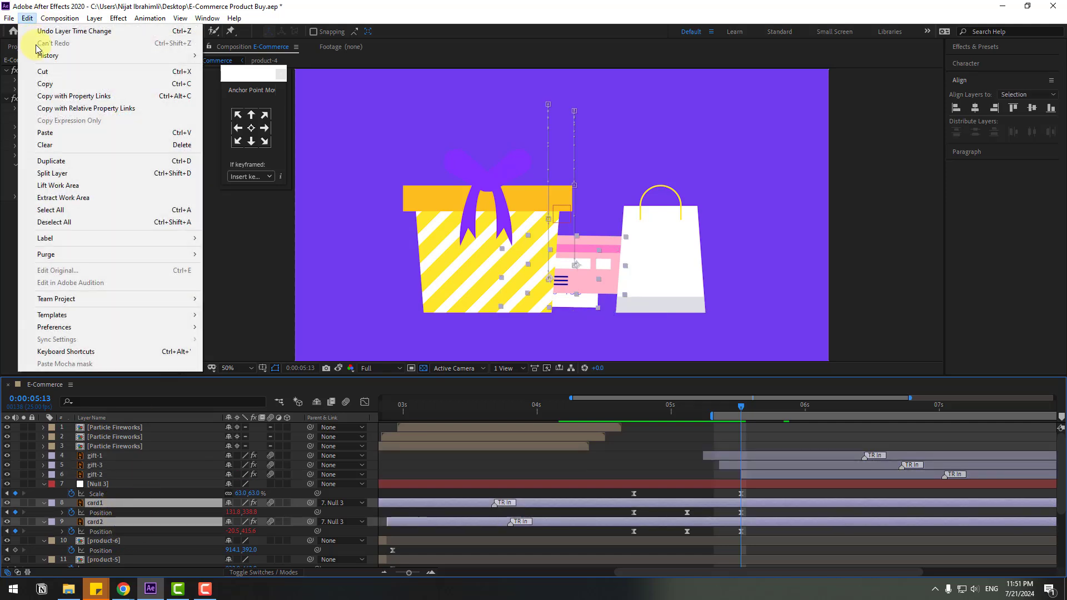
{"action": "left_click", "coordinate": [45, 174]}
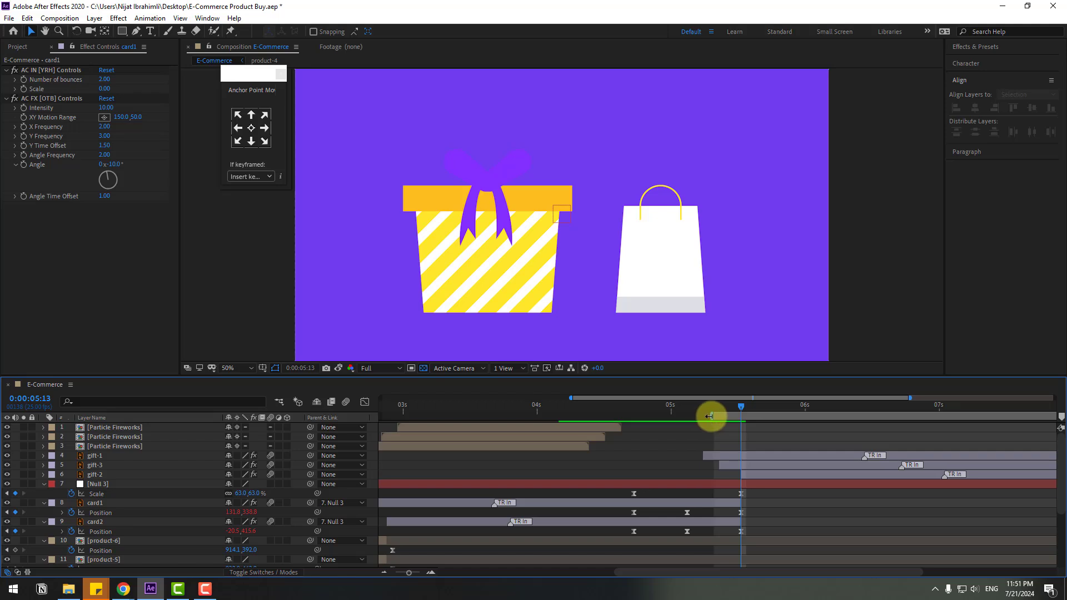
Start the work area shortly before 0:00:05:00, preview the cards-to-gifts change, and place the playhead at 0:00:05:03.
{"action": "left_click_drag", "start_coordinate": [710, 416], "coordinate": [661, 424]}
{"action": "key", "text": "space"}
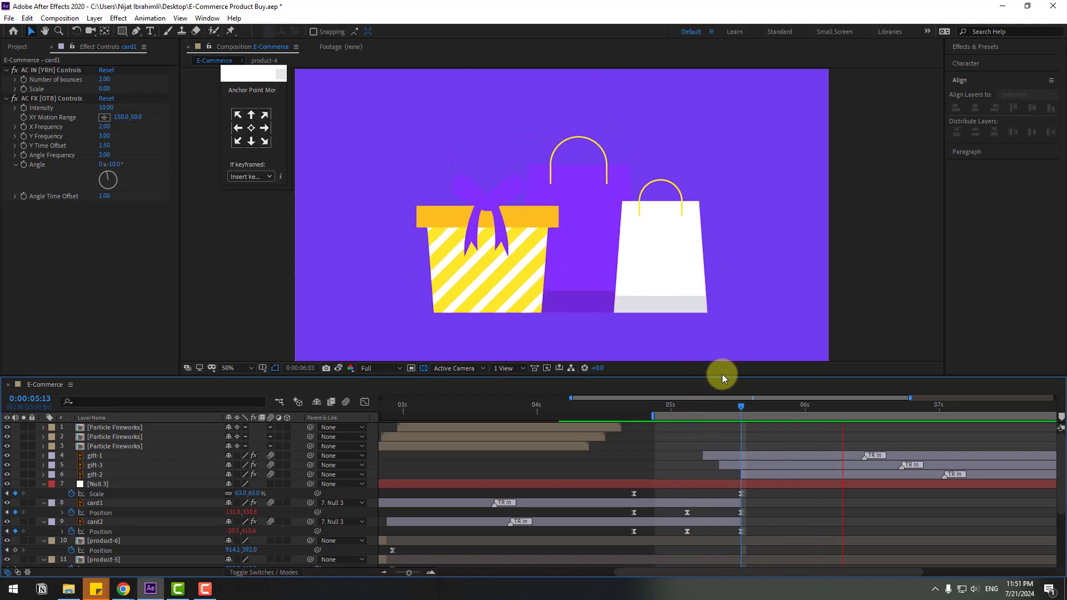
{"action": "left_click", "coordinate": [688, 409]}
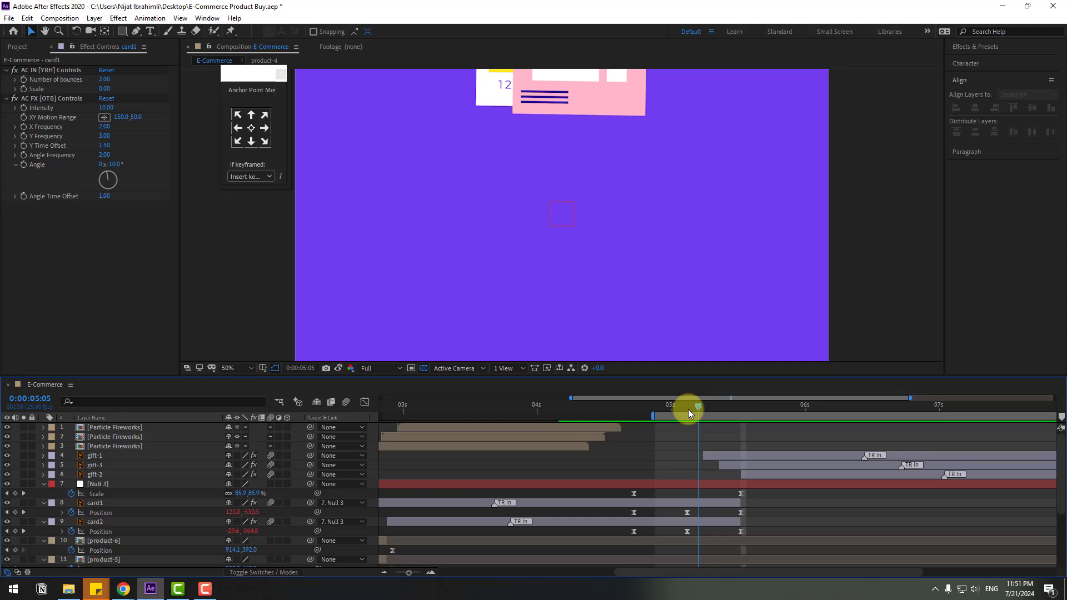
Shift card1's last Position keyframe to 0:00:05:12 and move card1 behind the white shopping bag at that time.
{"action": "left_click", "coordinate": [102, 507]}
{"action": "left_click_drag", "start_coordinate": [689, 408], "coordinate": [732, 408]}
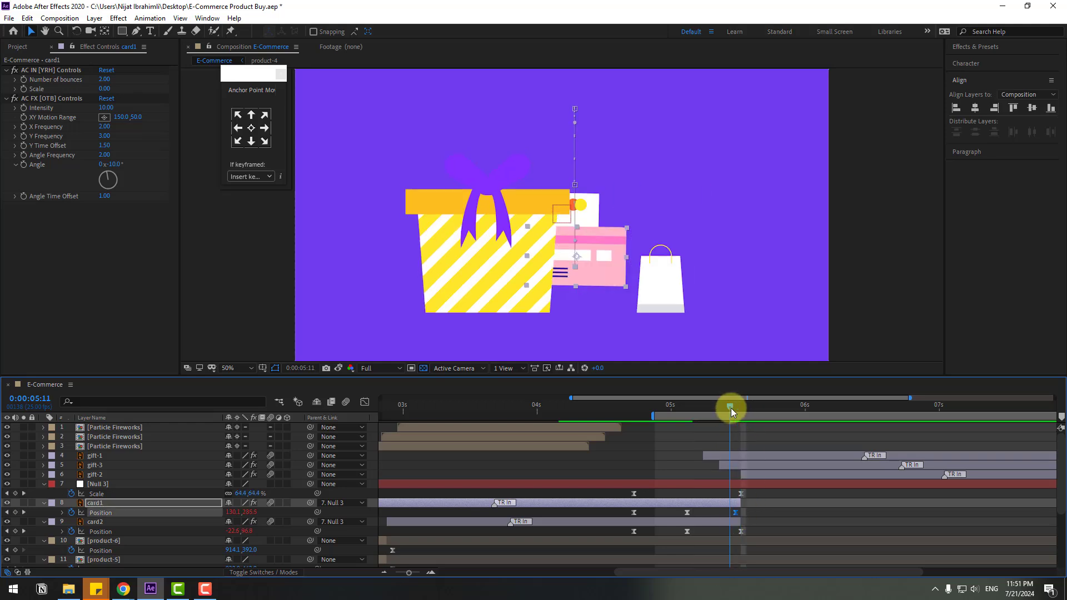
{"action": "left_click", "coordinate": [649, 293]}
{"action": "left_click_drag", "start_coordinate": [649, 293], "coordinate": [670, 290]}
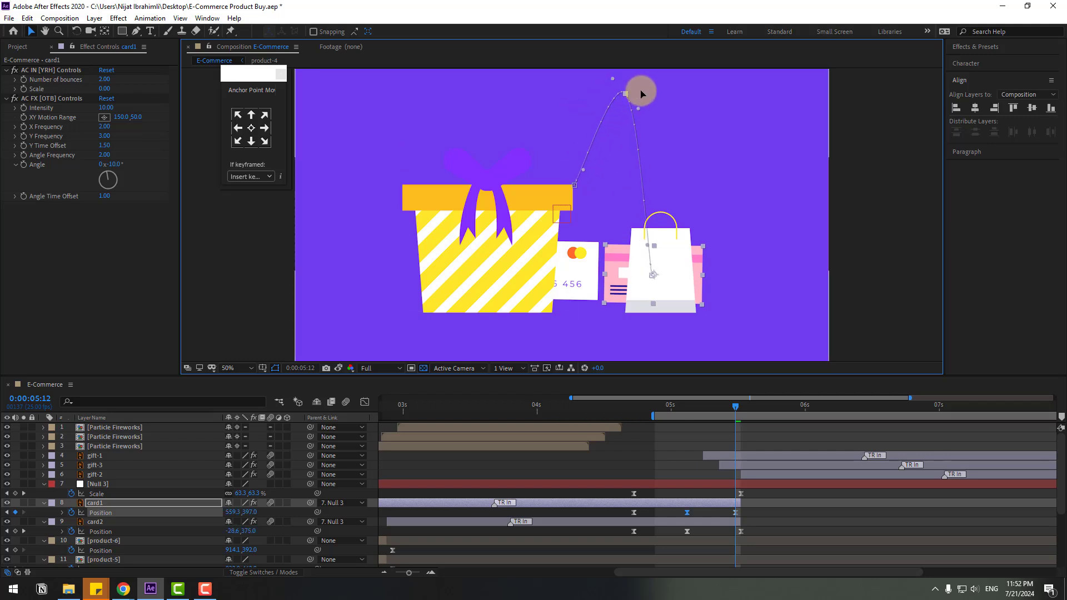
Reshape card1's motion path into a smooth arc by adjusting its middle Position keyframe, and preview the drop.
{"action": "left_click_drag", "start_coordinate": [642, 96], "coordinate": [601, 115]}
{"action": "left_click", "coordinate": [137, 33]}
{"action": "left_click_drag", "start_coordinate": [648, 411], "coordinate": [712, 411]}
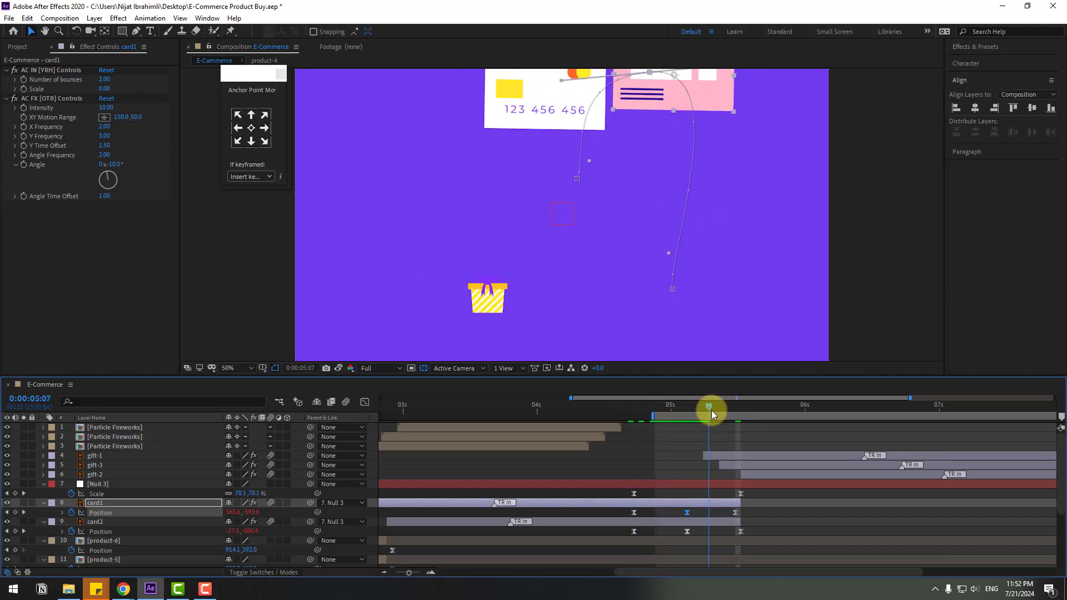
{"action": "key", "text": "space"}
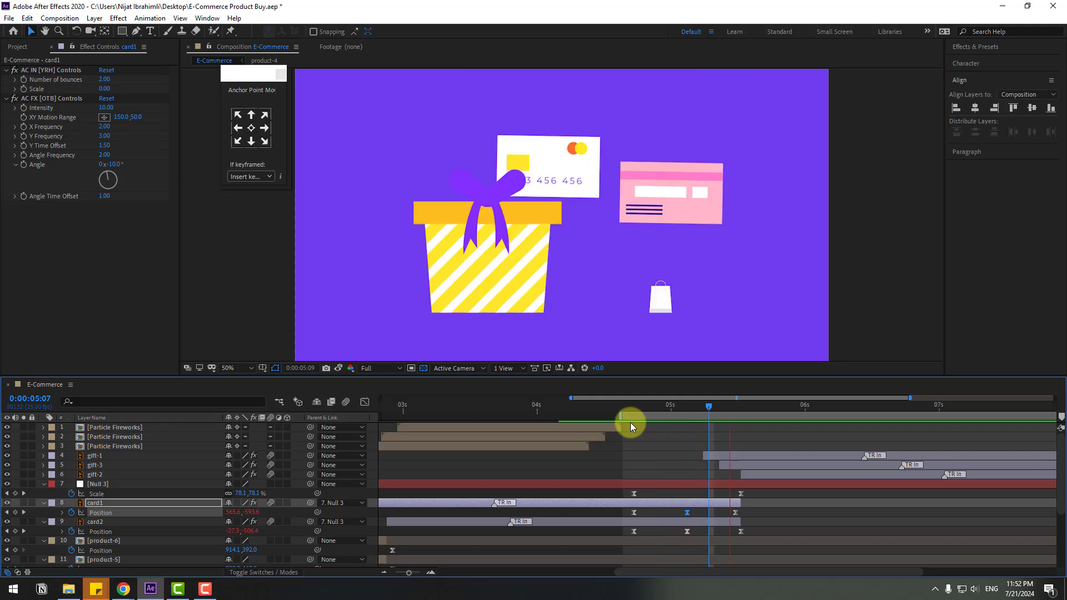
Shift card2's last Position keyframe to 0:00:05:12, place card2 behind the gift box, bend its path into an arc and preview.
{"action": "left_click_drag", "start_coordinate": [650, 409], "coordinate": [742, 412]}
{"action": "left_click", "coordinate": [174, 526]}
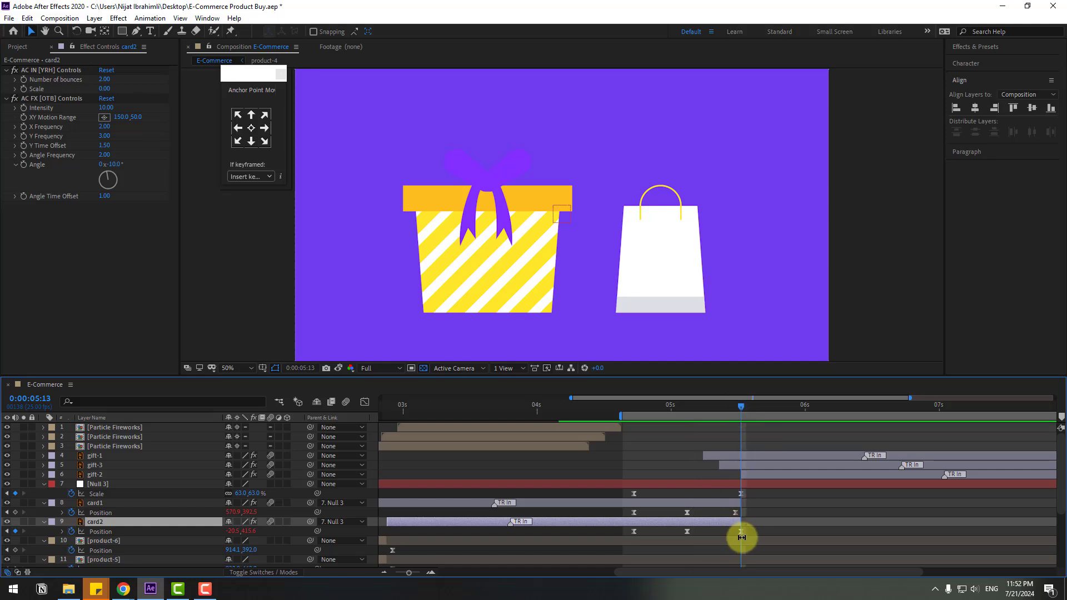
{"action": "left_click_drag", "start_coordinate": [739, 533], "coordinate": [736, 531]}
{"action": "key", "text": "Page_Up"}
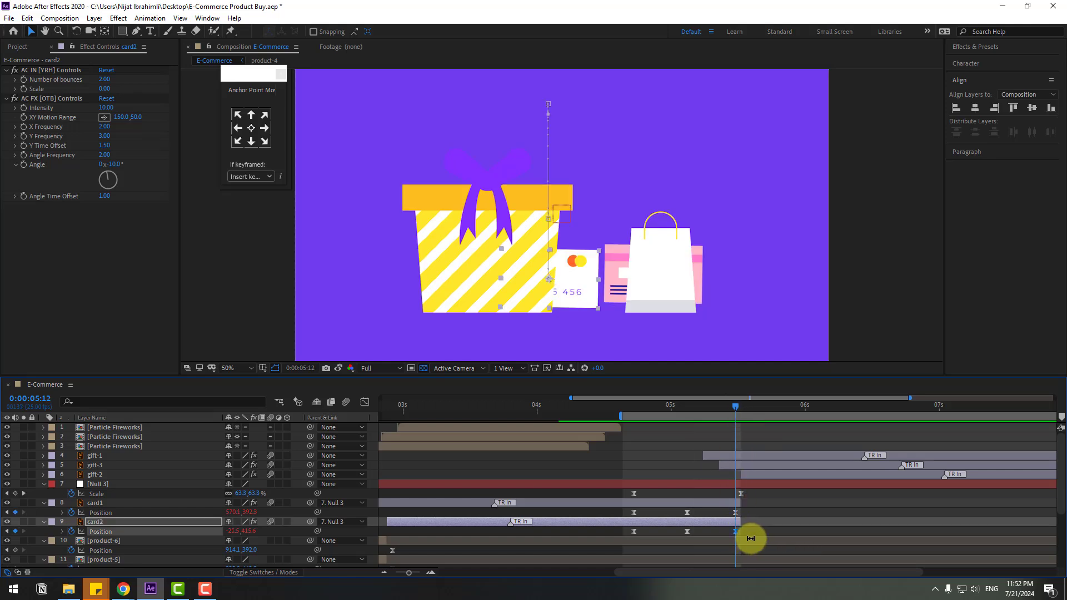
{"action": "left_click_drag", "start_coordinate": [559, 289], "coordinate": [509, 247]}
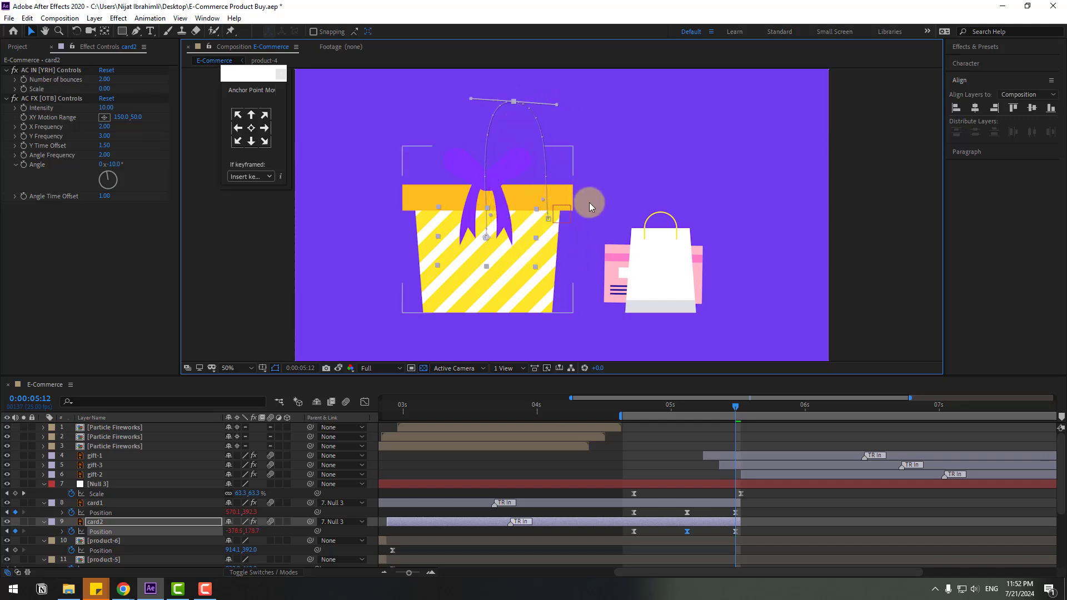
{"action": "key", "text": "space"}
{"action": "key", "text": "space"}
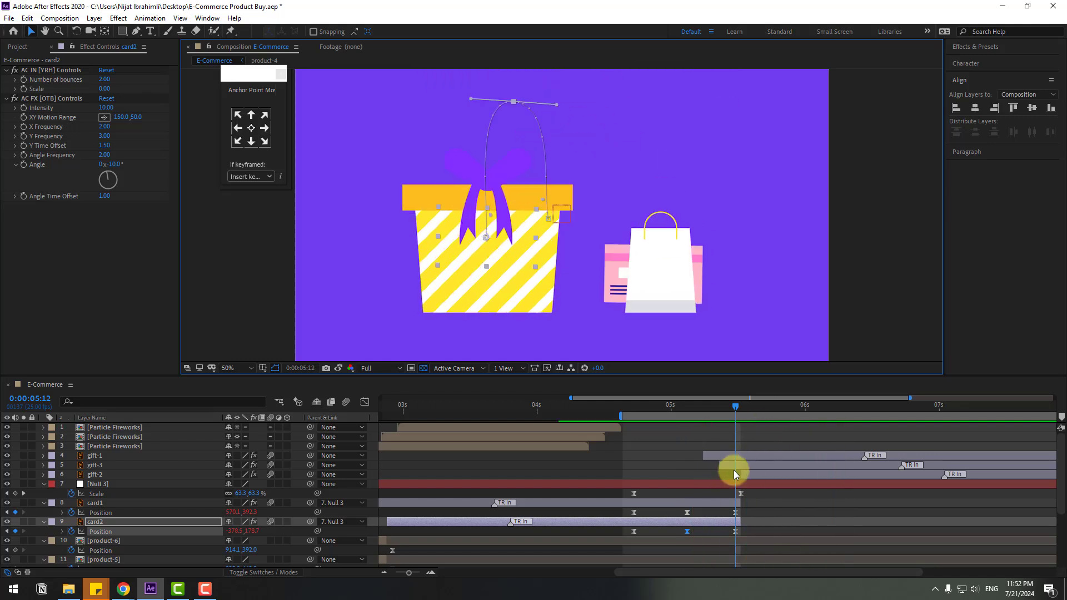
Shift gift-2 and gift-3 a few frames earlier so they start closely after gift-1, and preview the timing.
{"action": "left_click", "coordinate": [760, 475]}
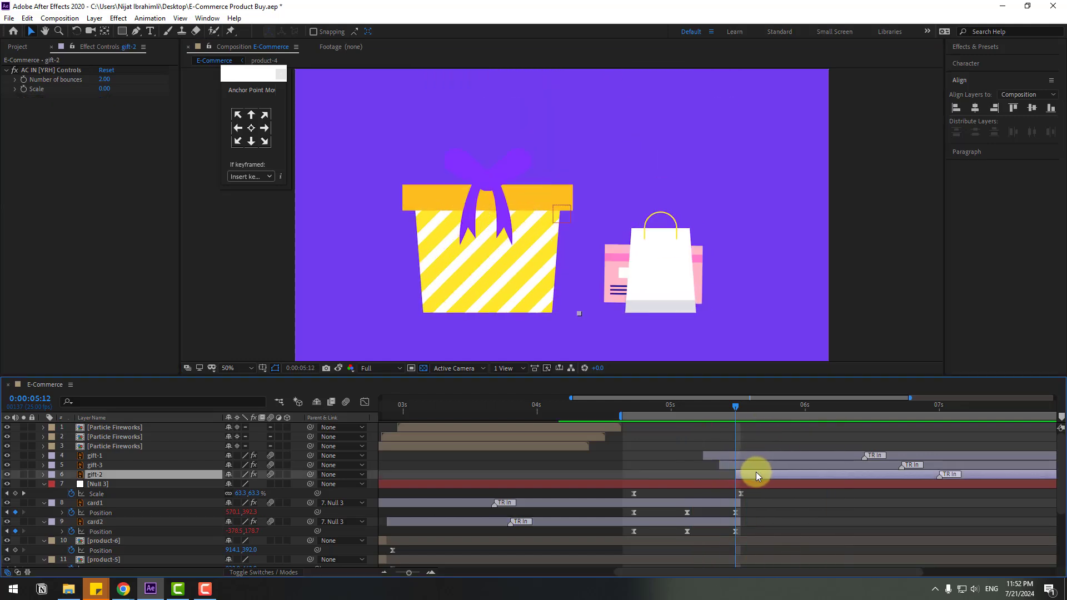
{"action": "mouse_move", "coordinate": [756, 472]}
{"action": "left_mouse_down"}
{"action": "mouse_move", "coordinate": [730, 465]}
{"action": "mouse_move", "coordinate": [739, 474]}
{"action": "left_mouse_up"}
{"action": "key", "text": "space"}
{"action": "key", "text": "space"}
{"action": "key", "text": "space"}
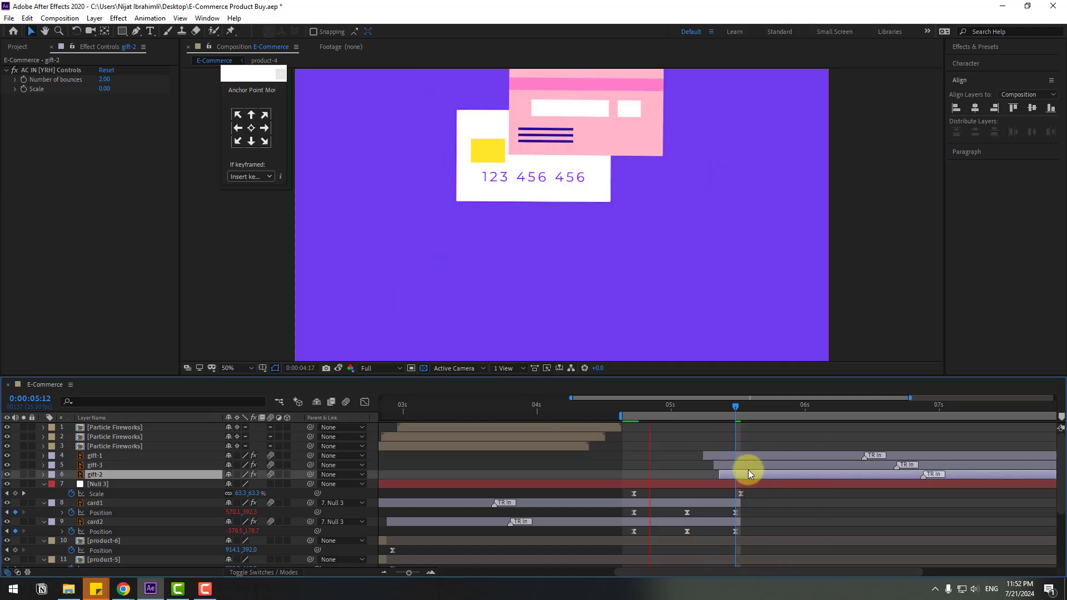
{"action": "key", "text": "comma"}
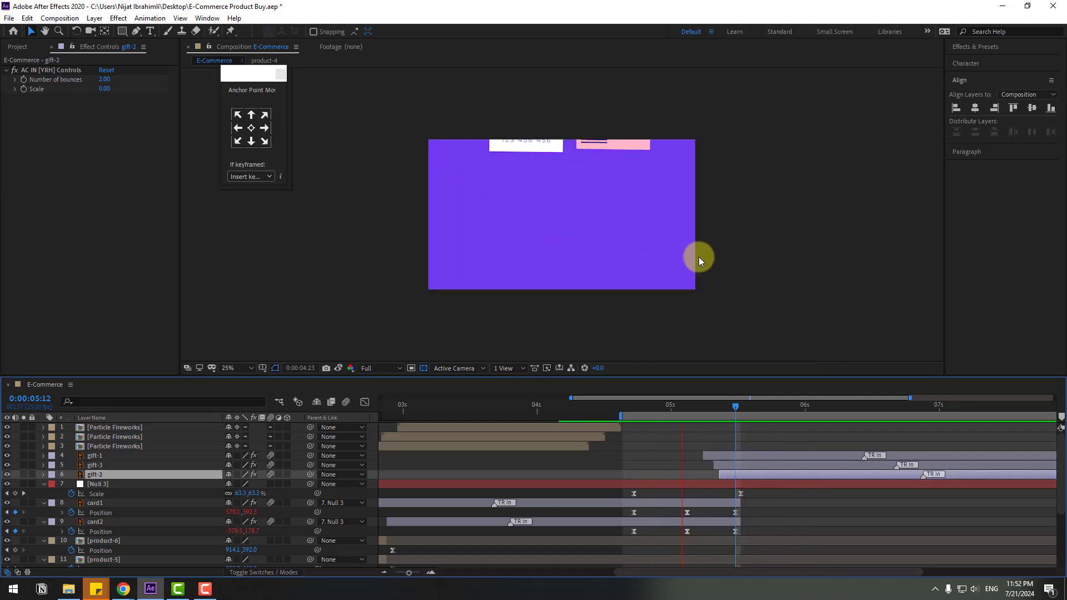
Set the spatial interpolation of all card1 and card2 Position keyframes to Linear and preview the motion.
{"action": "left_click_drag", "start_coordinate": [745, 507], "coordinate": [628, 537]}
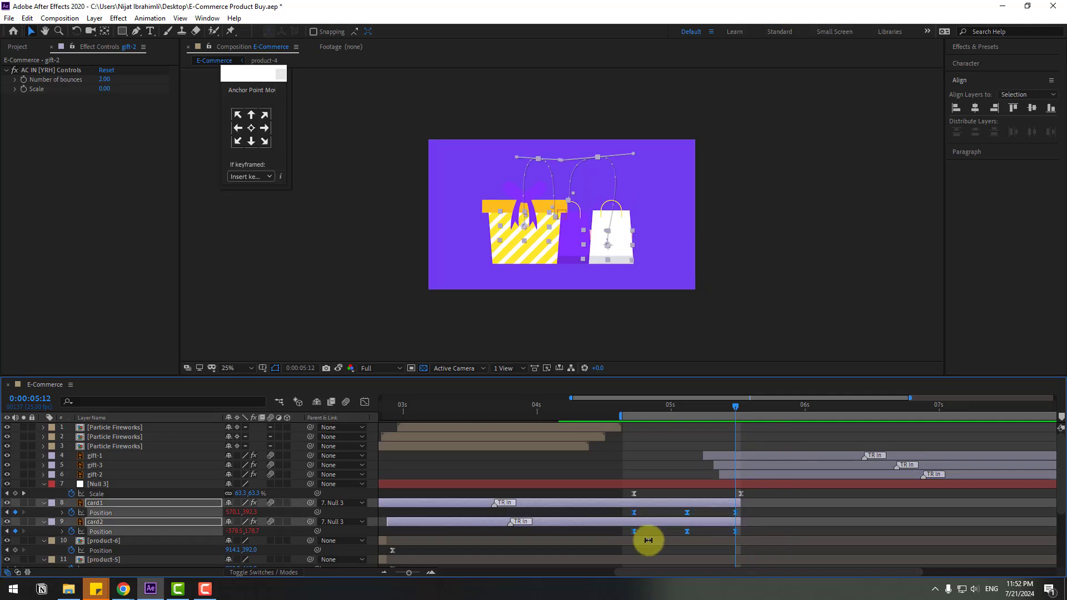
{"action": "right_click", "coordinate": [687, 512]}
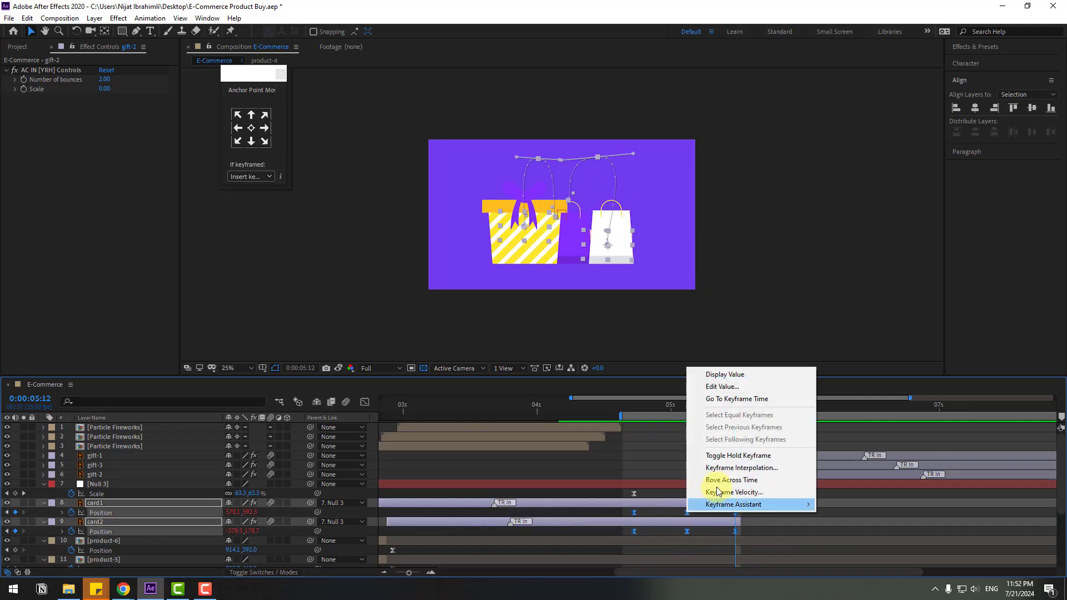
{"action": "left_click", "coordinate": [736, 472]}
{"action": "left_click", "coordinate": [575, 275]}
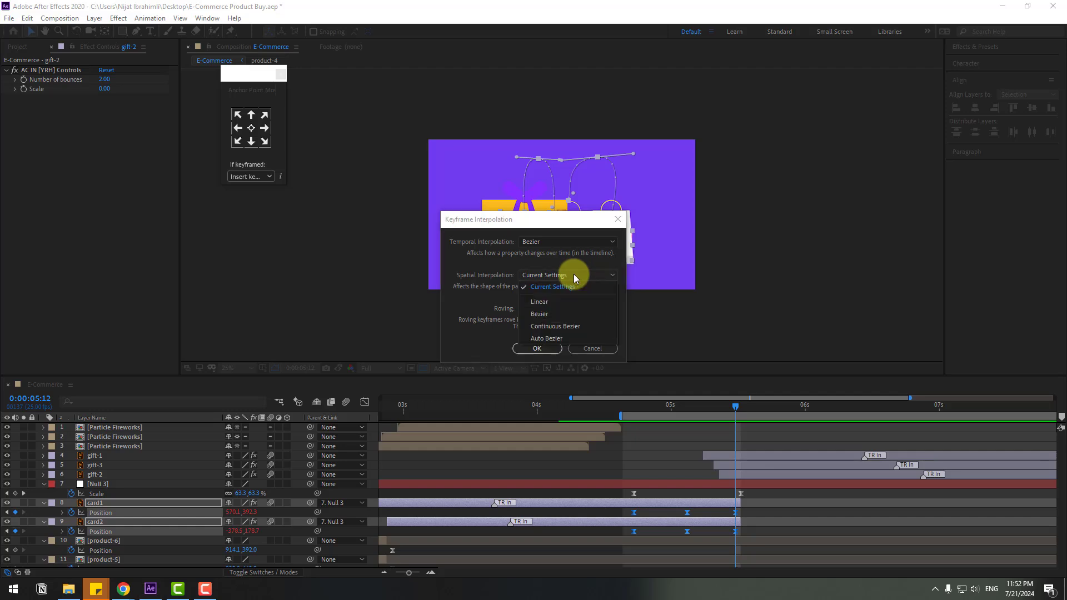
{"action": "left_click", "coordinate": [551, 298]}
{"action": "left_click", "coordinate": [536, 349]}
{"action": "key", "text": "space"}
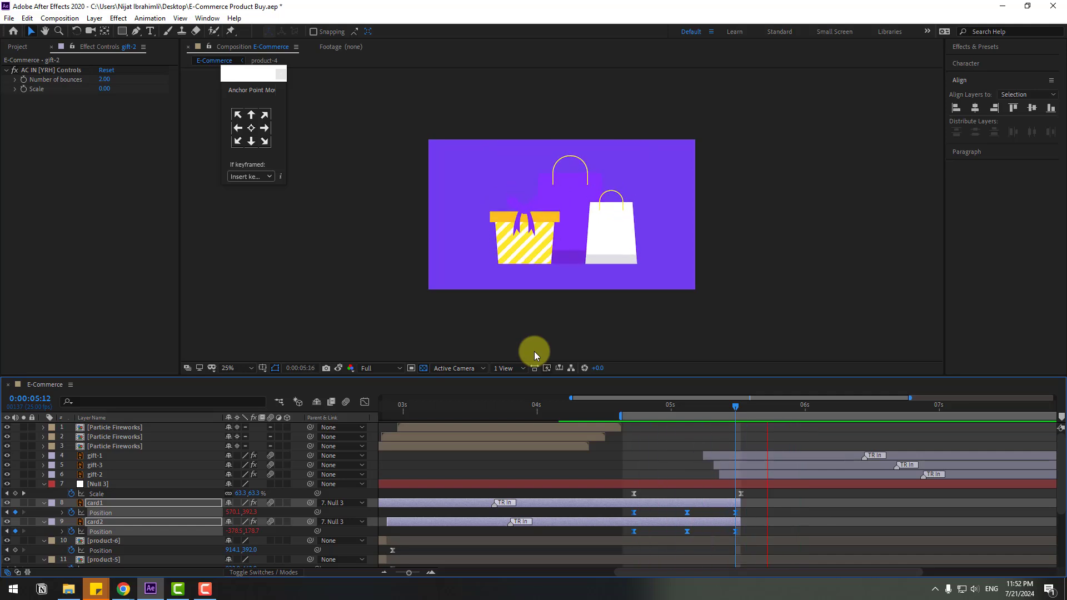
Duplicate the three Particle Fireworks layers and shift the copies so they burst while the gifts bounce in, shortly after 0:00:05:00.
{"action": "left_click", "coordinate": [655, 407]}
{"action": "left_click_drag", "start_coordinate": [688, 407], "coordinate": [741, 409]}
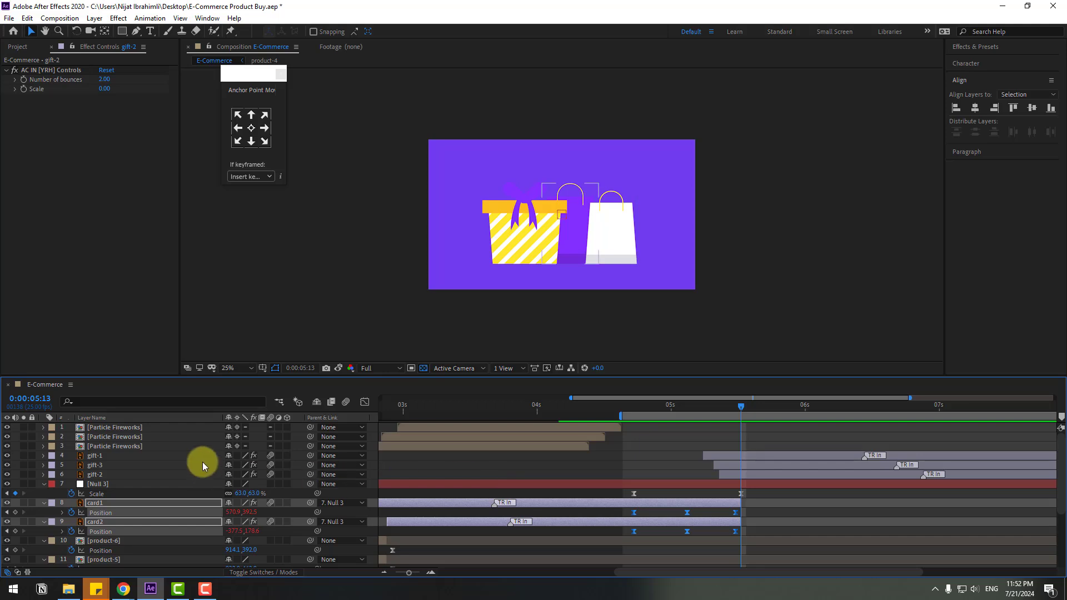
{"action": "left_click", "coordinate": [135, 448]}
{"action": "left_click", "coordinate": [129, 431], "text": "shift"}
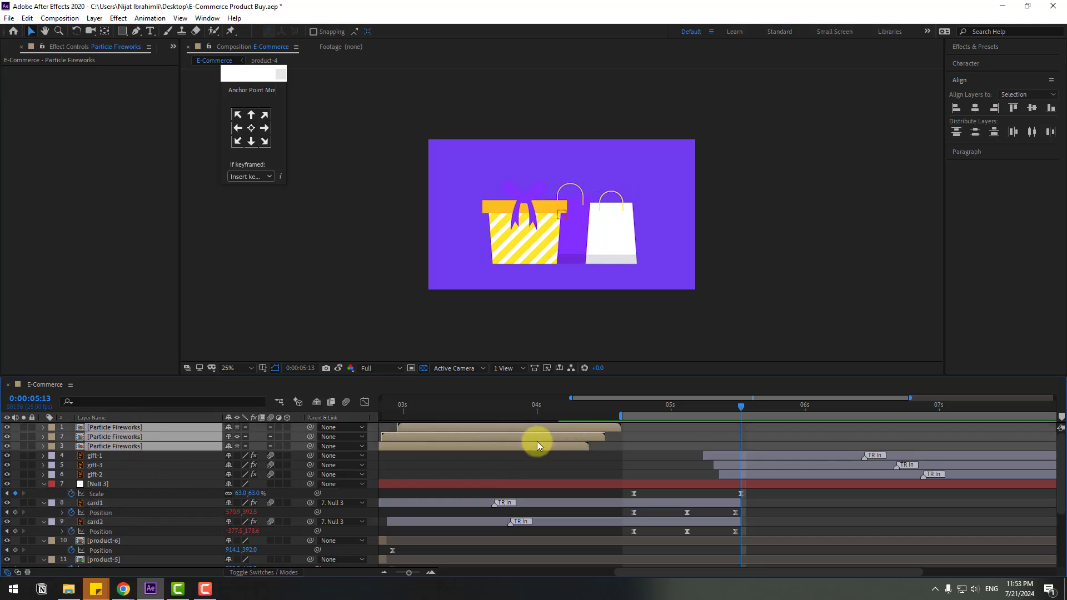
{"action": "key", "text": "ctrl+d"}
{"action": "left_click_drag", "start_coordinate": [133, 449], "coordinate": [138, 438]}
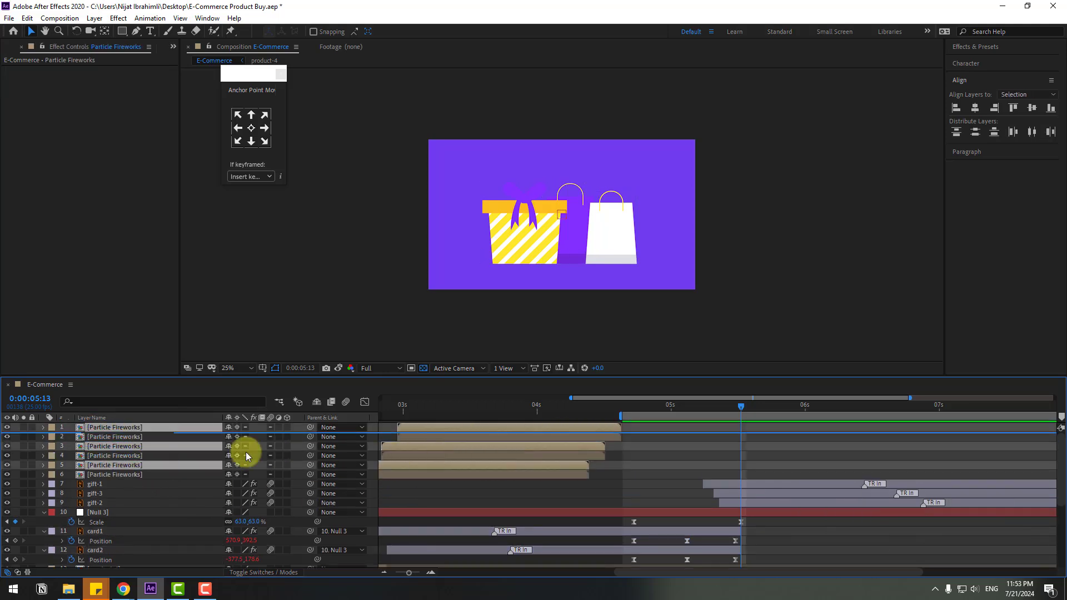
{"action": "left_click_drag", "start_coordinate": [422, 444], "coordinate": [775, 451]}
{"action": "left_click_drag", "start_coordinate": [696, 408], "coordinate": [807, 410]}
{"action": "key", "text": "period"}
Move the second fireworks copy from the white bag onto the handle of the purple bag.
{"action": "left_click", "coordinate": [699, 457]}
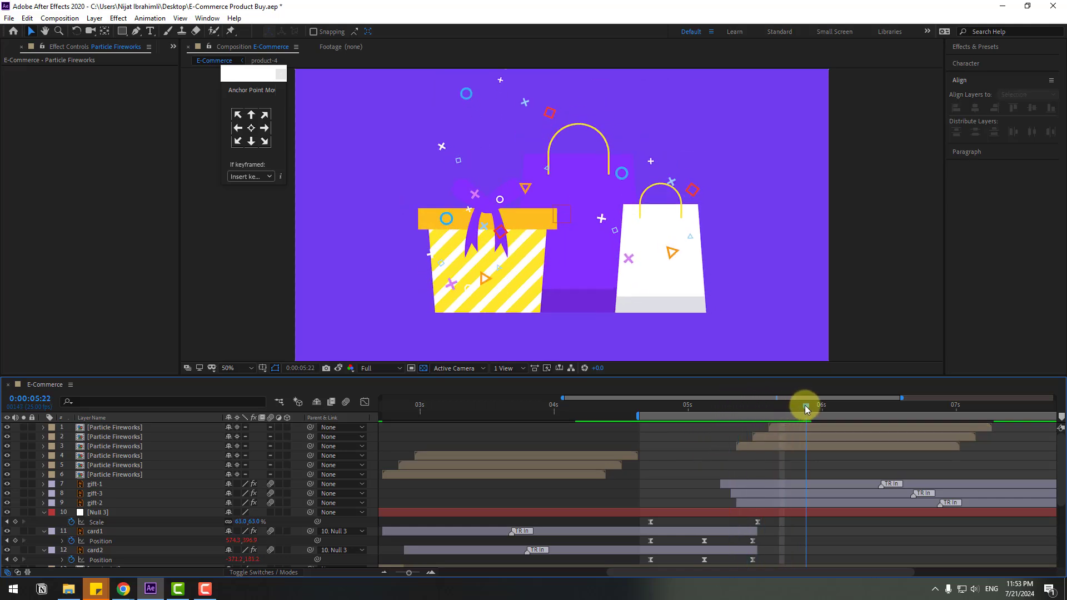
{"action": "left_click", "coordinate": [767, 439]}
{"action": "left_click_drag", "start_coordinate": [556, 205], "coordinate": [546, 203]}
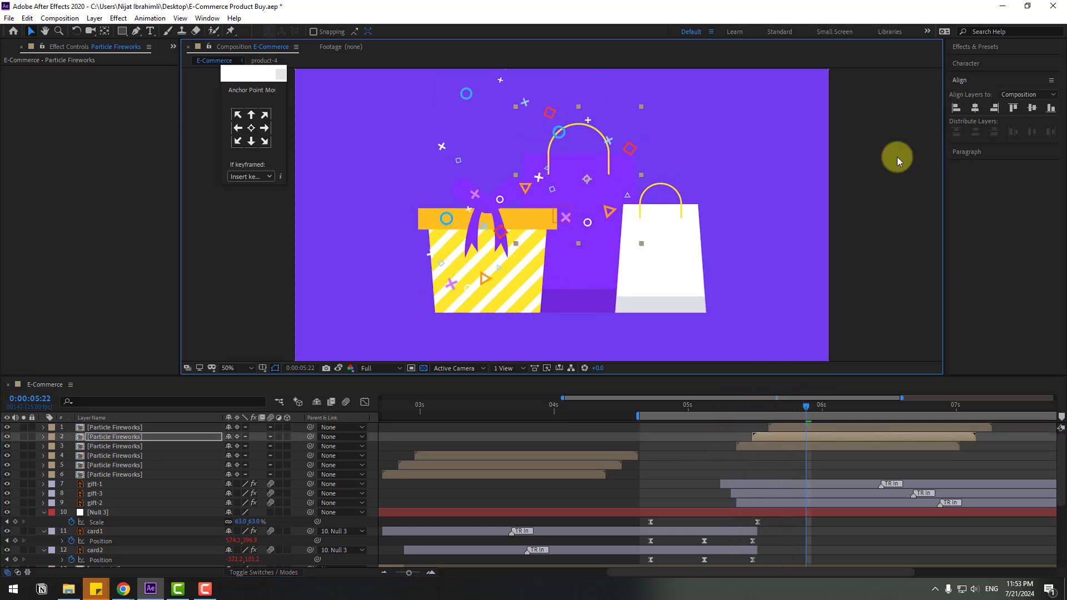
Apply the Fill effect to the second Particle Fireworks layer and set its color to white (FFFFFF).
{"action": "left_click", "coordinate": [974, 47]}
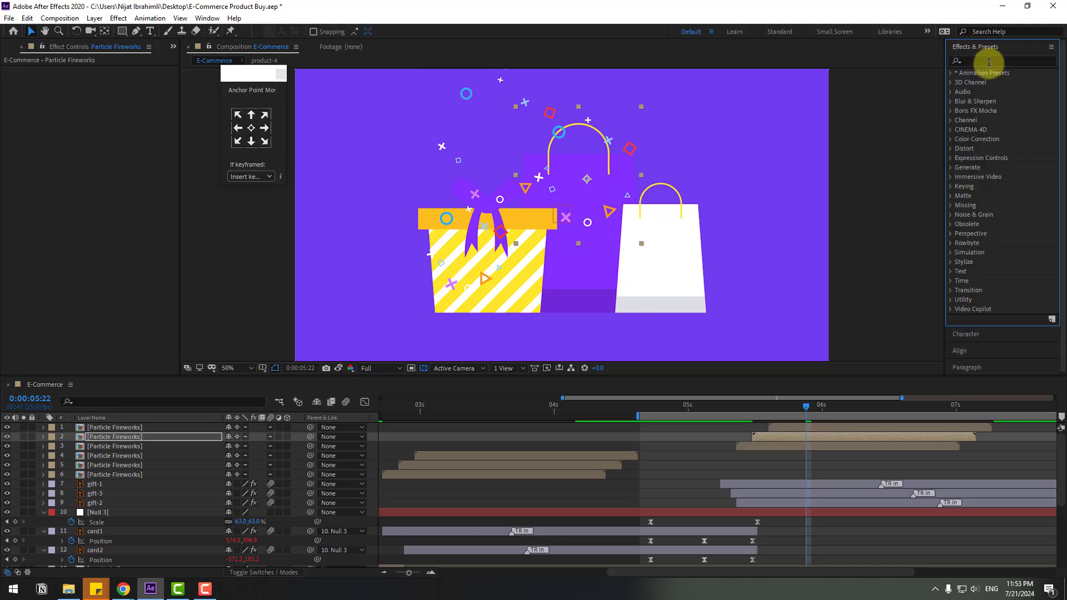
{"action": "type", "text": "fill"}
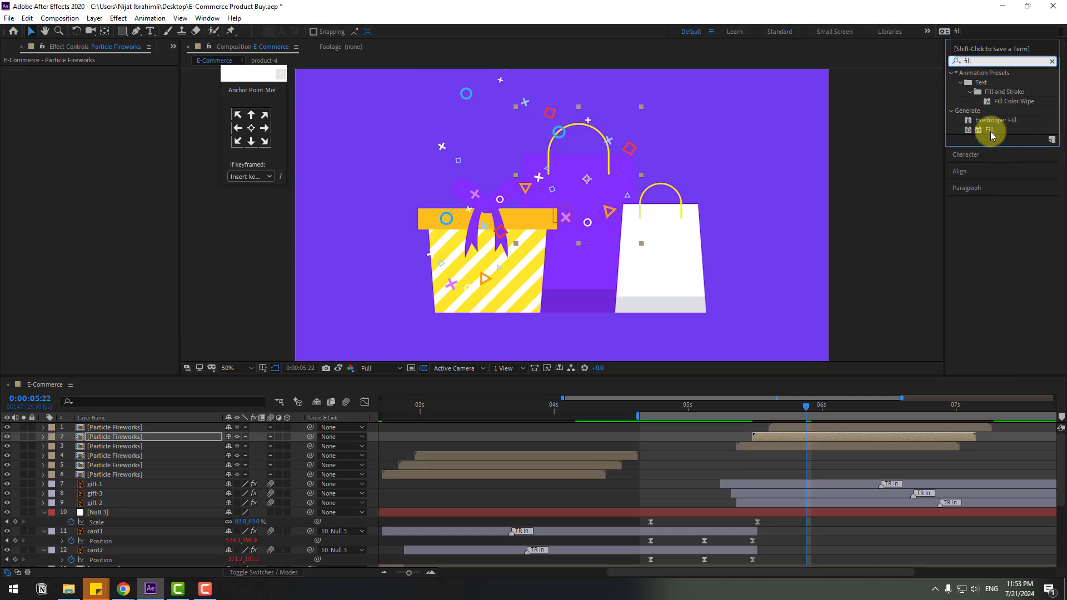
{"action": "left_click_drag", "start_coordinate": [991, 135], "coordinate": [801, 442]}
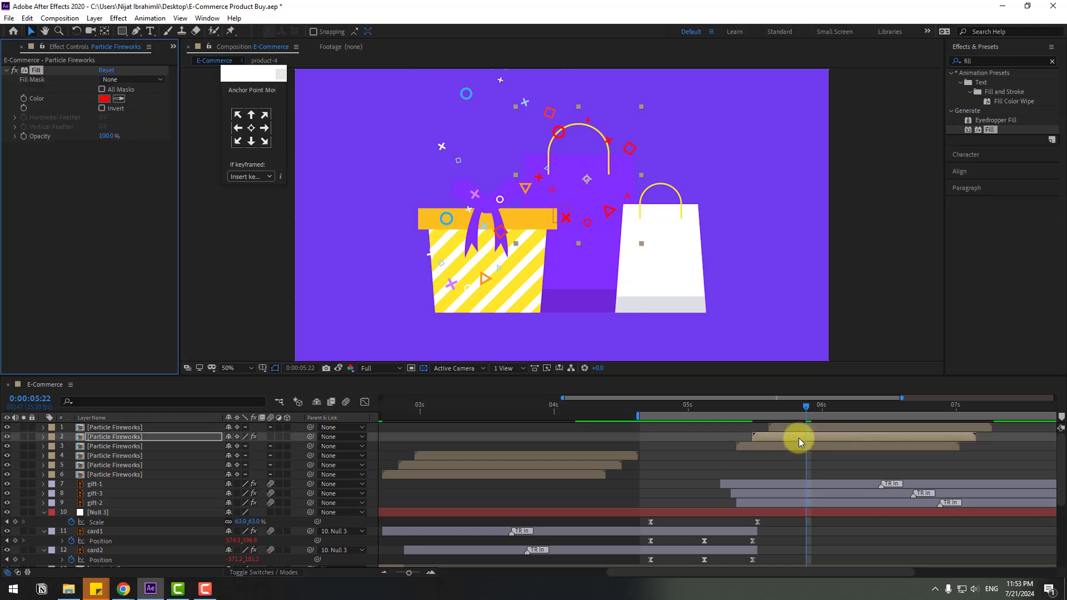
{"action": "left_click", "coordinate": [104, 98]}
{"action": "left_click_drag", "start_coordinate": [374, 448], "coordinate": [253, 374]}
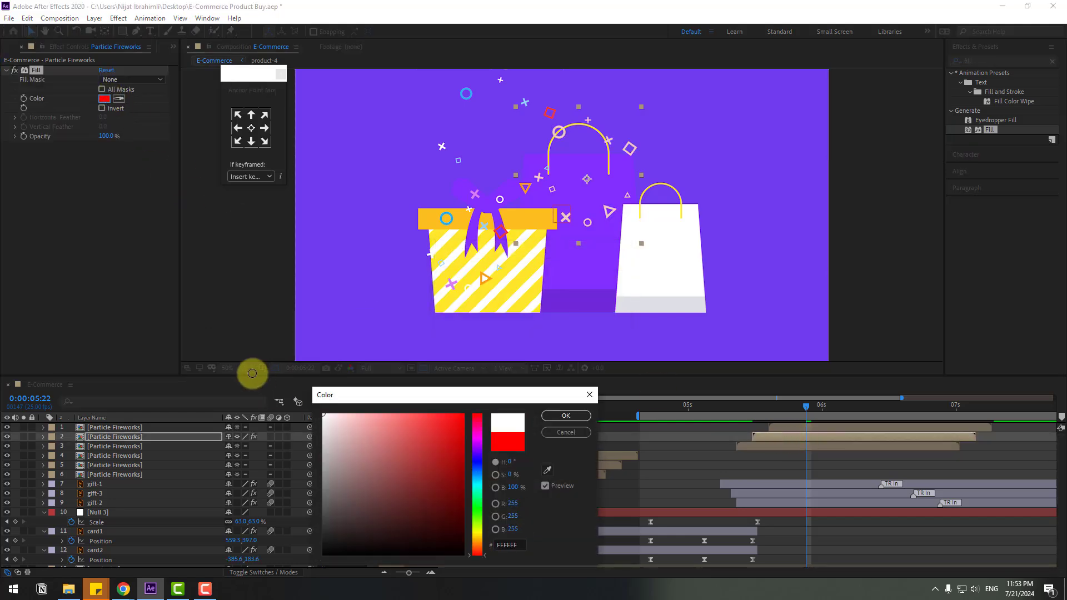
{"action": "left_click", "coordinate": [559, 416]}
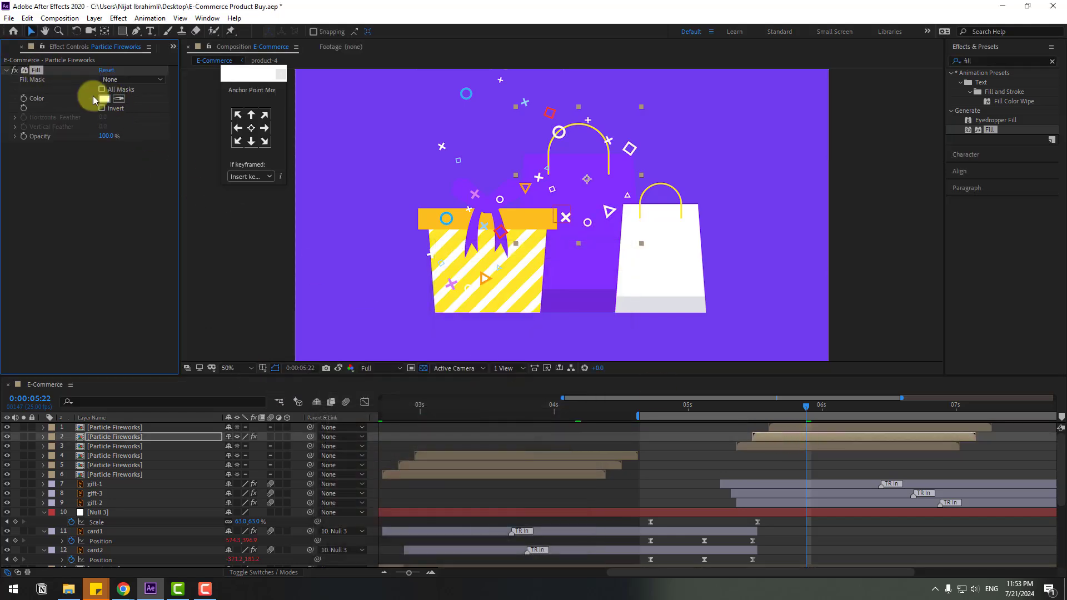
Paste the white Fill effect onto the first and third Particle Fireworks layers and scrub through to check it.
{"action": "left_click", "coordinate": [779, 448]}
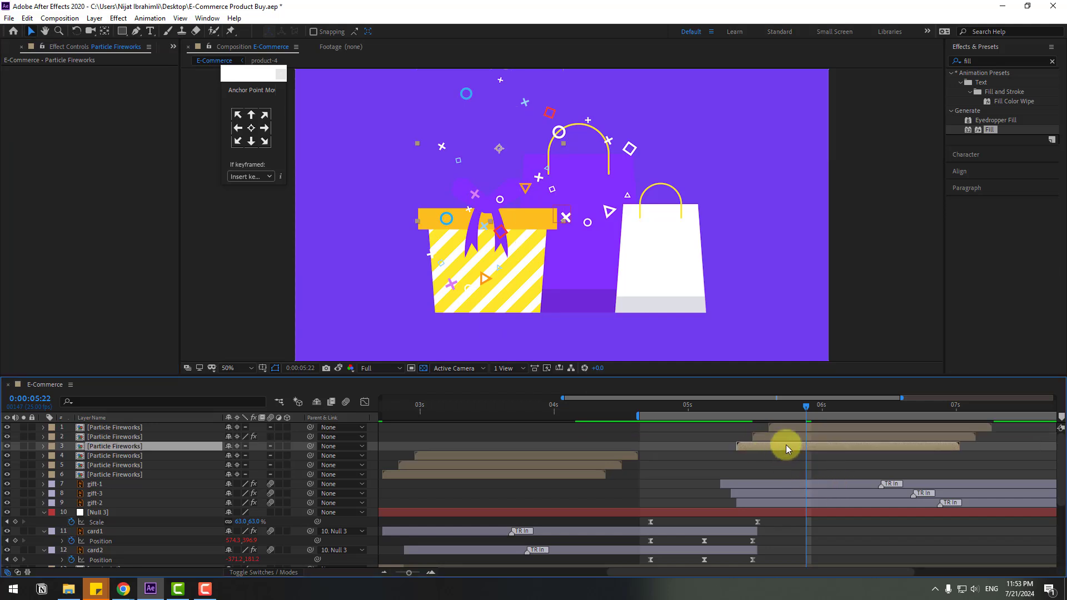
{"action": "left_click", "coordinate": [791, 431]}
{"action": "key", "text": "ctrl+v"}
{"action": "left_click_drag", "start_coordinate": [737, 409], "coordinate": [812, 411]}
Shift the three white fireworks layers earlier with slightly staggered starts, and place the first burst at the white bag.
{"action": "left_click", "coordinate": [766, 447]}
{"action": "left_click", "coordinate": [769, 438], "text": "ctrl"}
{"action": "left_click", "coordinate": [778, 428], "text": "ctrl"}
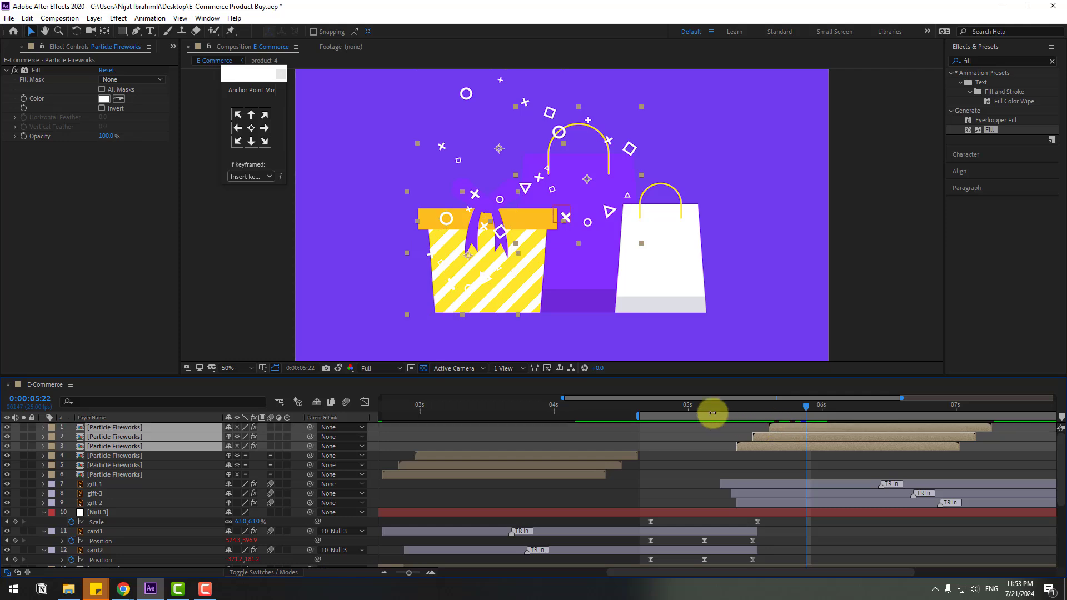
{"action": "left_click_drag", "start_coordinate": [723, 412], "coordinate": [750, 432]}
{"action": "left_click", "coordinate": [746, 457]}
{"action": "left_click", "coordinate": [758, 439]}
{"action": "left_click", "coordinate": [584, 338]}
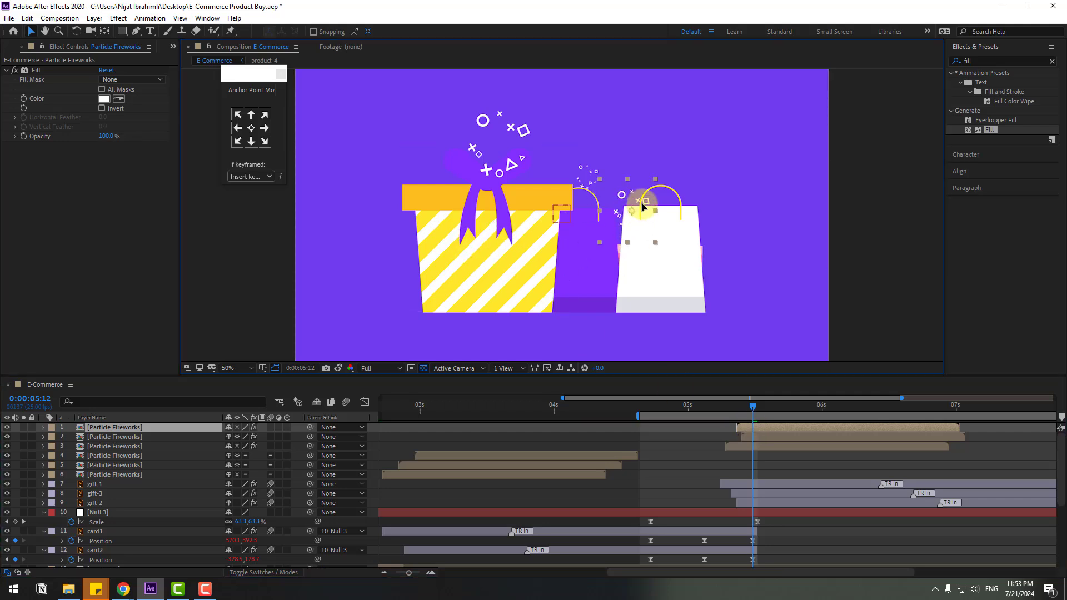
Preview the gift fireworks, extend the work area from the composition's start to about 0:00:06:21, and play the whole animation.
{"action": "left_click_drag", "start_coordinate": [727, 410], "coordinate": [790, 407]}
{"action": "key", "text": "comma"}
{"action": "key", "text": "space"}
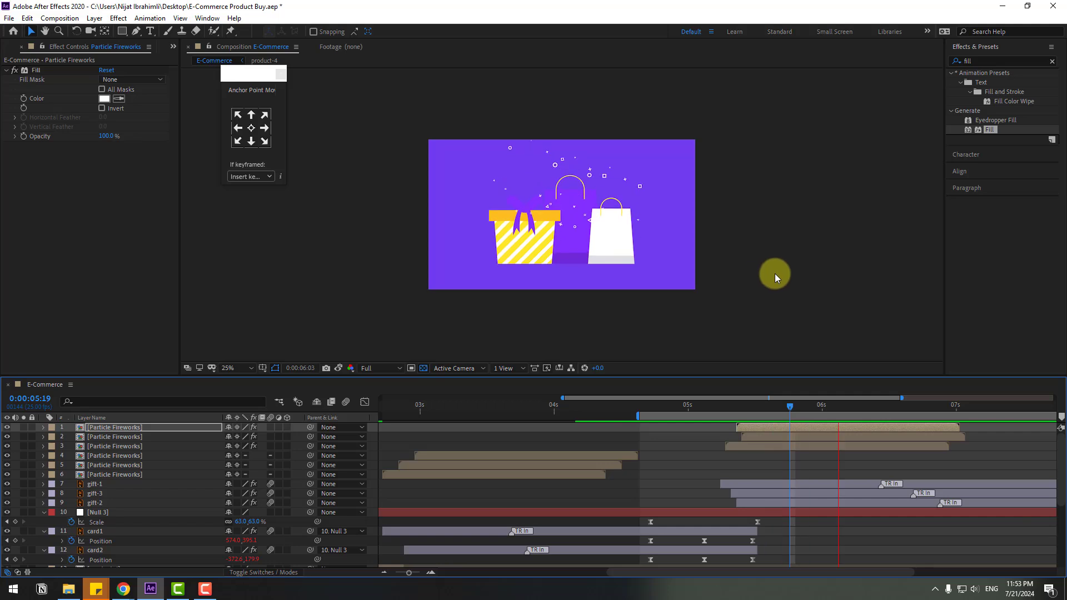
{"action": "key", "text": "space"}
{"action": "key", "text": "minus"}
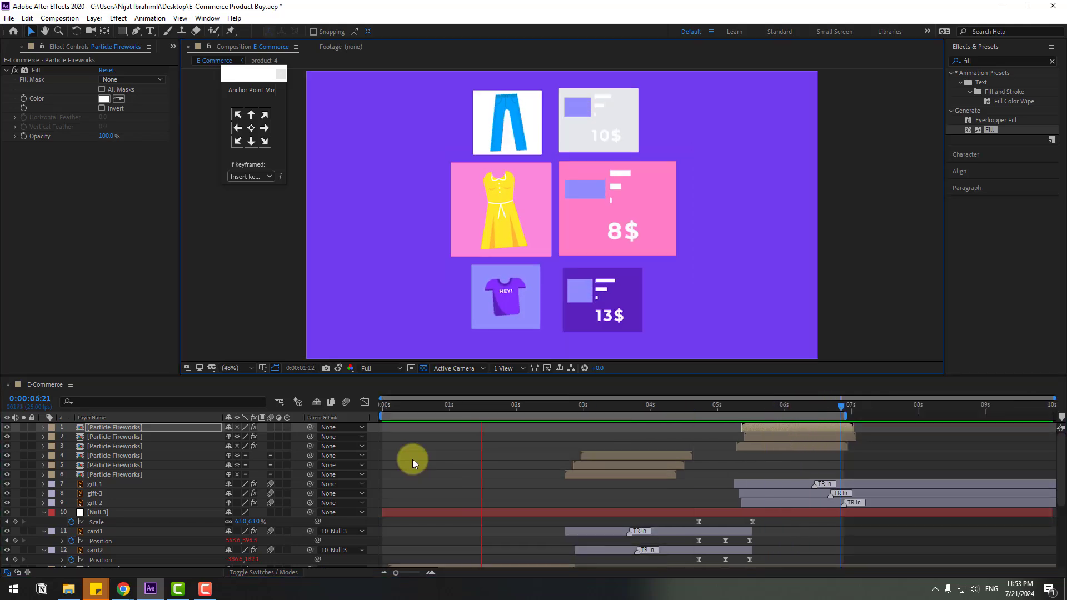